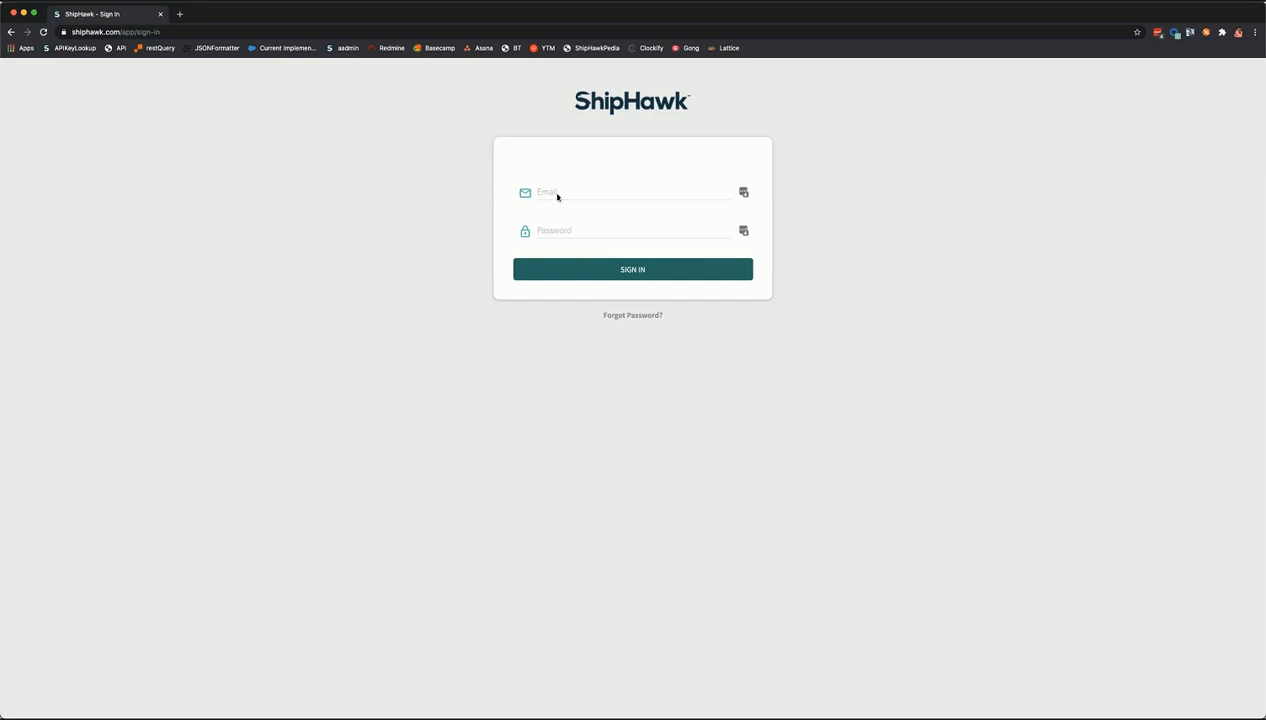
- Sign in with the account email and password to reach the dashboard showing 222 total orders
left_click(557, 193)
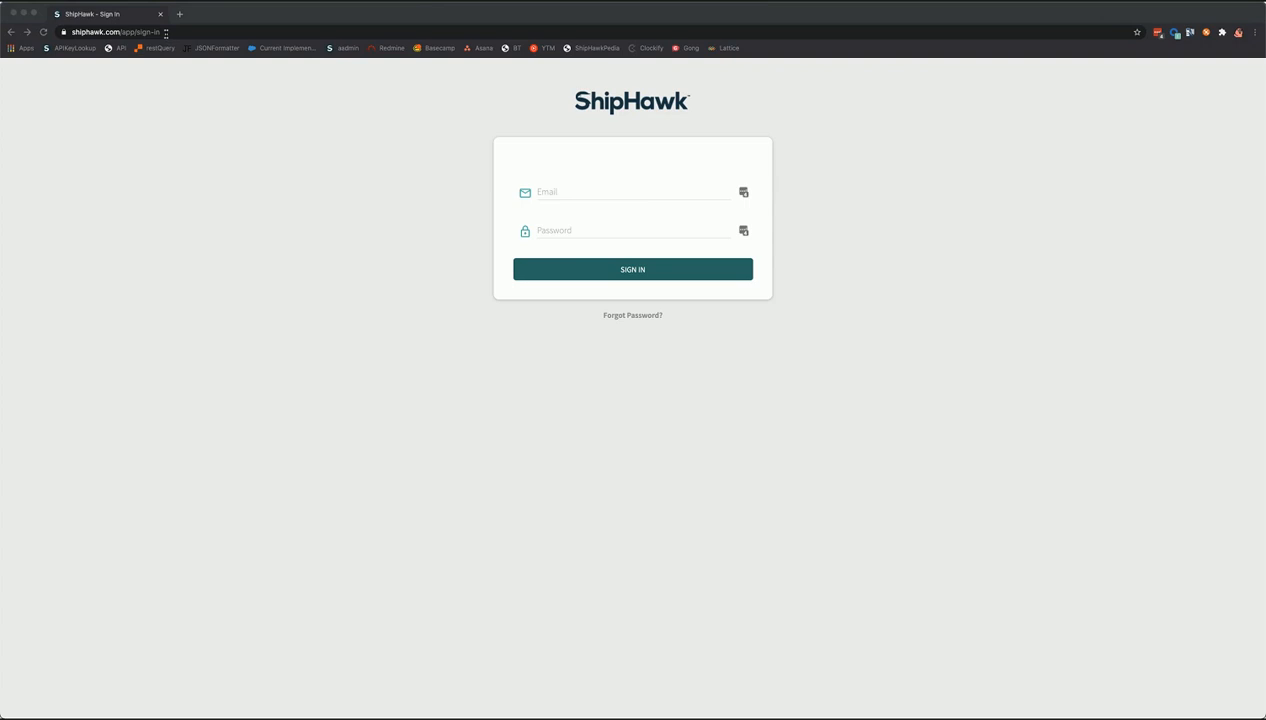
left_click(166, 32)
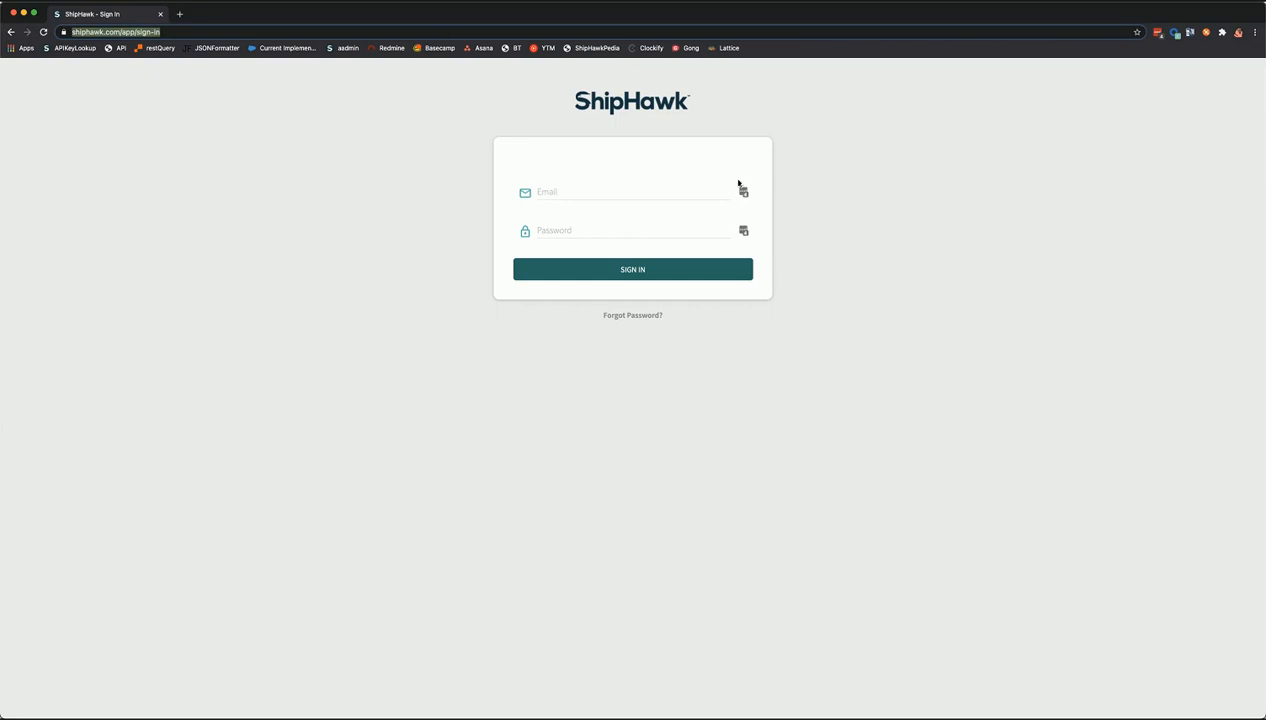
left_click(640, 194)
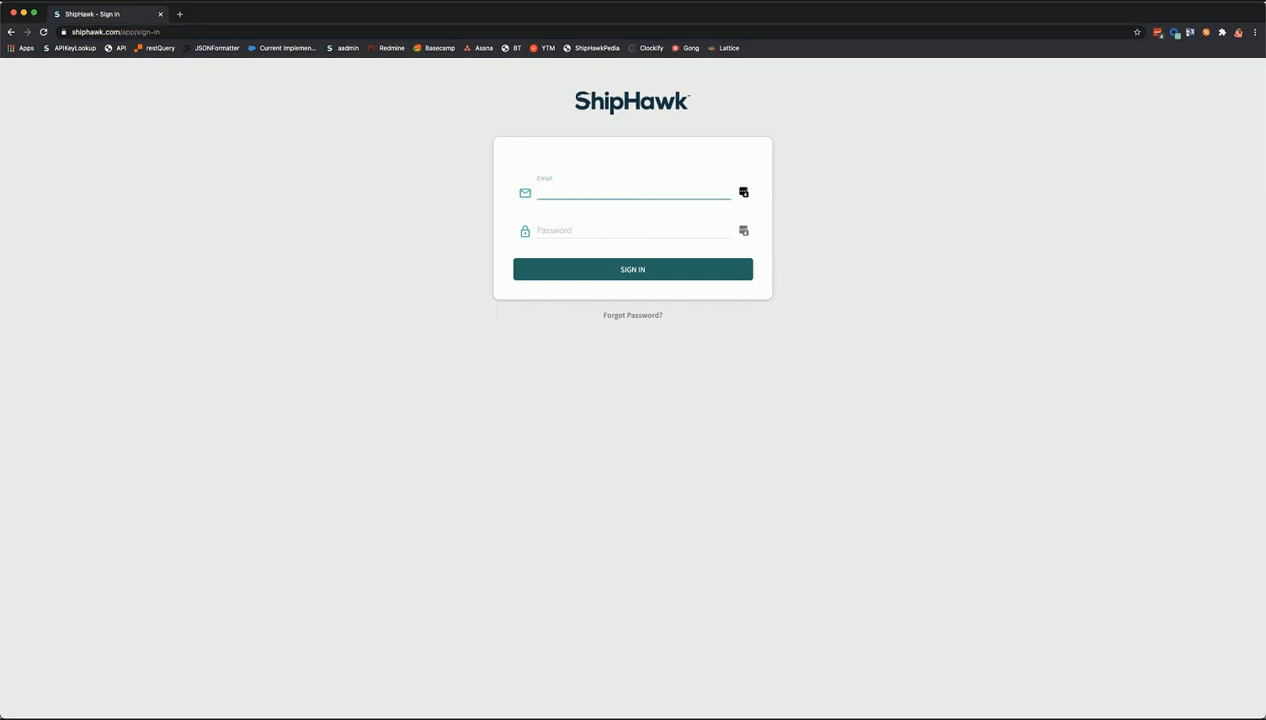
key("Tab")
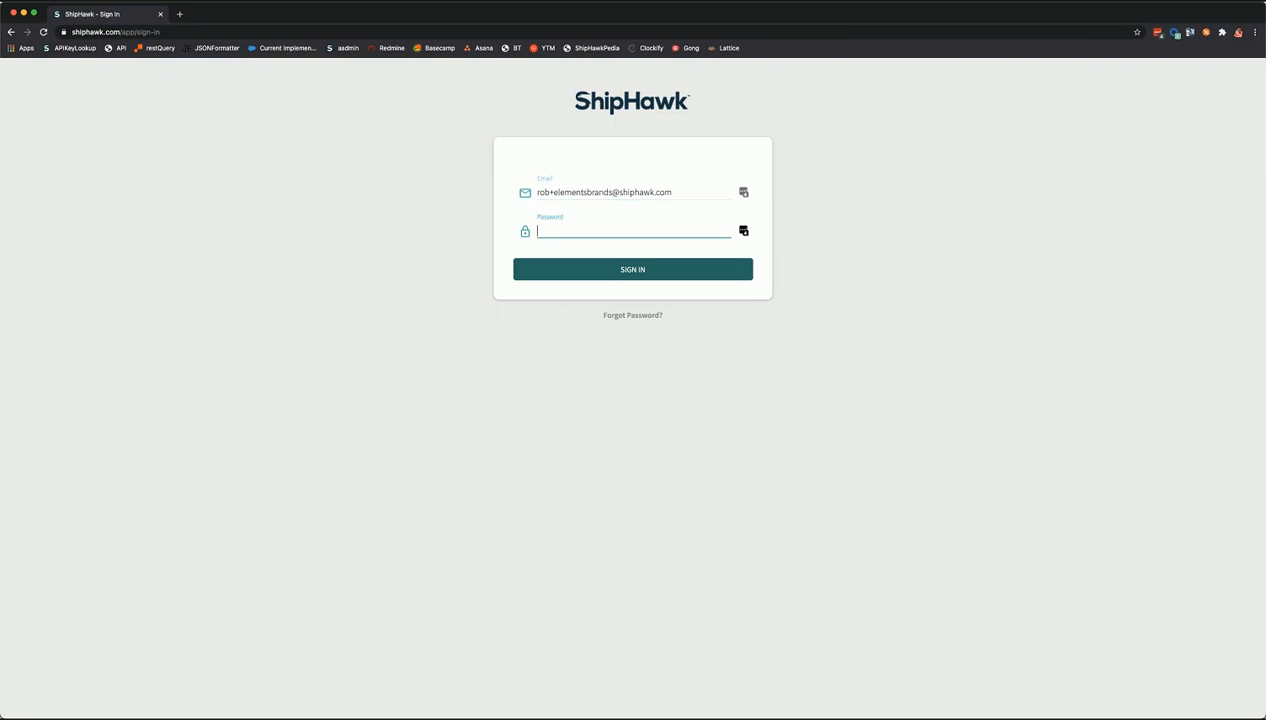
type("*********")
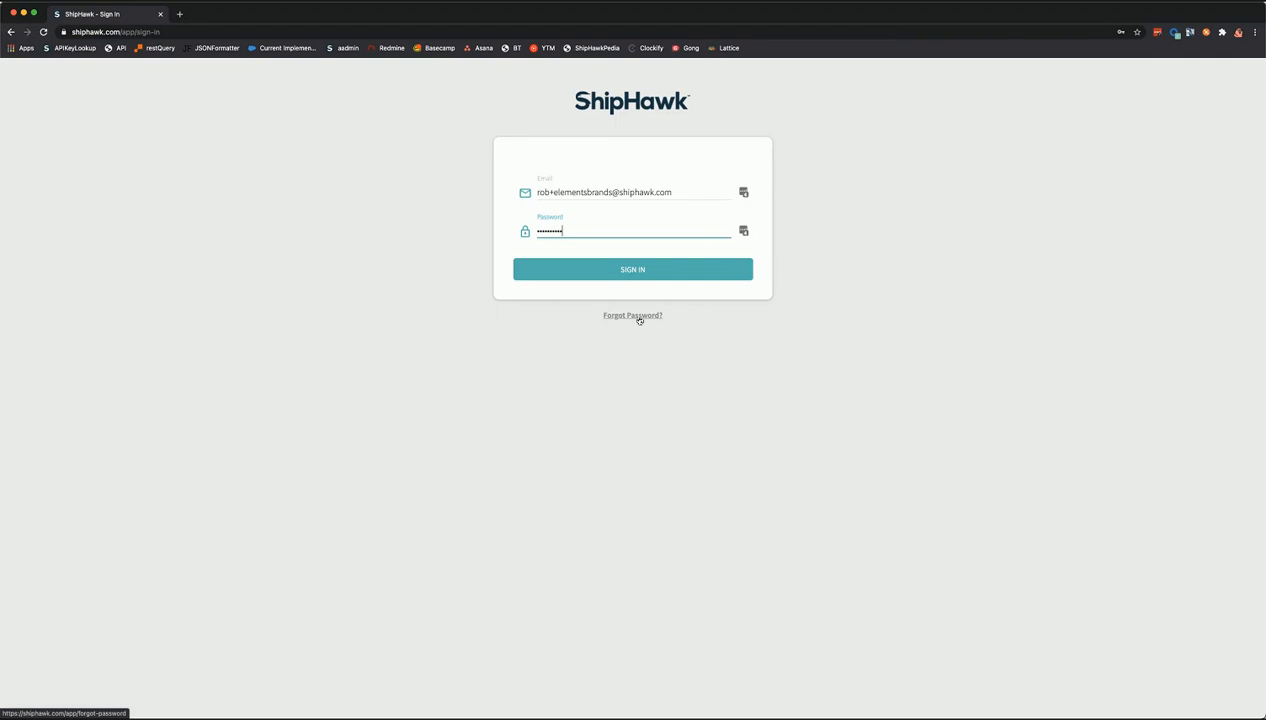
left_click(610, 272)
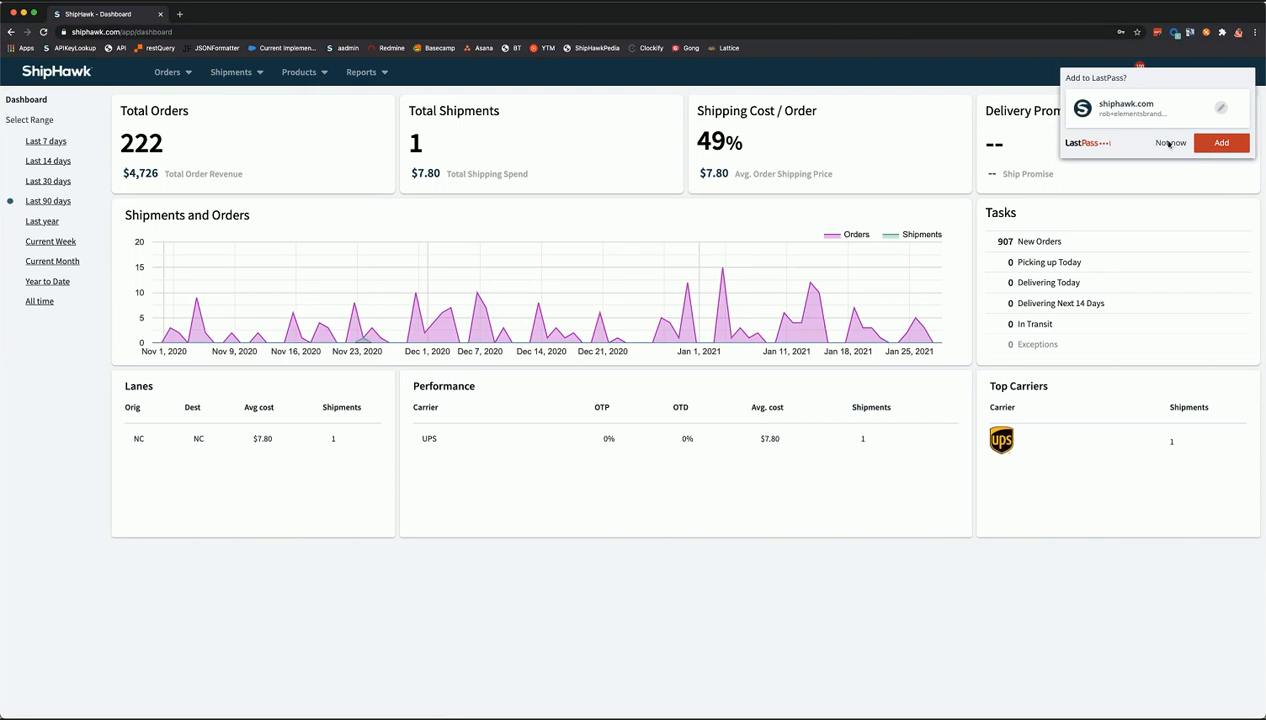
- Open demo.shiphawk.com/app/sign-in in a new tab, then set the dashboard range to Last 7 days
left_click(650, 227)
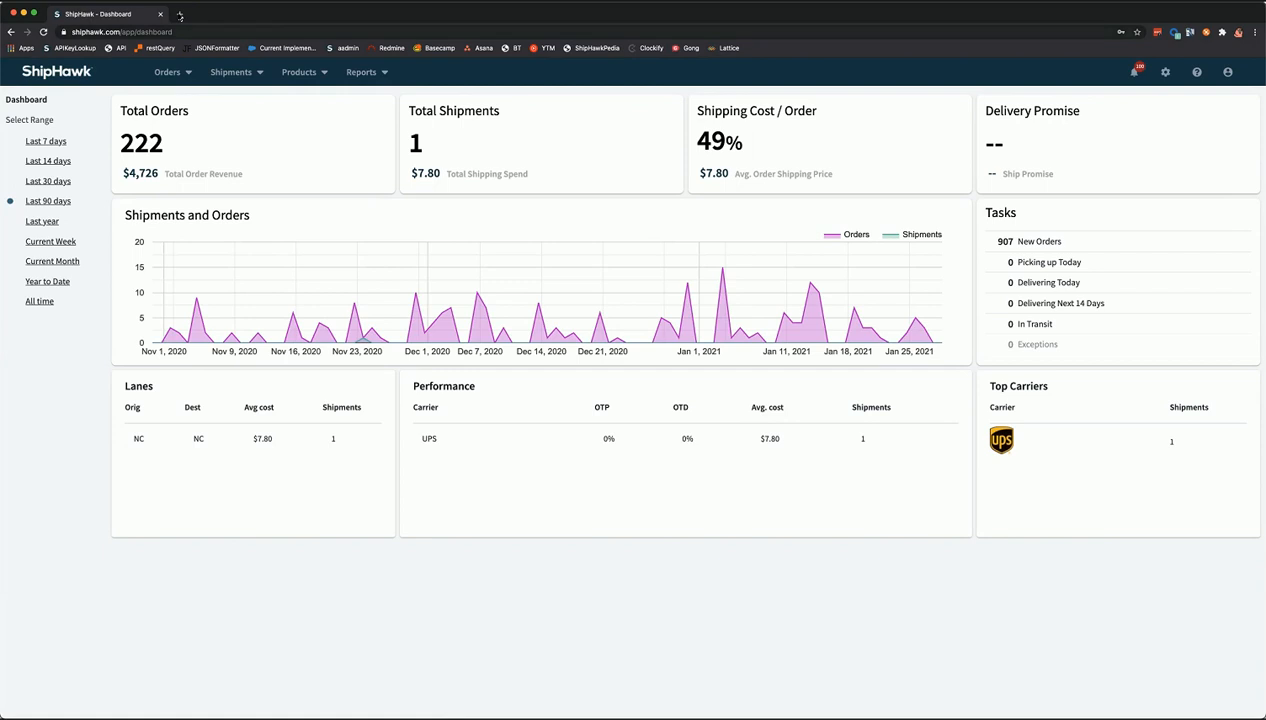
left_click(180, 14)
type("demo.shiphawk.com/app/sign-in")
key("Return")
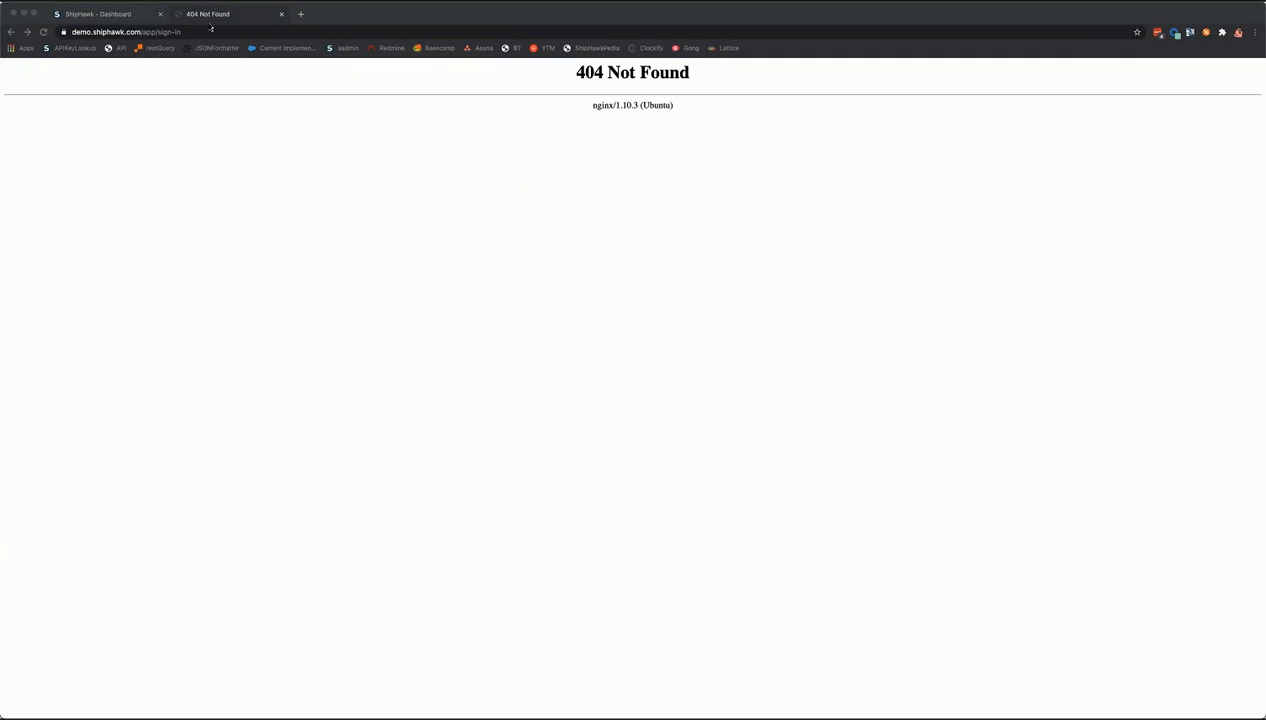
left_click(109, 17)
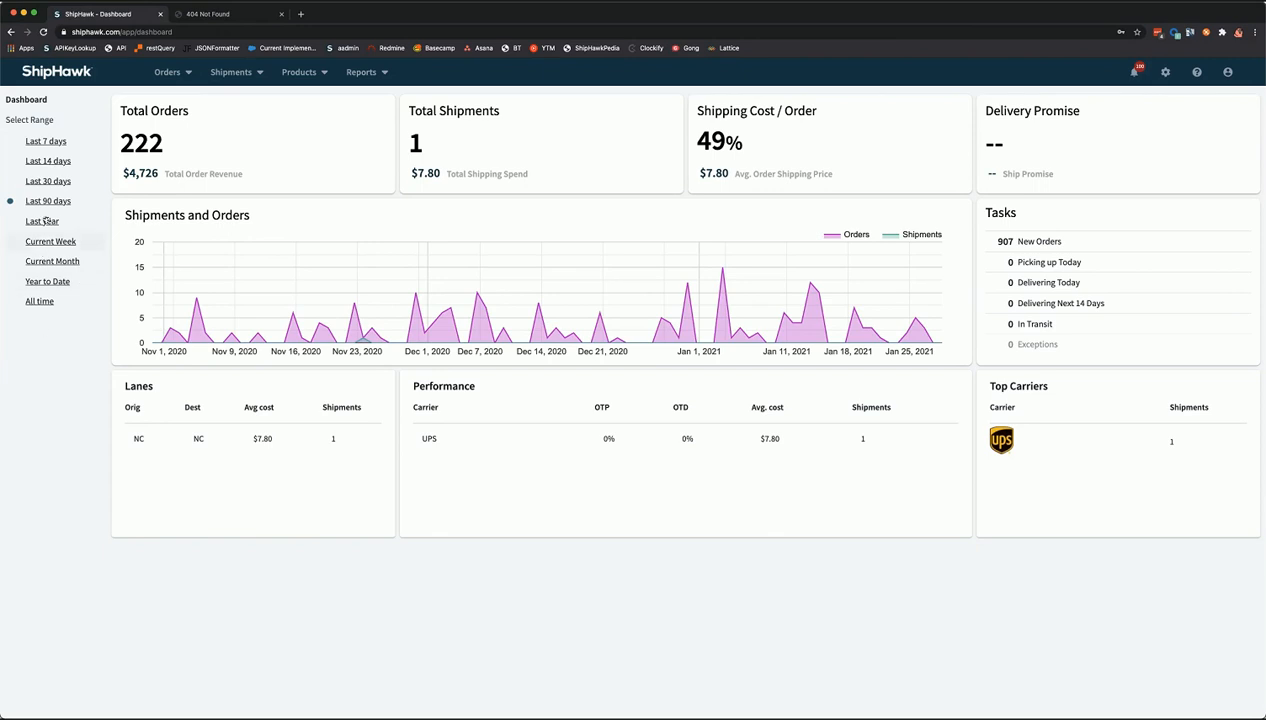
left_click(51, 144)
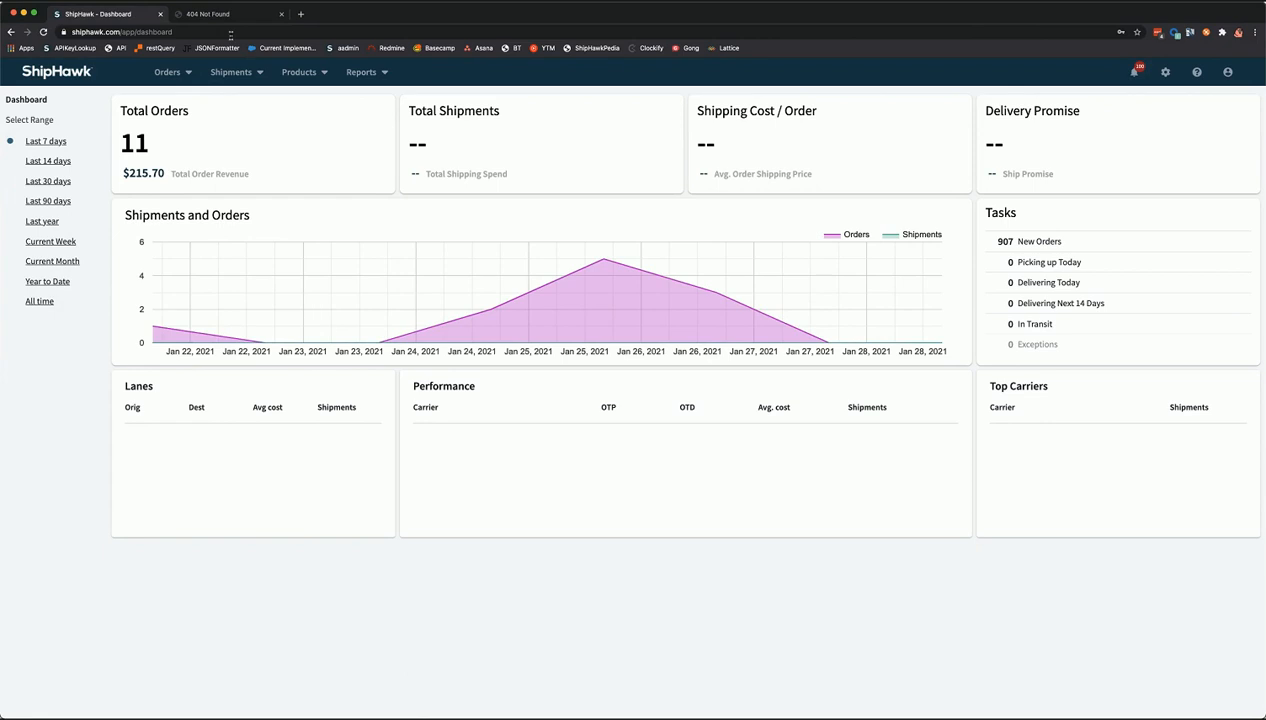
- Sign in to the demo site with the demo account email and password
key("ctrl+Tab")
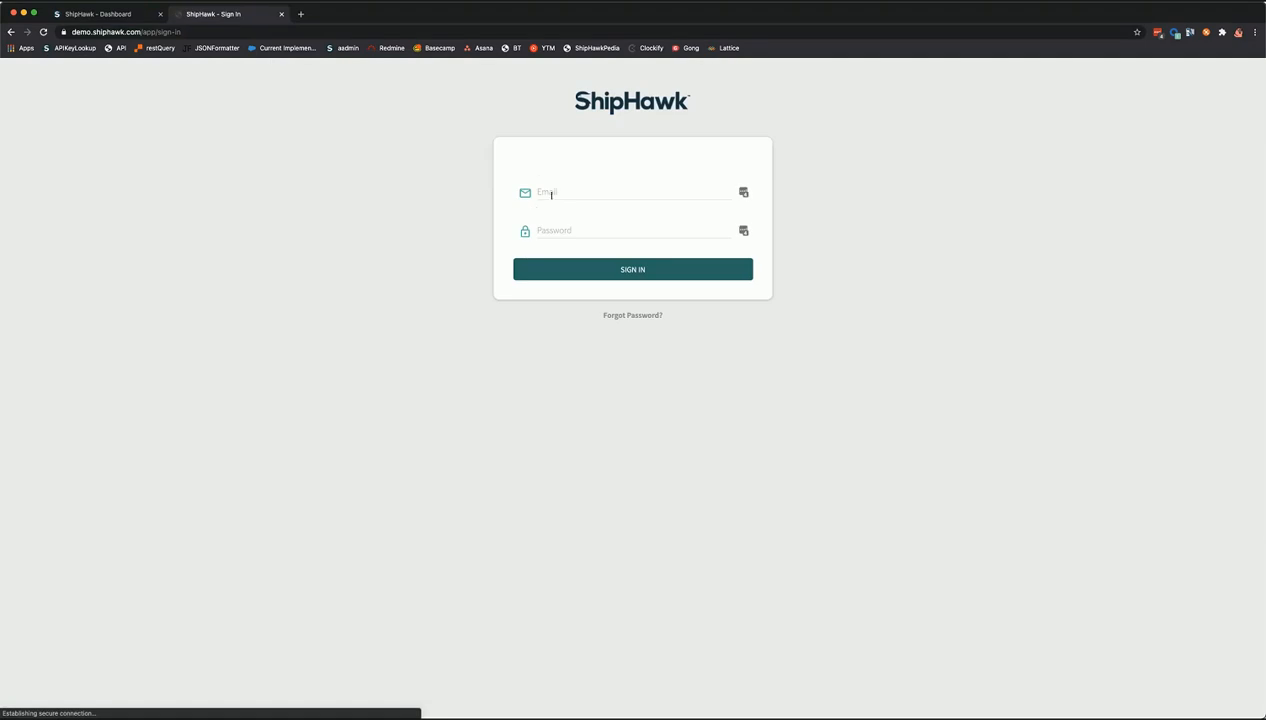
left_click(551, 195)
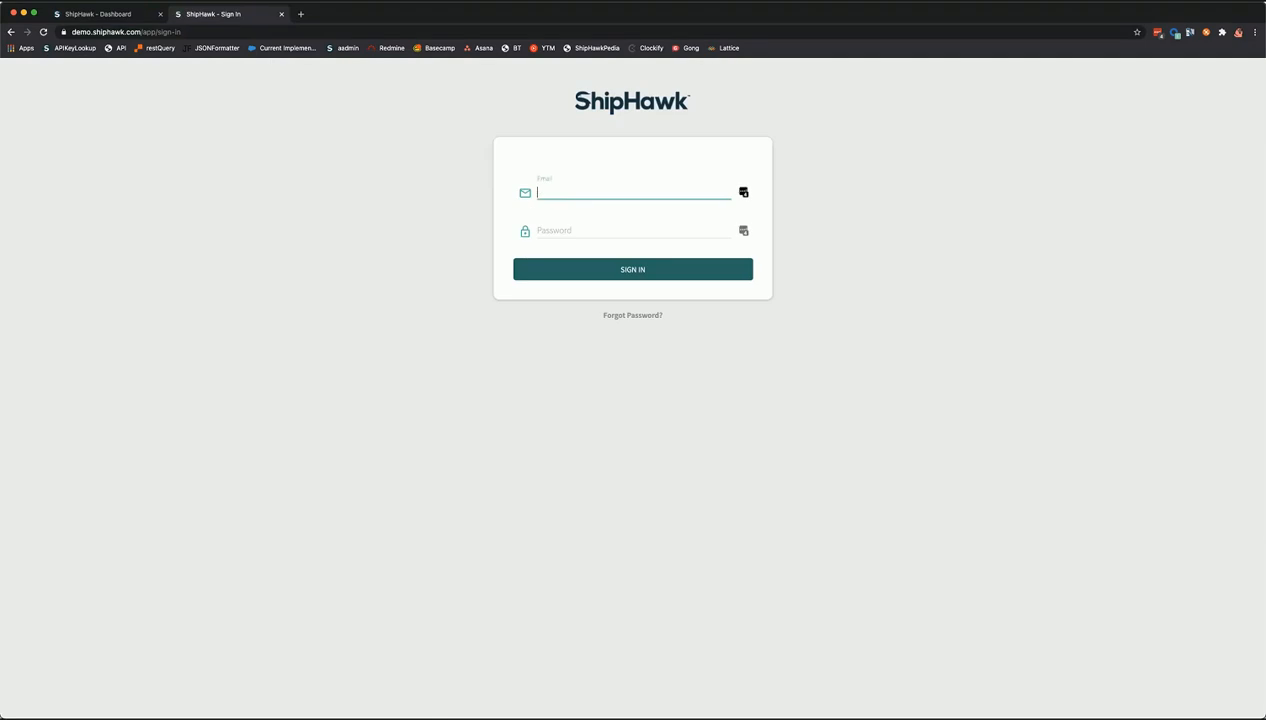
key("Tab")
type("•••")
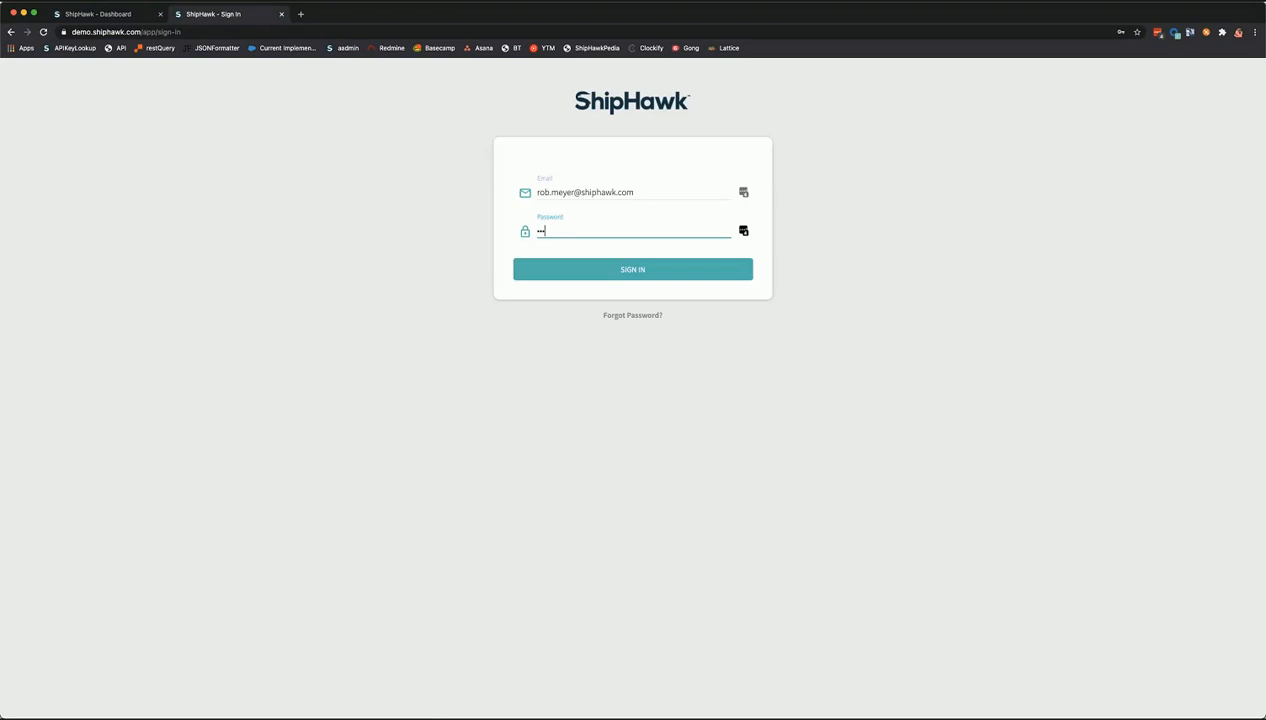
type("•••••")
key("Return")
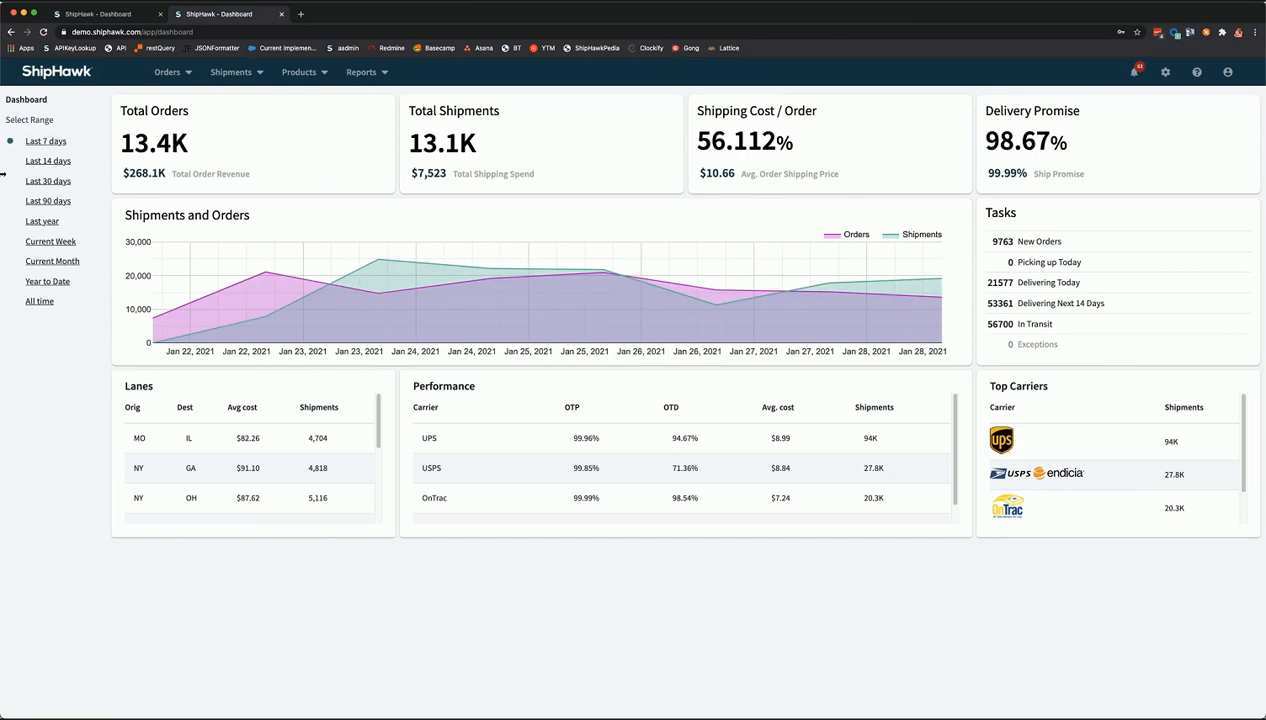
- Try Year to Date and All time on the demo dashboard, ending on Last 90 days
left_click(58, 284)
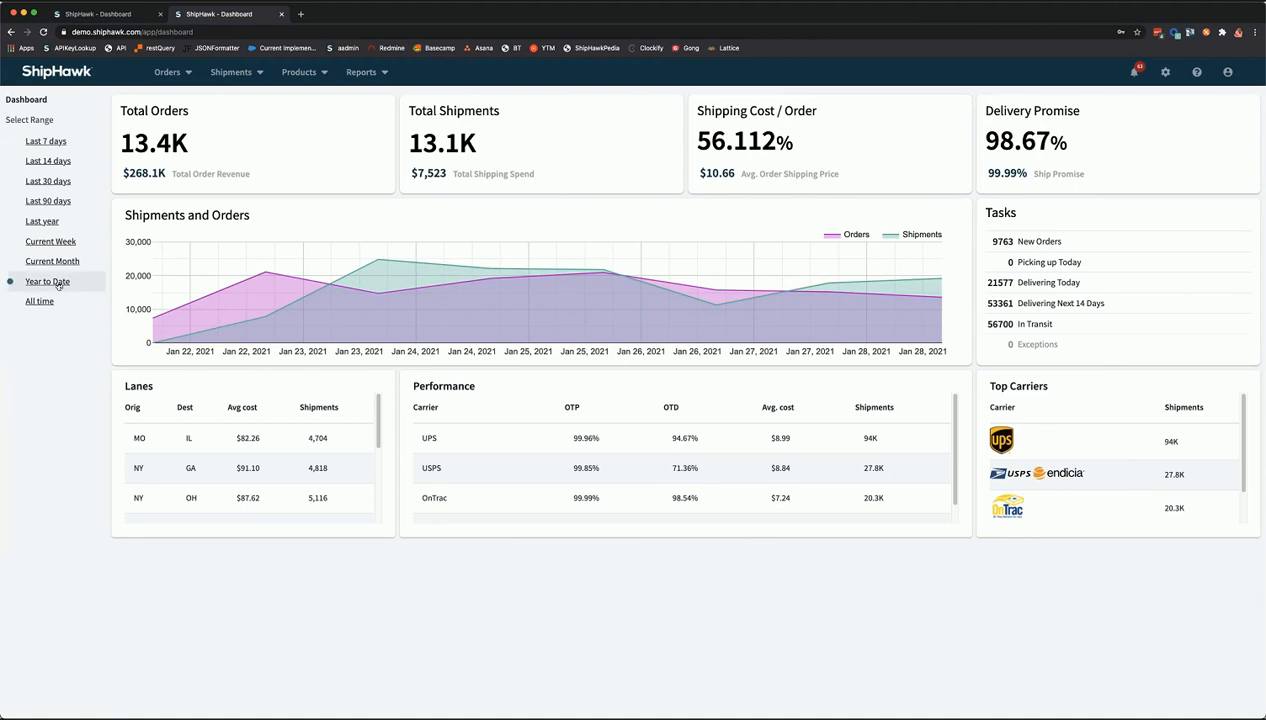
left_click(39, 302)
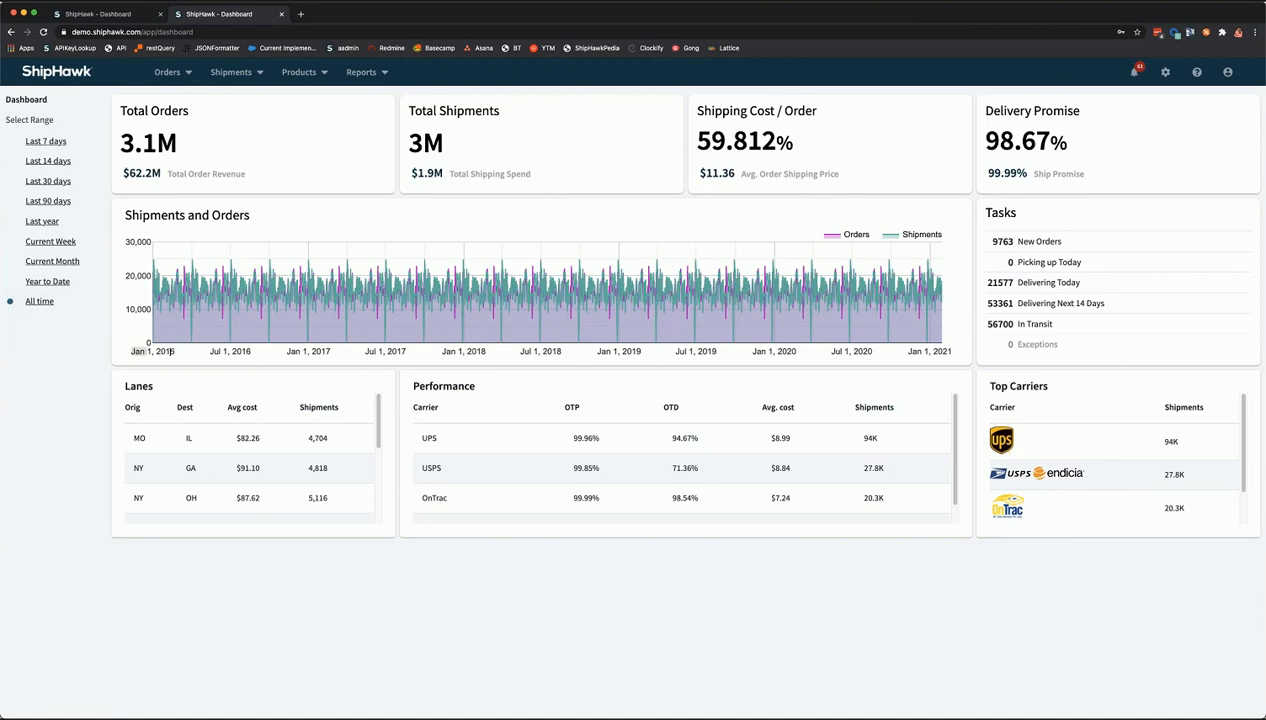
left_click_drag(172, 352, 174, 352)
left_click(38, 207)
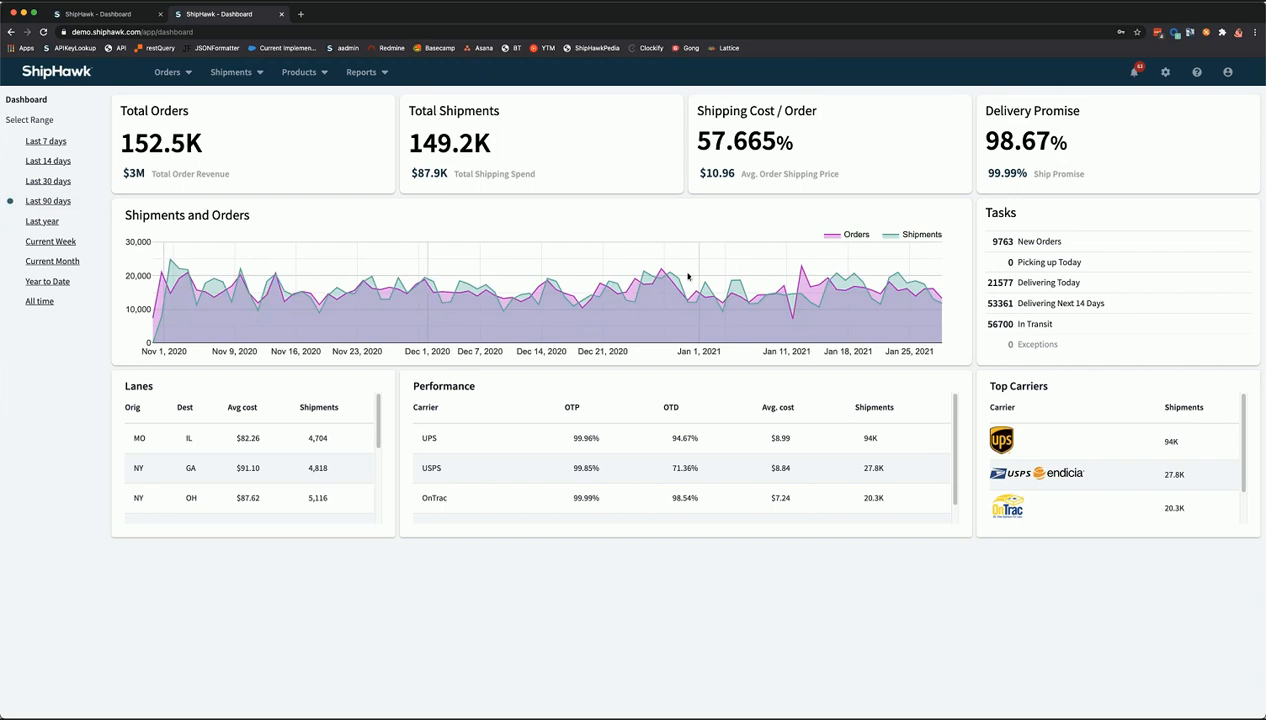
mouse_move(287, 316)
mouse_move(1083, 113)
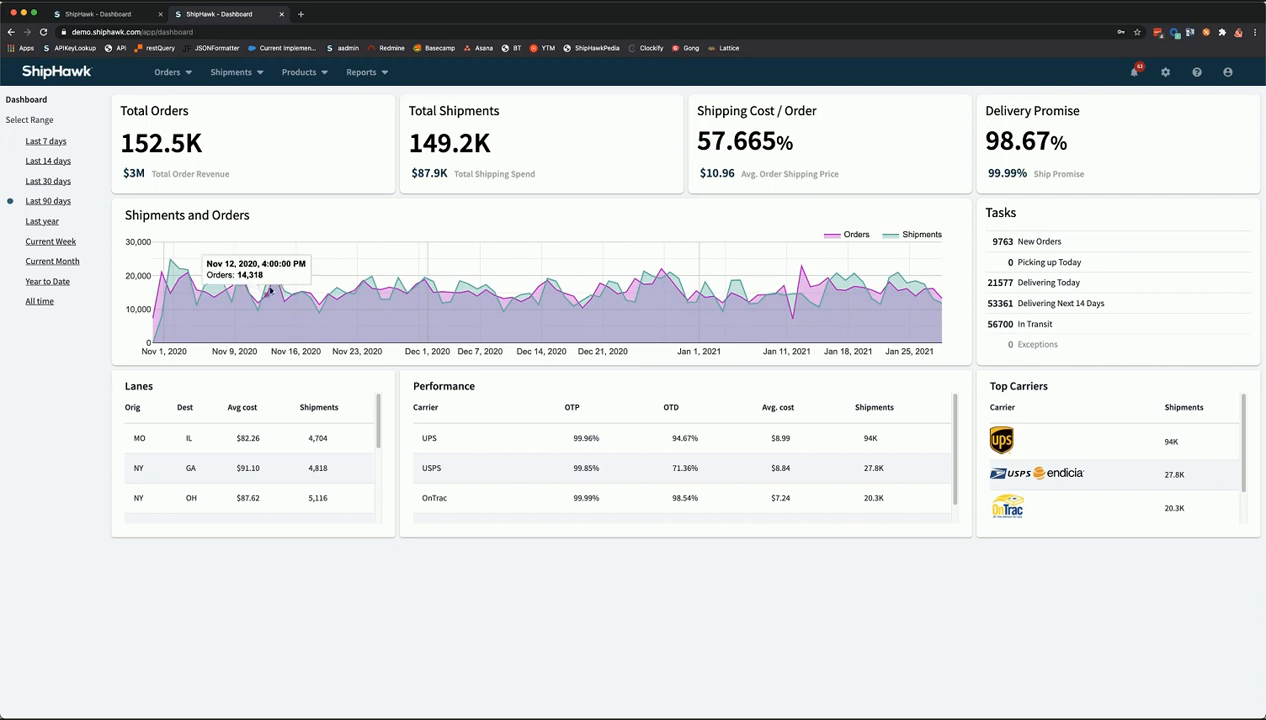
mouse_move(377, 420)
left_mouse_down()
mouse_move(380, 488)
mouse_move(390, 408)
left_mouse_up()
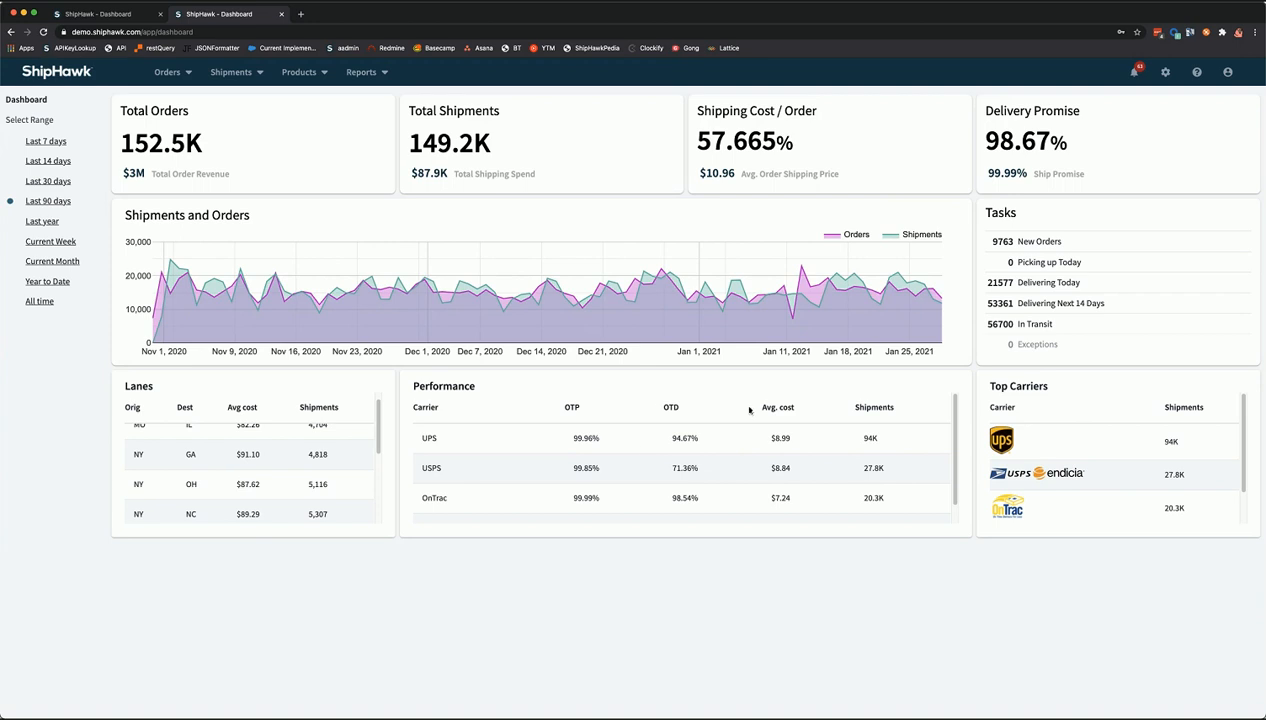
scroll(1099, 483, "down", 1)
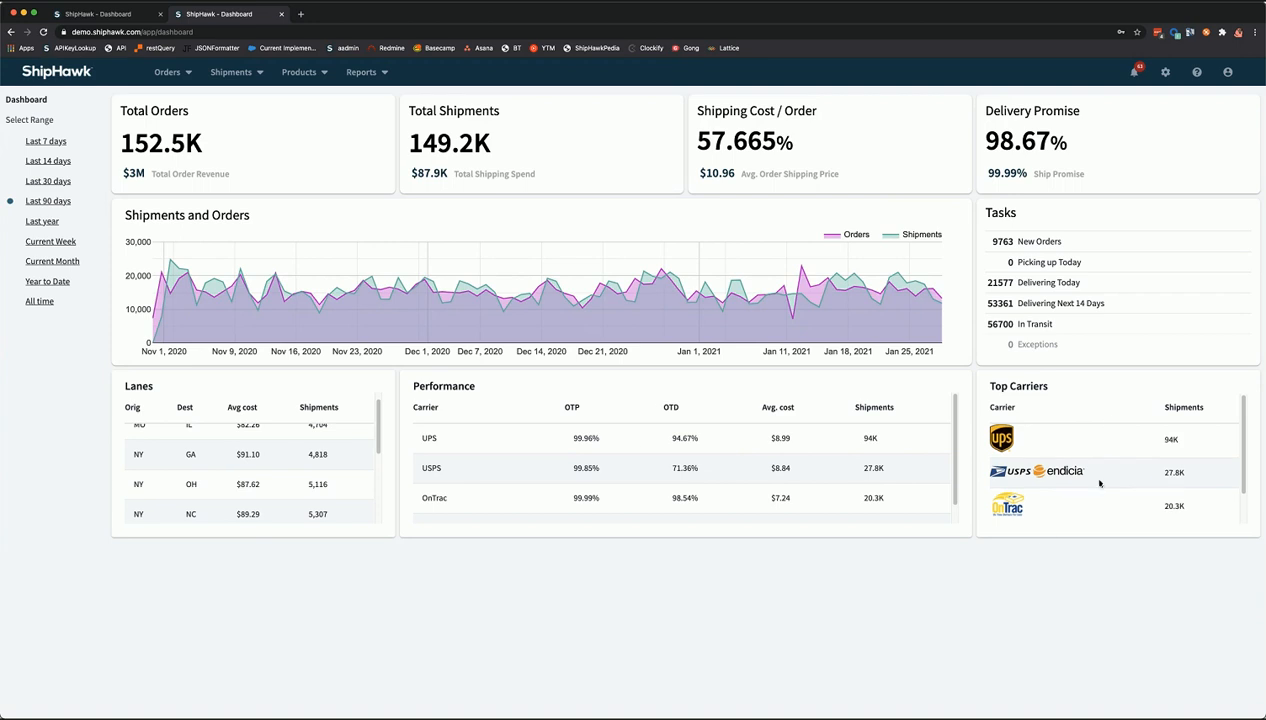
scroll(1099, 483, "down", 2)
scroll(1052, 484, "up", 2)
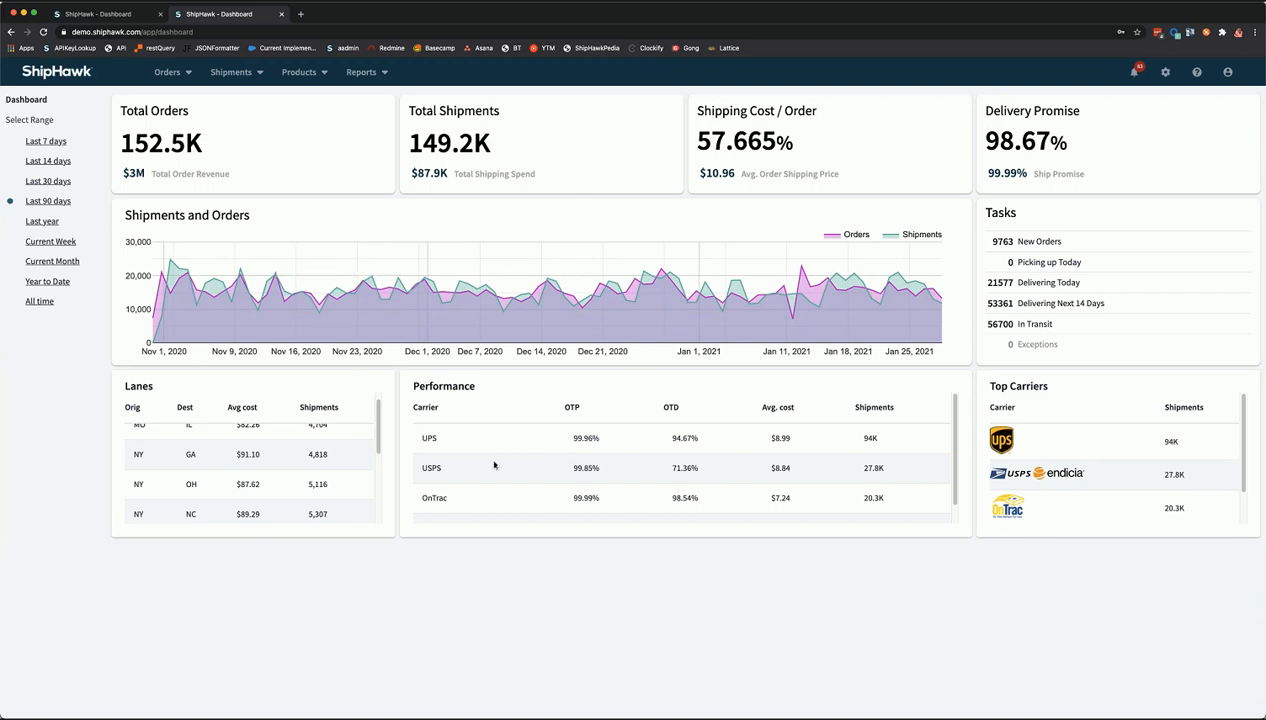
left_click(167, 74)
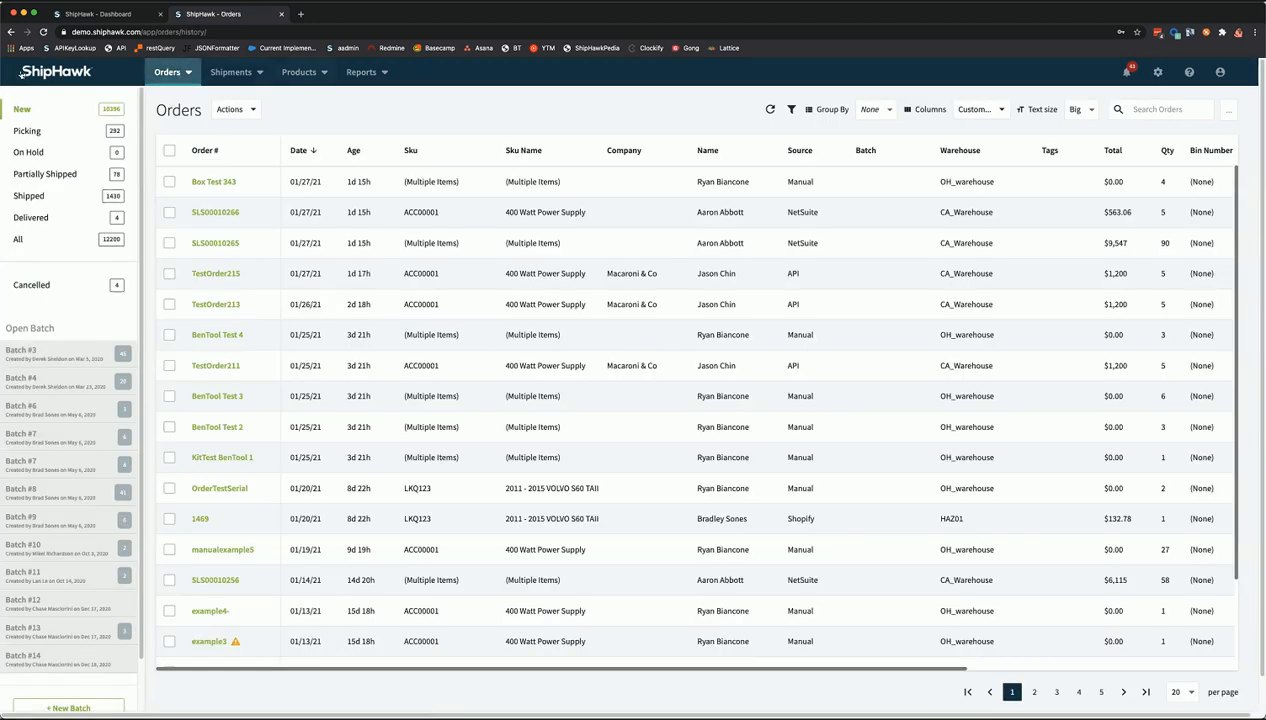
left_click(57, 73)
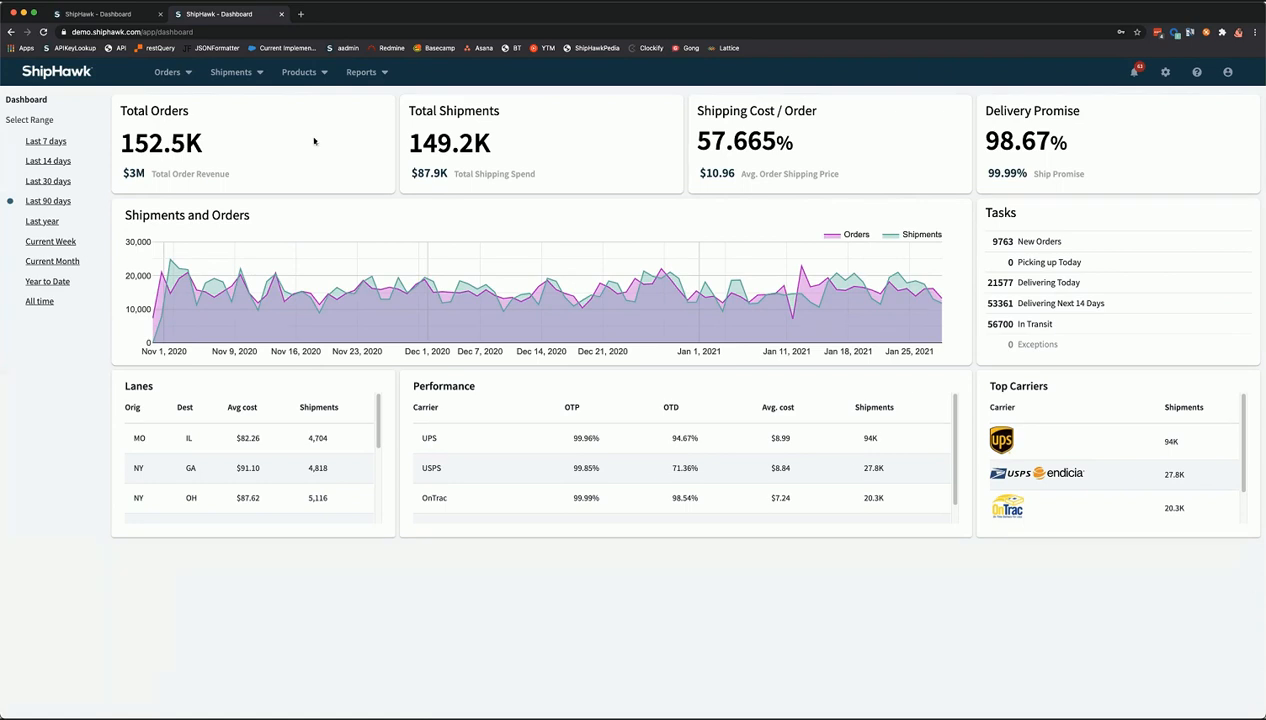
- Open the Orders list and close the old demo Orders tab
mouse_move(344, 294)
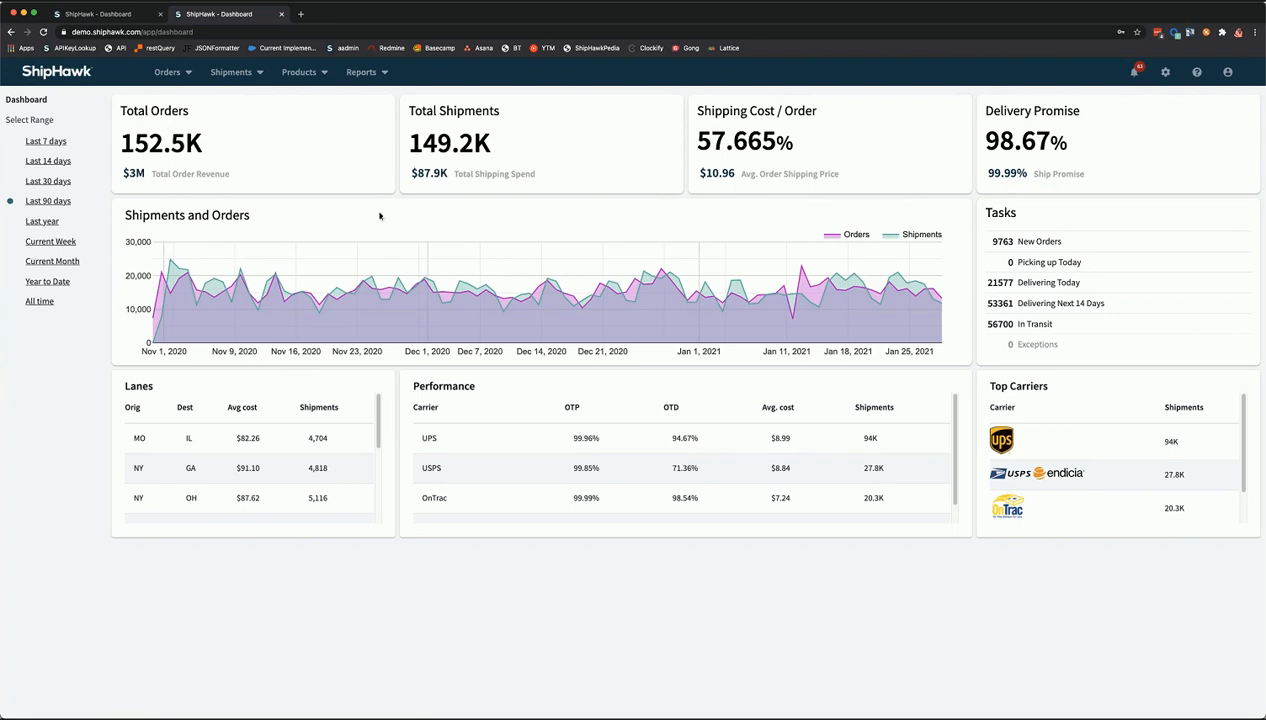
left_click(166, 73)
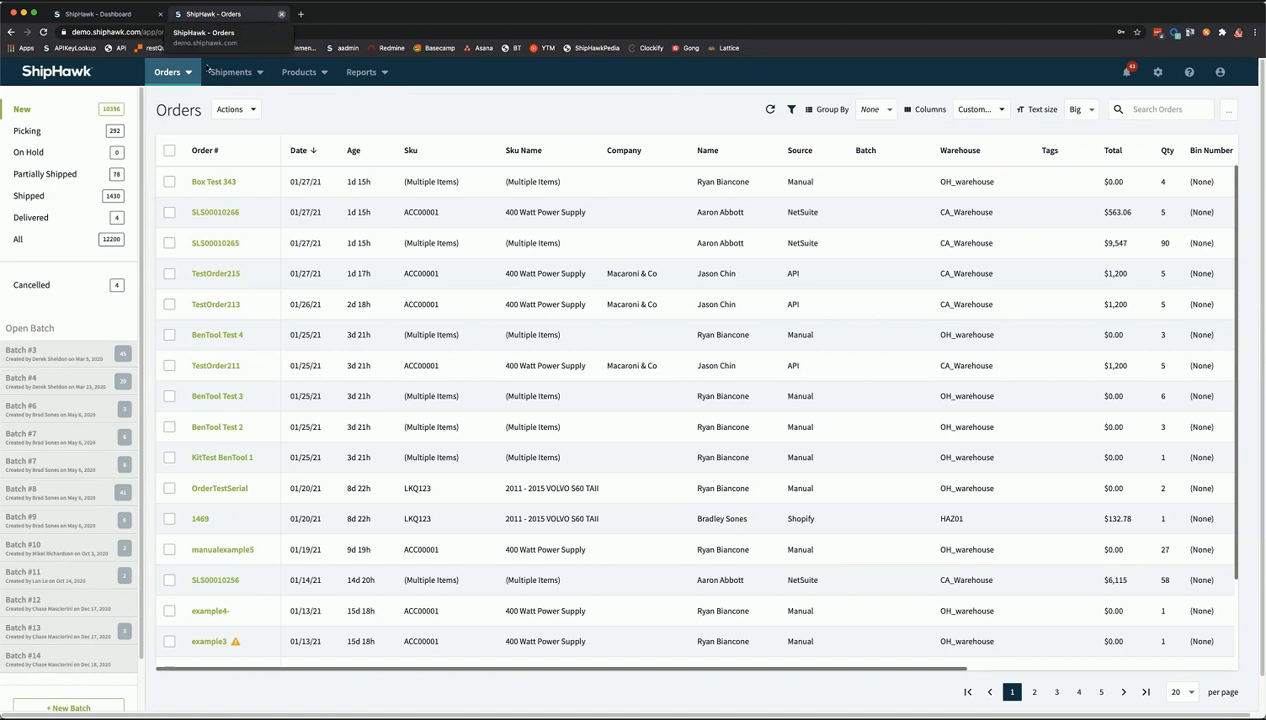
left_click(281, 14)
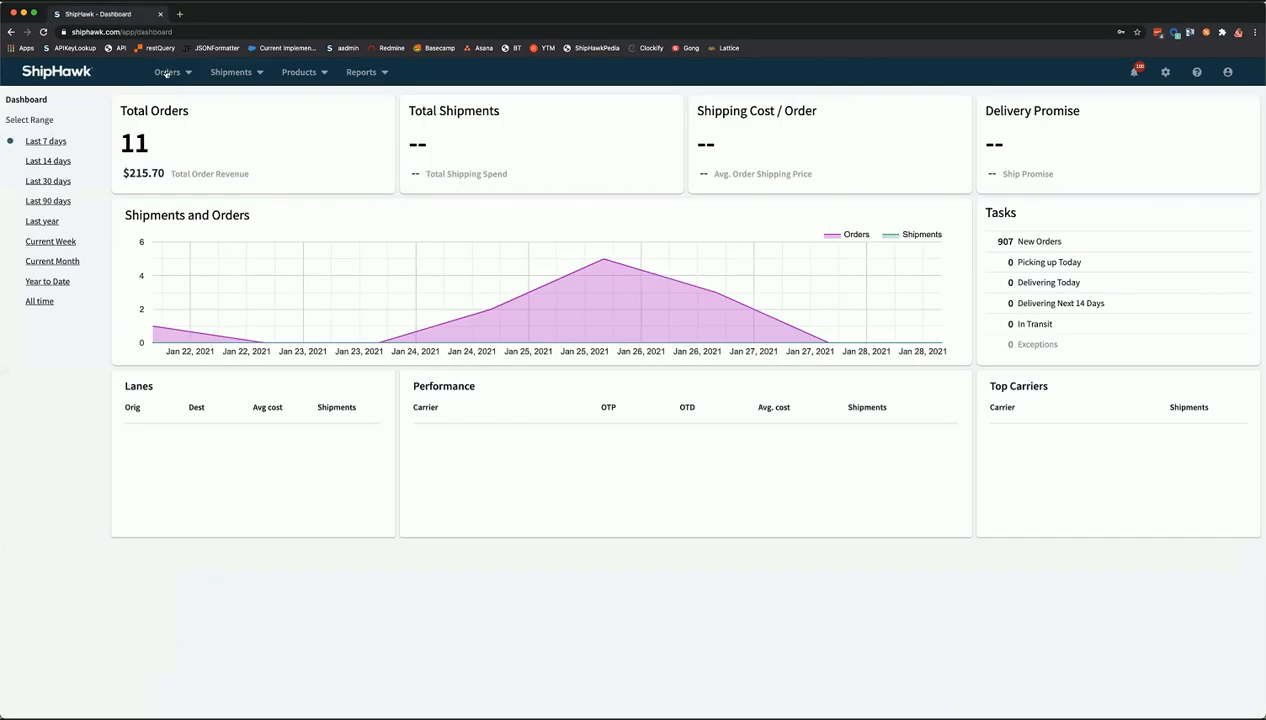
- Go to Orders and filter the list to New orders (907 new of 949 total)
left_click(167, 73)
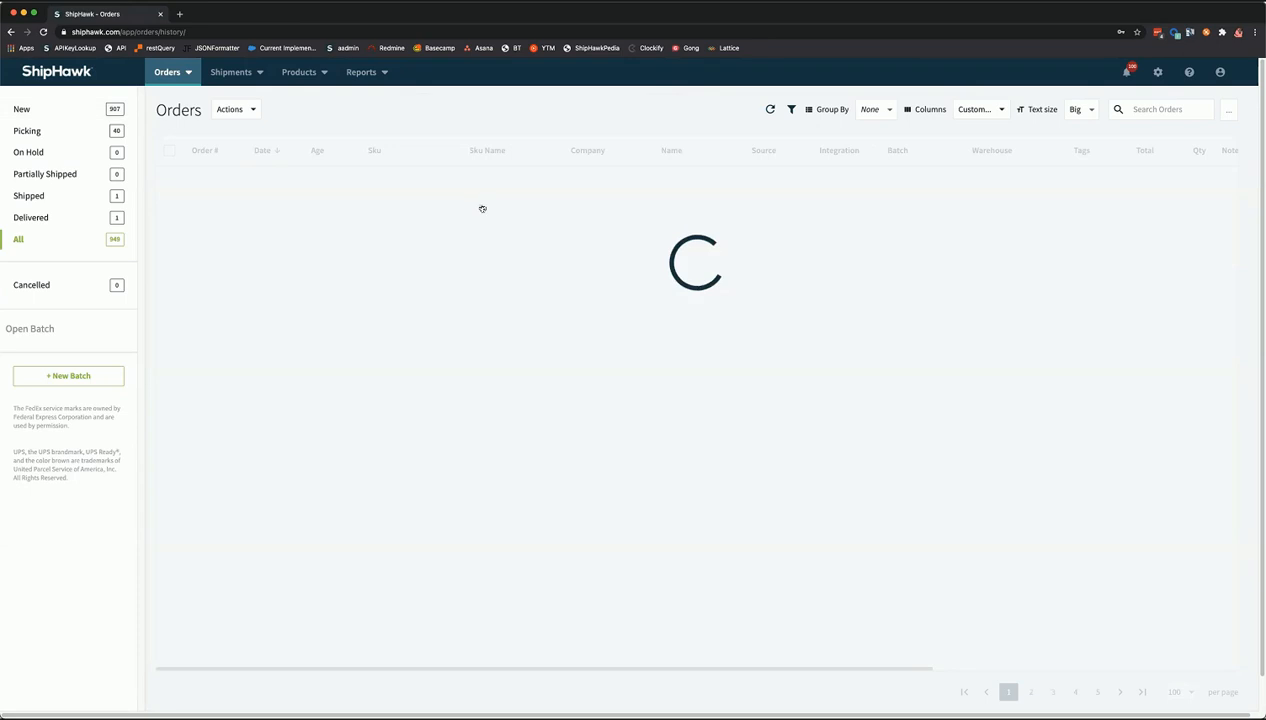
left_click(82, 104)
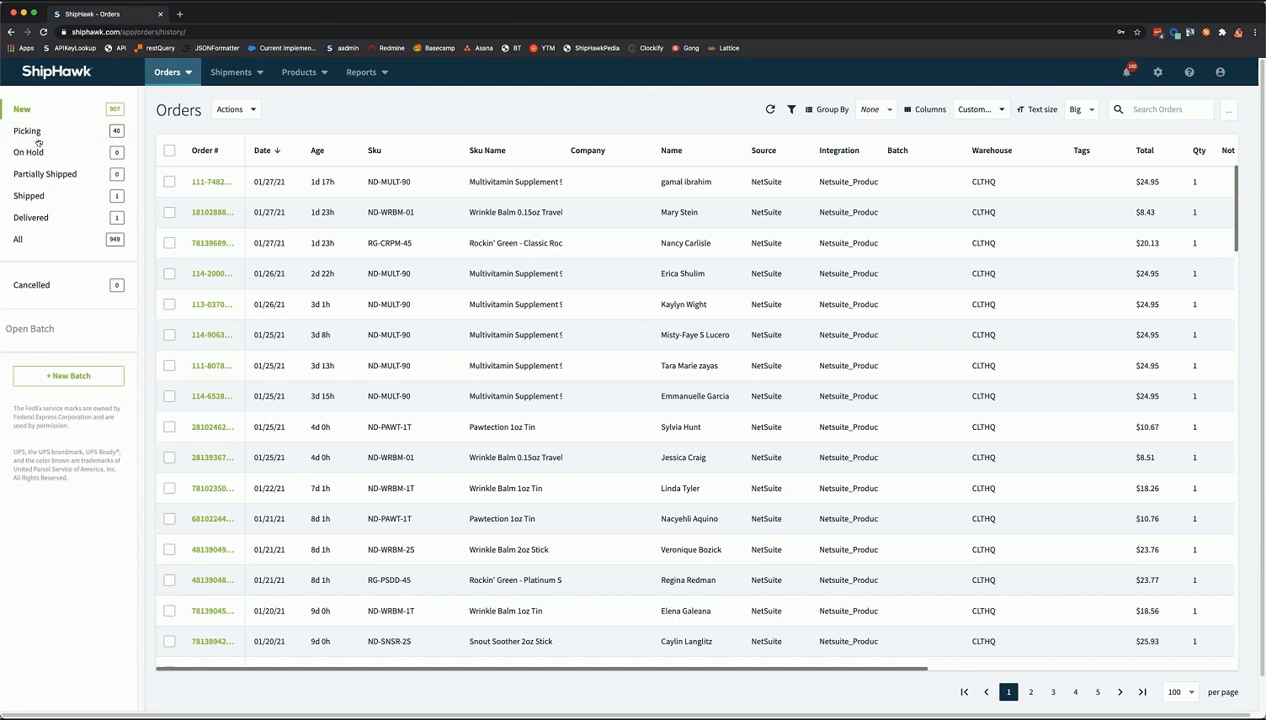
left_click(98, 135)
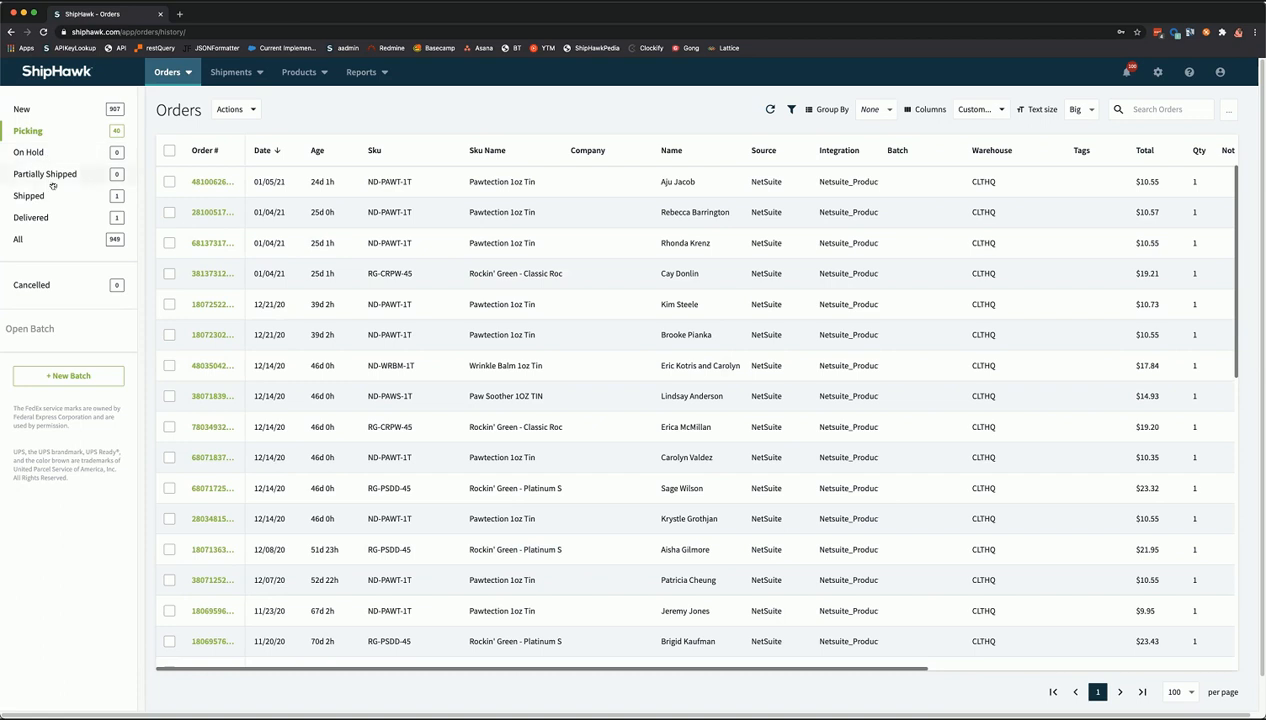
left_click(52, 175)
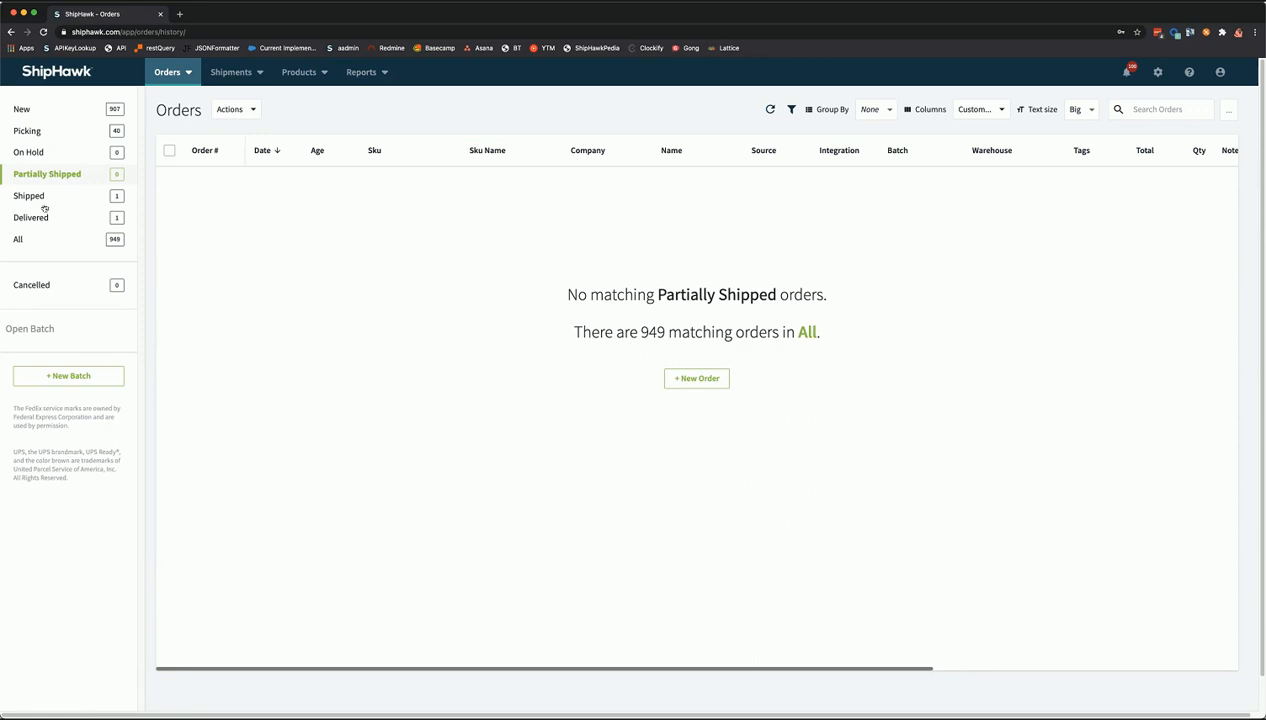
left_click(43, 205)
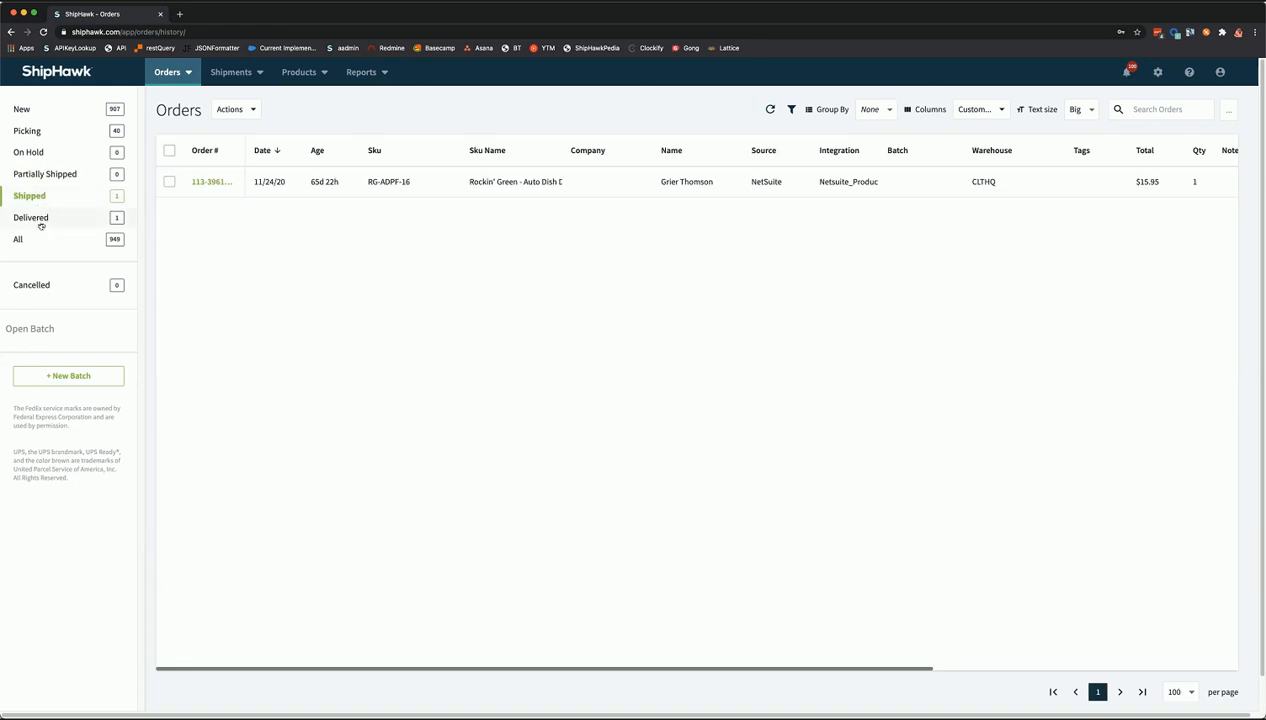
left_click(41, 222)
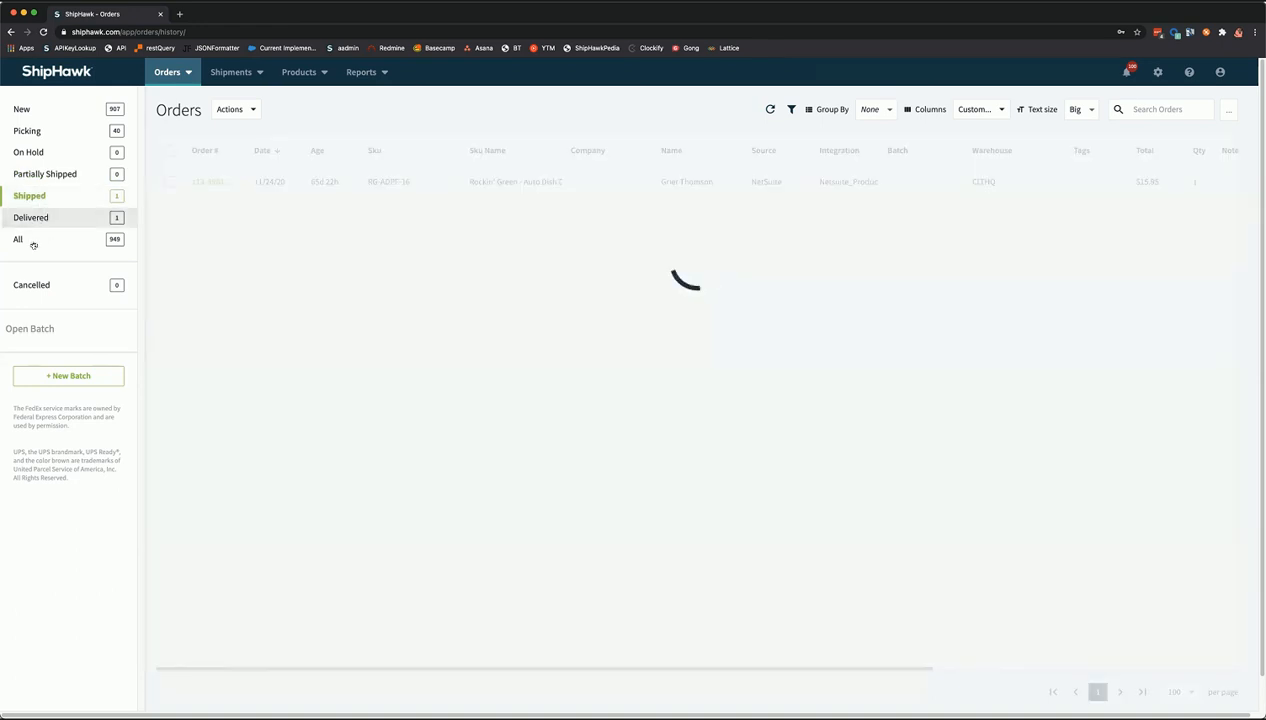
left_click(33, 244)
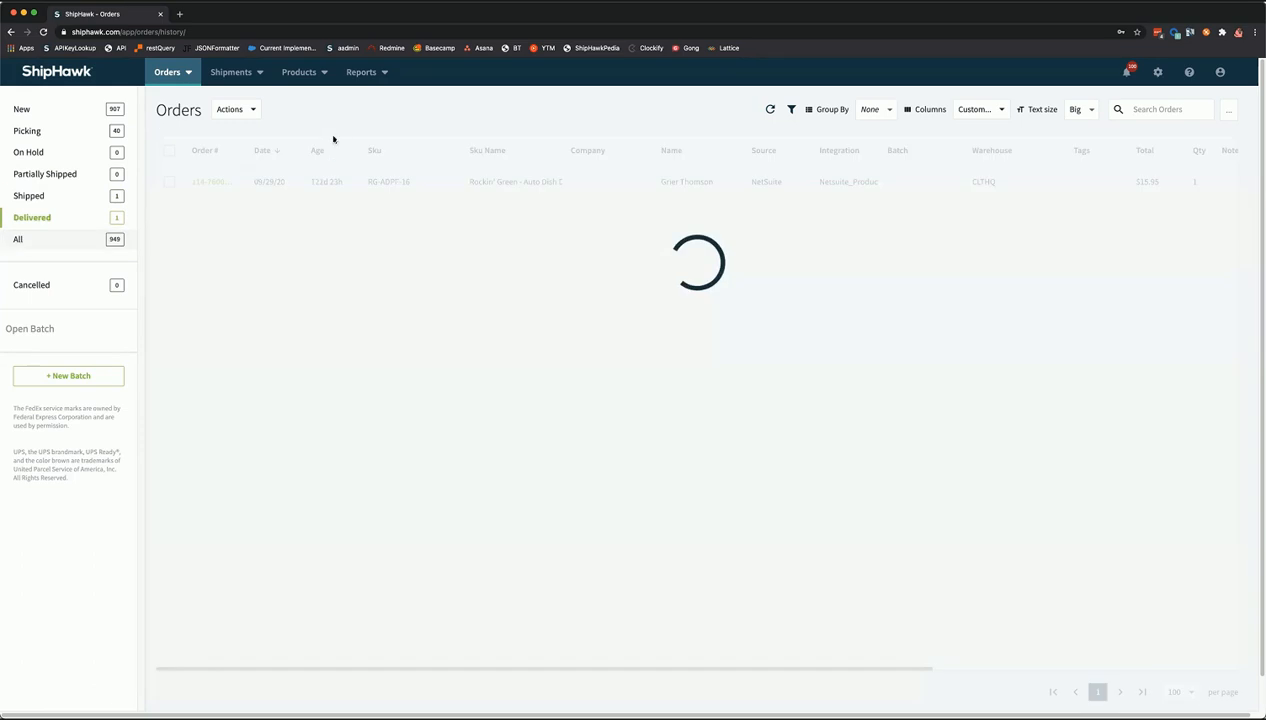
left_click(58, 287)
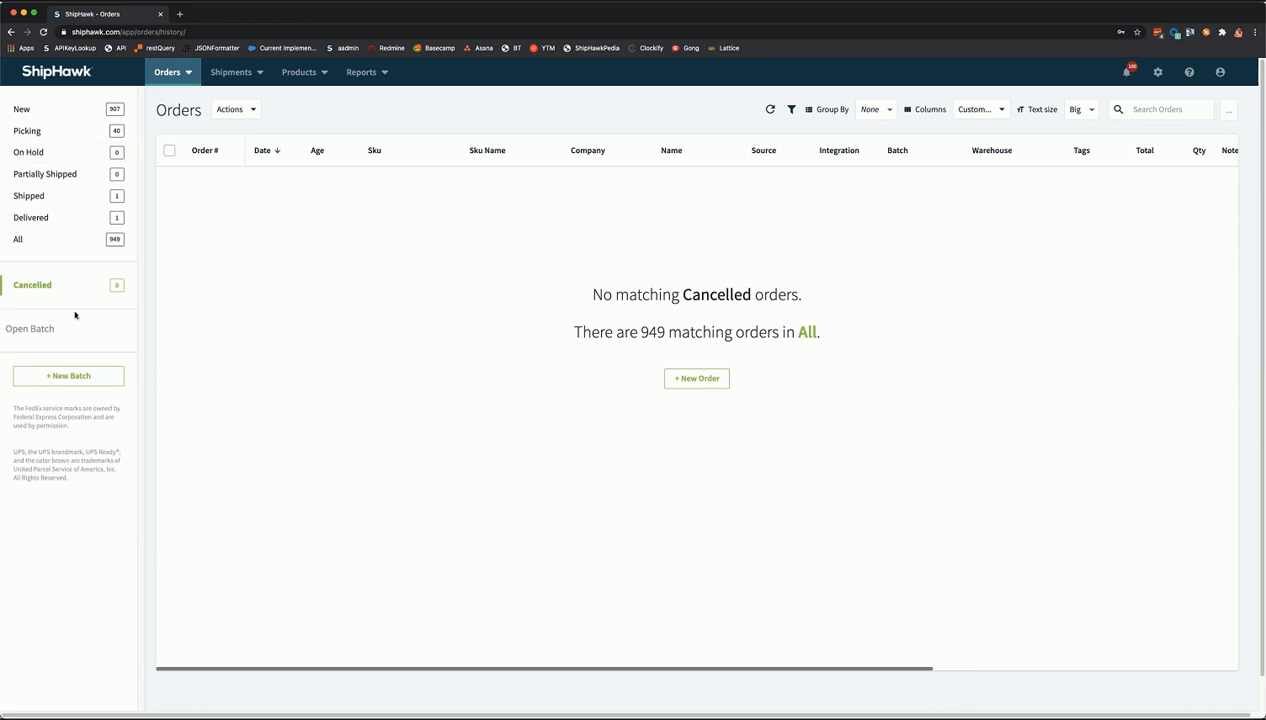
left_click(55, 113)
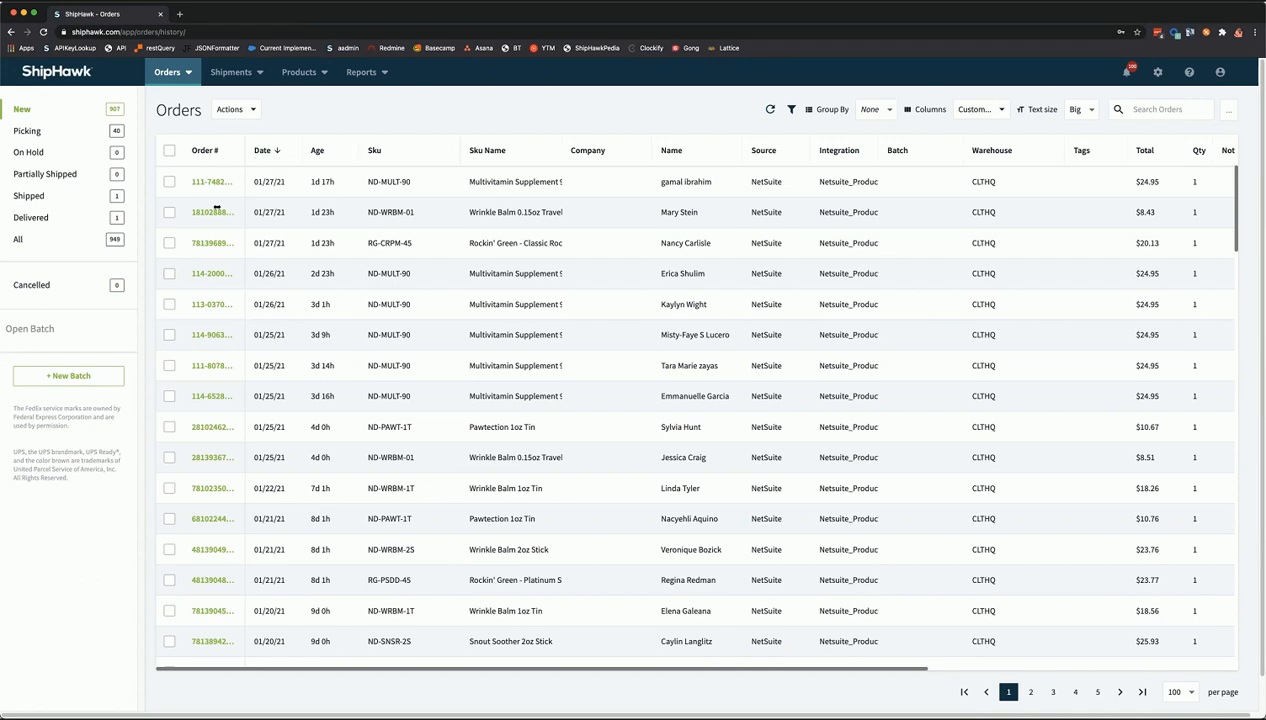
double_click(244, 154)
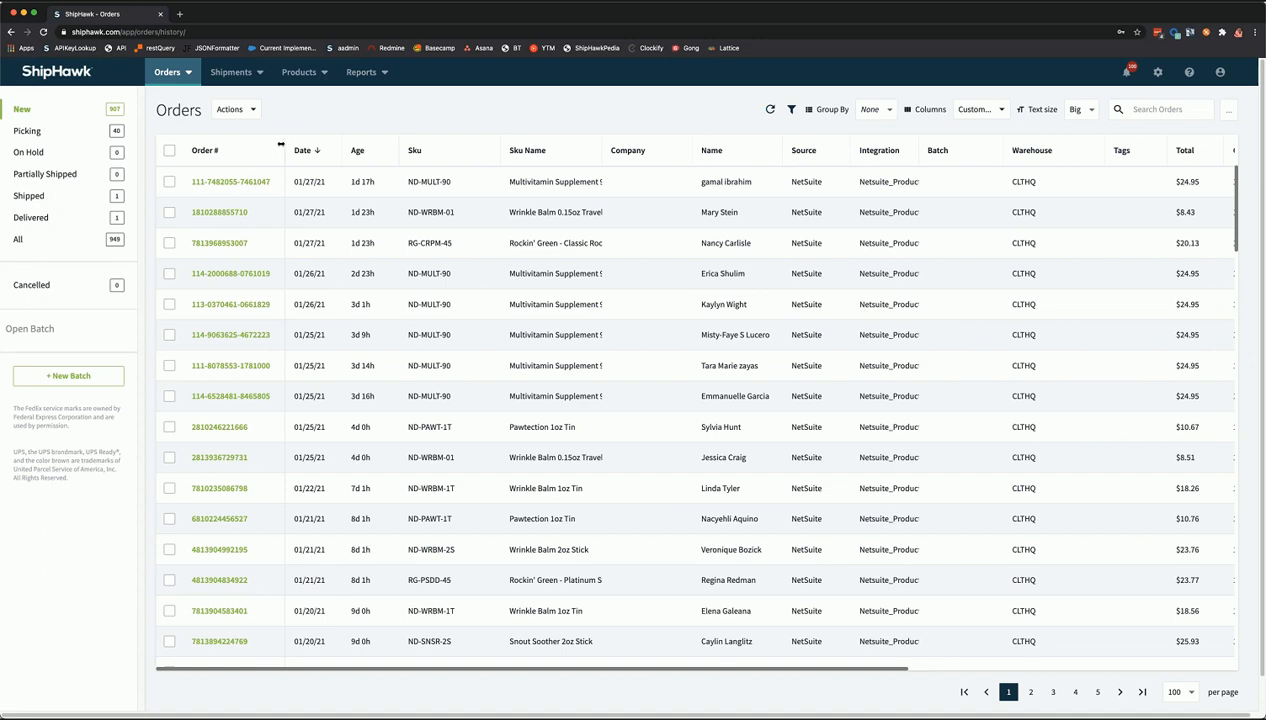
left_click_drag(269, 147, 253, 148)
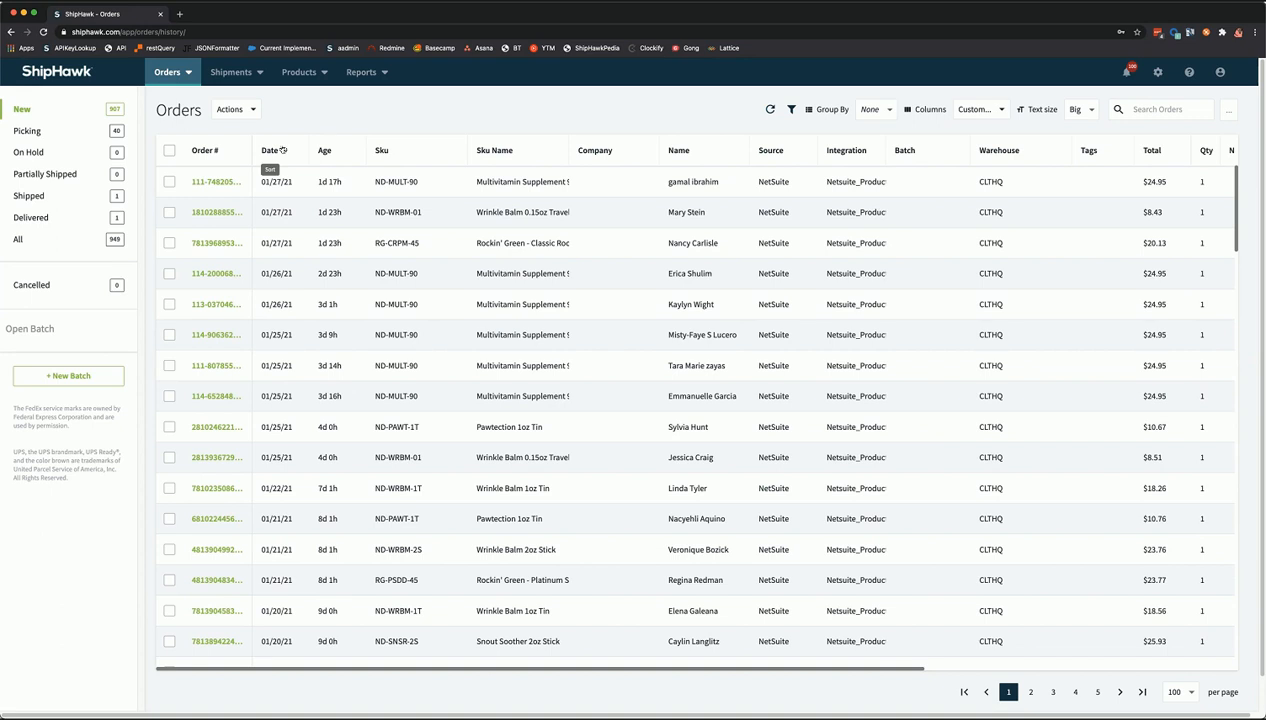
left_click(283, 150)
left_click(284, 151)
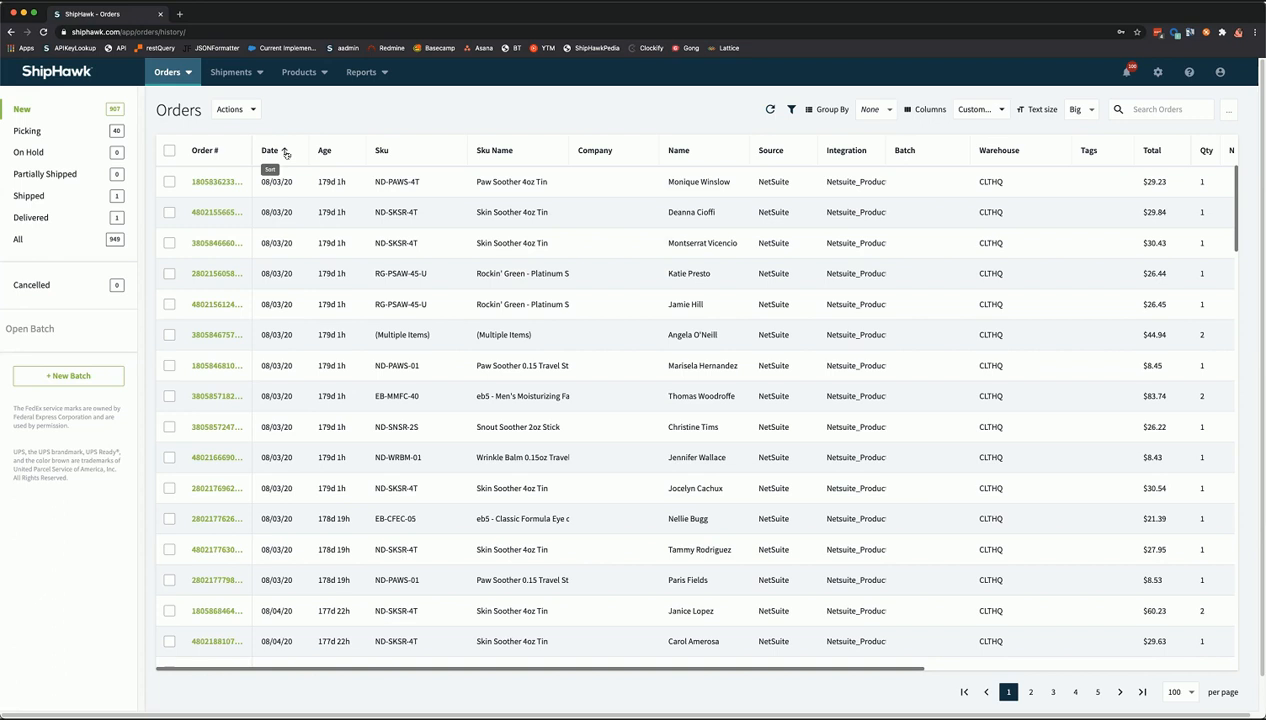
left_click(285, 151)
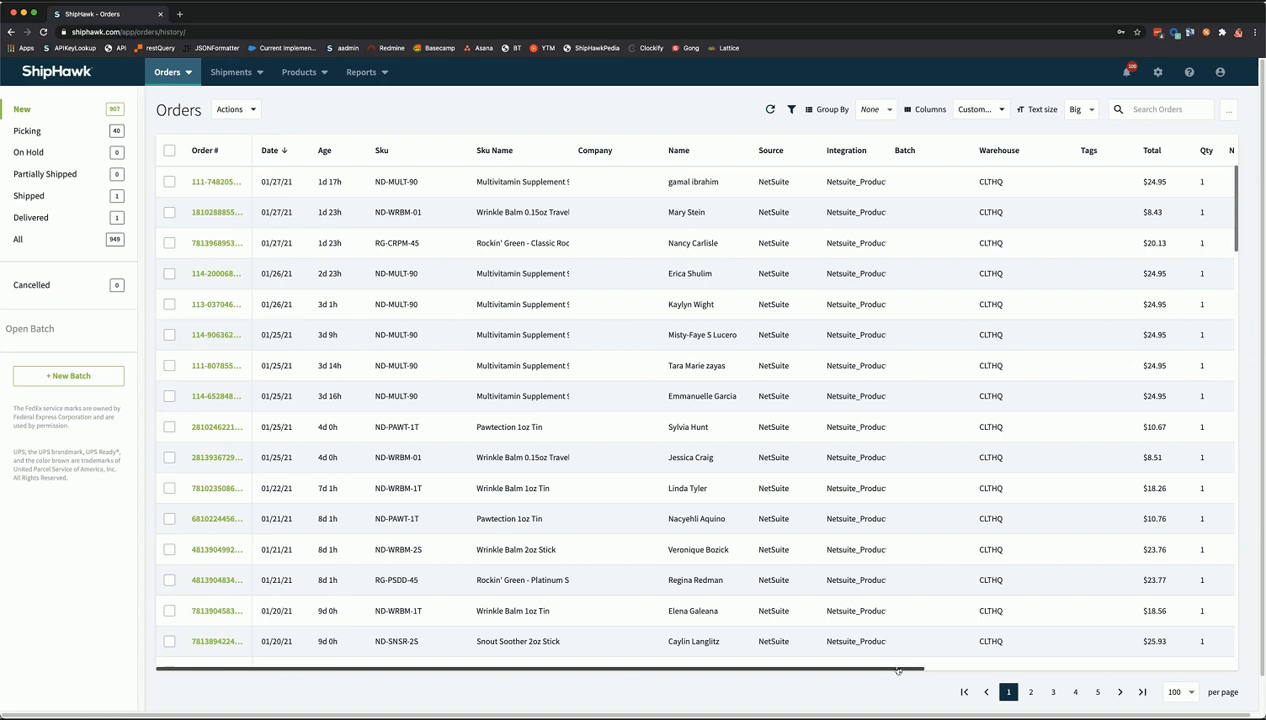
- Scroll the New orders table right to the Service column and down through the rows
scroll(980, 668, "right", 3)
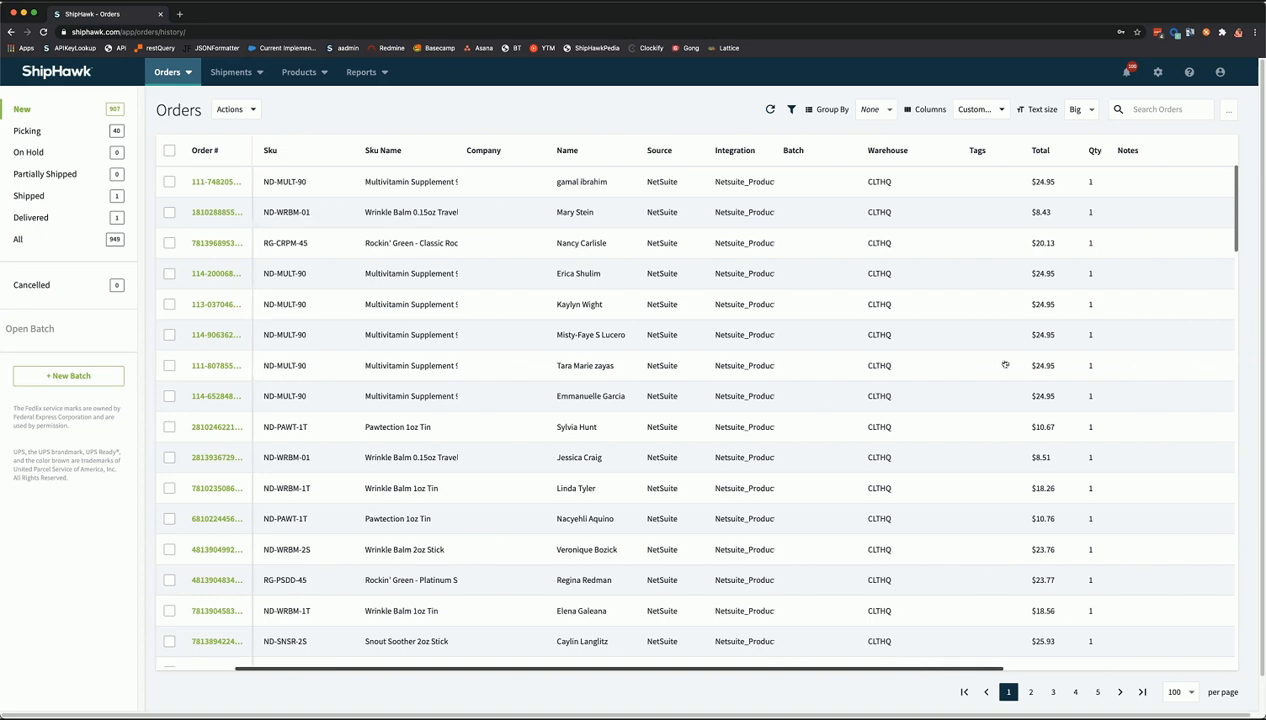
scroll(965, 217, "right", 3)
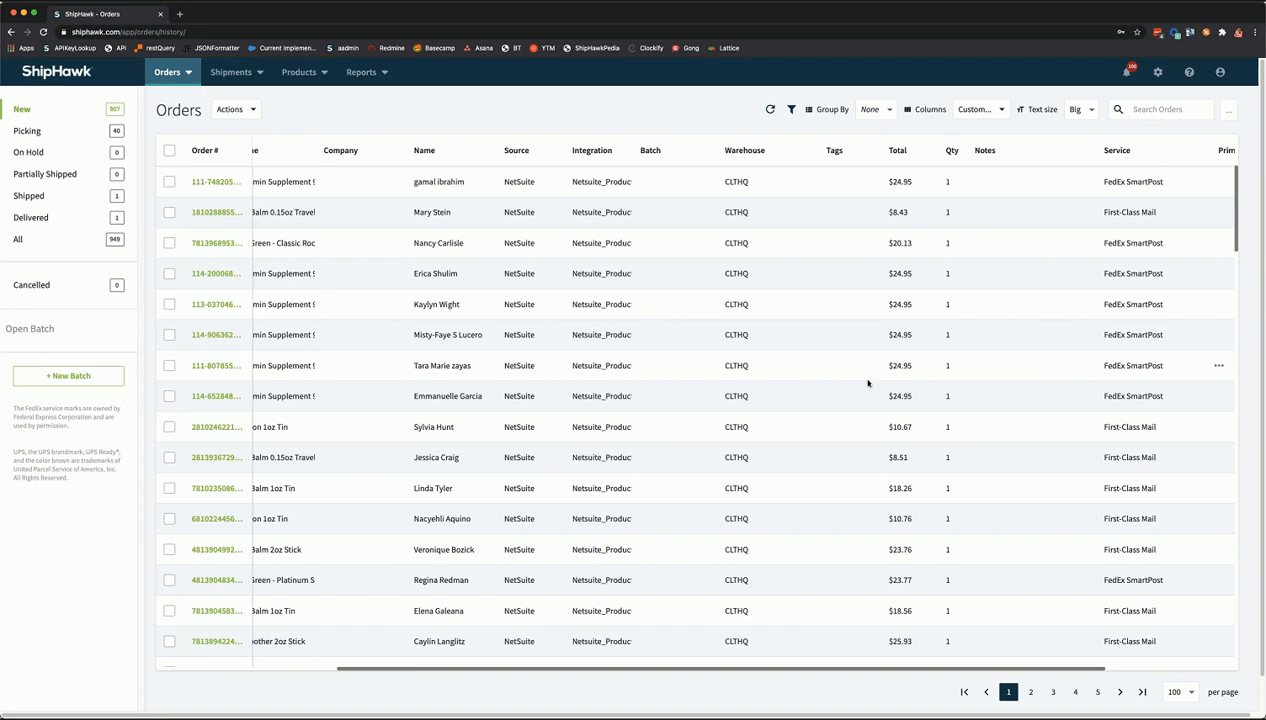
scroll(888, 380, "down", 6)
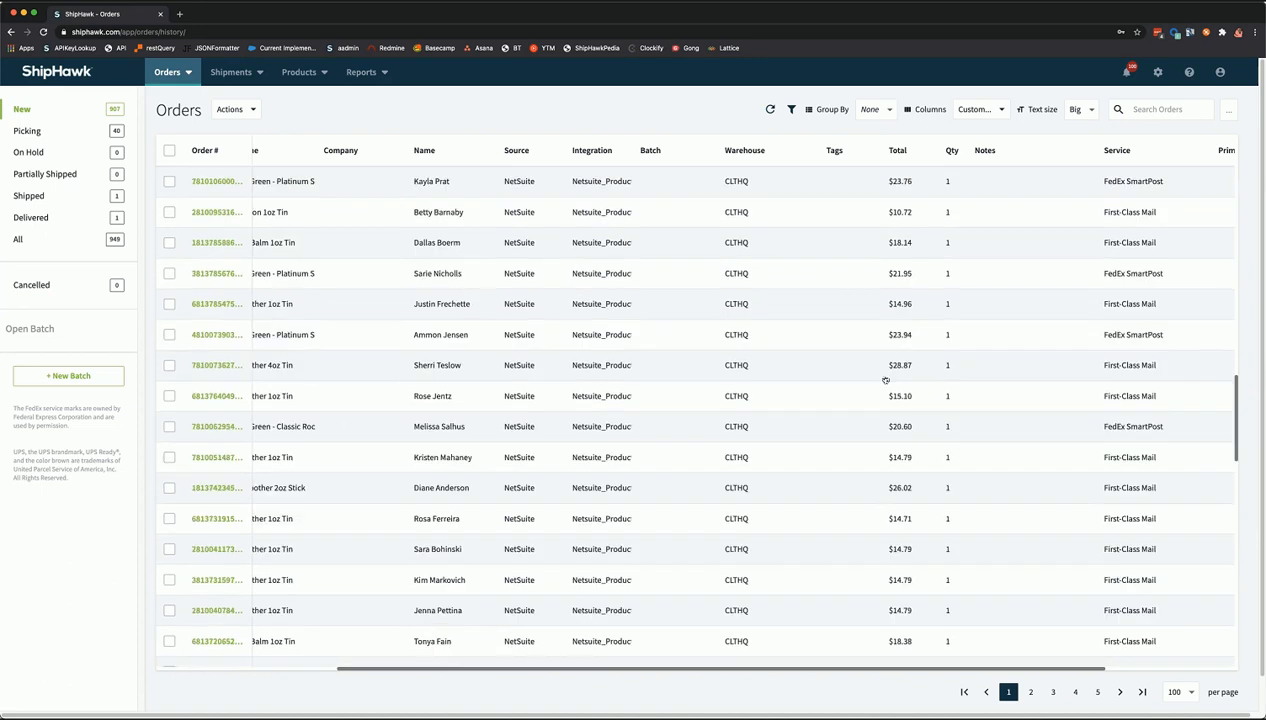
scroll(884, 383, "down", 2)
scroll(906, 170, "up", 10)
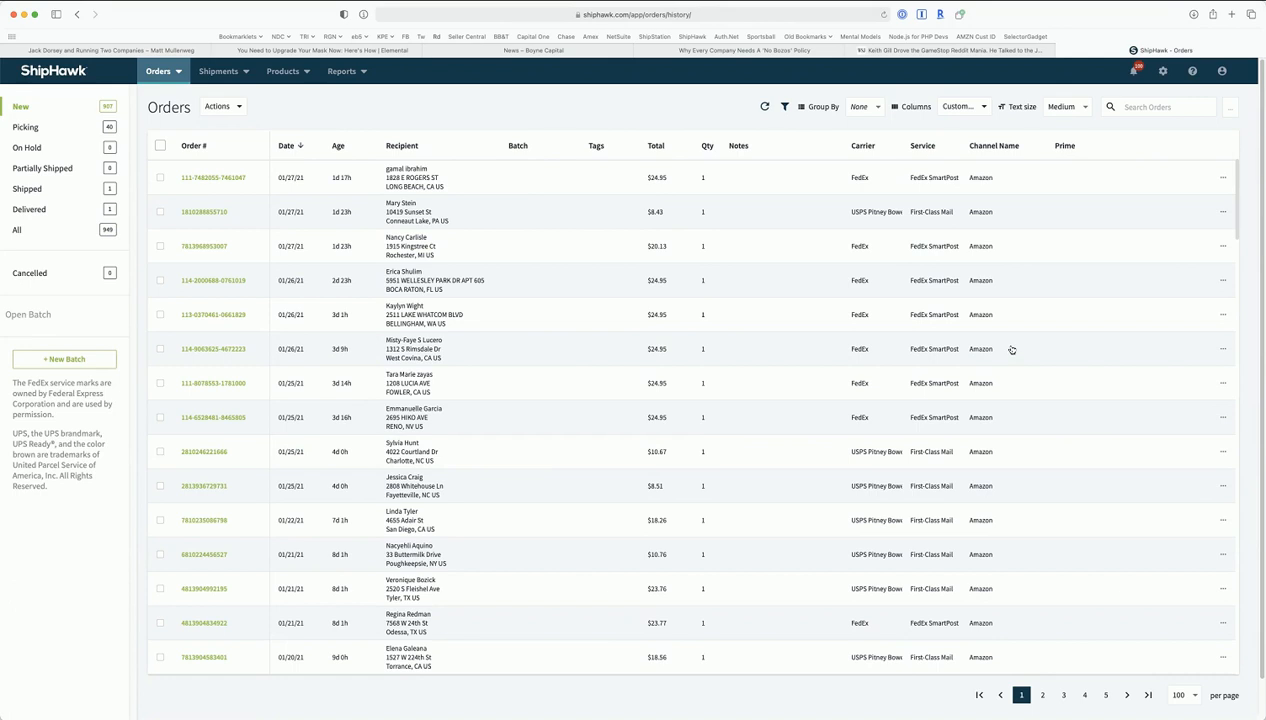
- Group the New orders list by Carrier, with FedEx SmartPost Amazon orders listed first
left_click(875, 110)
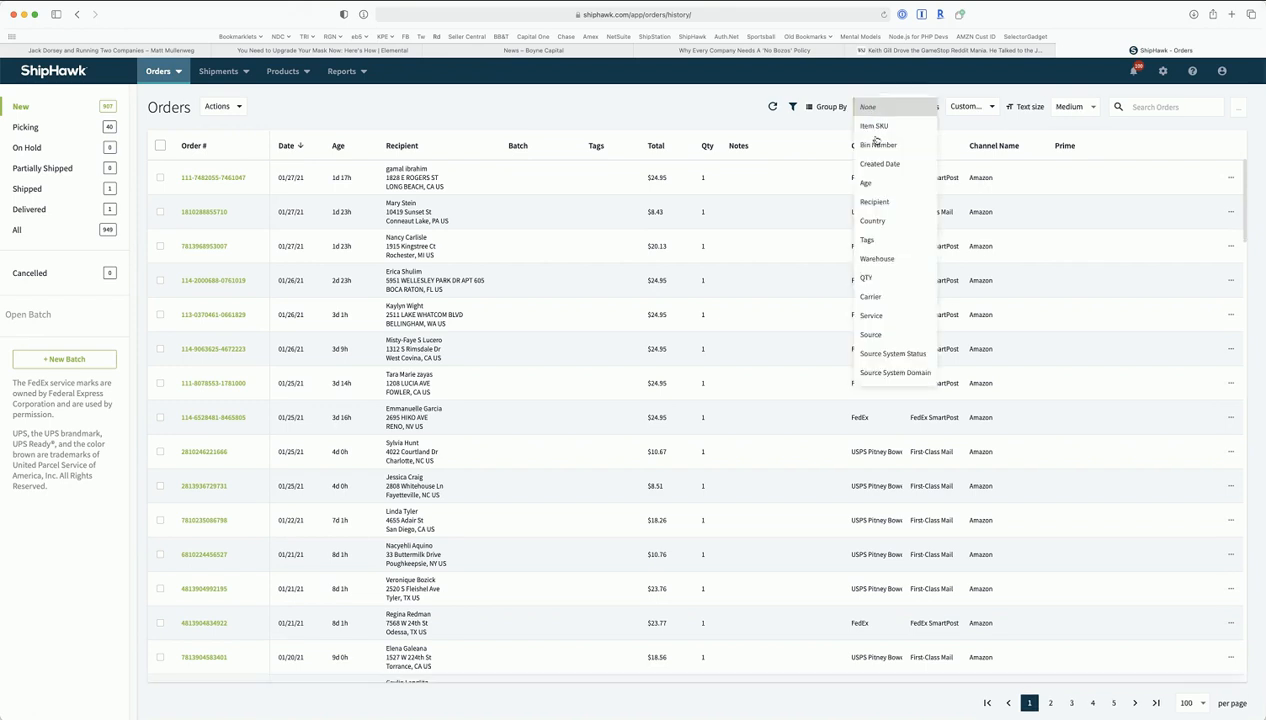
left_click(900, 295)
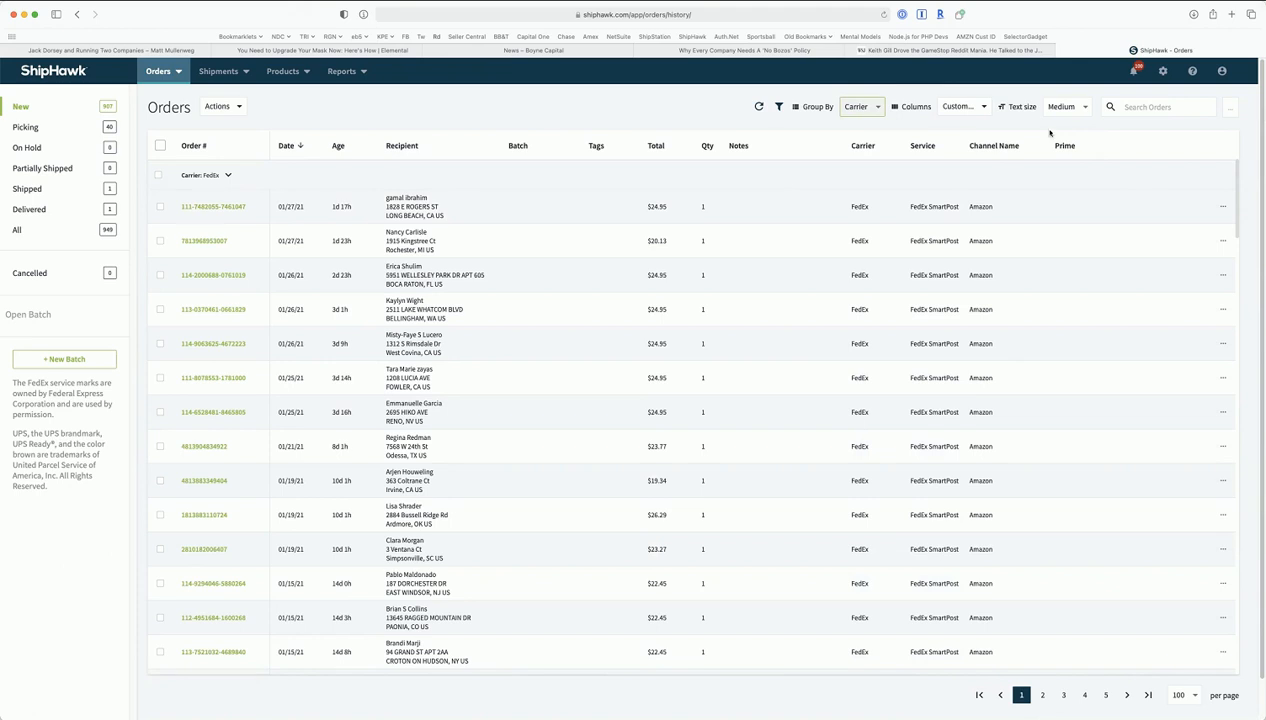
left_click(975, 107)
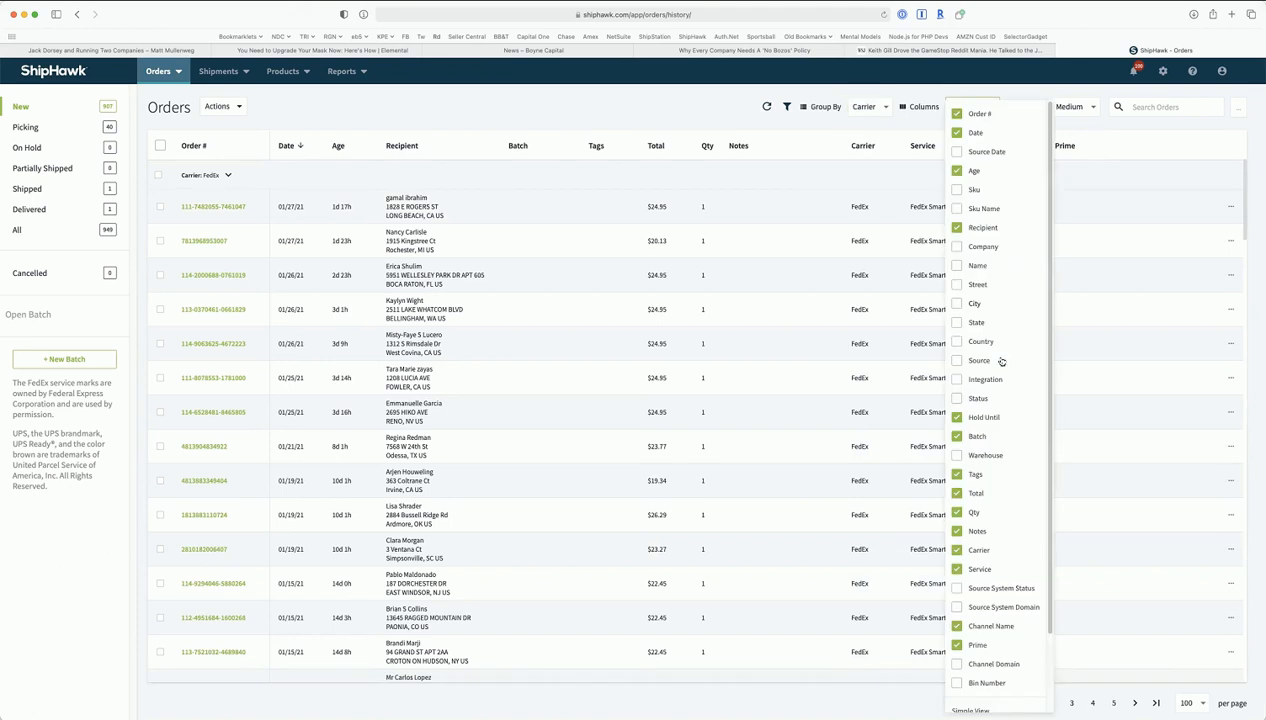
- Apply the column choices and view the Source, Integration, Warehouse and Bin Number columns
scroll(1001, 361, "down", 2)
scroll(1001, 362, "up", 2)
left_click(672, 121)
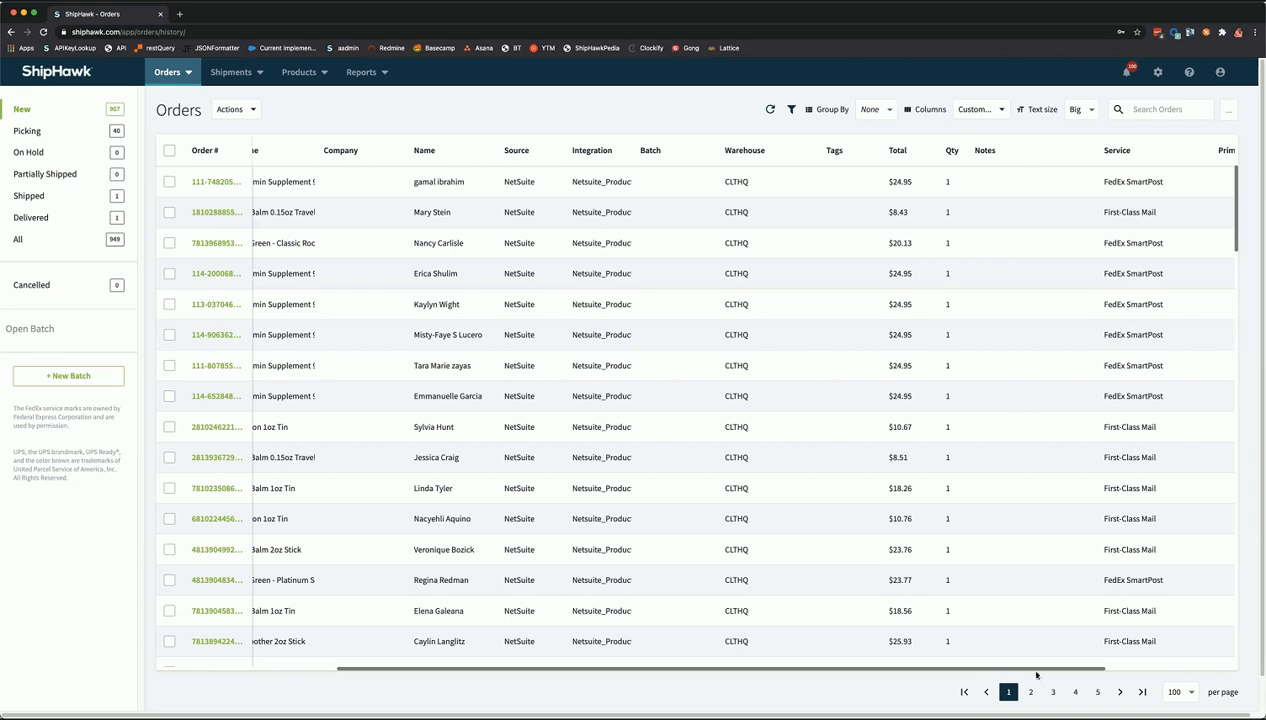
scroll(1047, 672, "right", 5)
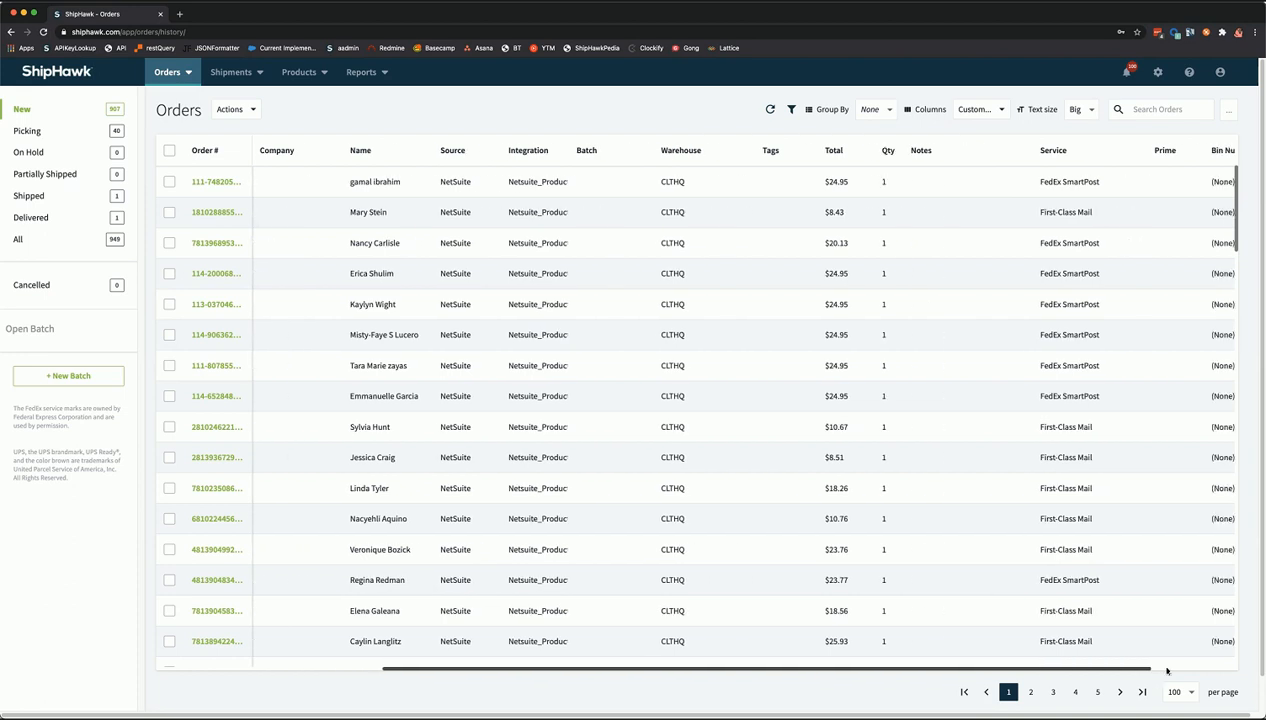
scroll(978, 610, "right", 1)
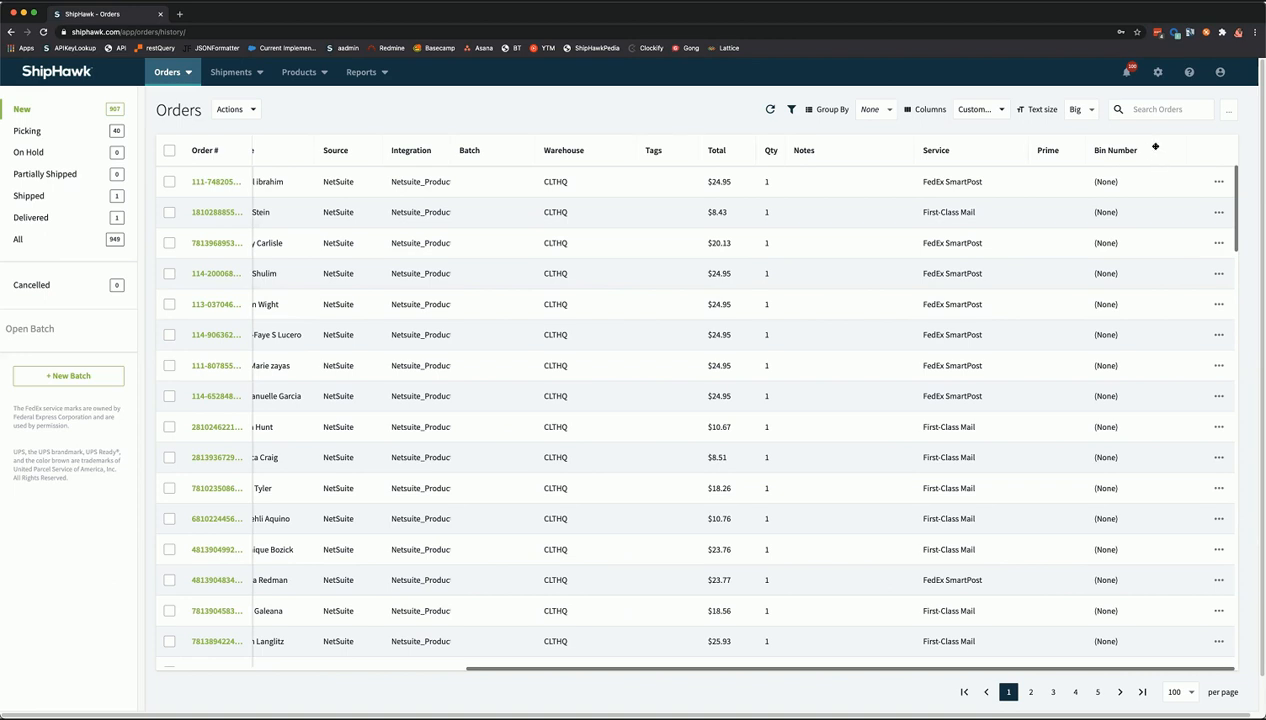
left_click_drag(1154, 150, 526, 167)
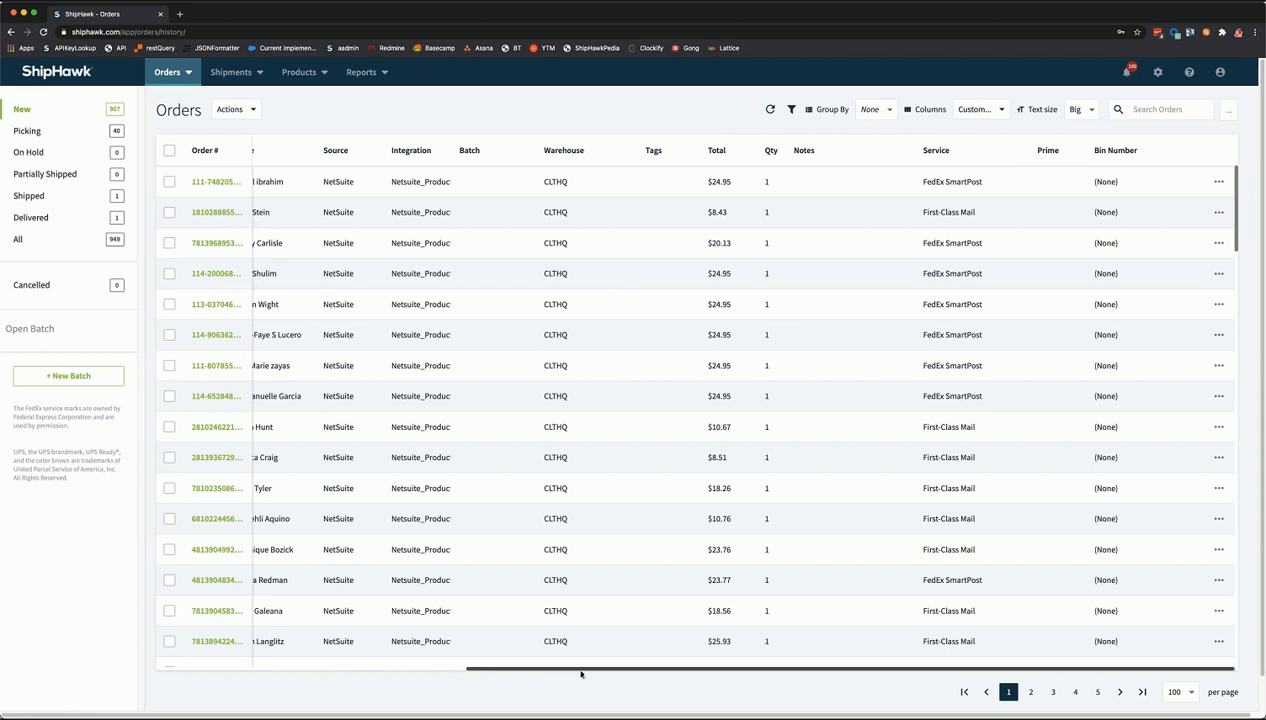
scroll(415, 168, "left", 10)
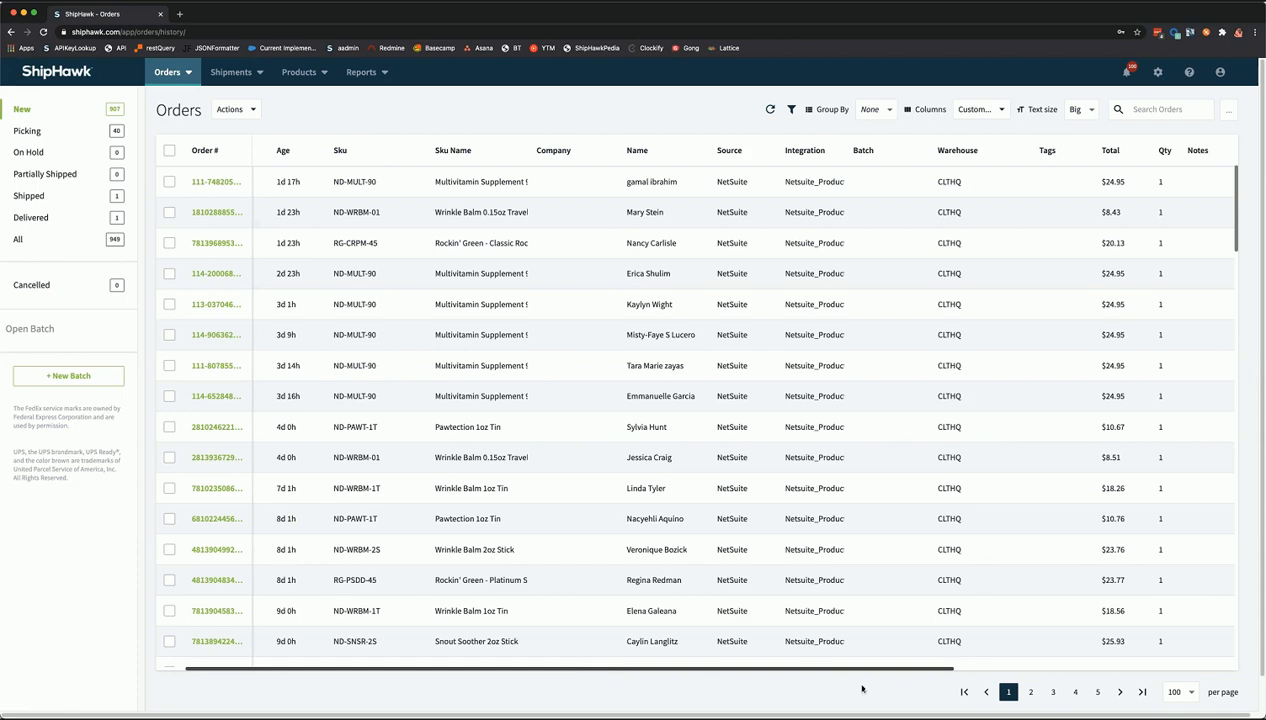
scroll(990, 390, "right", 10)
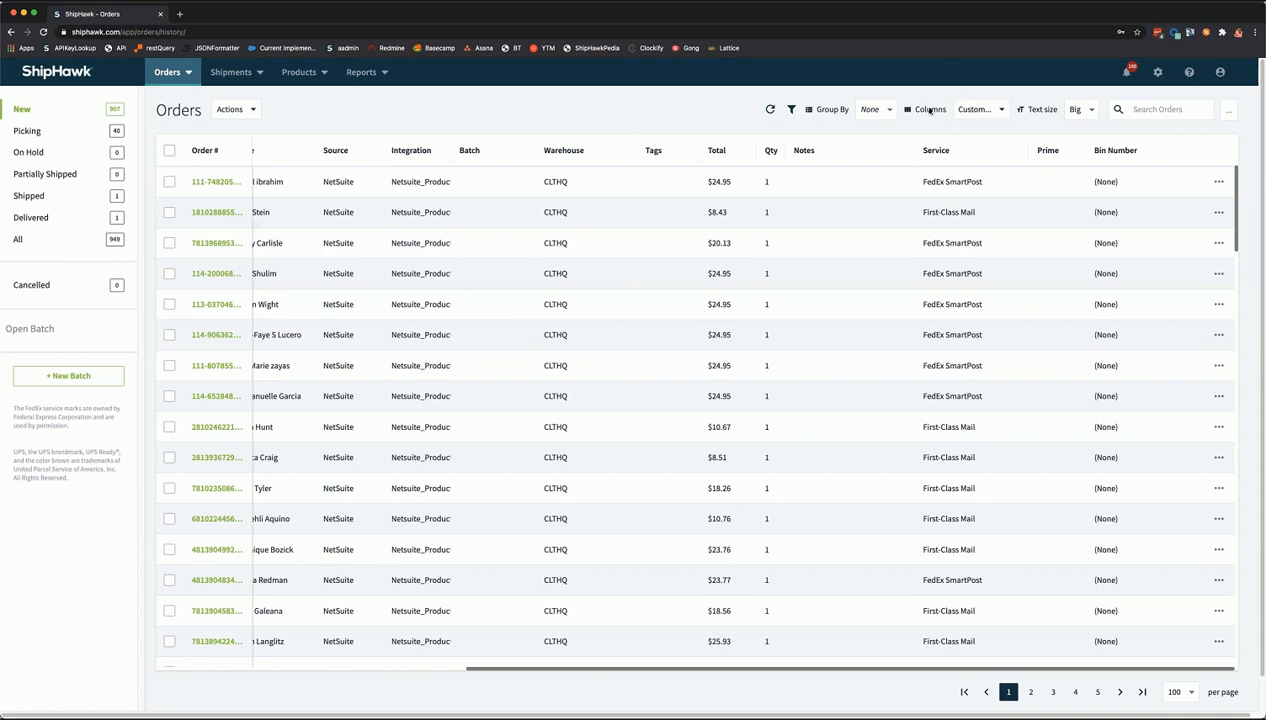
- Uncheck the Bin Number column in the Columns list
left_click(969, 111)
left_click(979, 208)
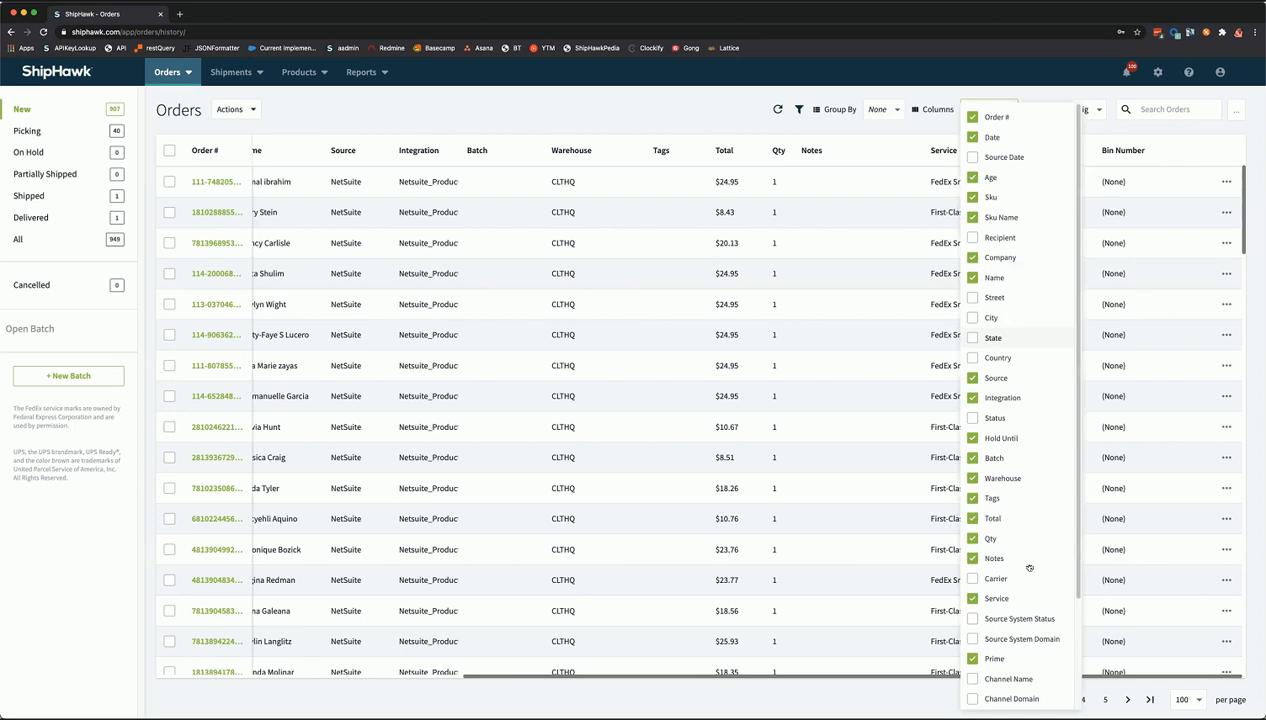
scroll(977, 647, "down", 2)
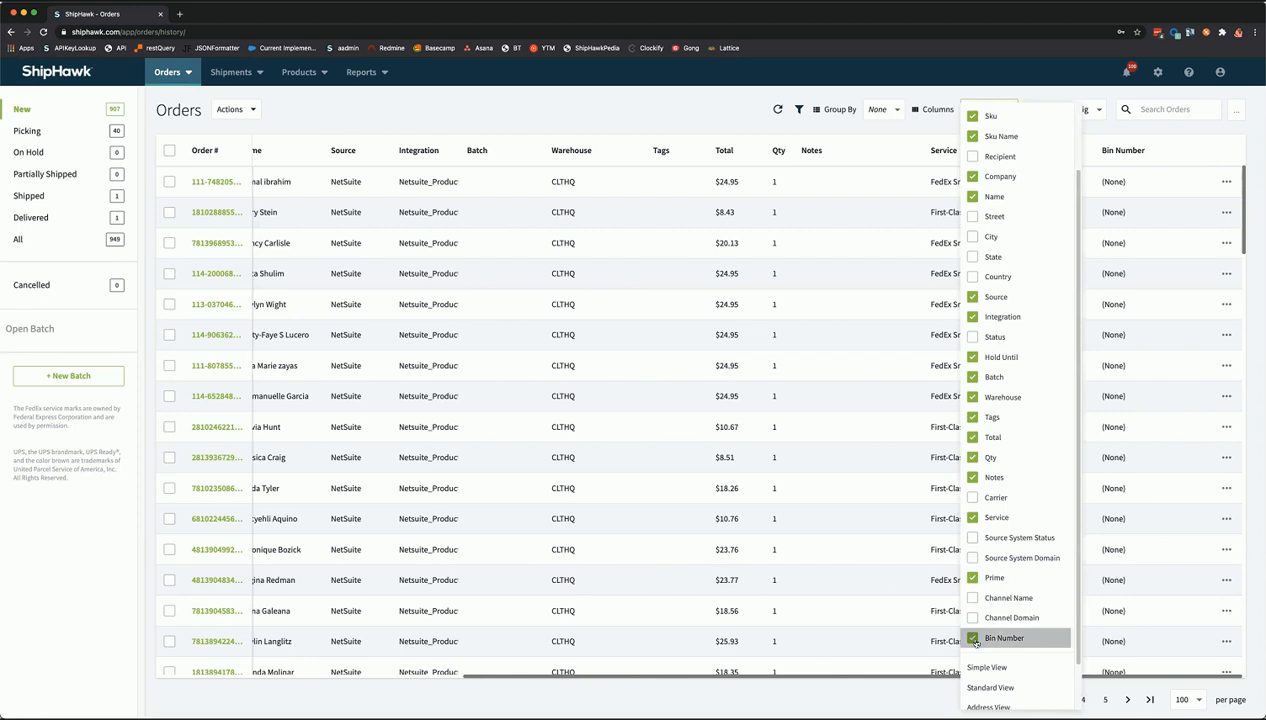
left_click(973, 638)
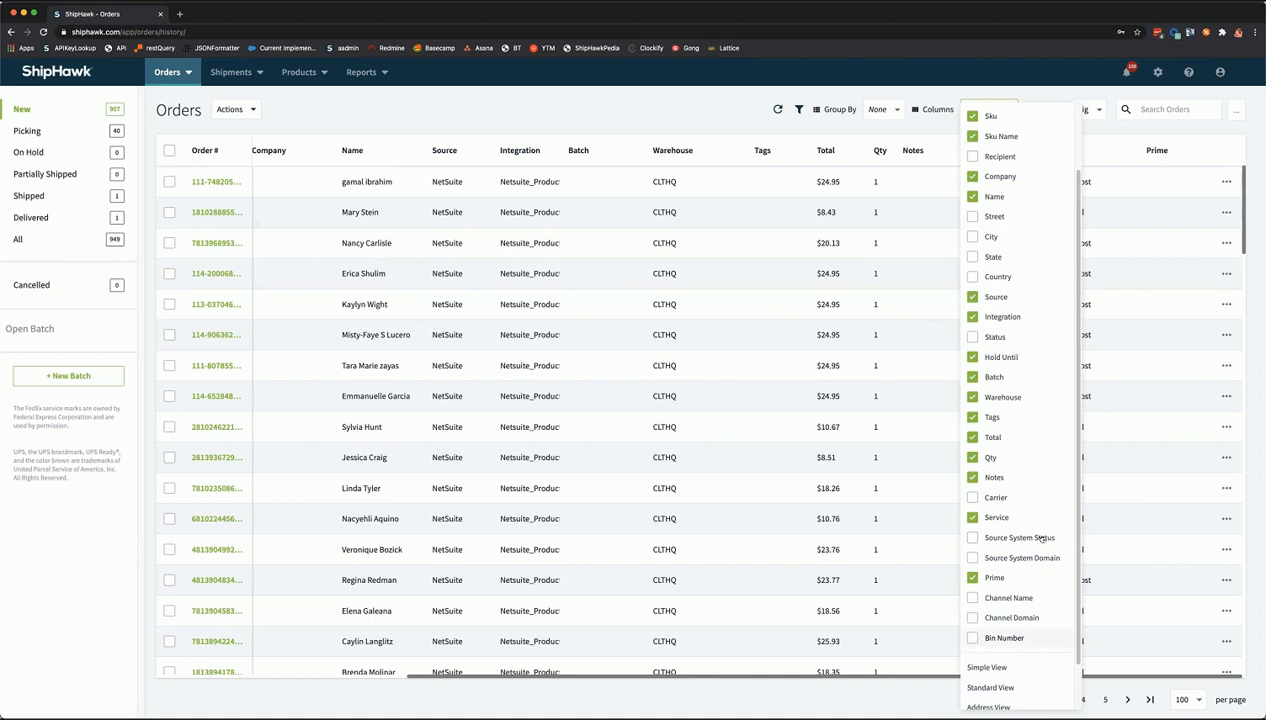
- Reset the table columns to the default view and apply it
scroll(1031, 556, "up", 2)
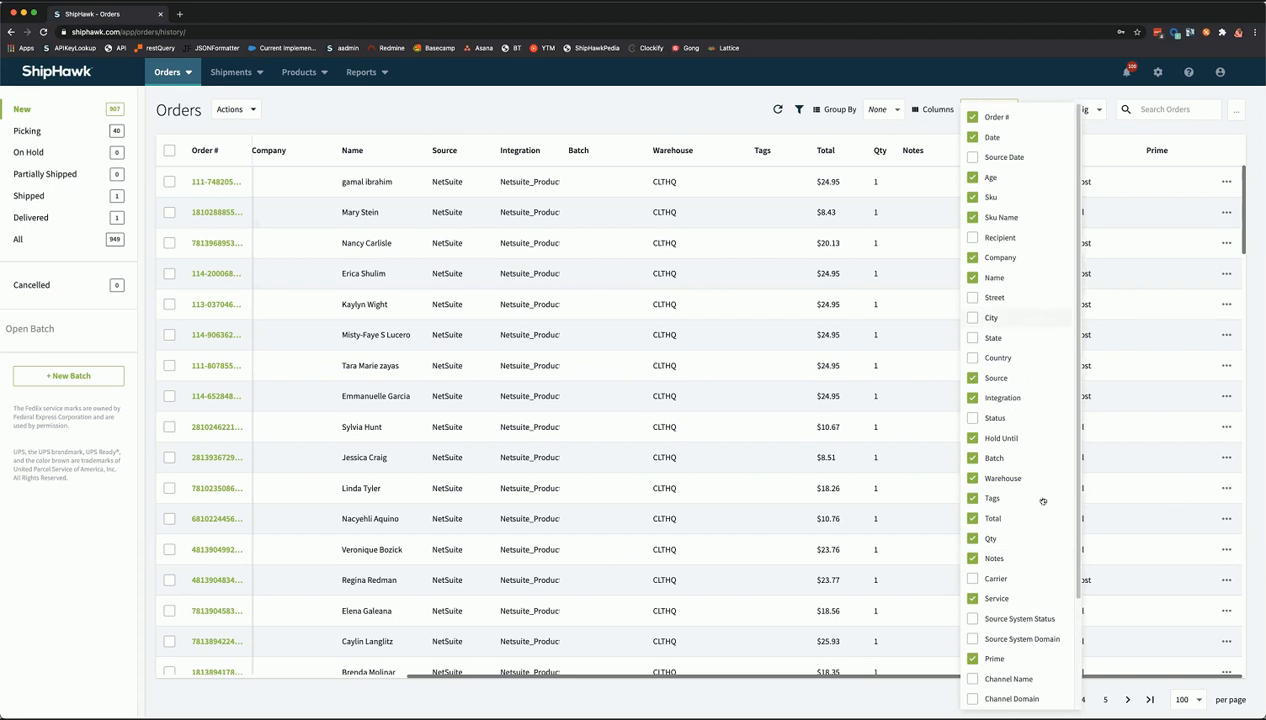
scroll(1028, 451, "down", 3)
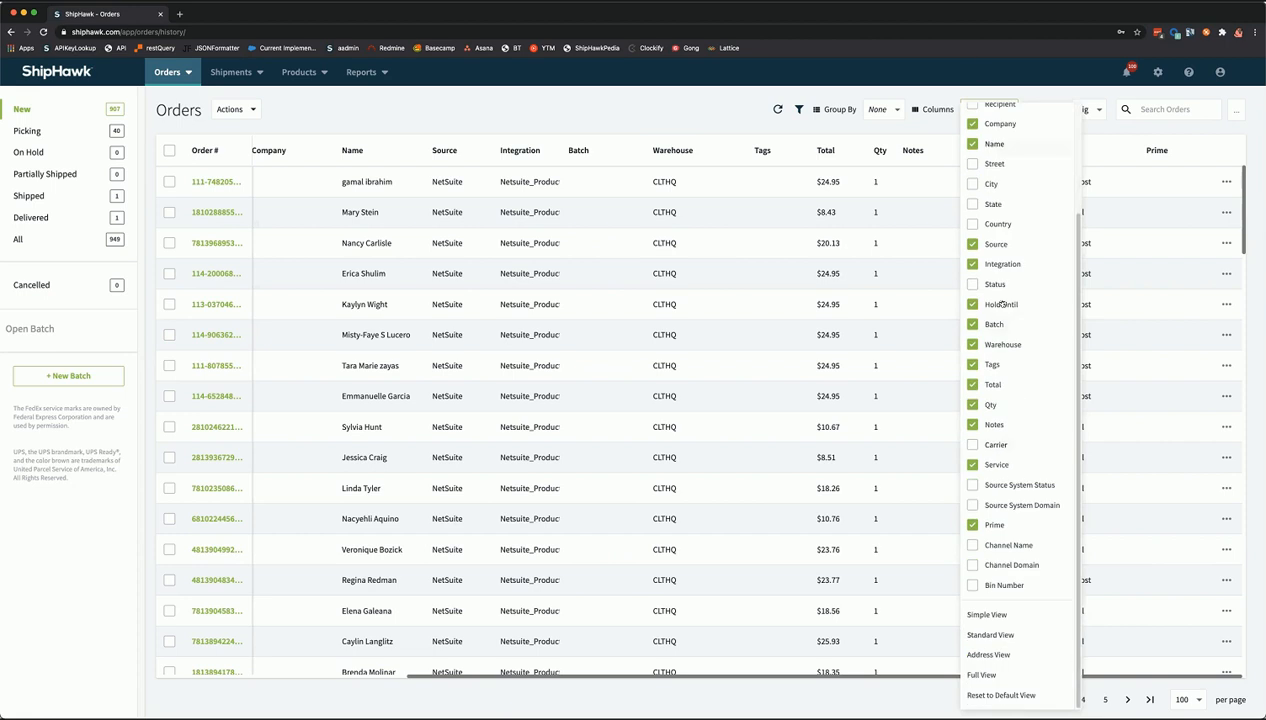
scroll(997, 152, "up", 3)
scroll(1012, 402, "down", 2)
scroll(1030, 411, "down", 1)
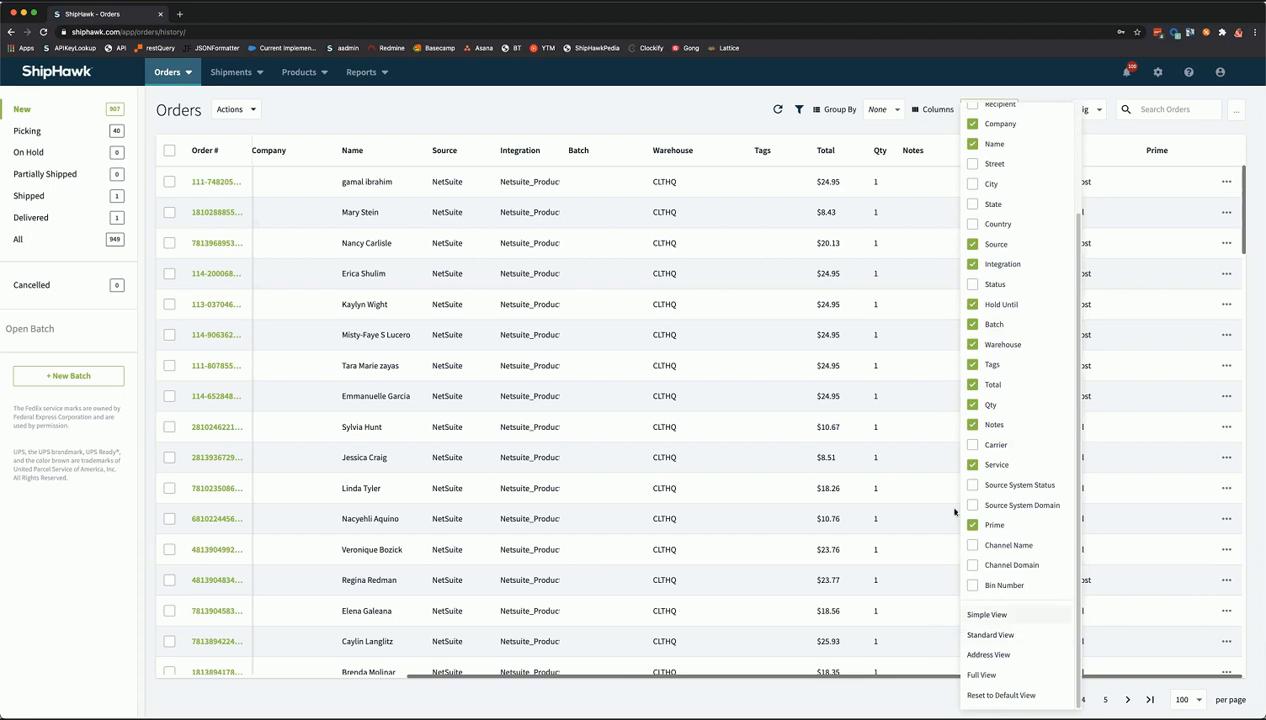
left_click(1010, 696)
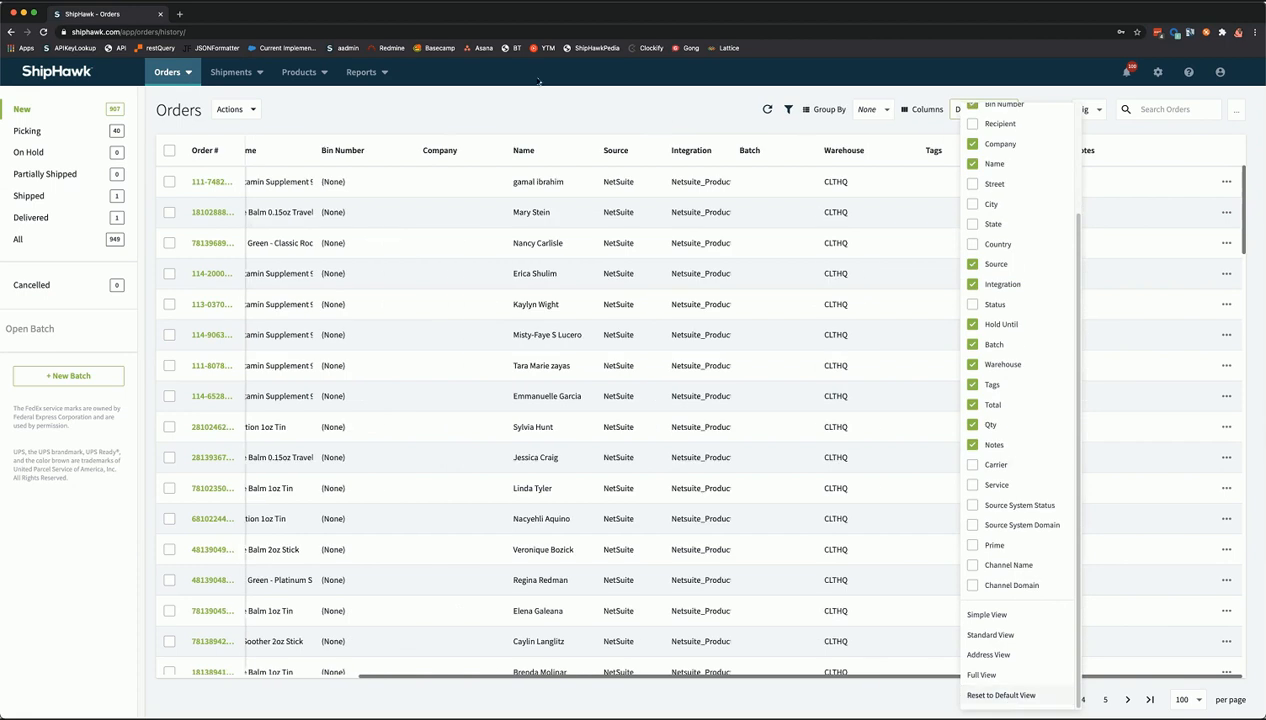
left_click(658, 116)
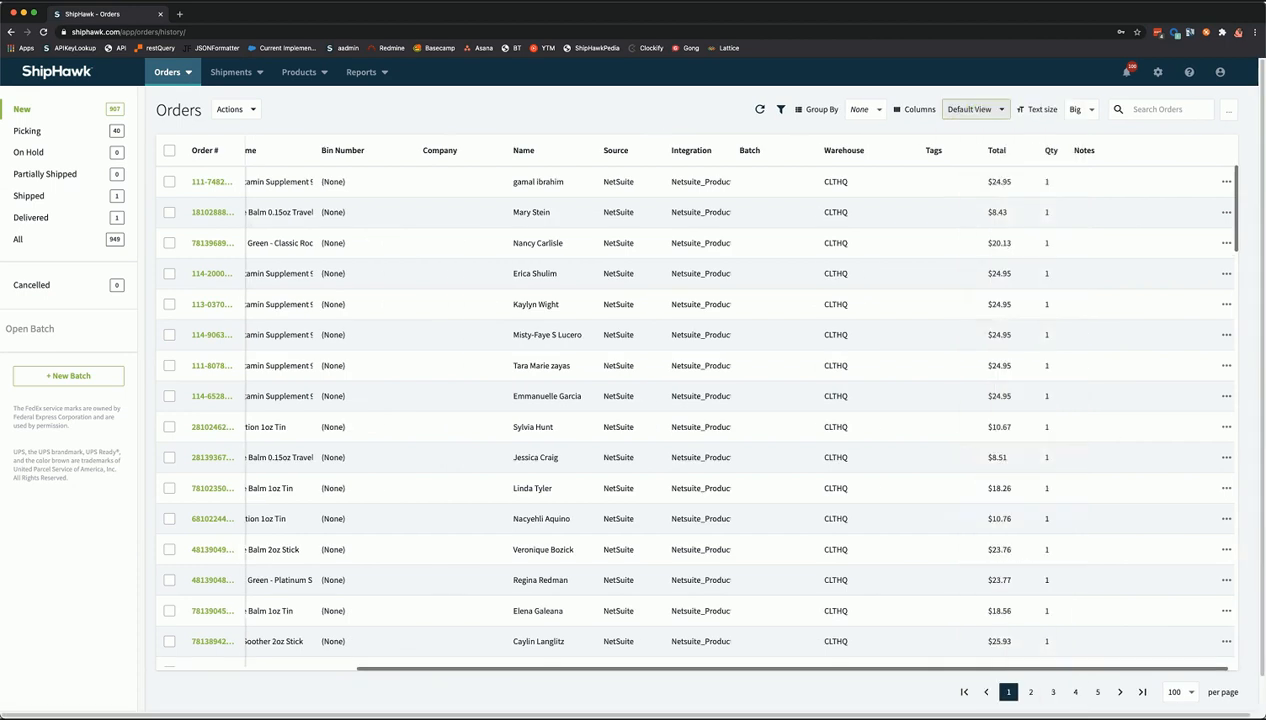
left_click(1221, 181)
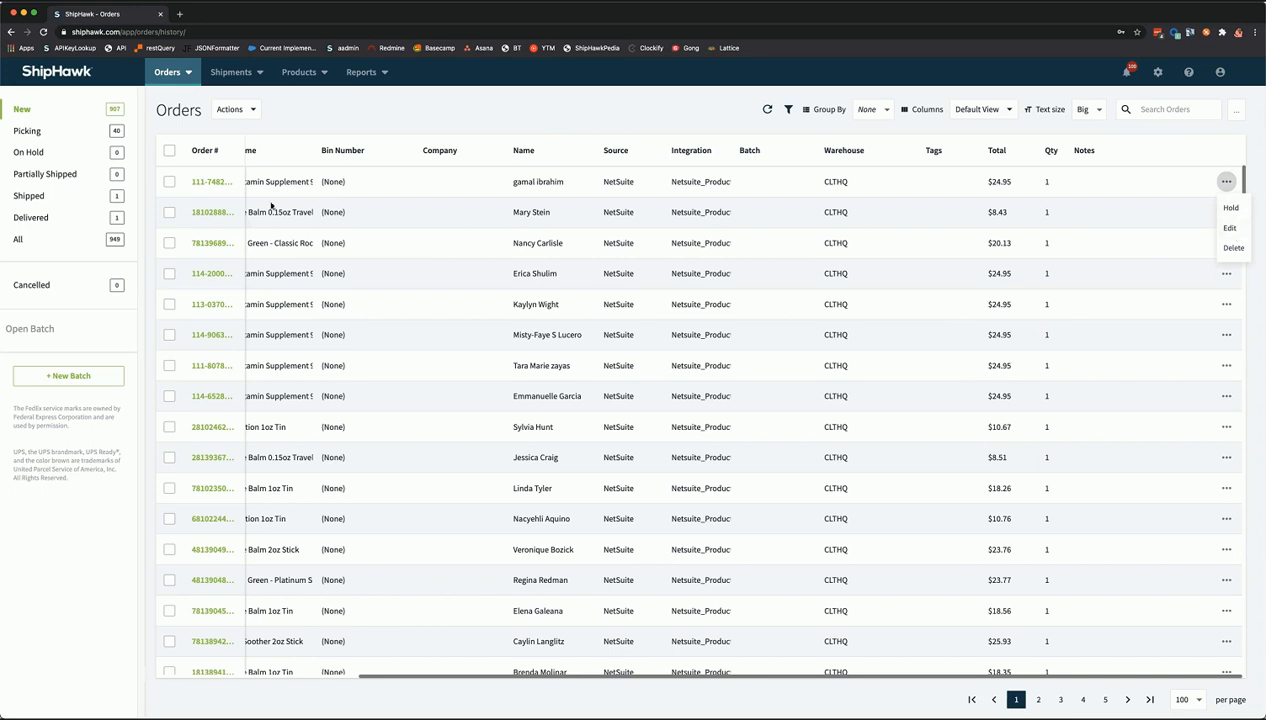
left_click(482, 104)
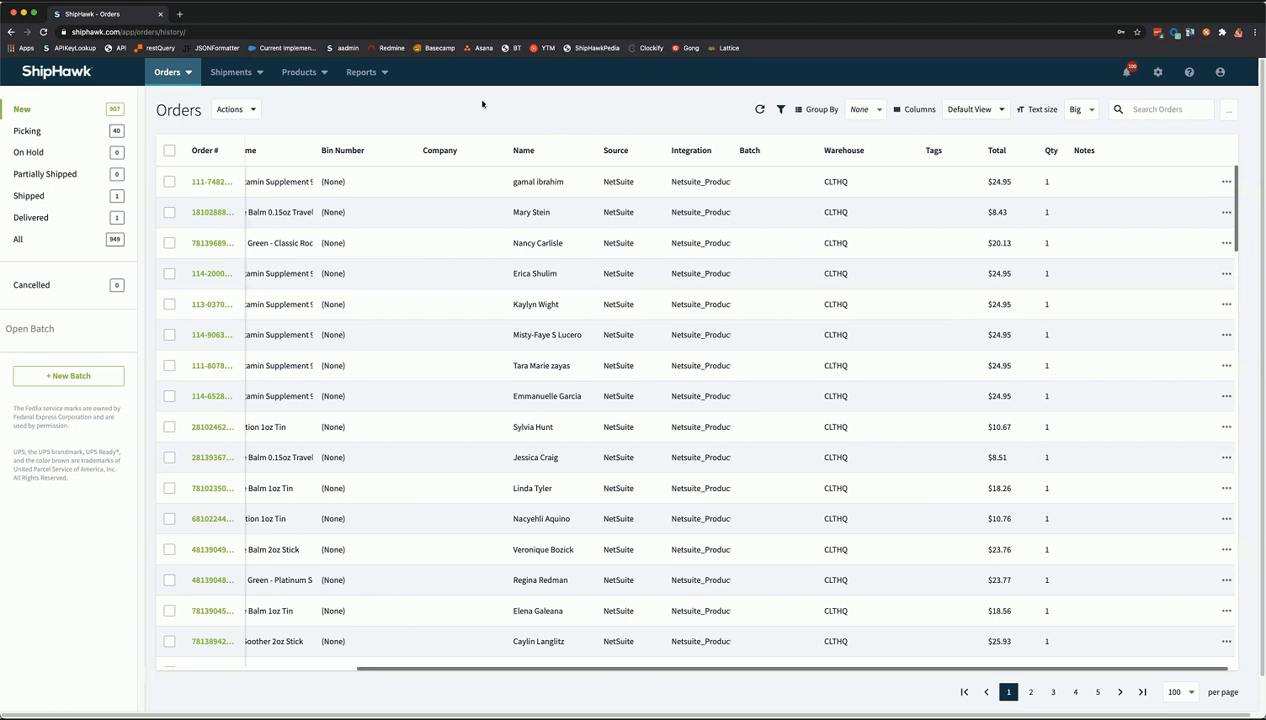
left_click(220, 186)
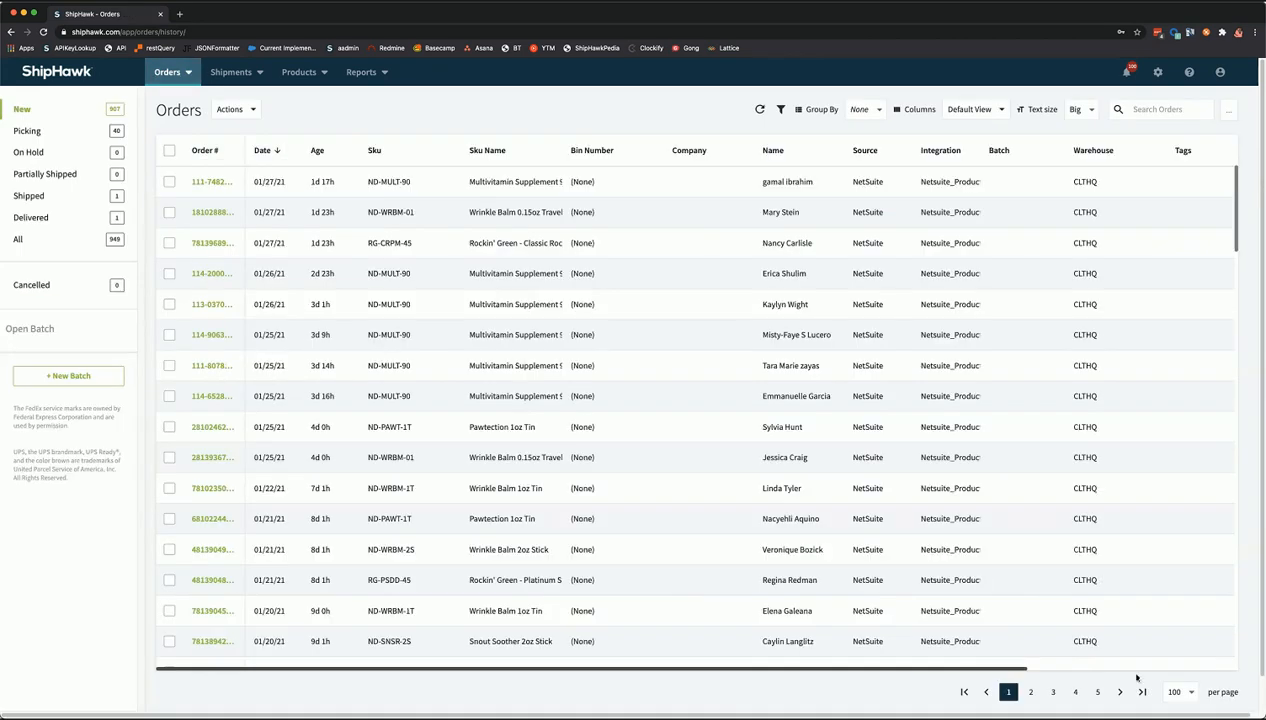
scroll(807, 665, "right", 2)
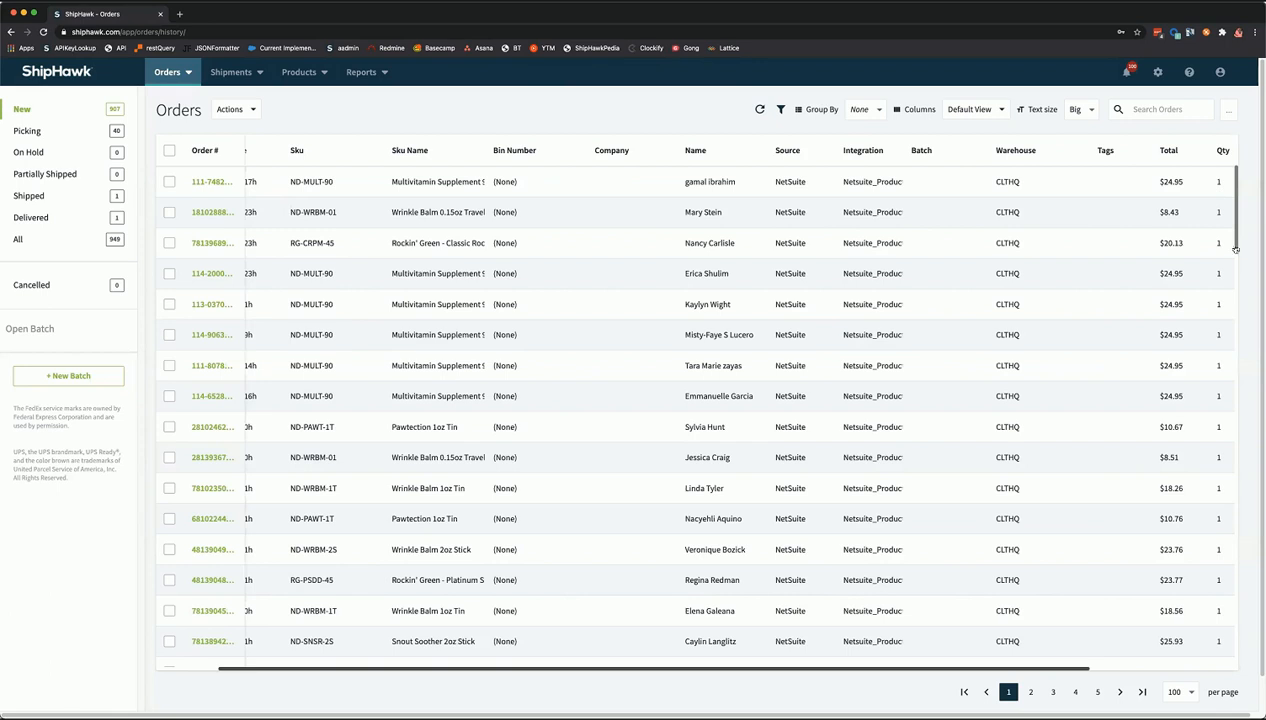
scroll(1220, 190, "right", 4)
left_click(1226, 181)
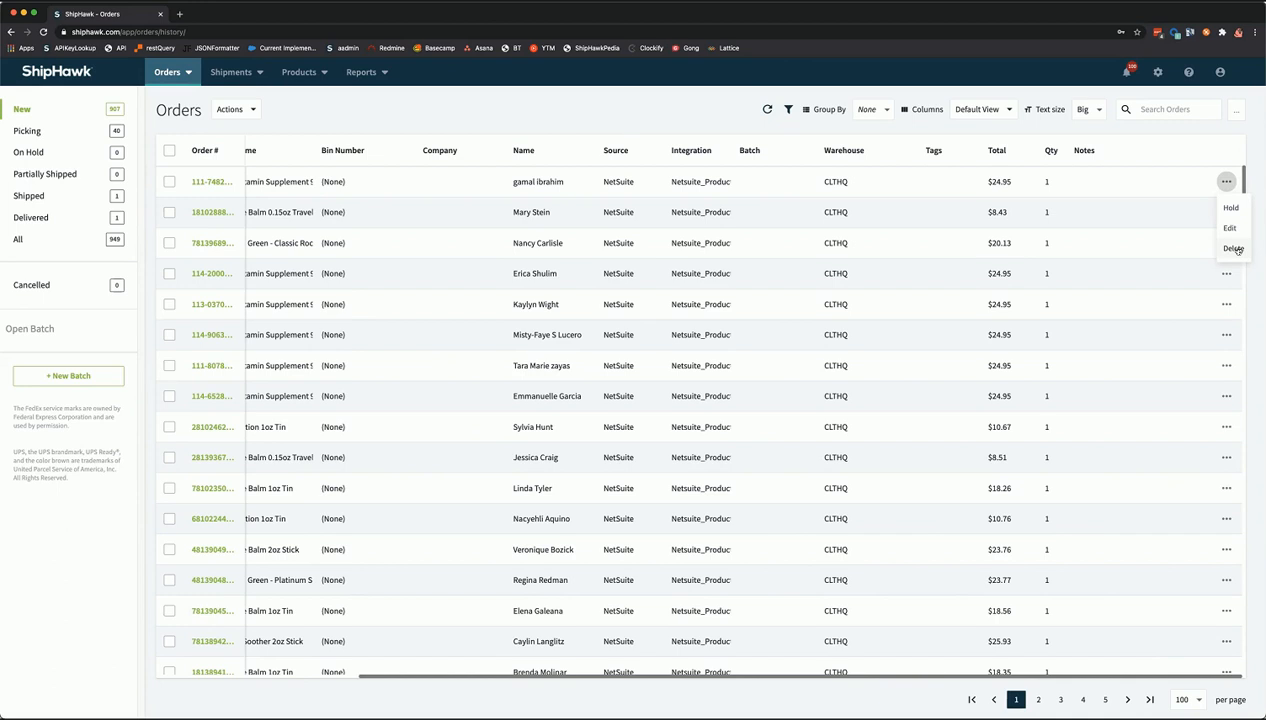
left_click(1187, 136)
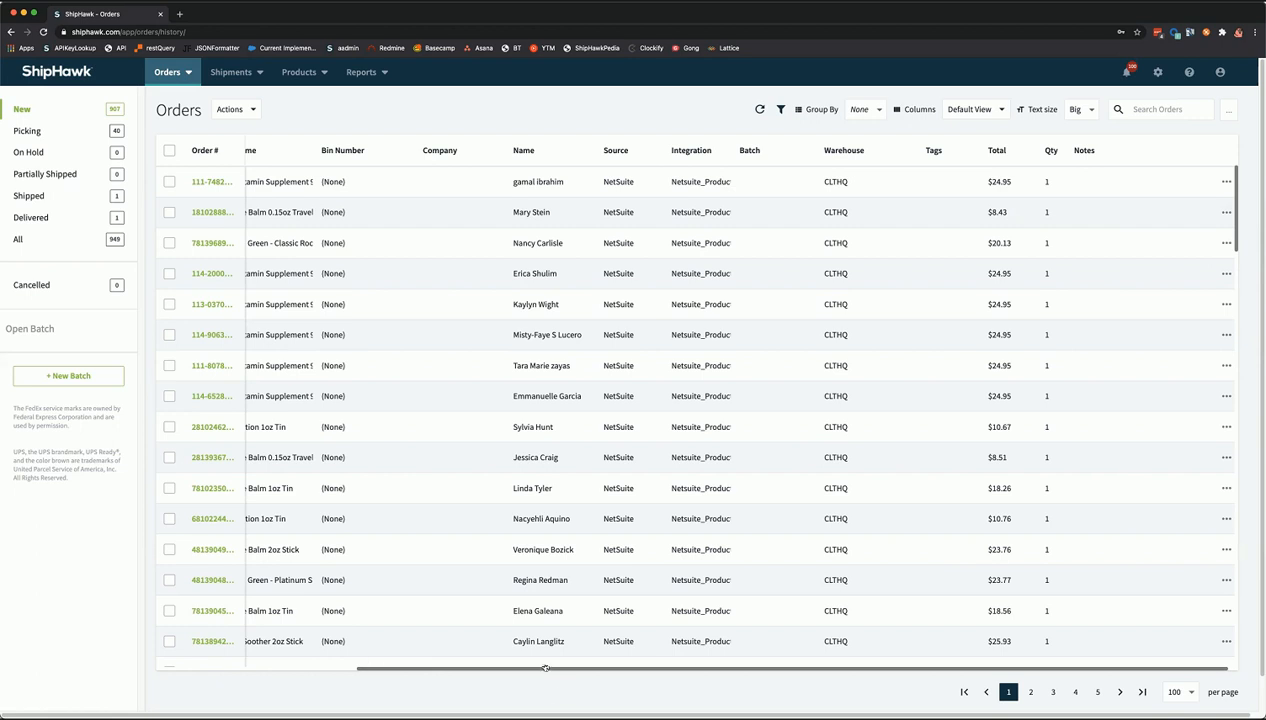
scroll(869, 323, "left", 5)
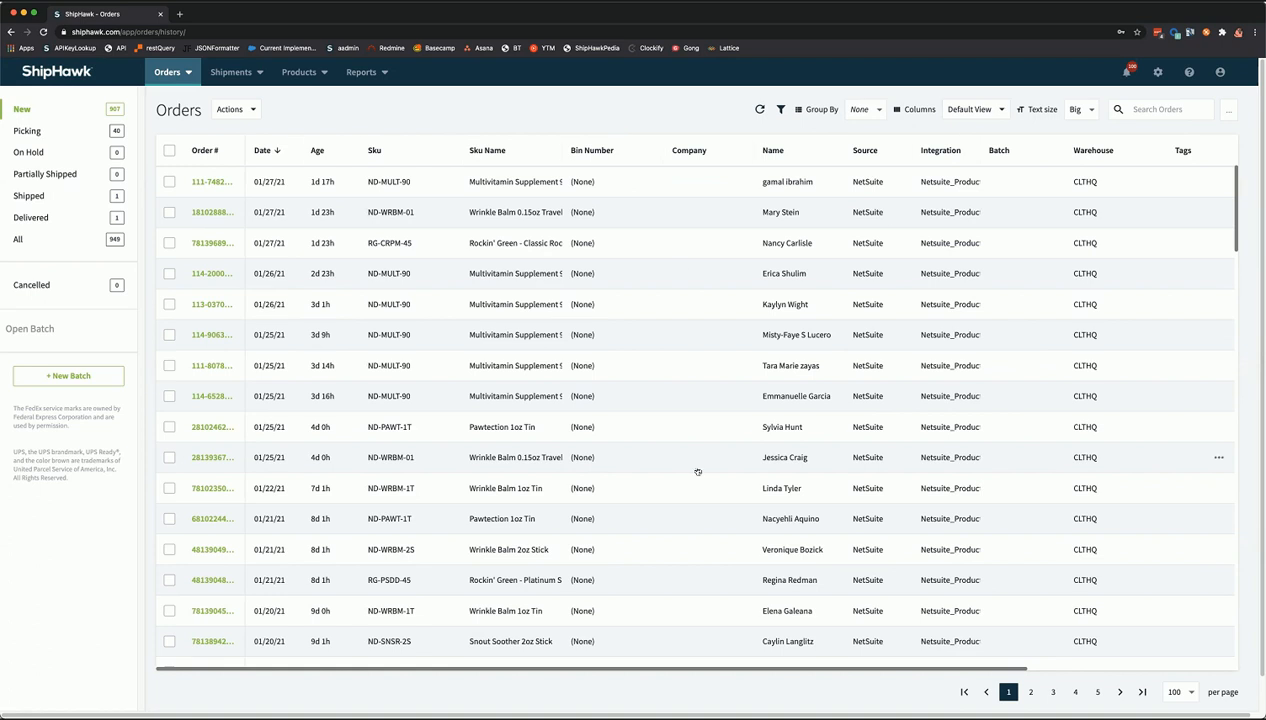
- Group the New orders list by Item SKU
left_click(864, 111)
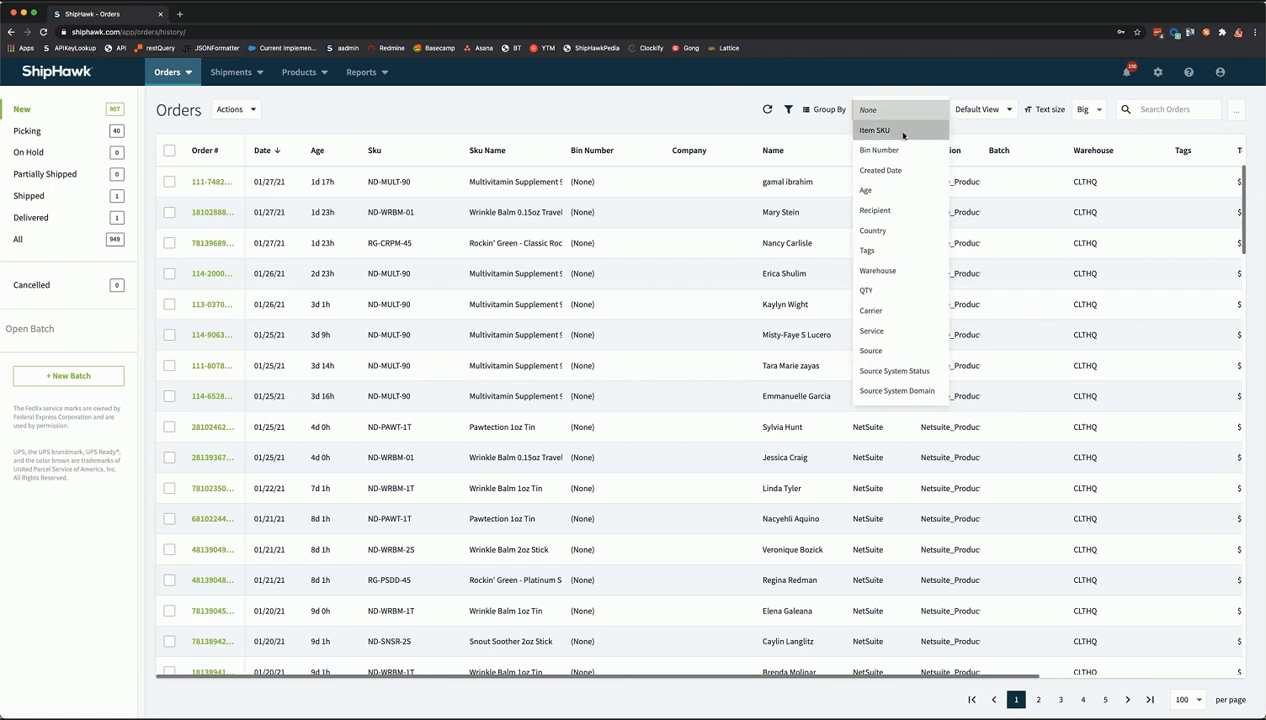
left_click(903, 132)
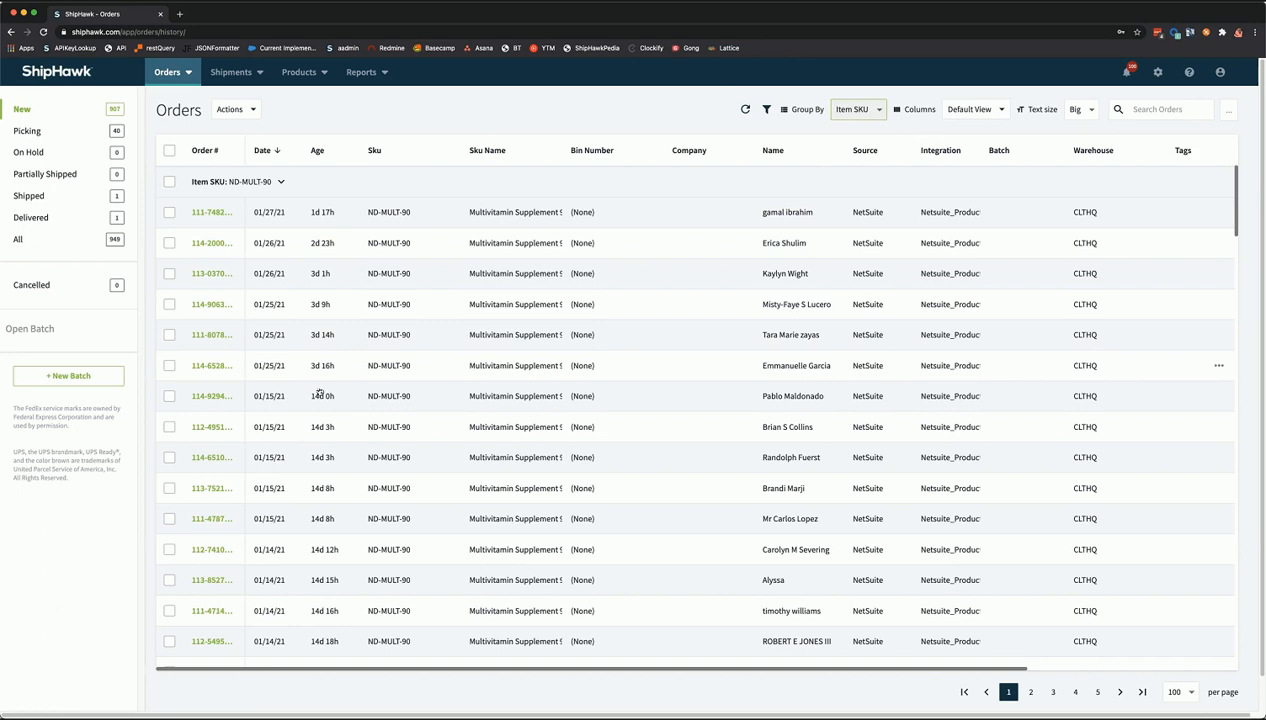
scroll(316, 389, "down", 1)
scroll(285, 187, "up", 1)
- Collapse and re-expand the ND-MULT-90, ND-WRBM-01 and RG-CRPM-45 groups, then tick the first ND-MULT-90 order
left_click(282, 184)
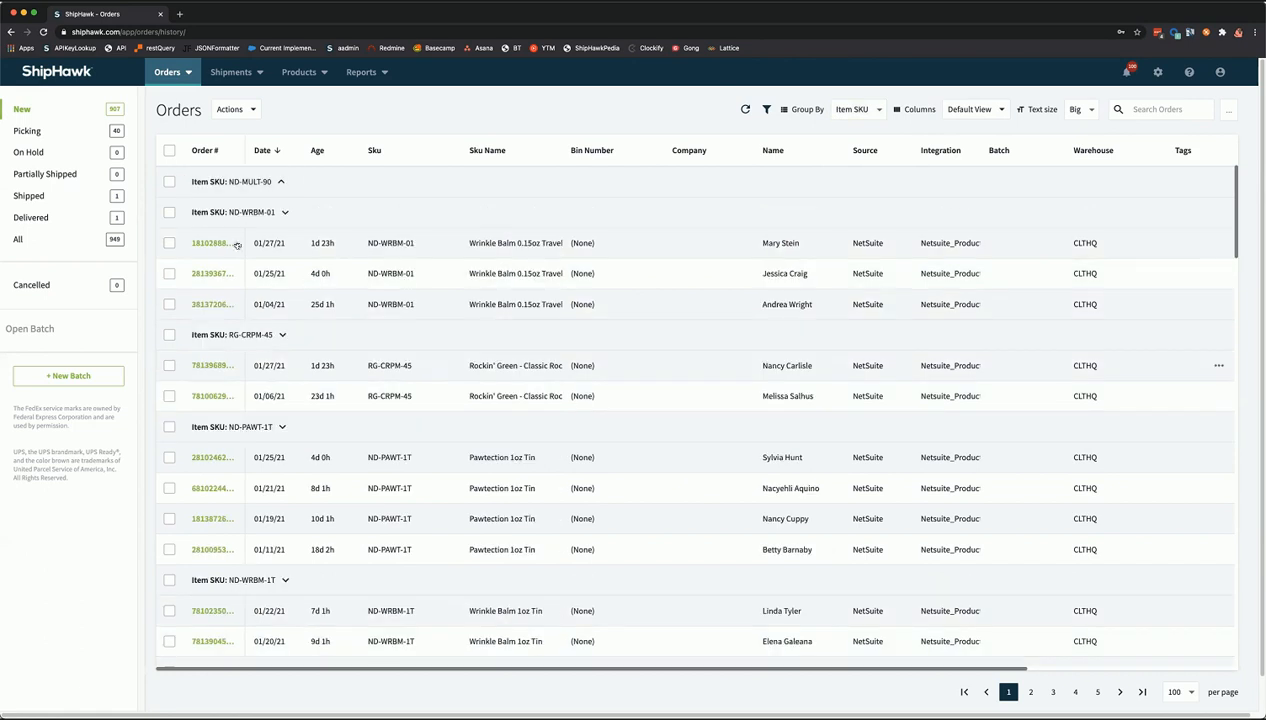
left_click(283, 212)
left_click(284, 244)
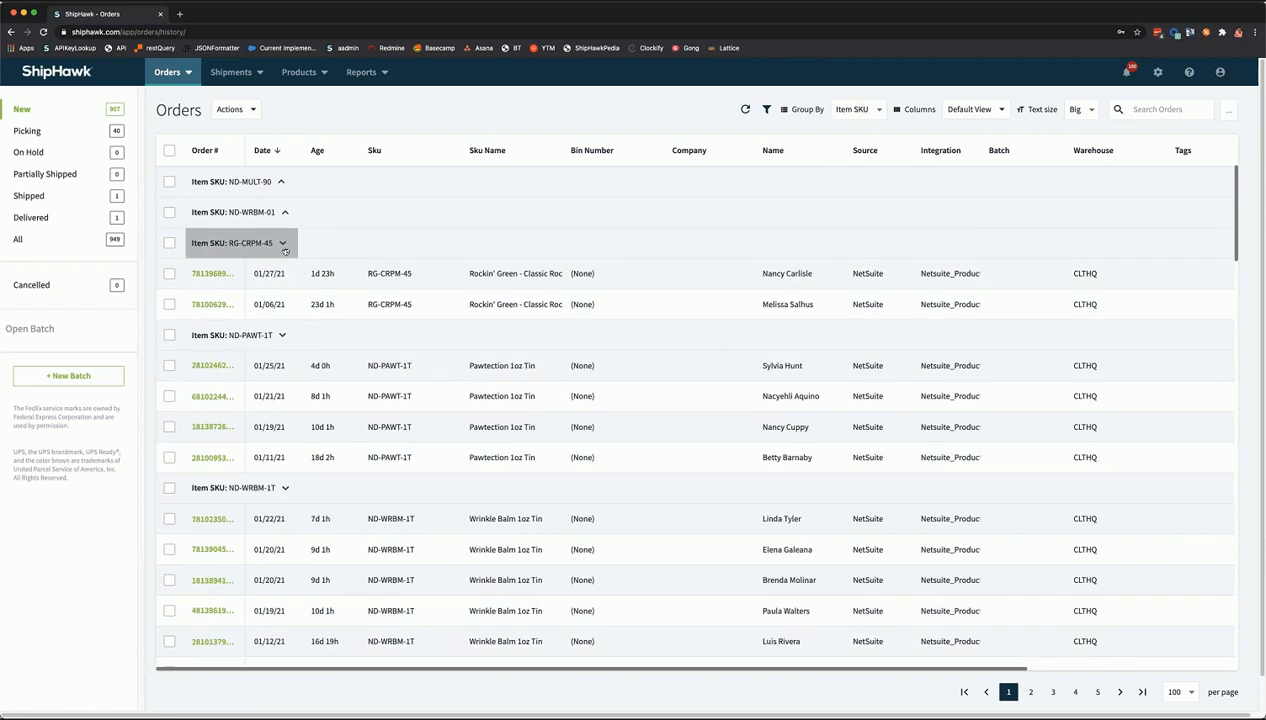
left_click(284, 241)
left_click(285, 214)
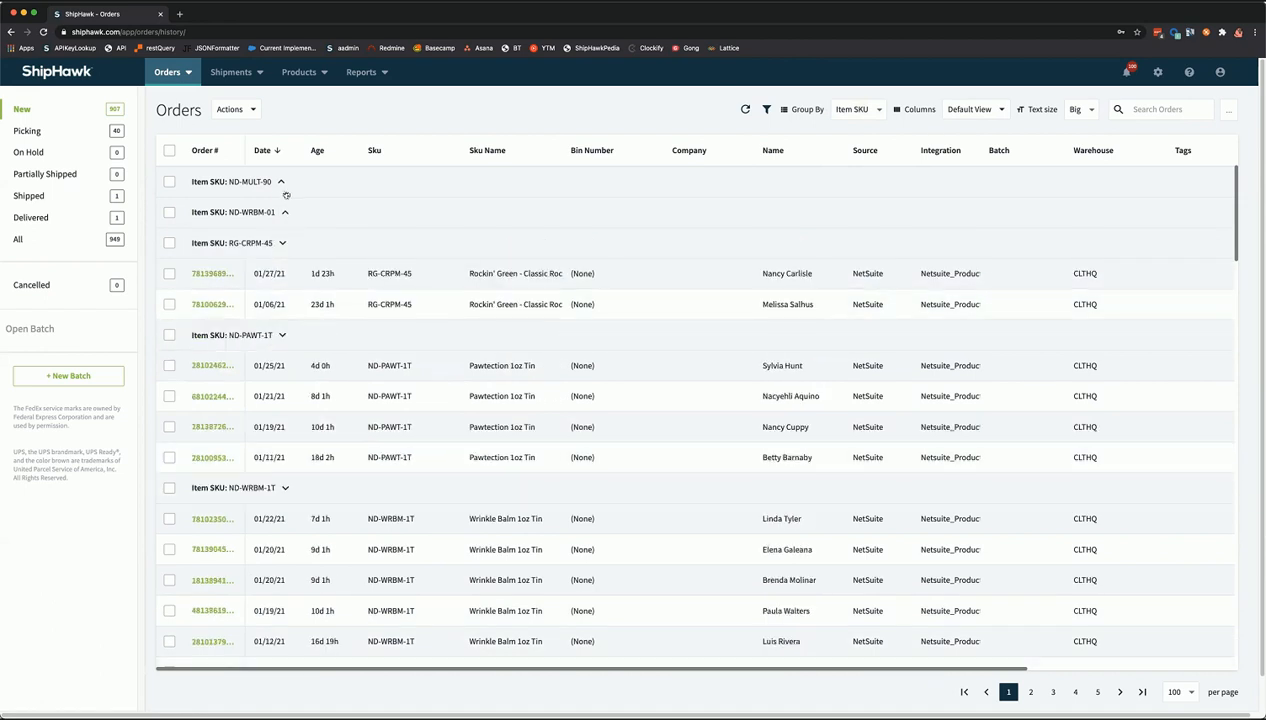
left_click(281, 183)
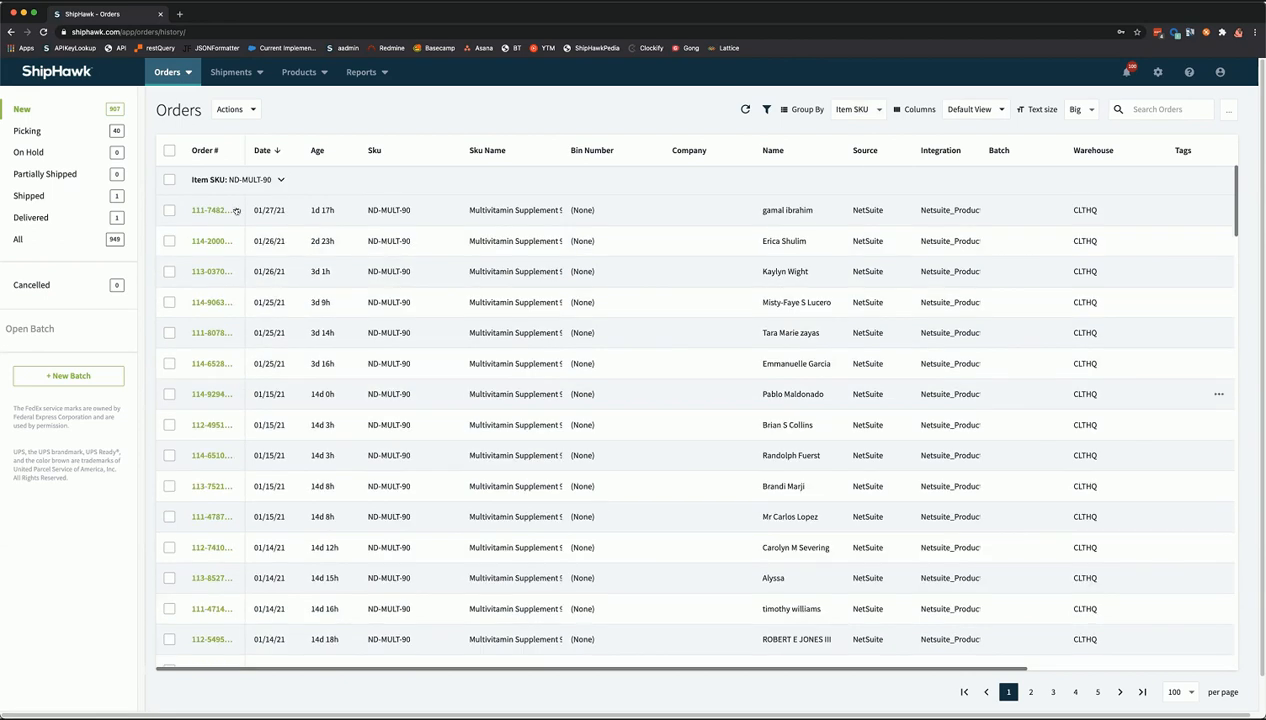
left_click(170, 213)
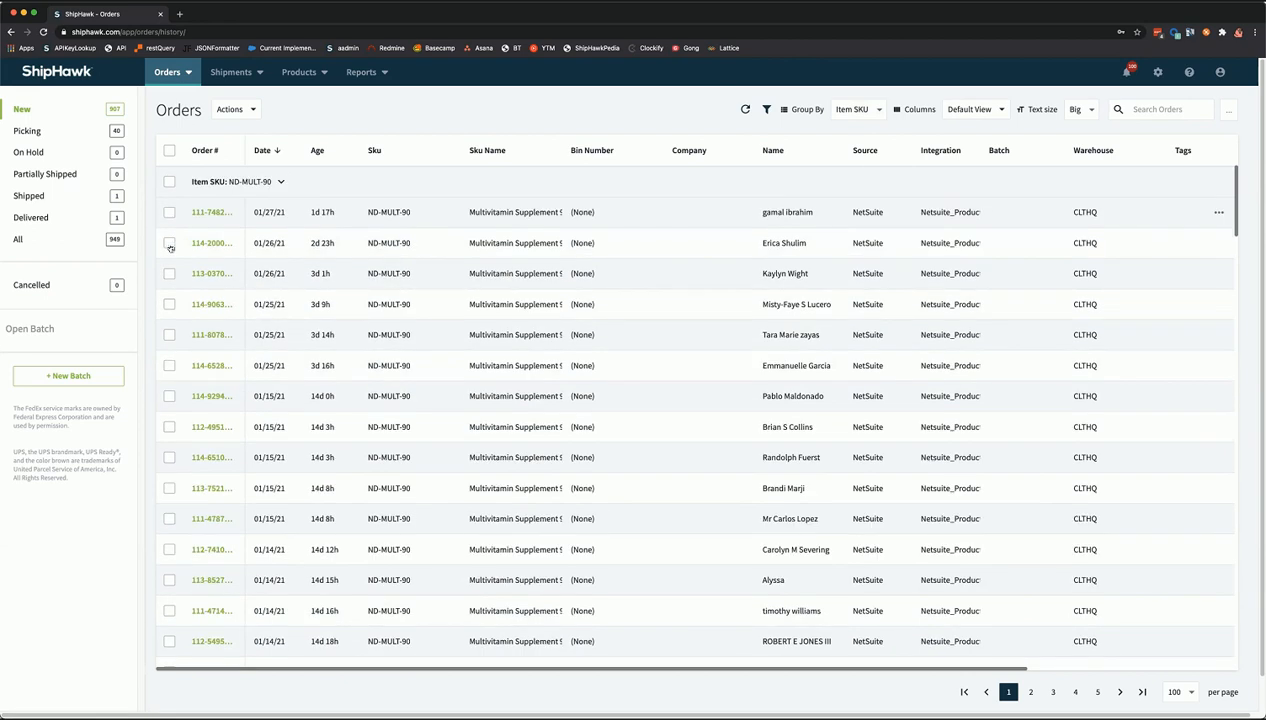
- Tick more ND-MULT-90 orders, then check the whole ND-MULT-90 group
left_click(170, 275)
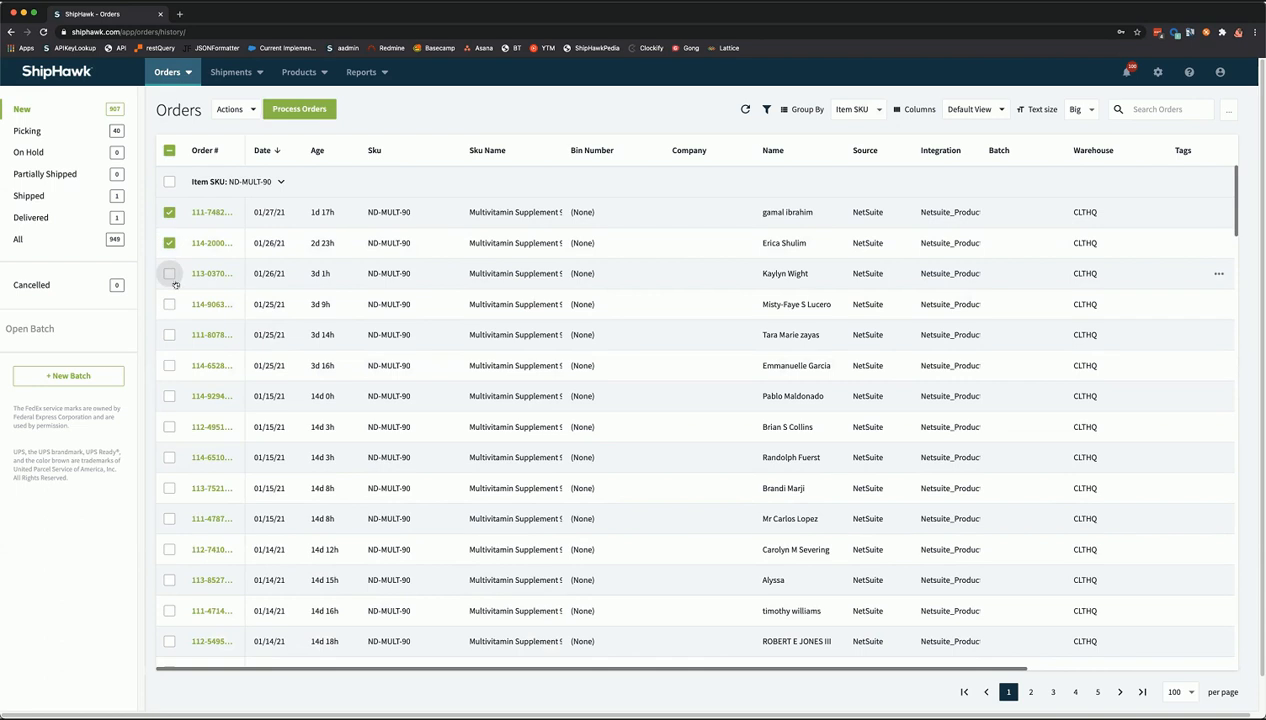
left_click(170, 183)
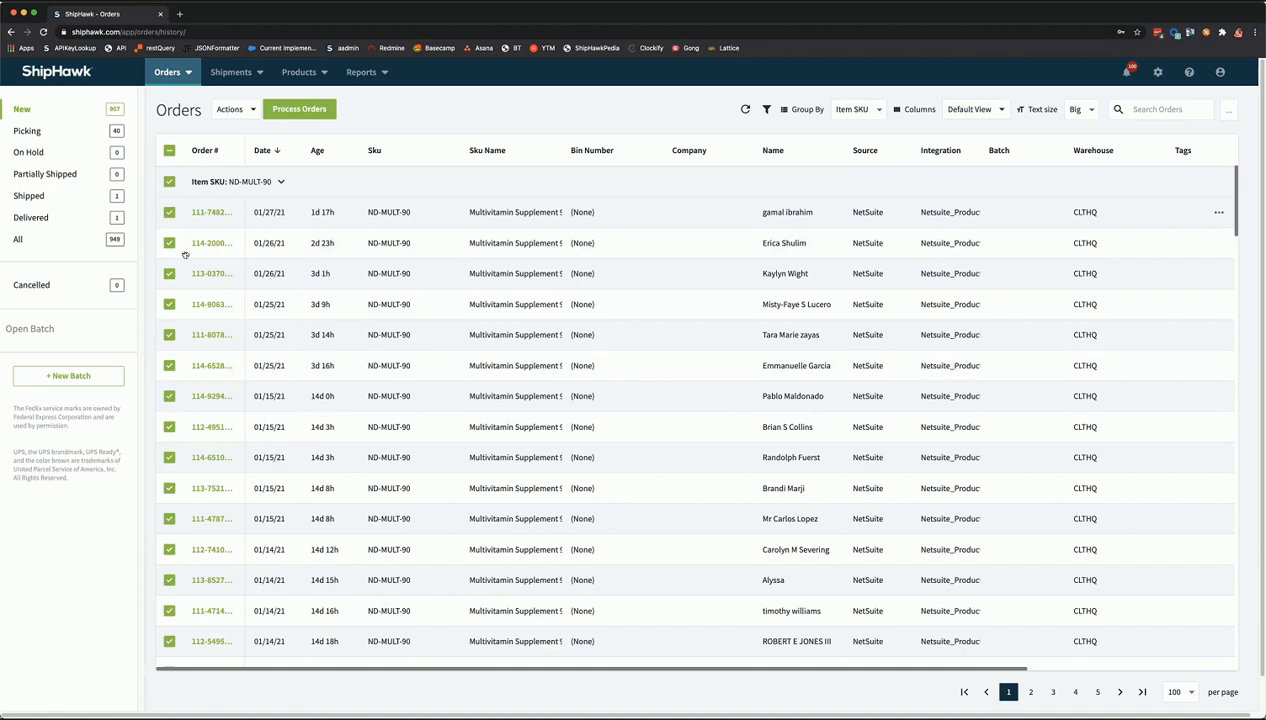
scroll(205, 336, "down", 10)
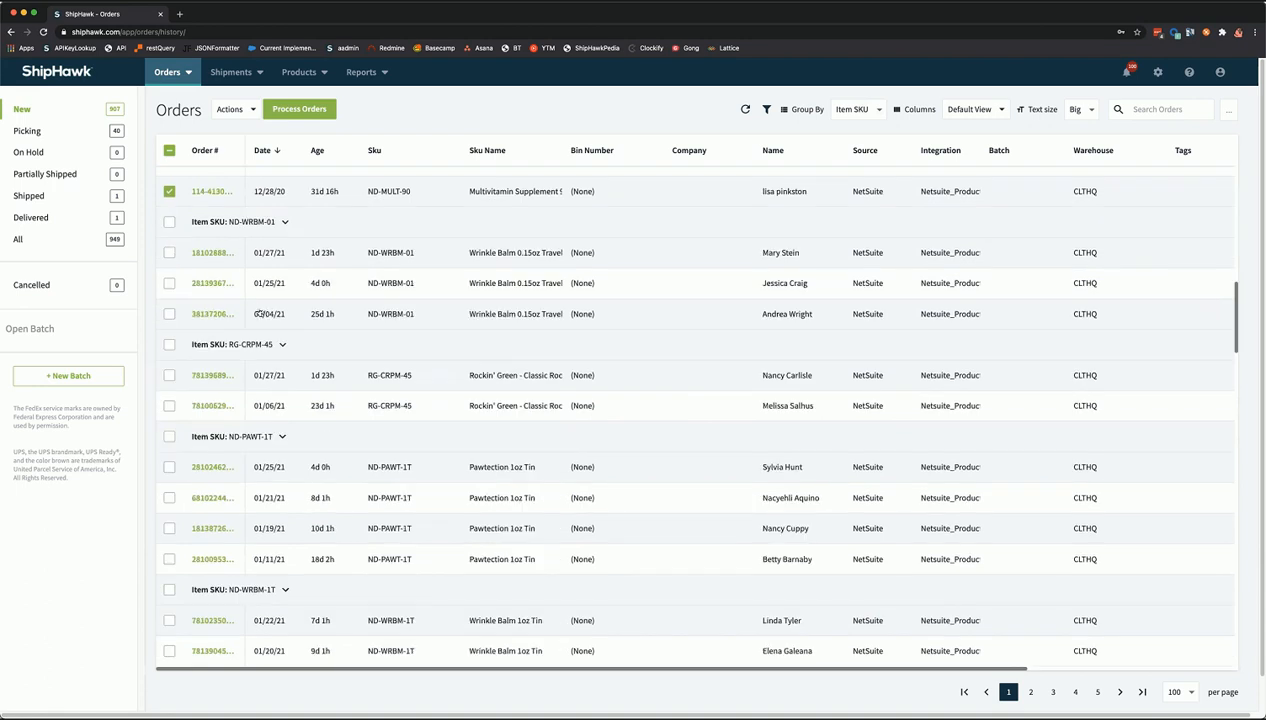
scroll(233, 313, "up", 1)
scroll(242, 330, "up", 10)
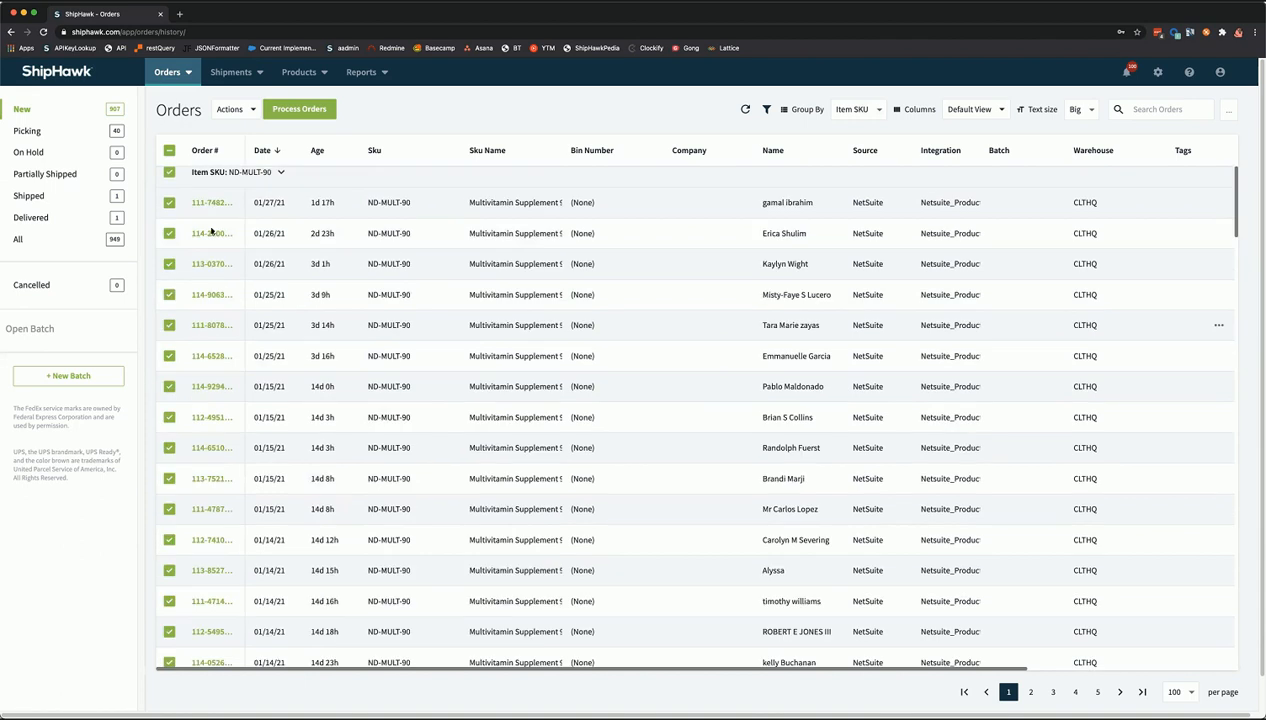
scroll(200, 250, "up", 1)
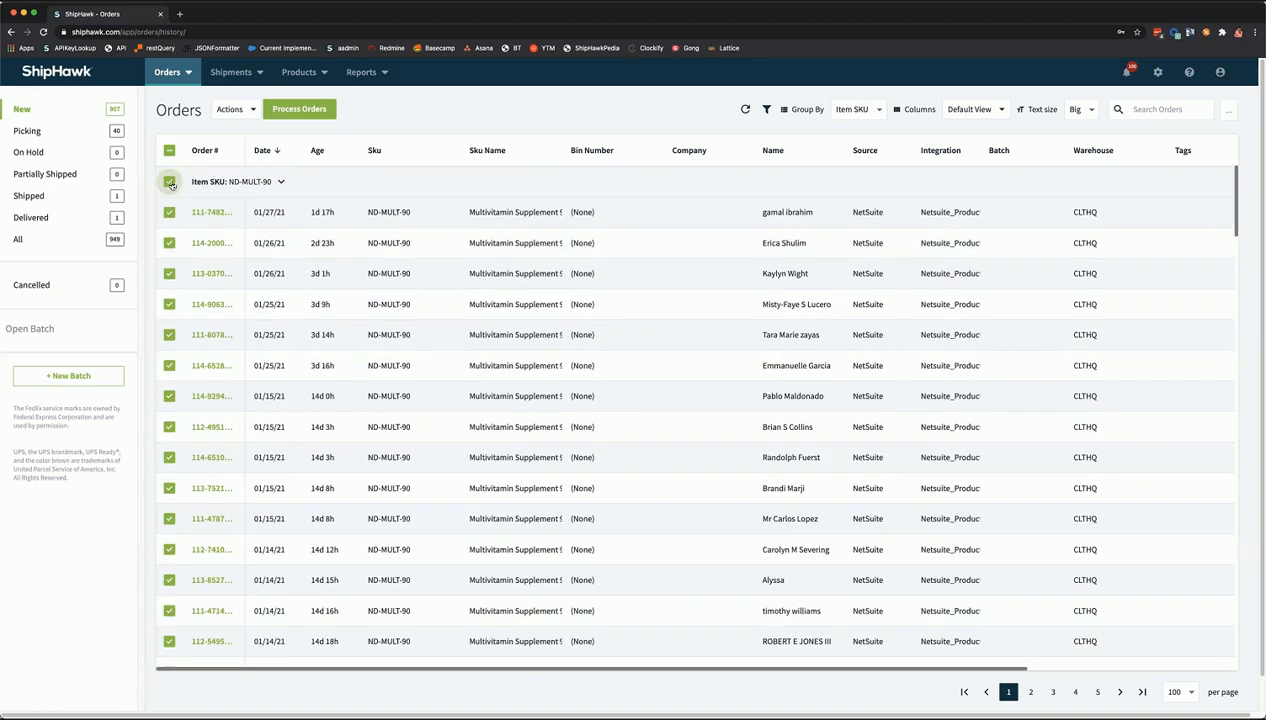
- Toggle the group and page select-all checkboxes, leaving no orders selected
left_click(170, 182)
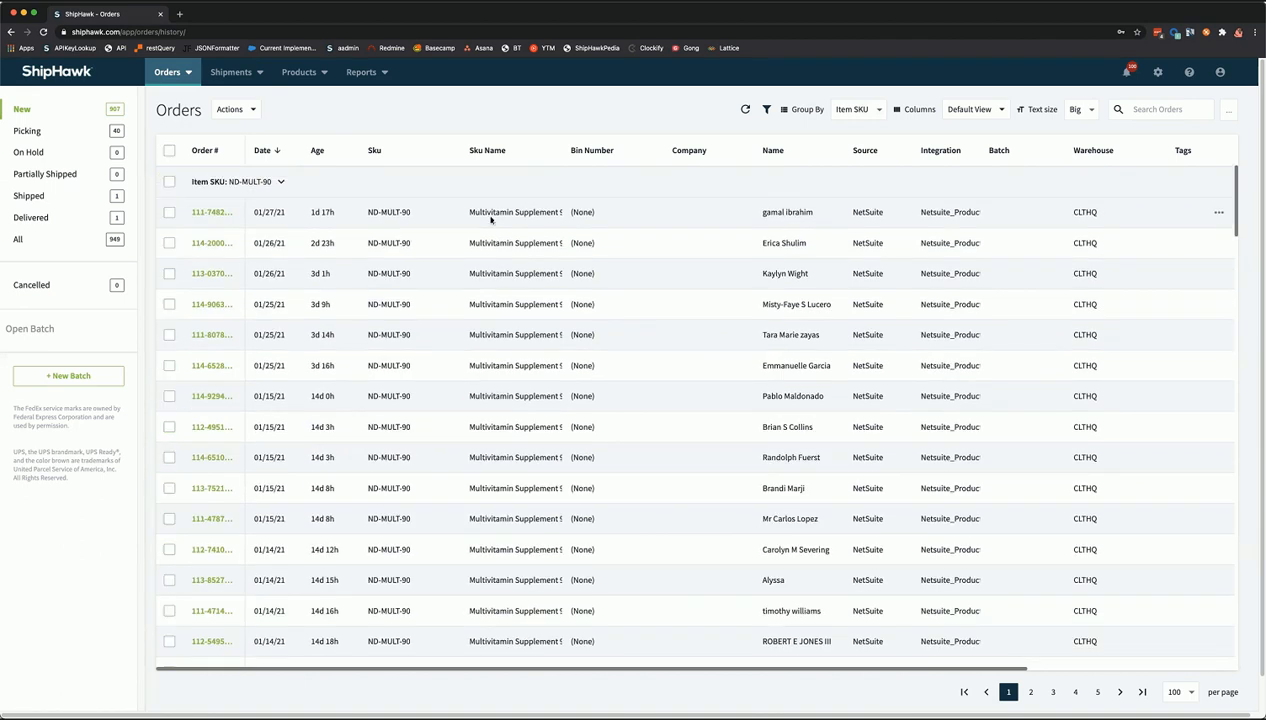
left_click(169, 152)
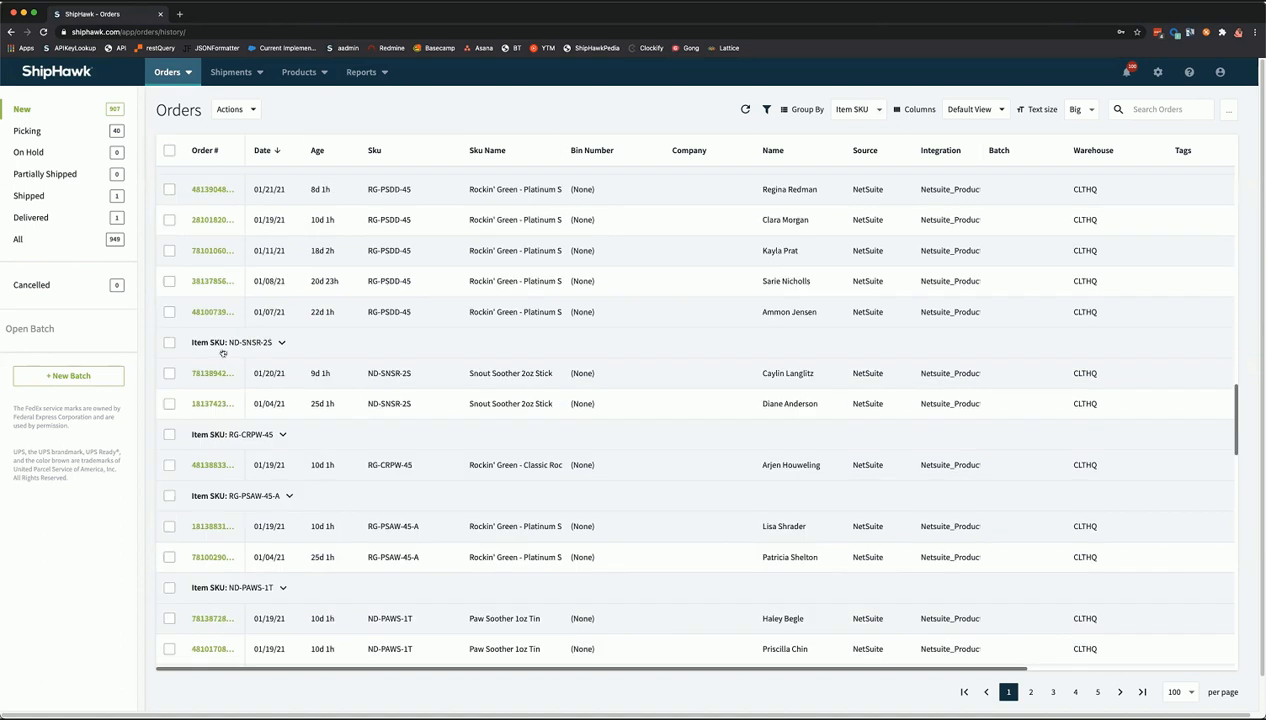
scroll(223, 353, "up", 16)
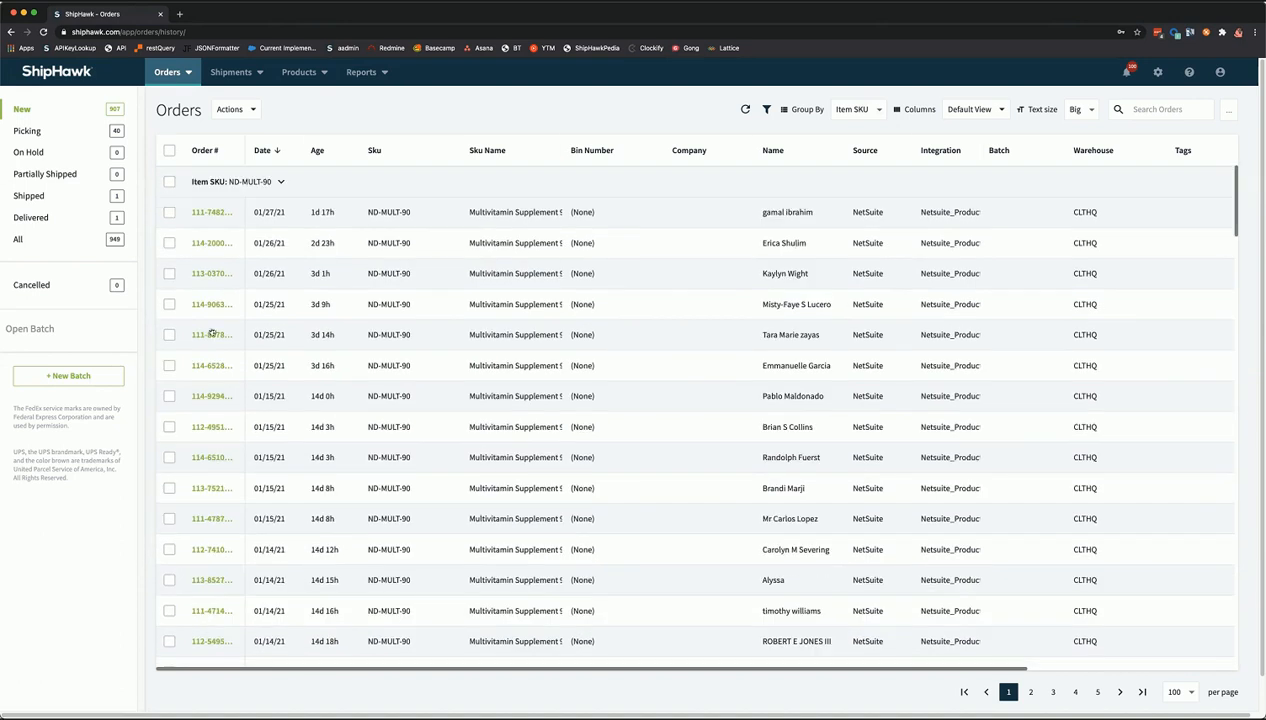
left_click(168, 183)
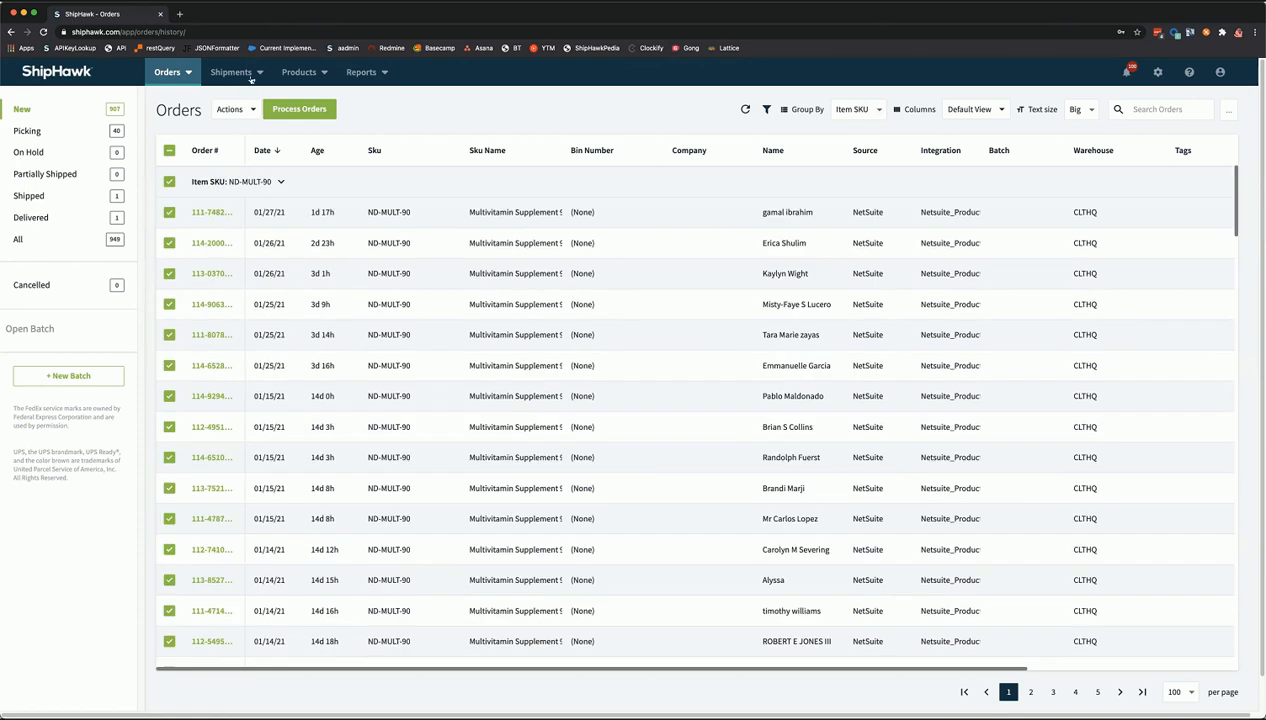
left_click(169, 182)
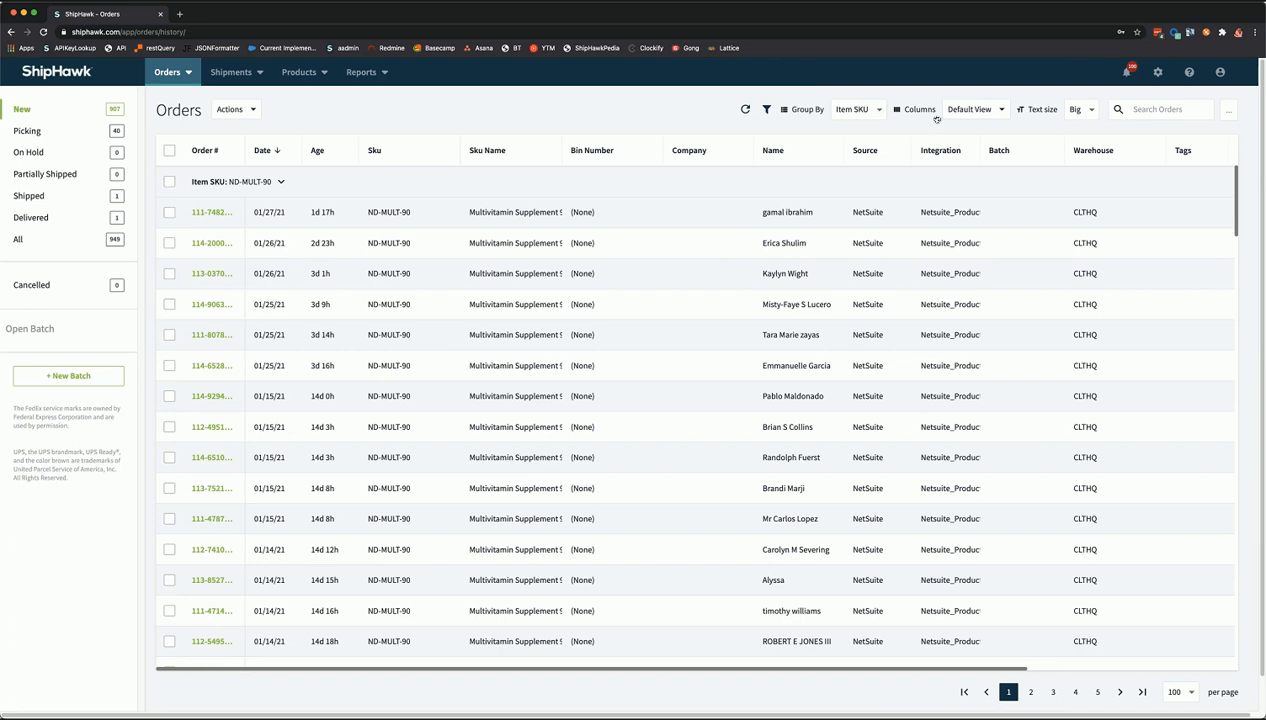
- Group orders by Carrier, toggle the FedEx and USPS Pitney Bowes groups, then set grouping to None
left_click(870, 110)
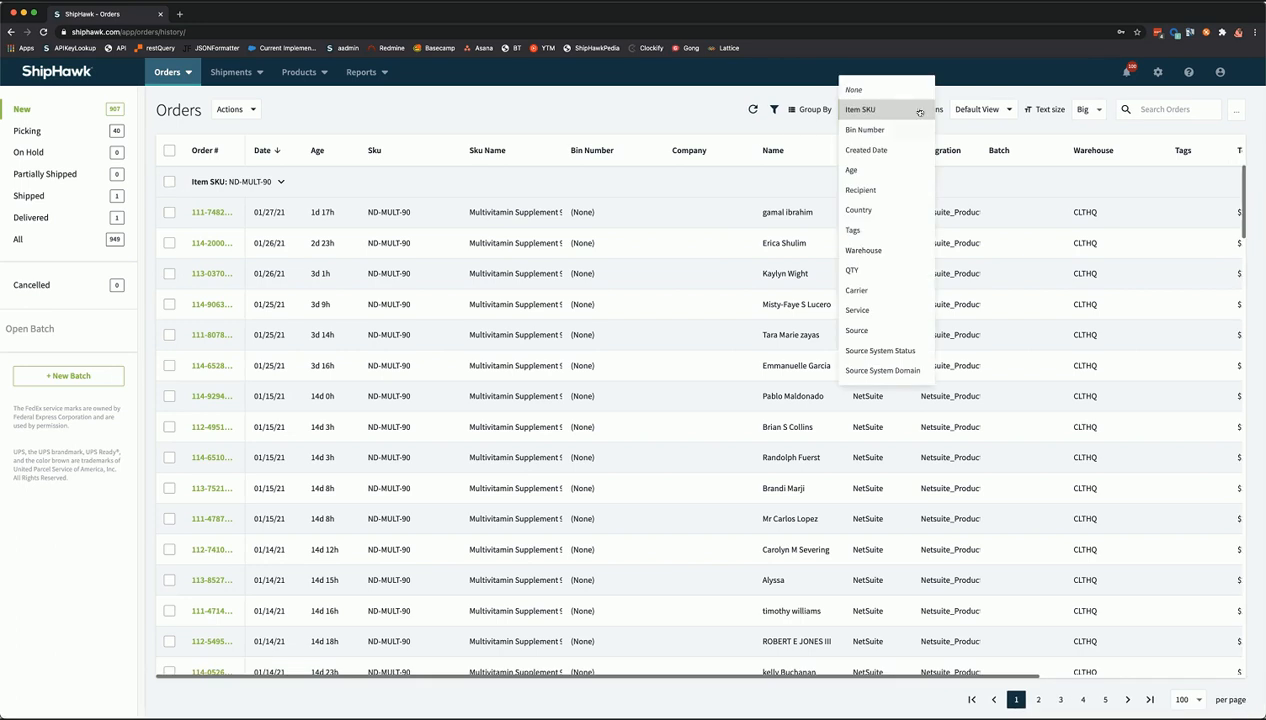
left_click(876, 291)
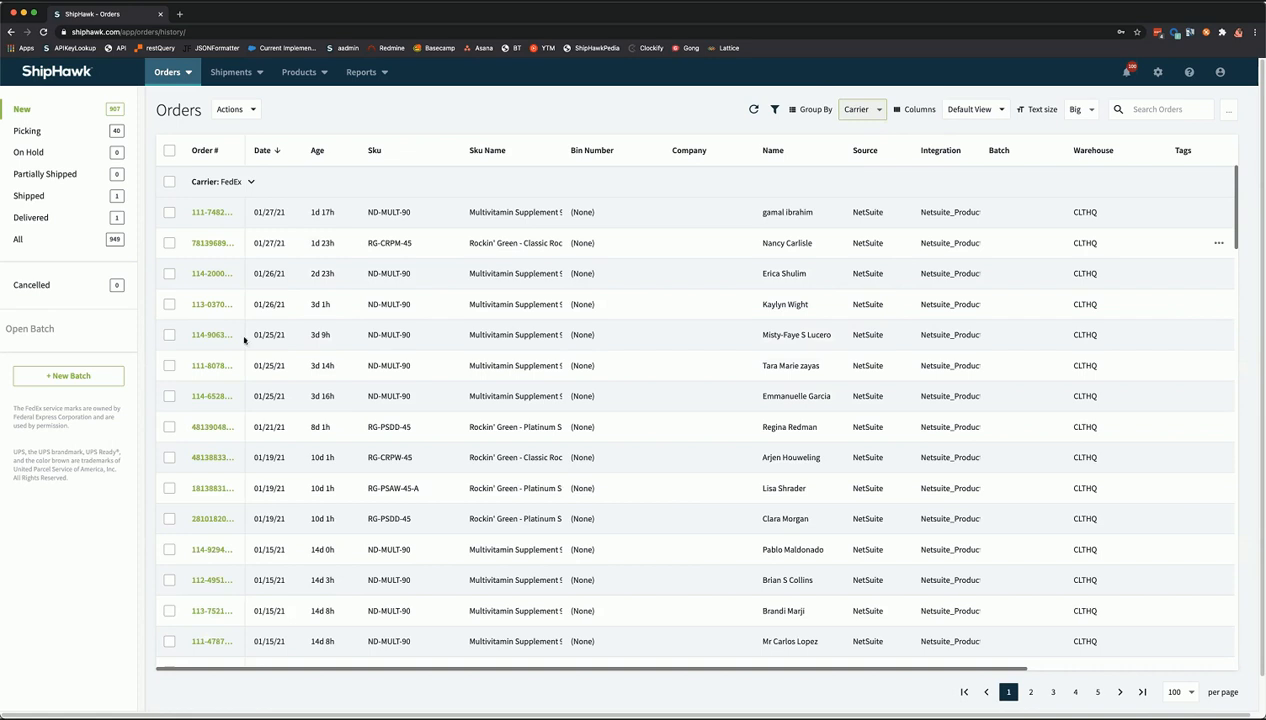
left_click(253, 183)
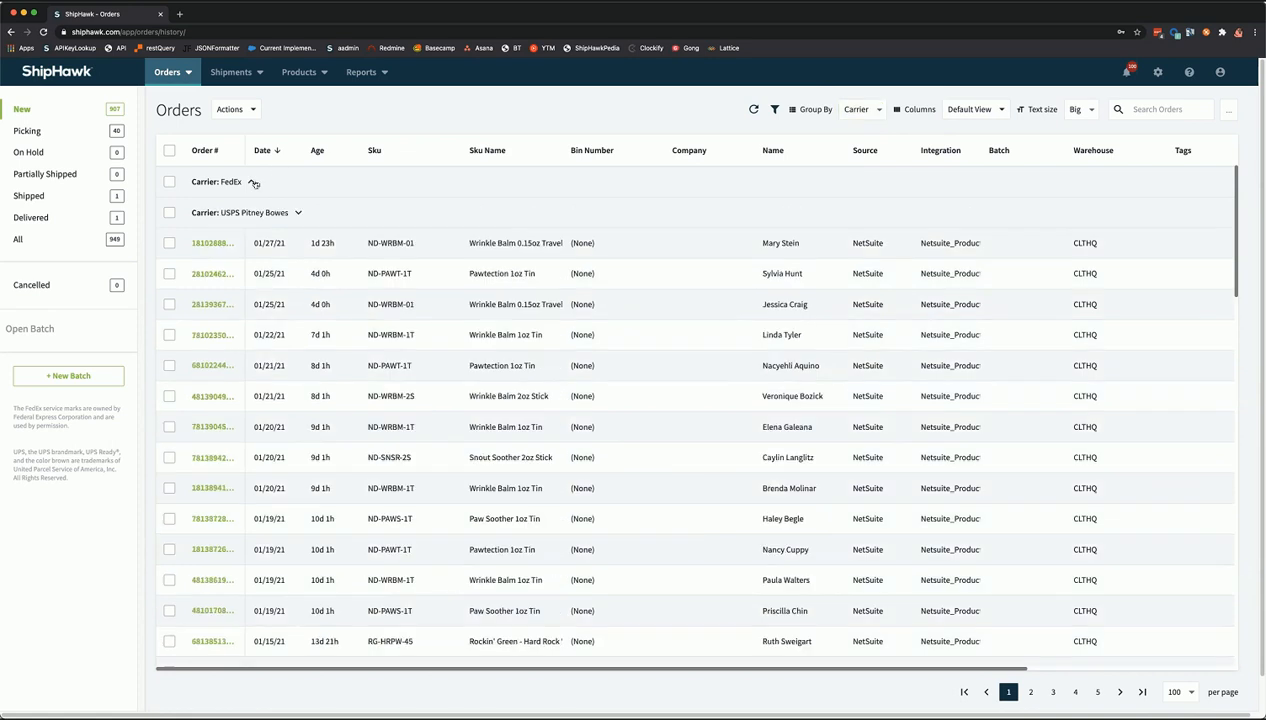
left_click(299, 214)
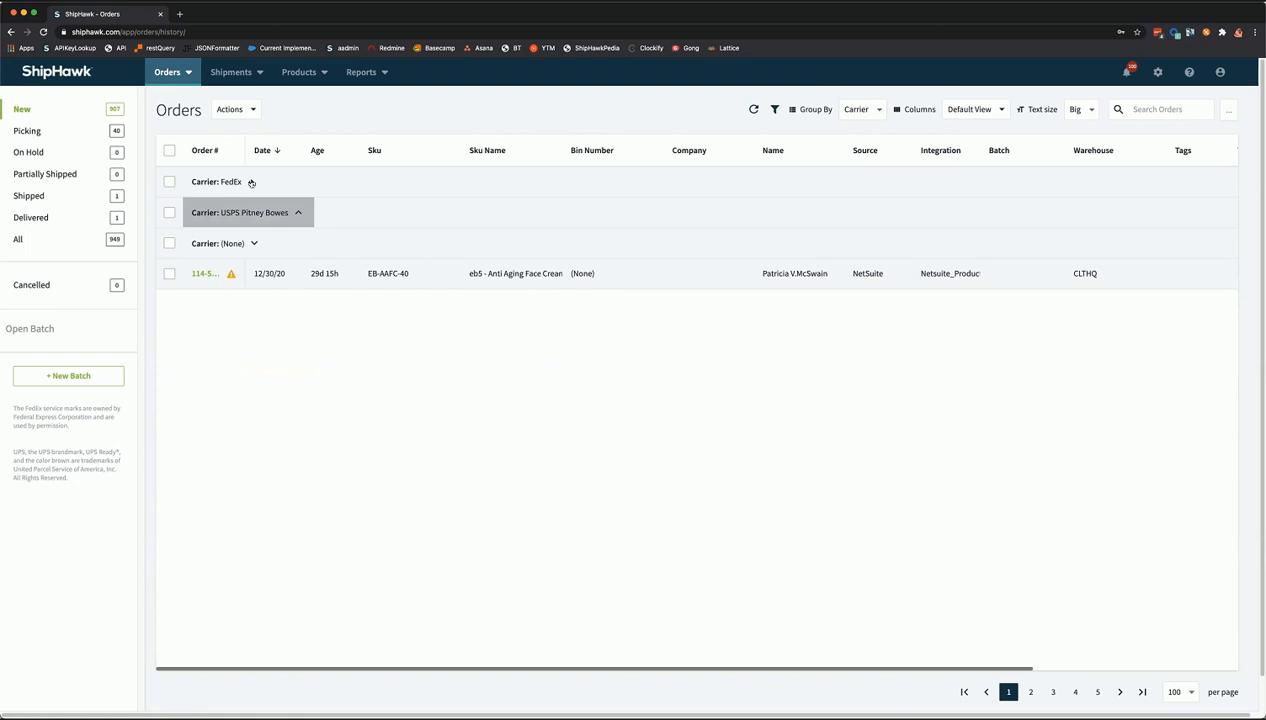
left_click(266, 214)
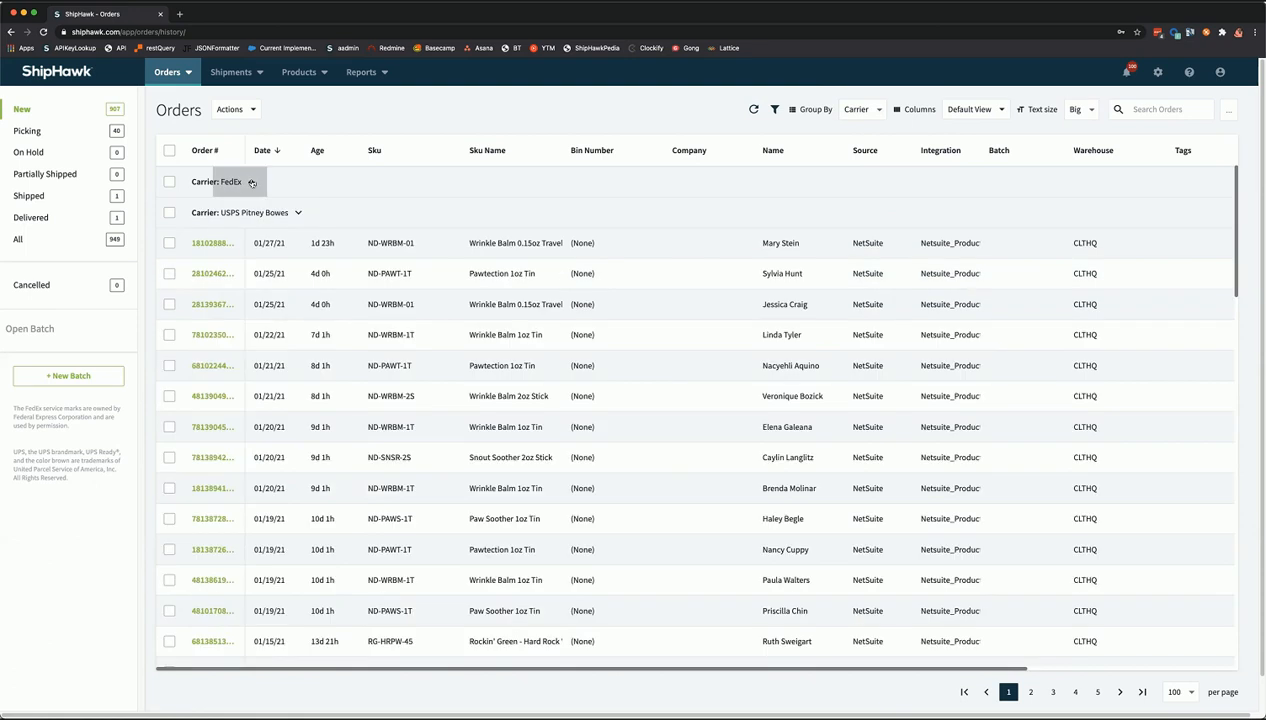
left_click(252, 183)
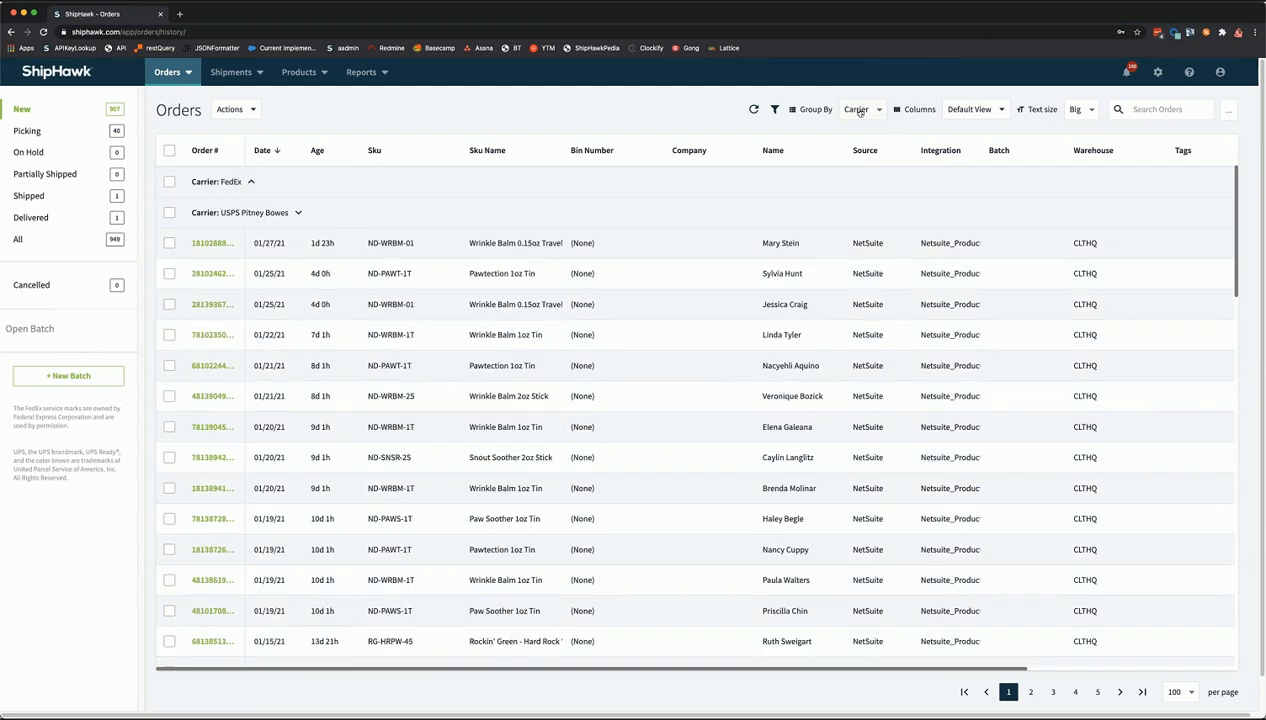
left_click(852, 112)
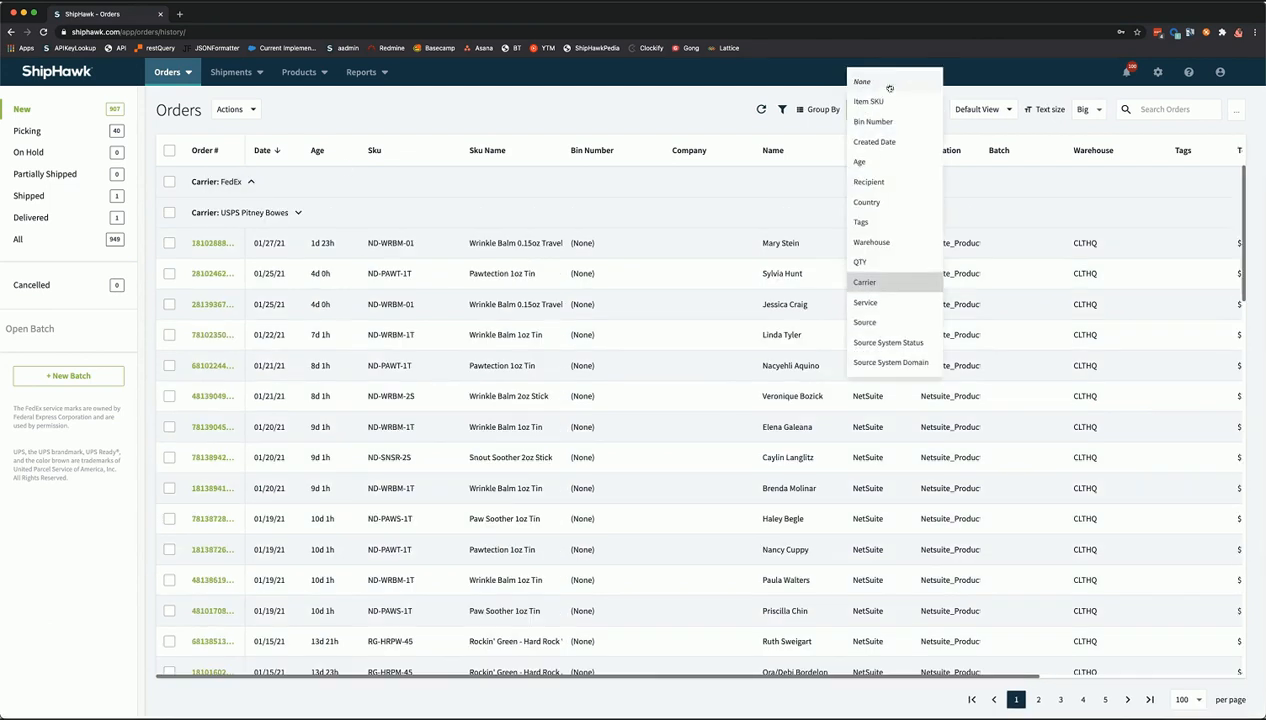
left_click(888, 86)
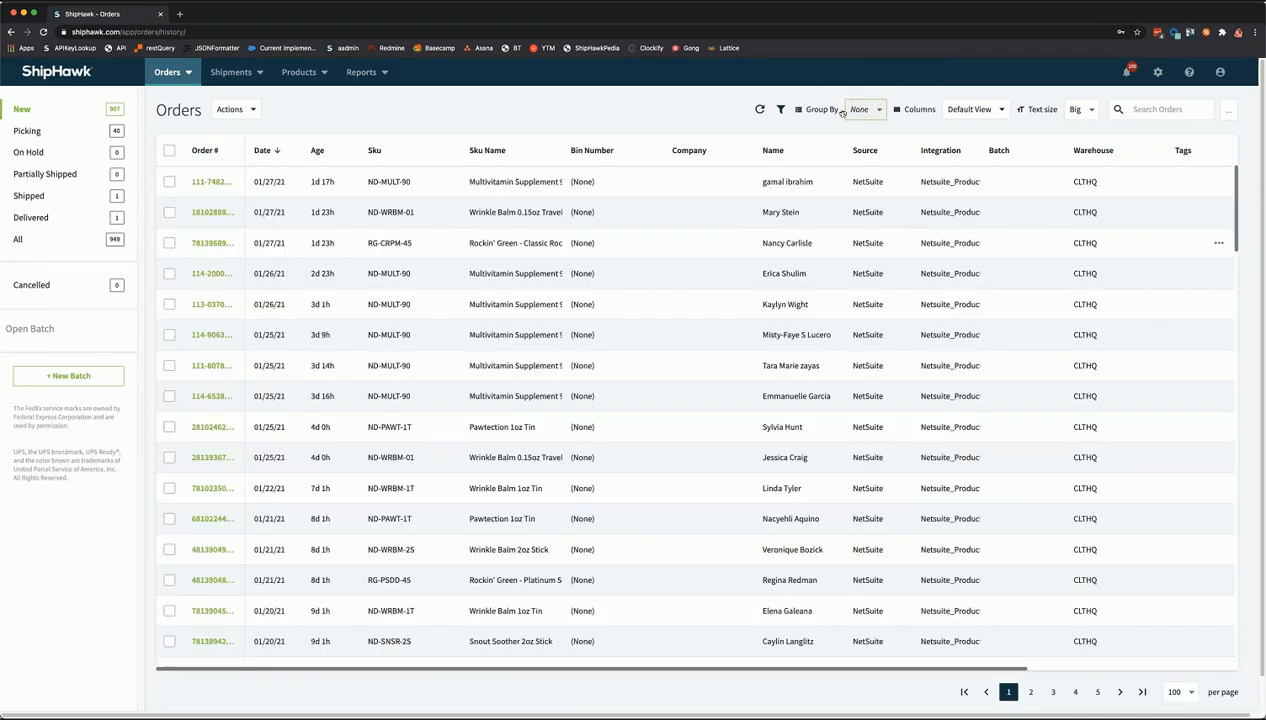
- Filter orders by Channel Name Amazon, picked from the suggestions, and apply it
left_click(781, 111)
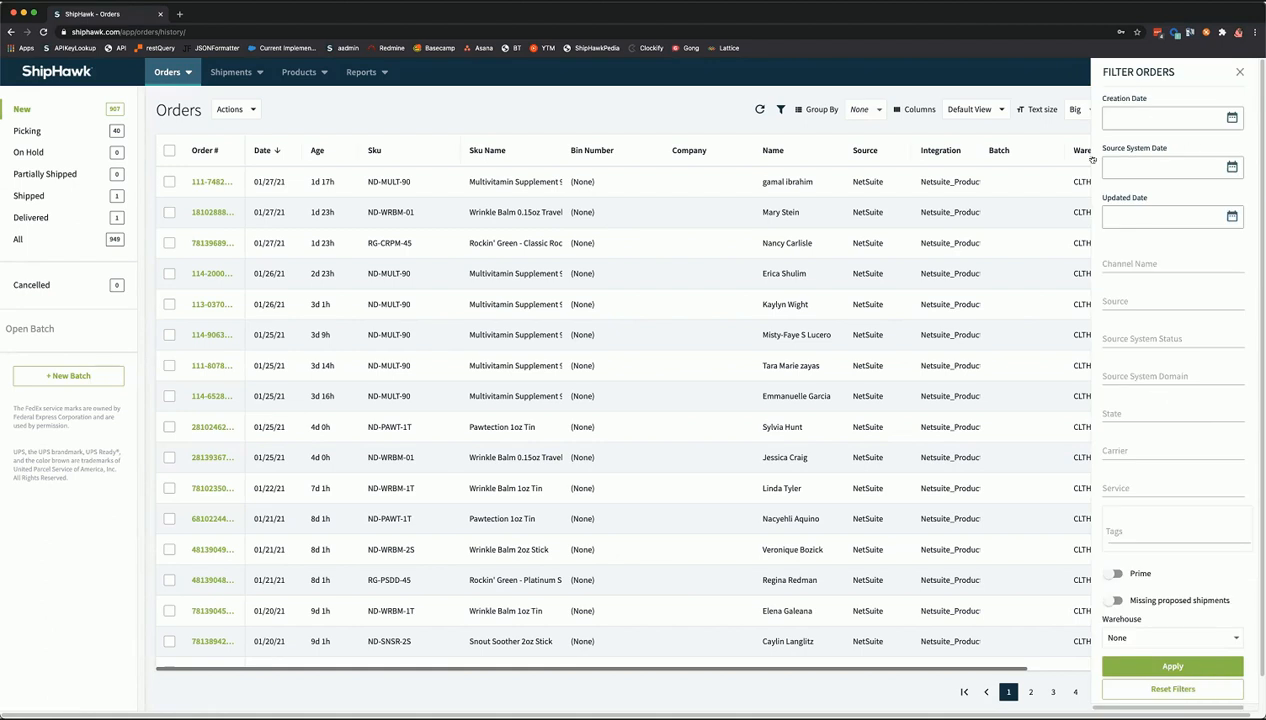
left_click(1151, 261)
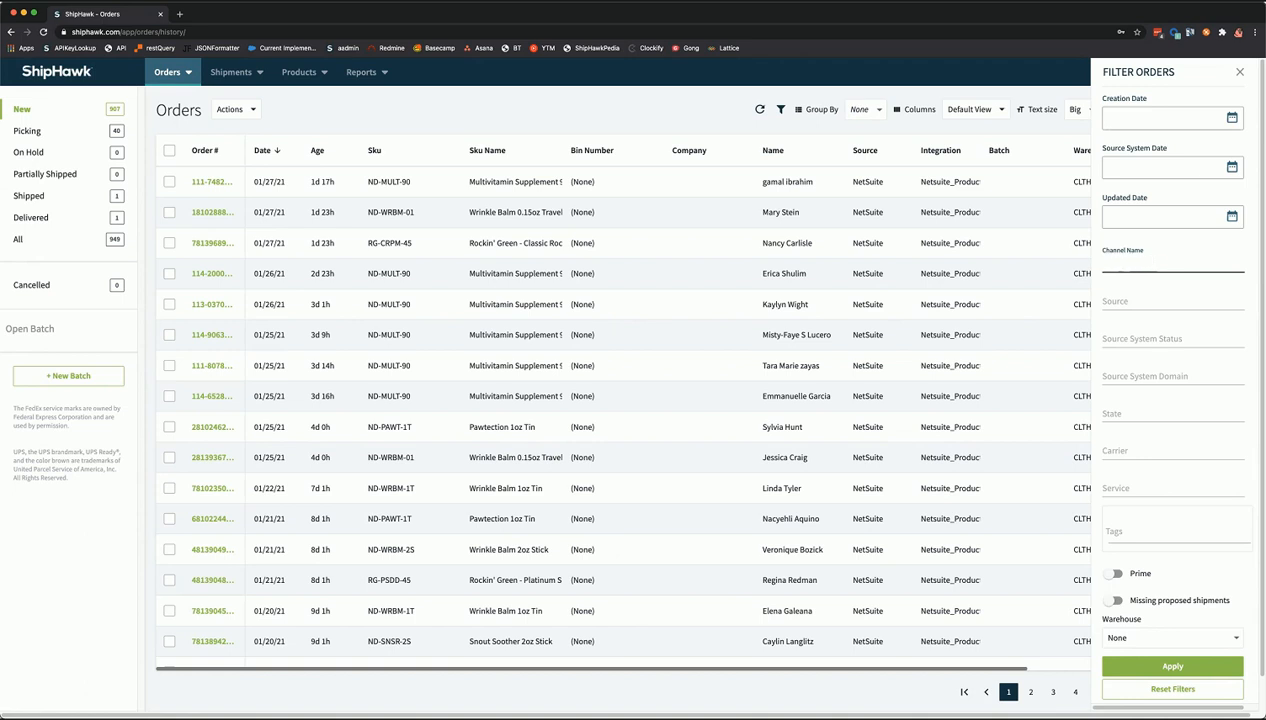
type("Amazon")
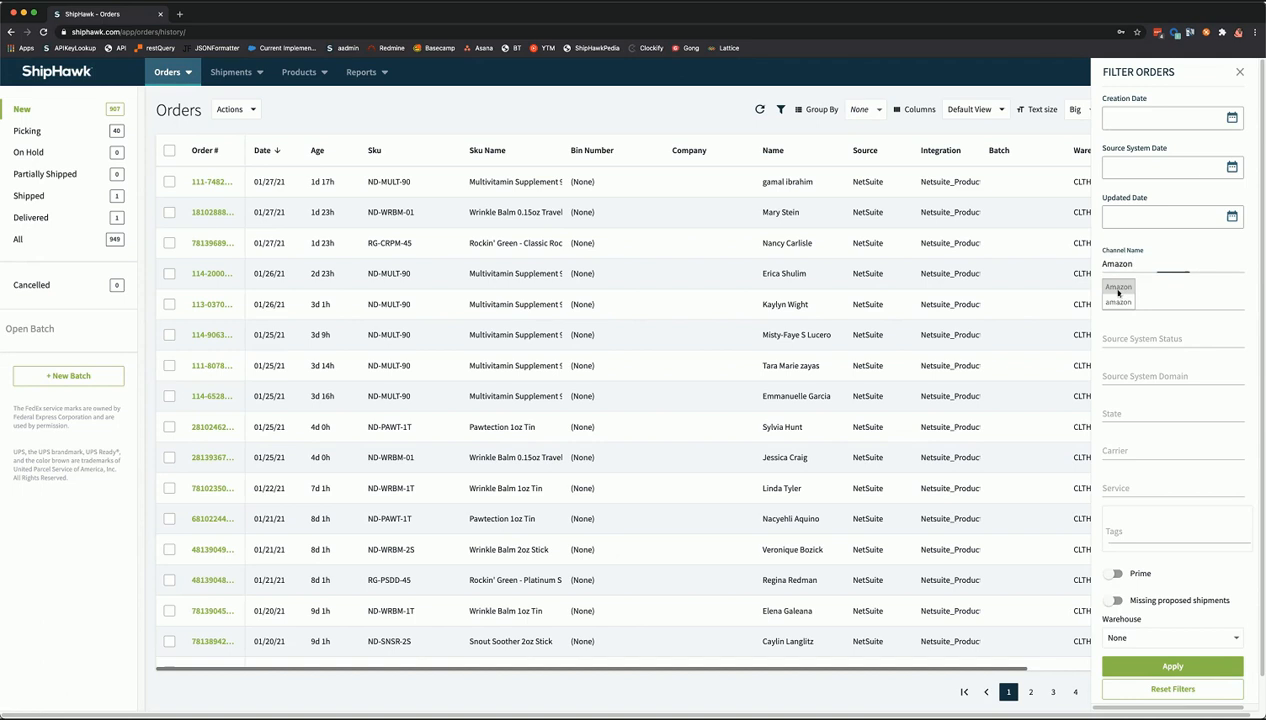
left_click(1107, 288)
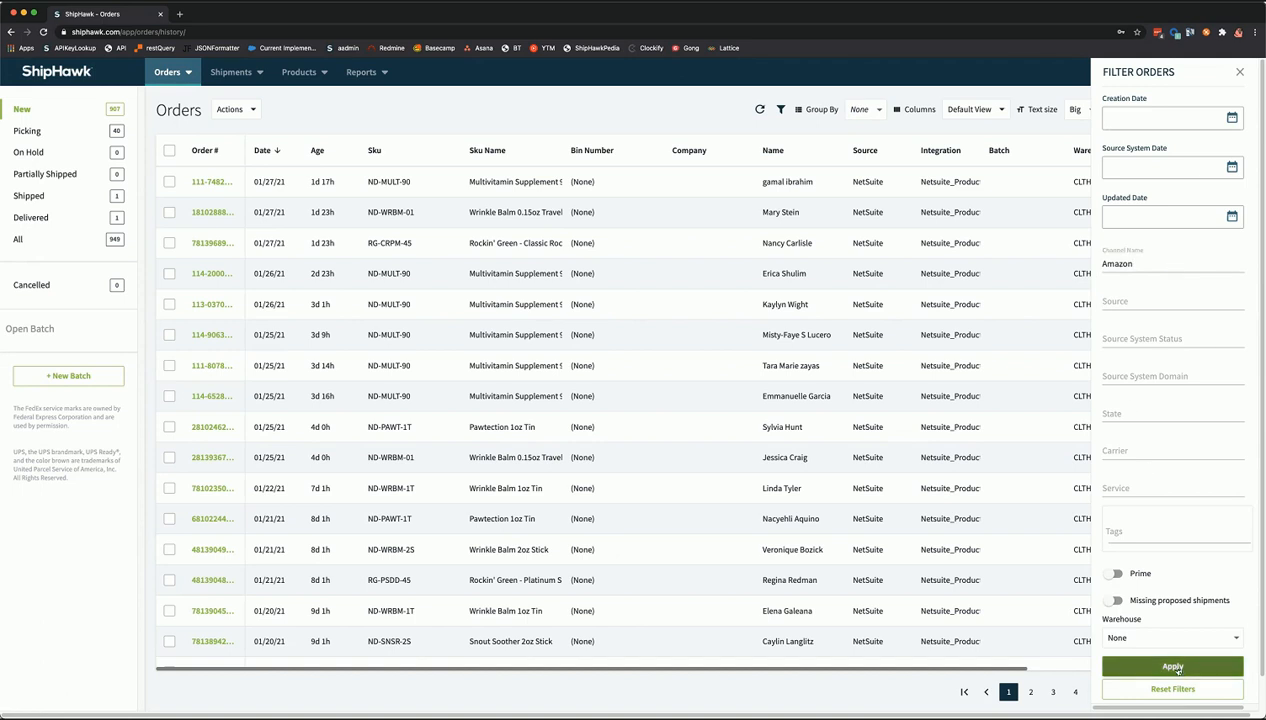
left_click(1175, 667)
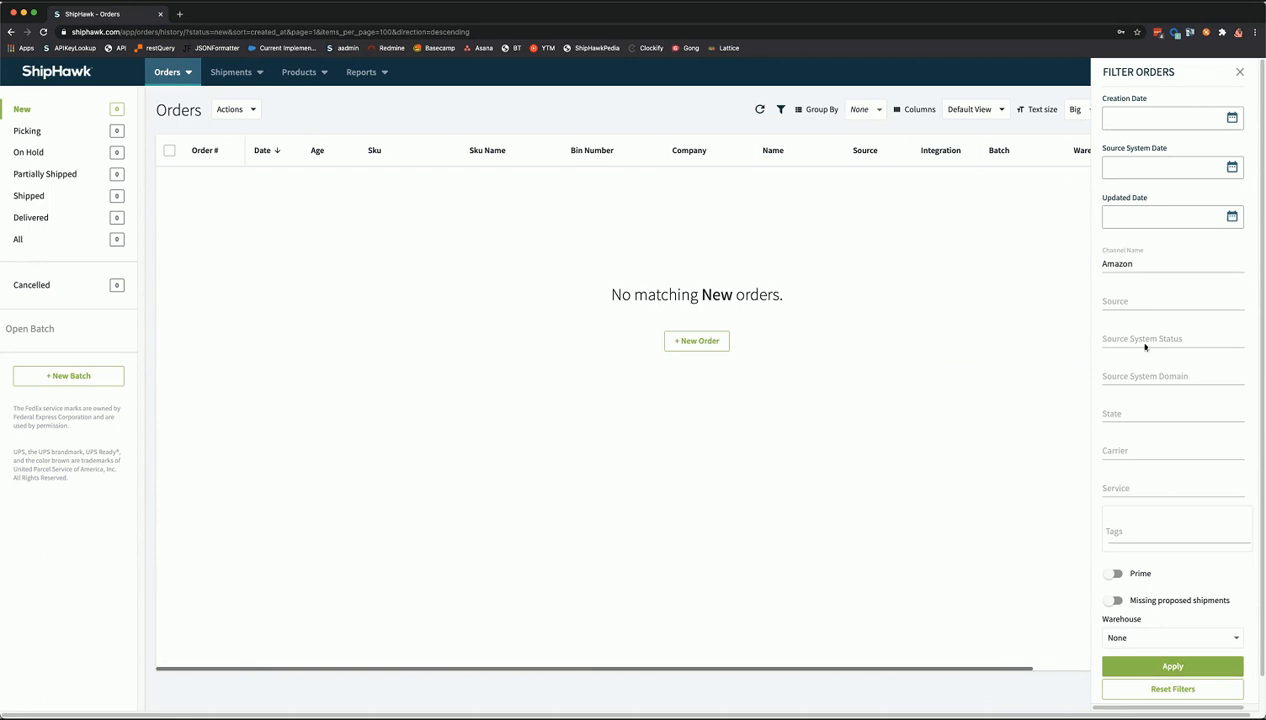
- Replace the channel name with lowercase 'amazon' and reapply the filter
left_click_drag(1150, 263, 1092, 264)
type("ama")
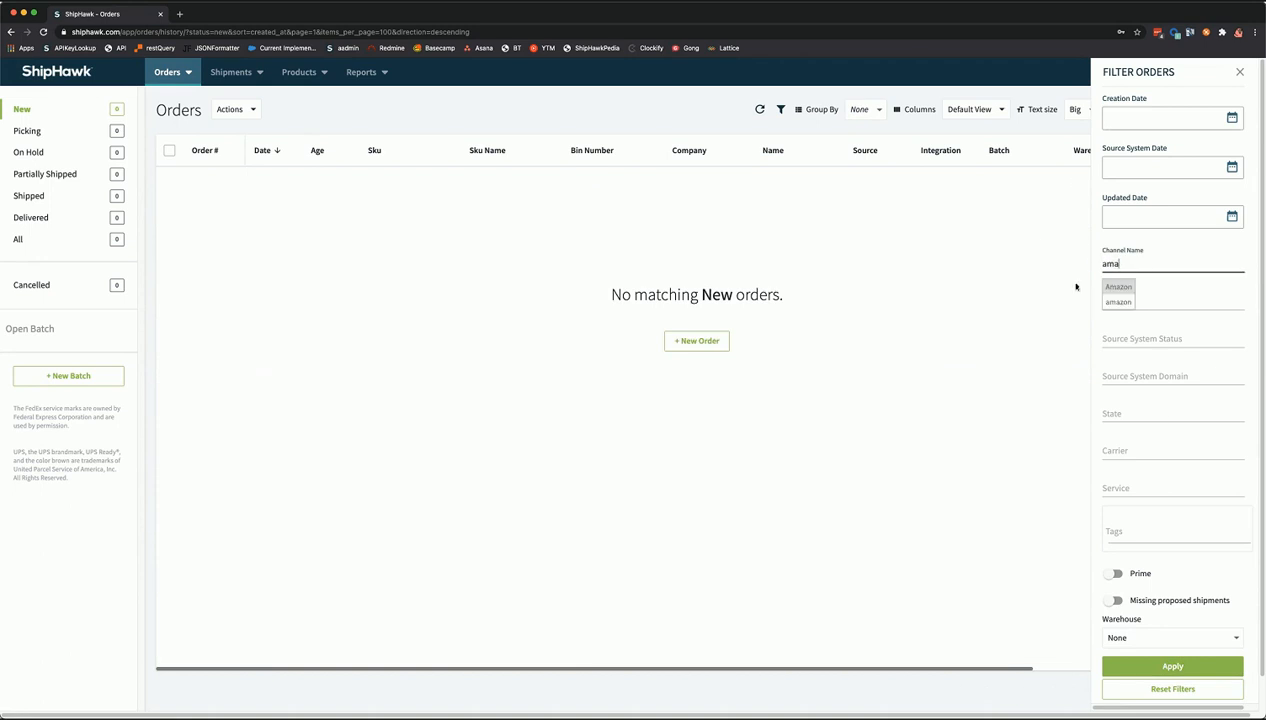
key("Return")
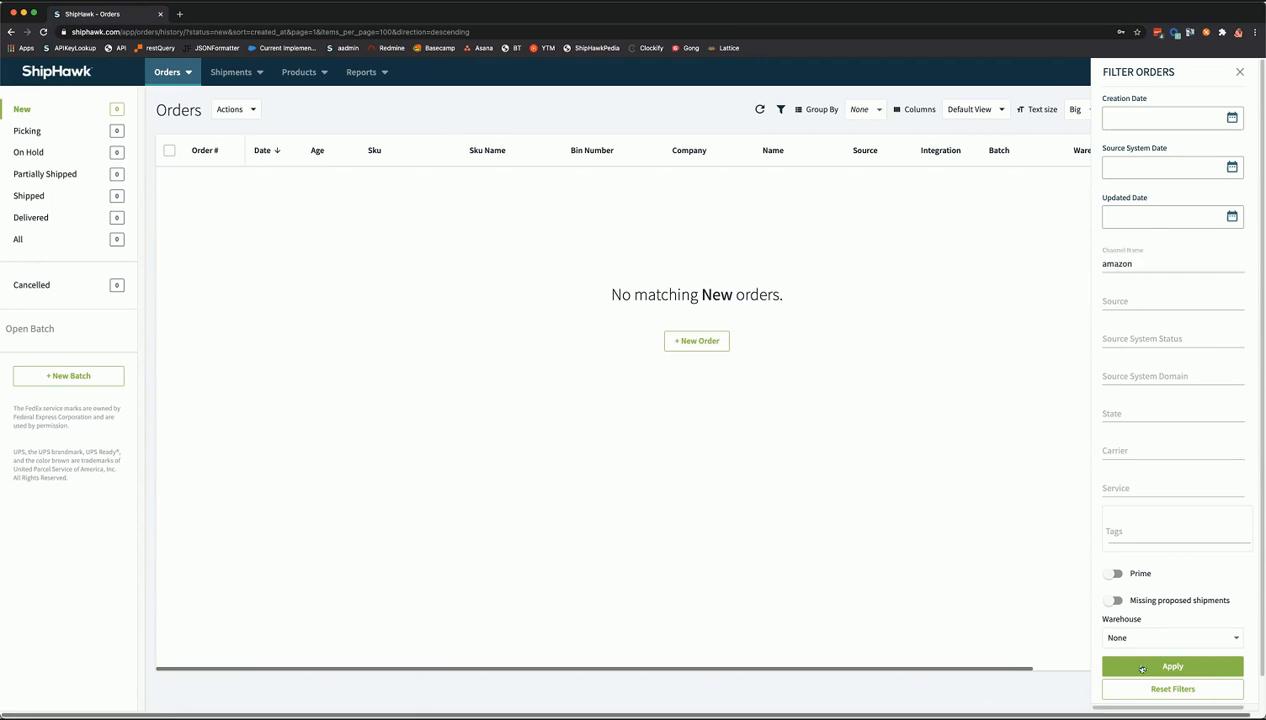
left_click(1136, 667)
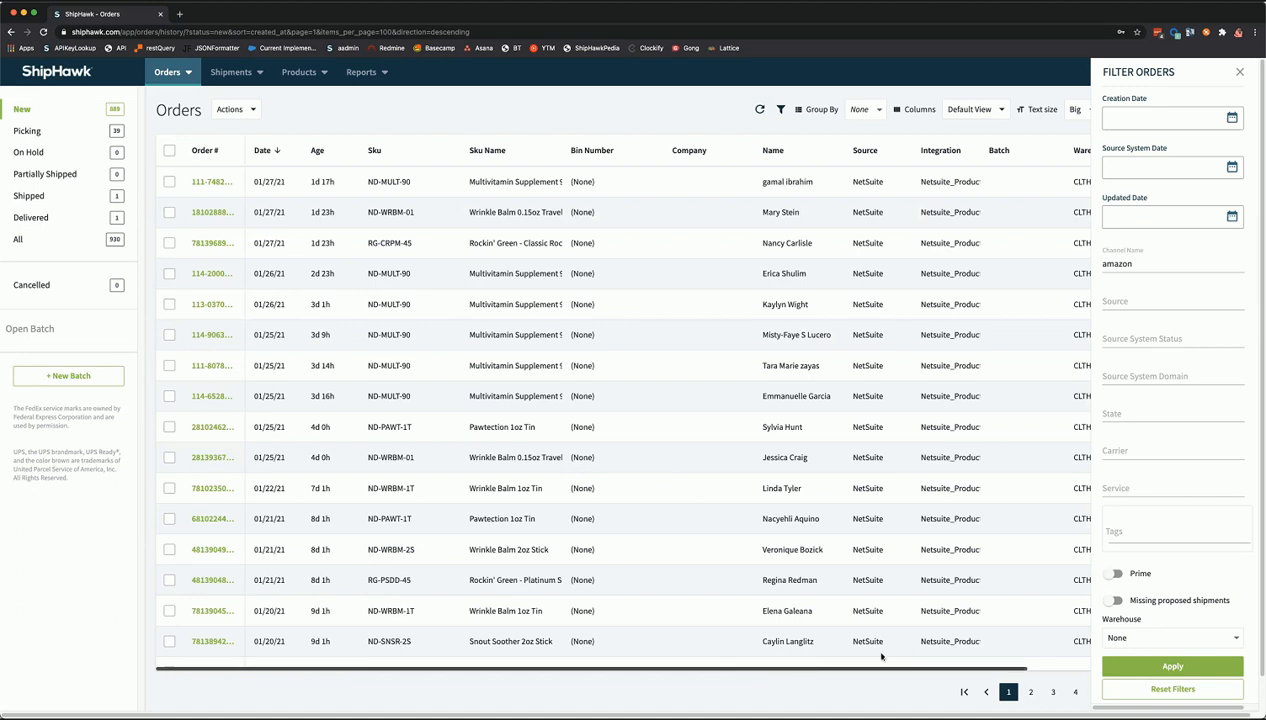
- Apply the column selection adding Total and Qty, then close the Filter Orders panel
scroll(1014, 655, "right", 5)
left_click(972, 114)
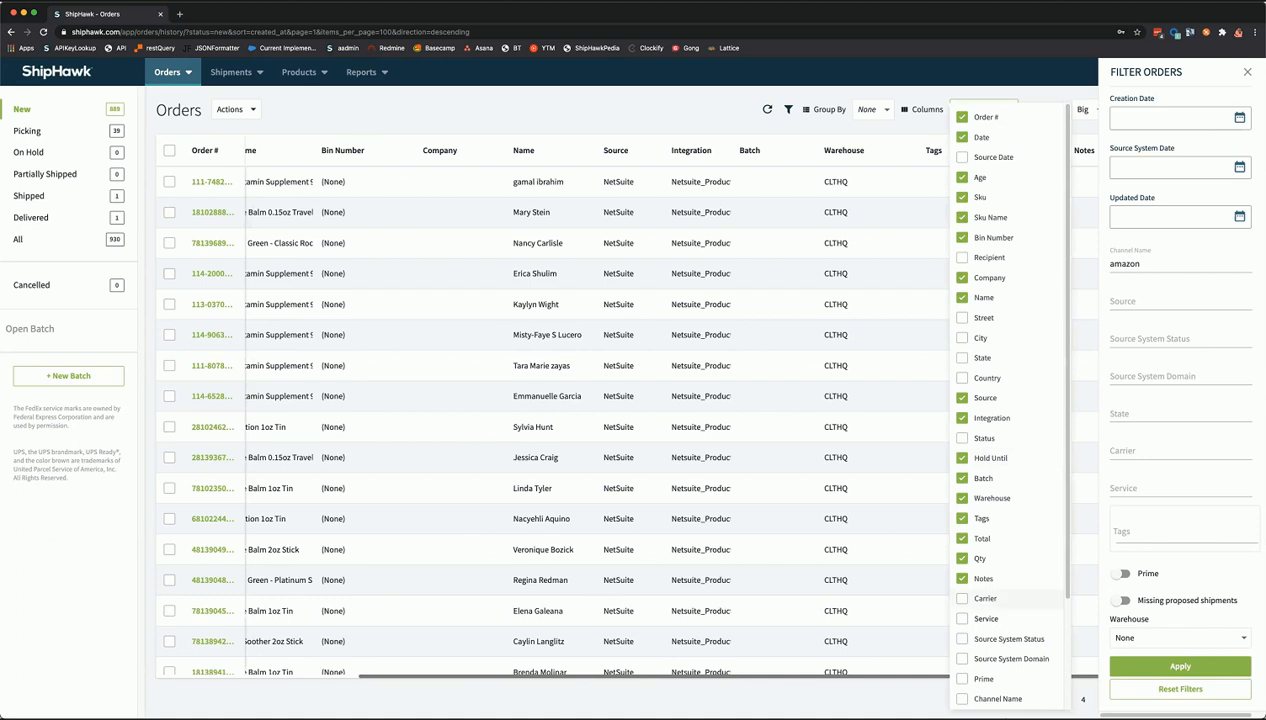
scroll(992, 685, "down", 1)
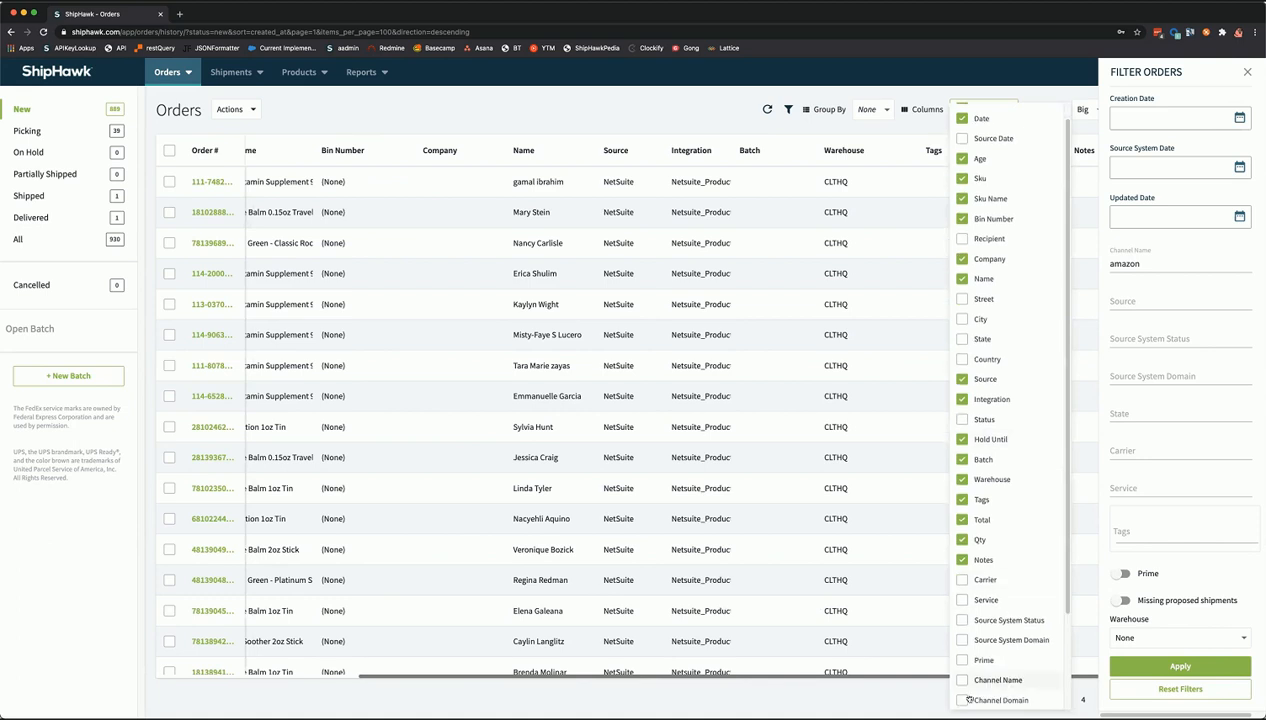
left_click(818, 672)
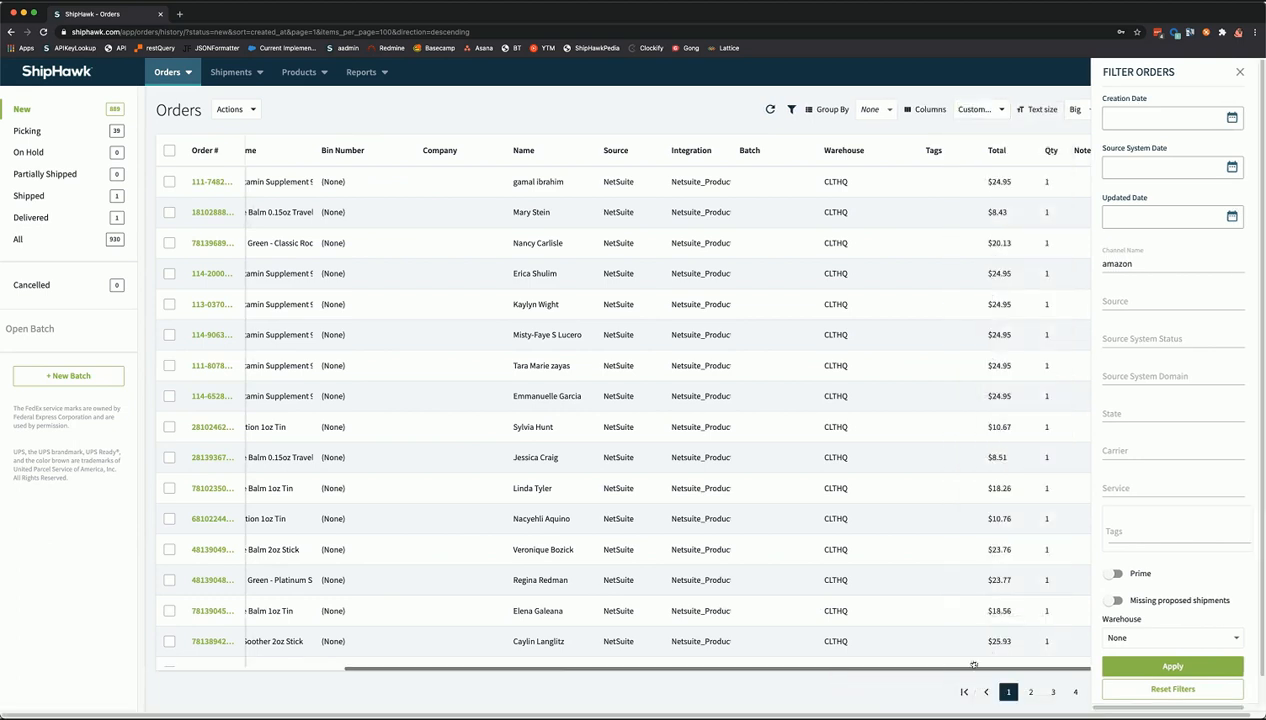
scroll(860, 600, "down", 1)
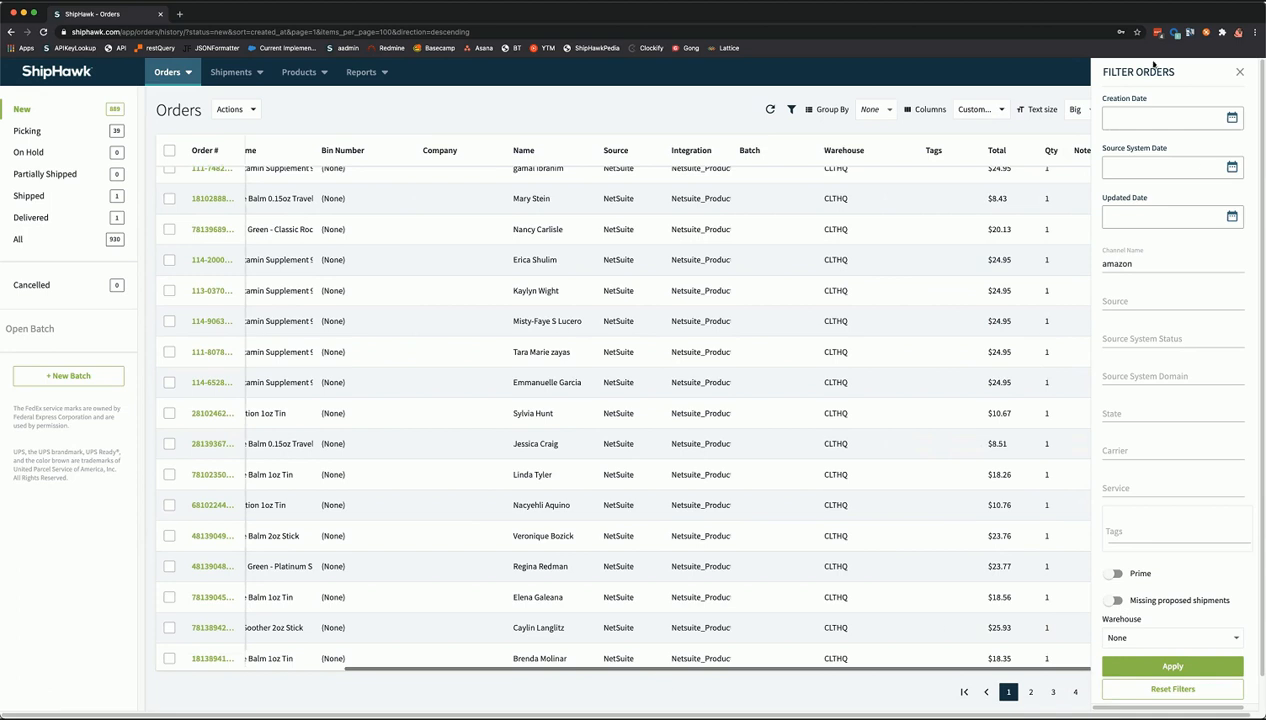
left_click(1238, 74)
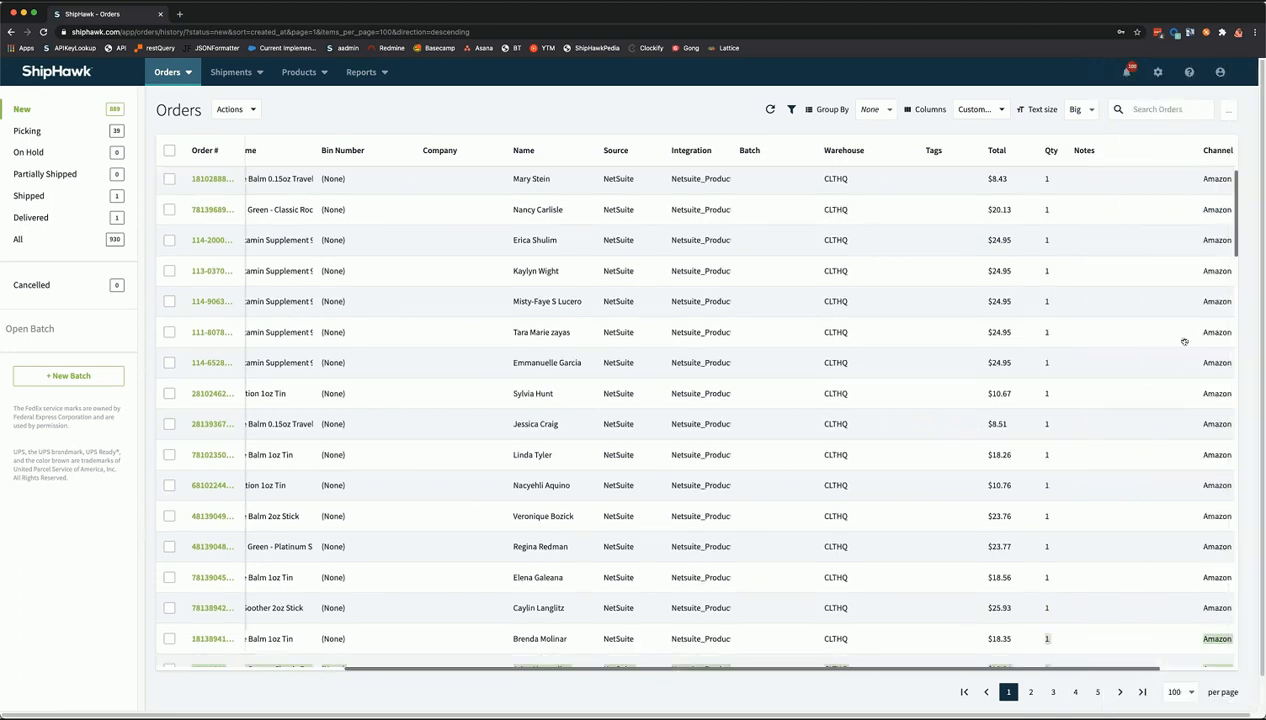
scroll(1192, 677, "right", 3)
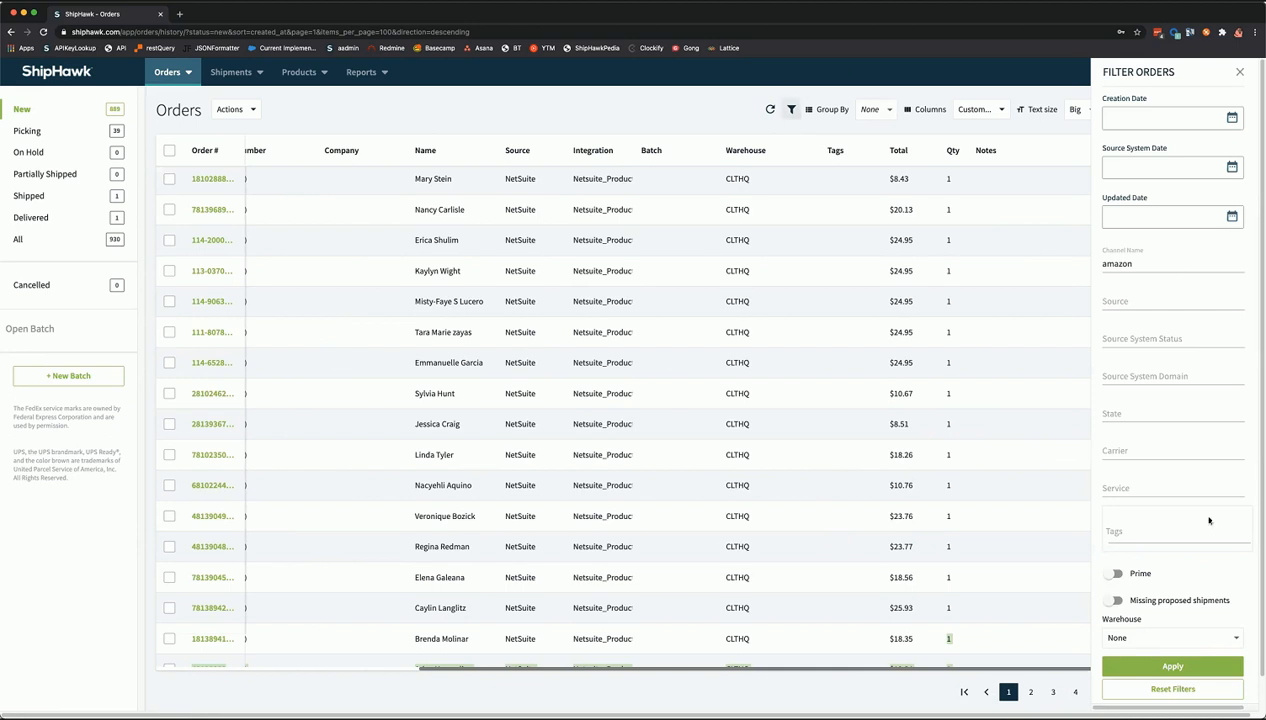
- Reset all order filters, clearing the amazon channel name filter
scroll(1208, 522, "down", 1)
scroll(1154, 262, "up", 1)
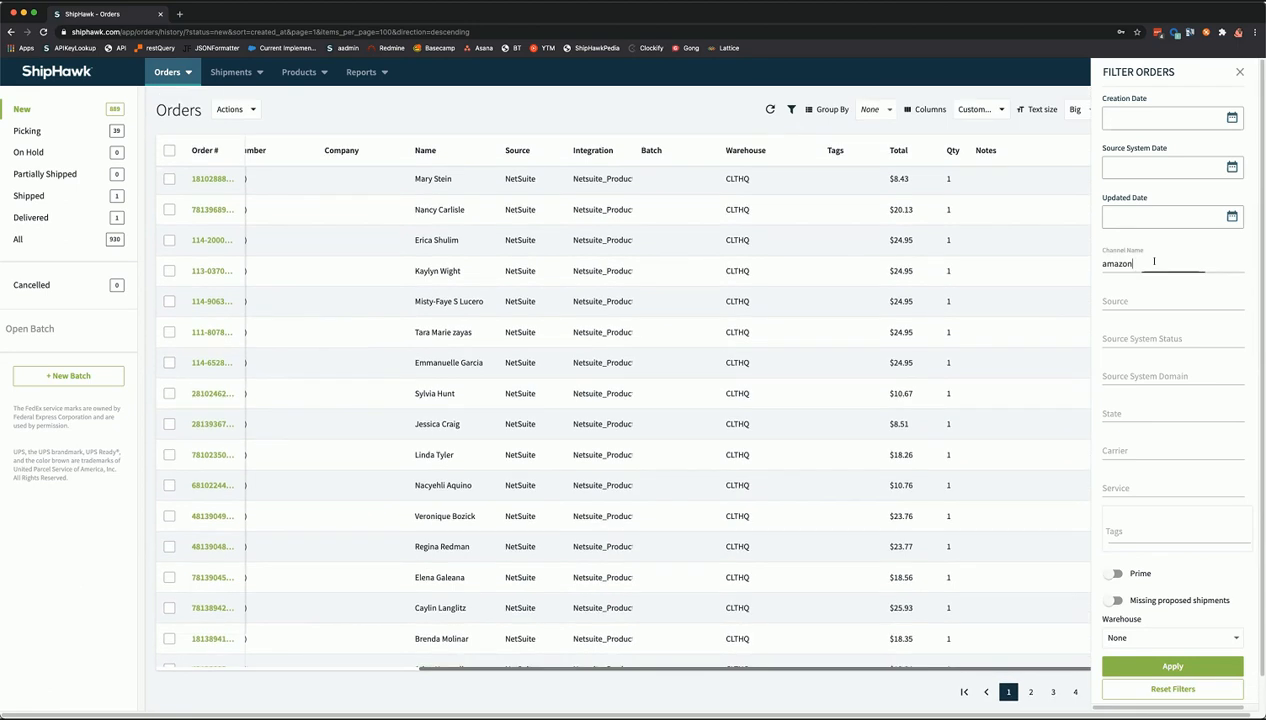
left_click(1154, 263)
left_click(1149, 692)
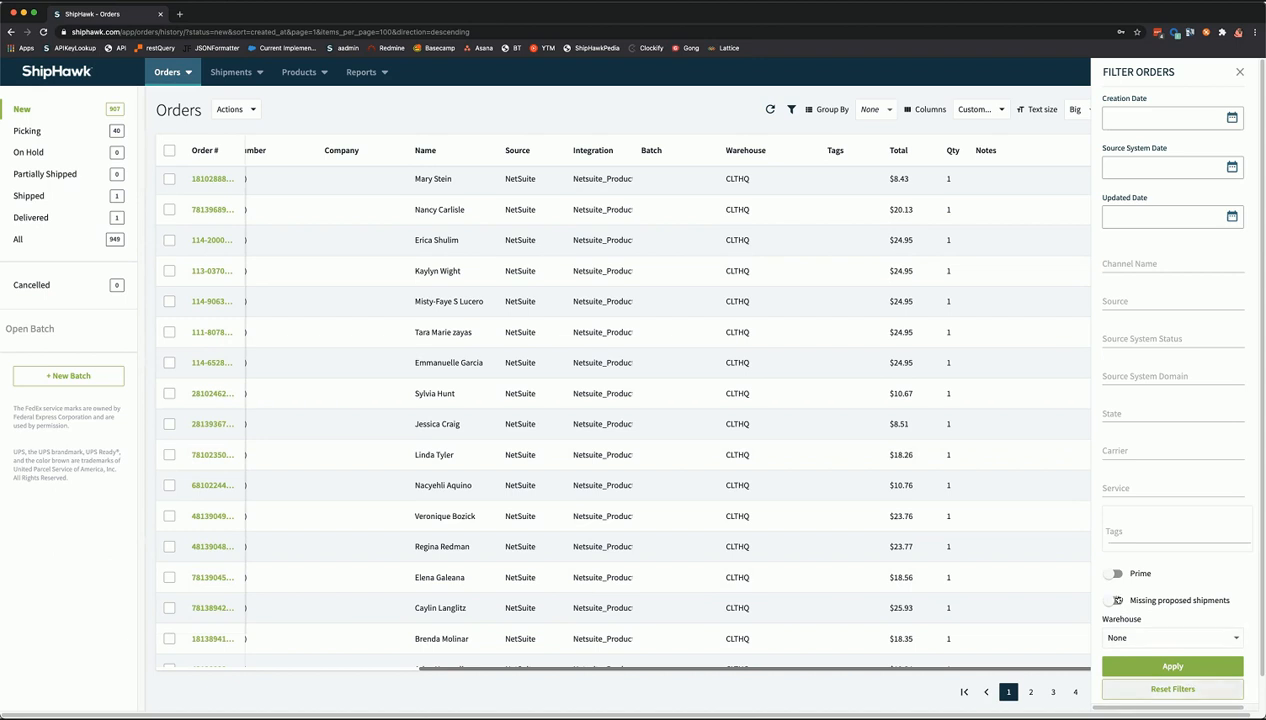
- Toggle Missing proposed shipments on and off, reapply, and close the filters panel
left_click(1117, 602)
left_click(1148, 669)
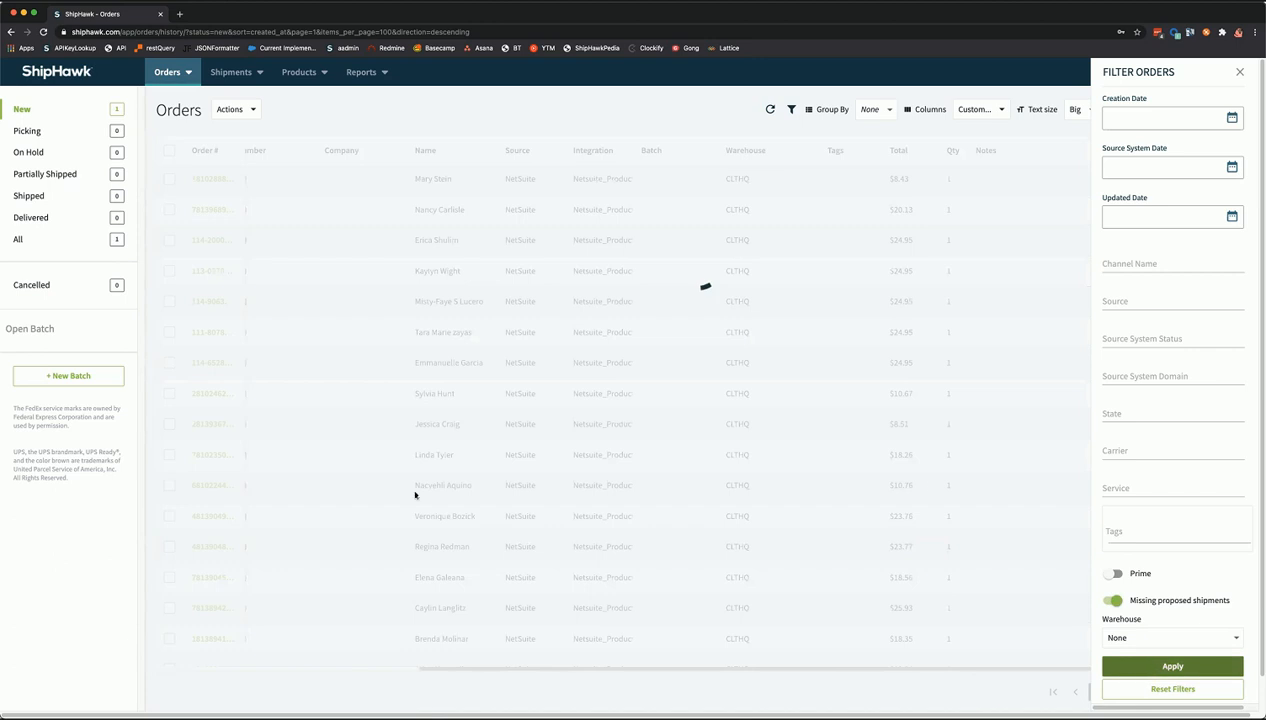
left_click_drag(434, 665, 170, 670)
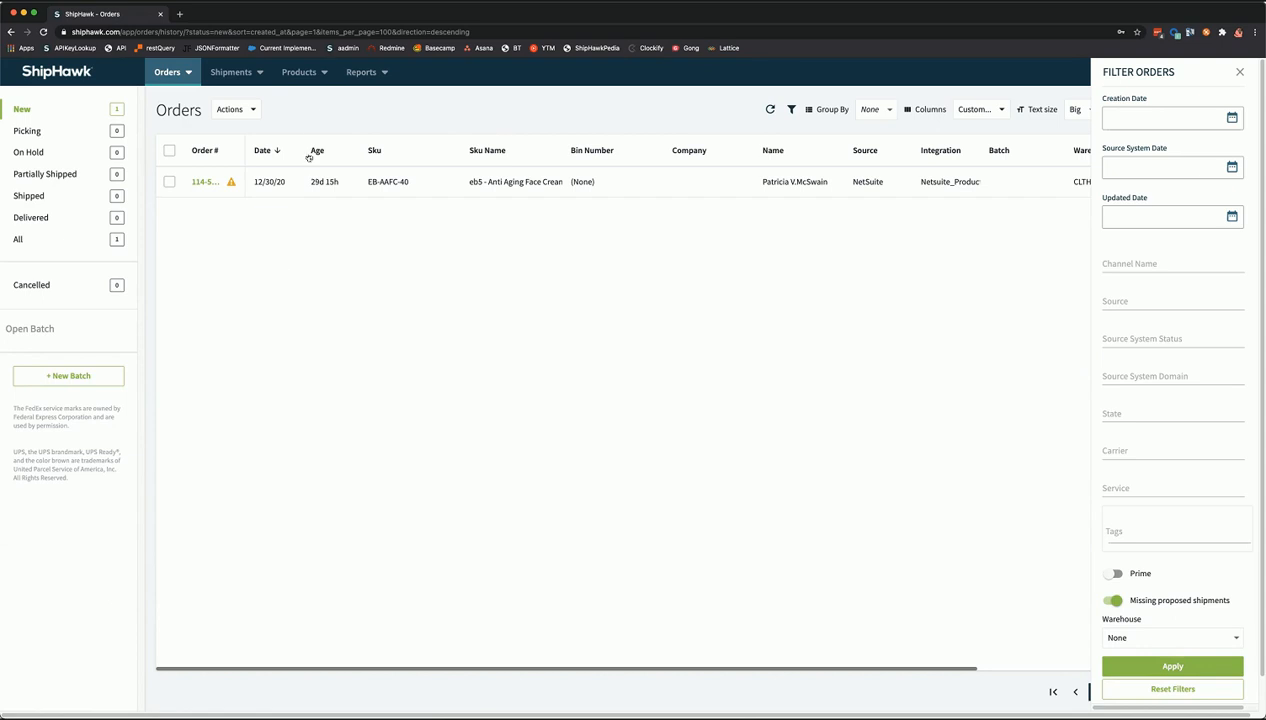
left_click(1114, 604)
left_click(1162, 668)
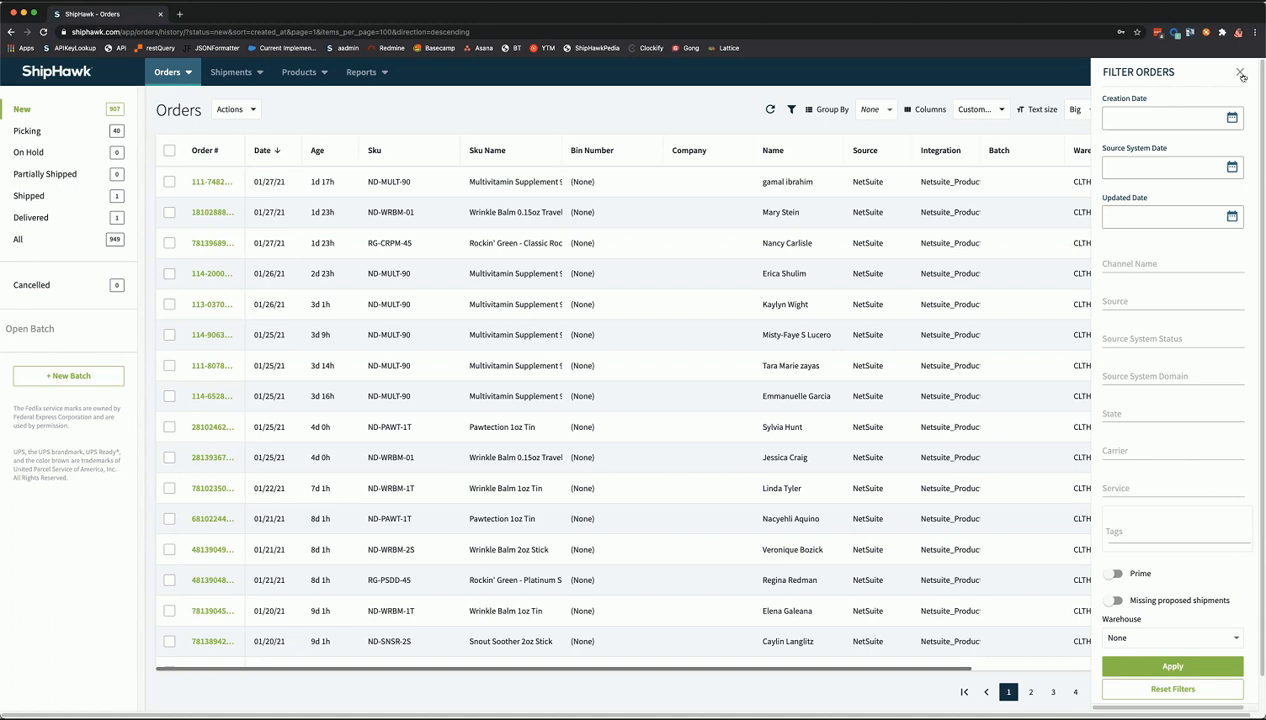
left_click(880, 111)
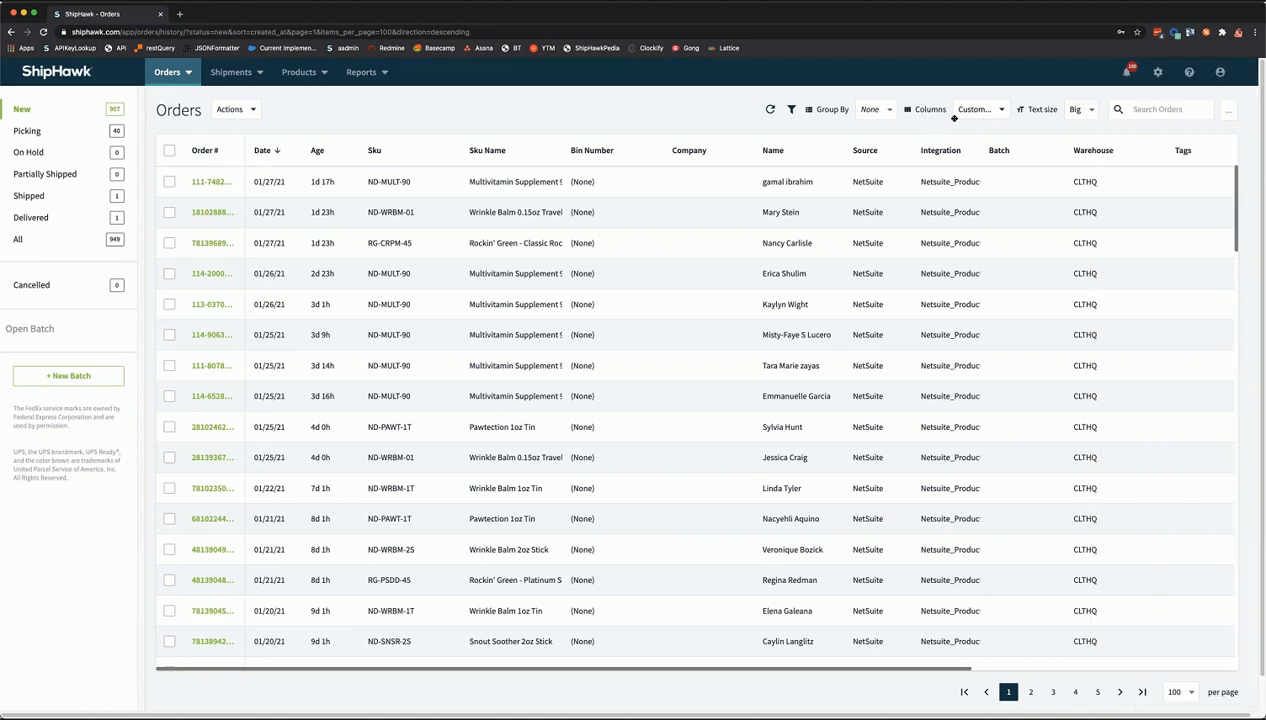
left_click(1076, 120)
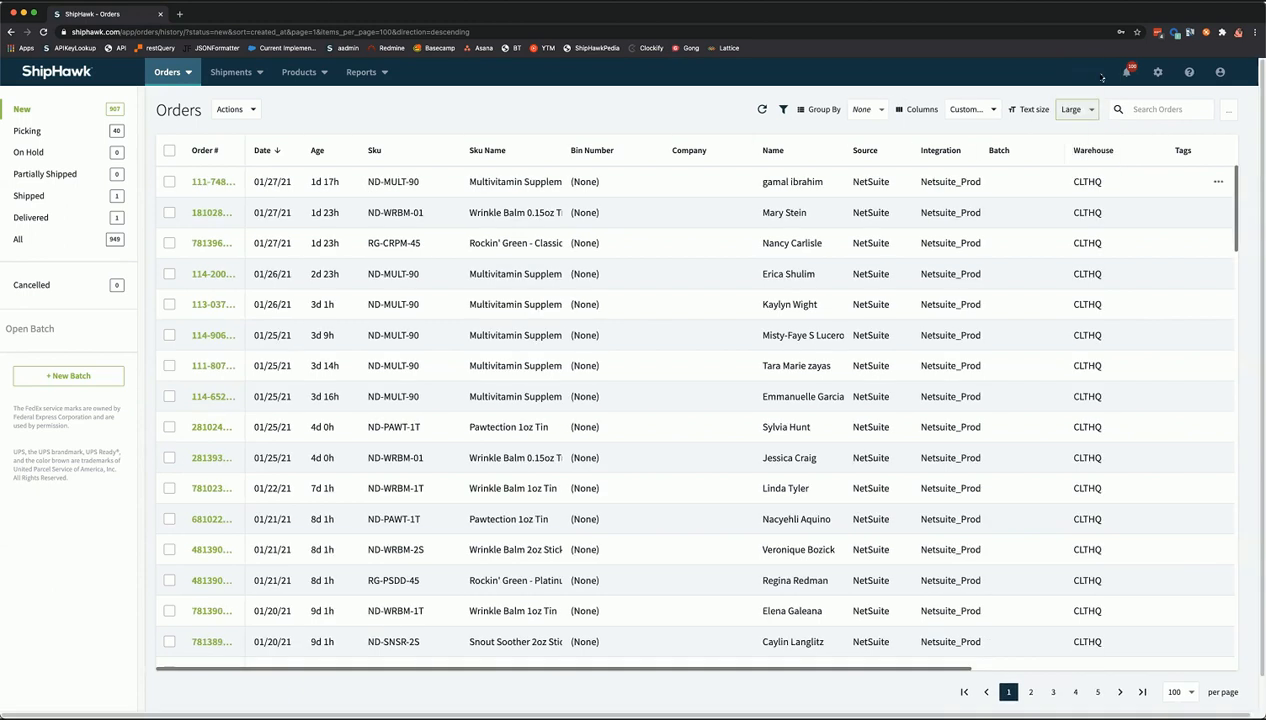
left_click(1072, 109)
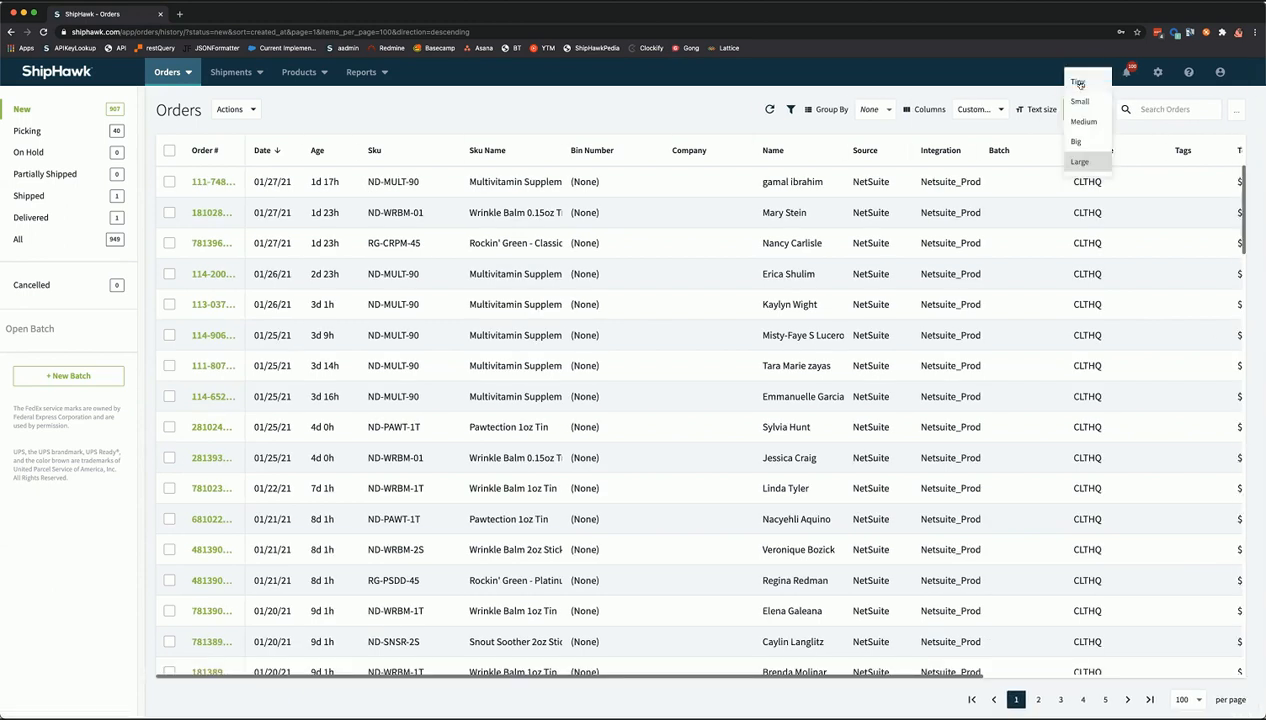
left_click(1079, 84)
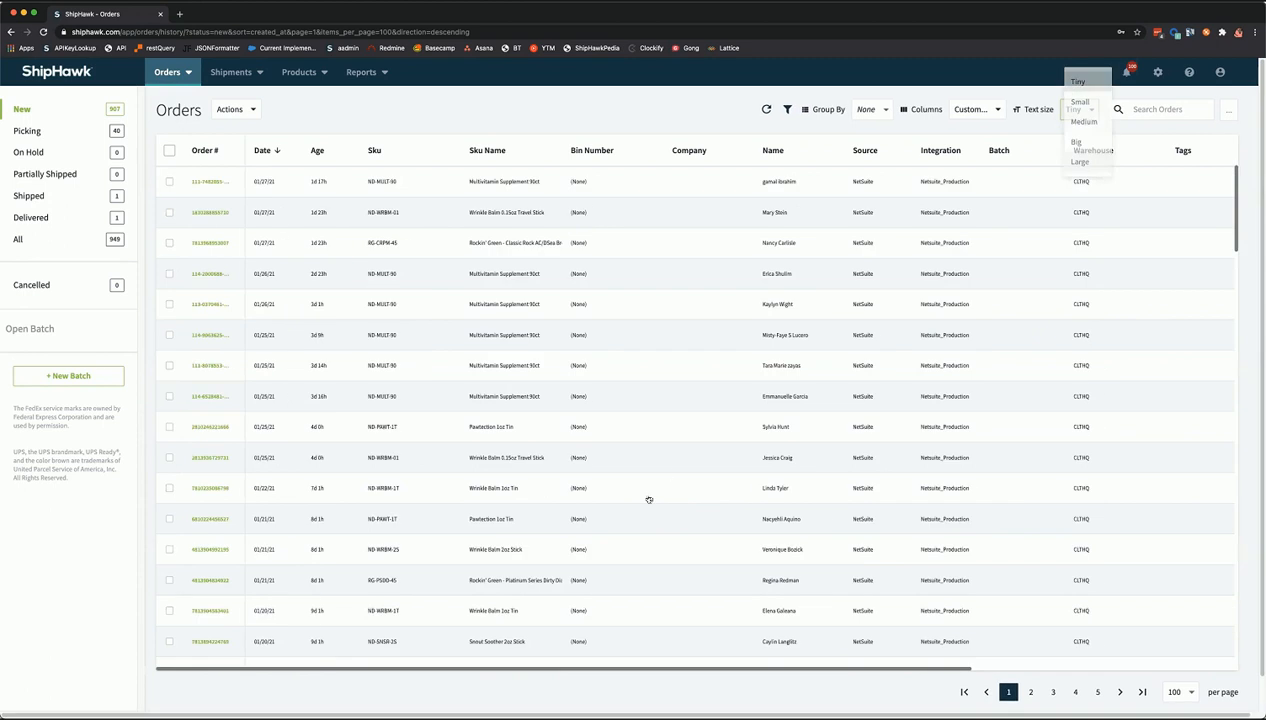
left_click(1070, 109)
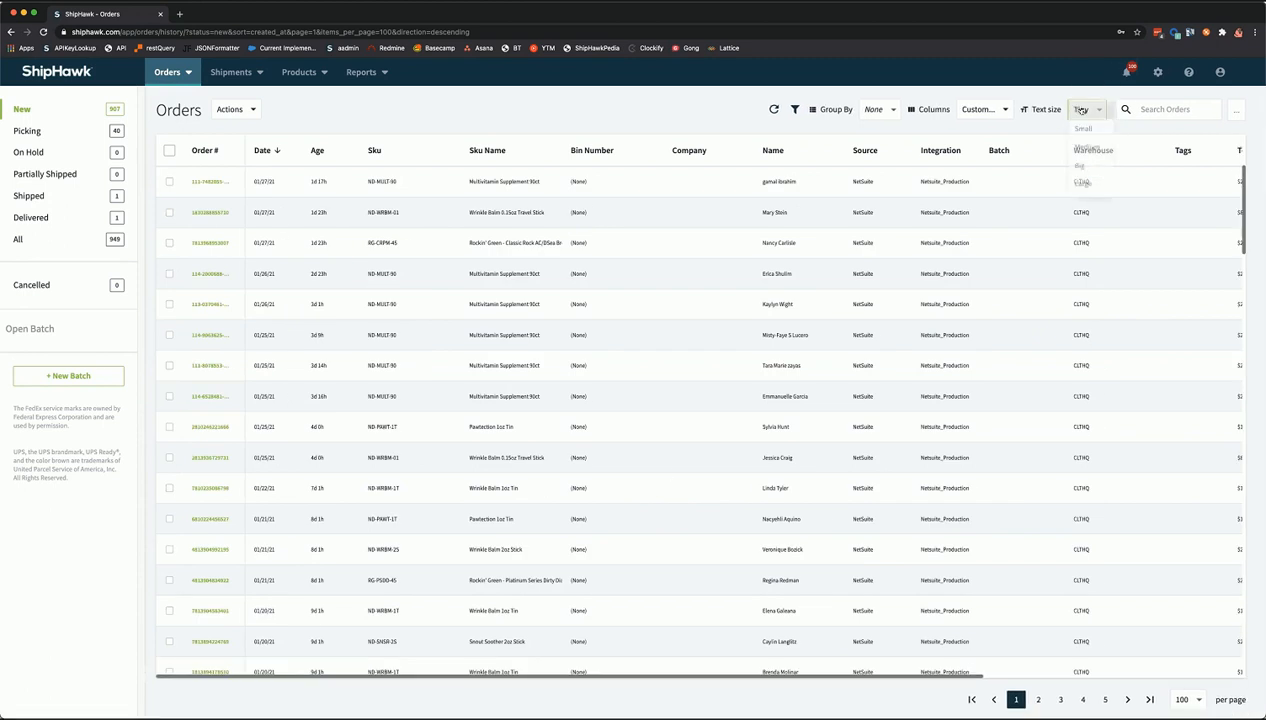
left_click(1084, 172)
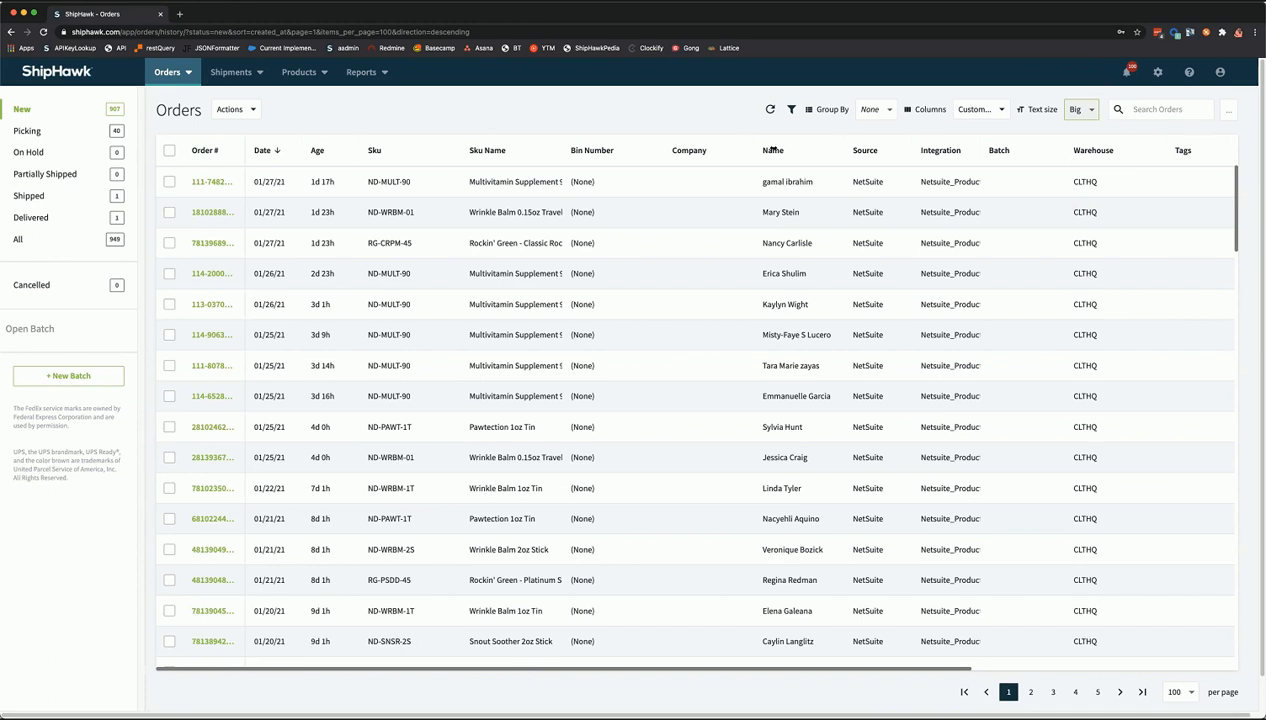
left_click(1160, 111)
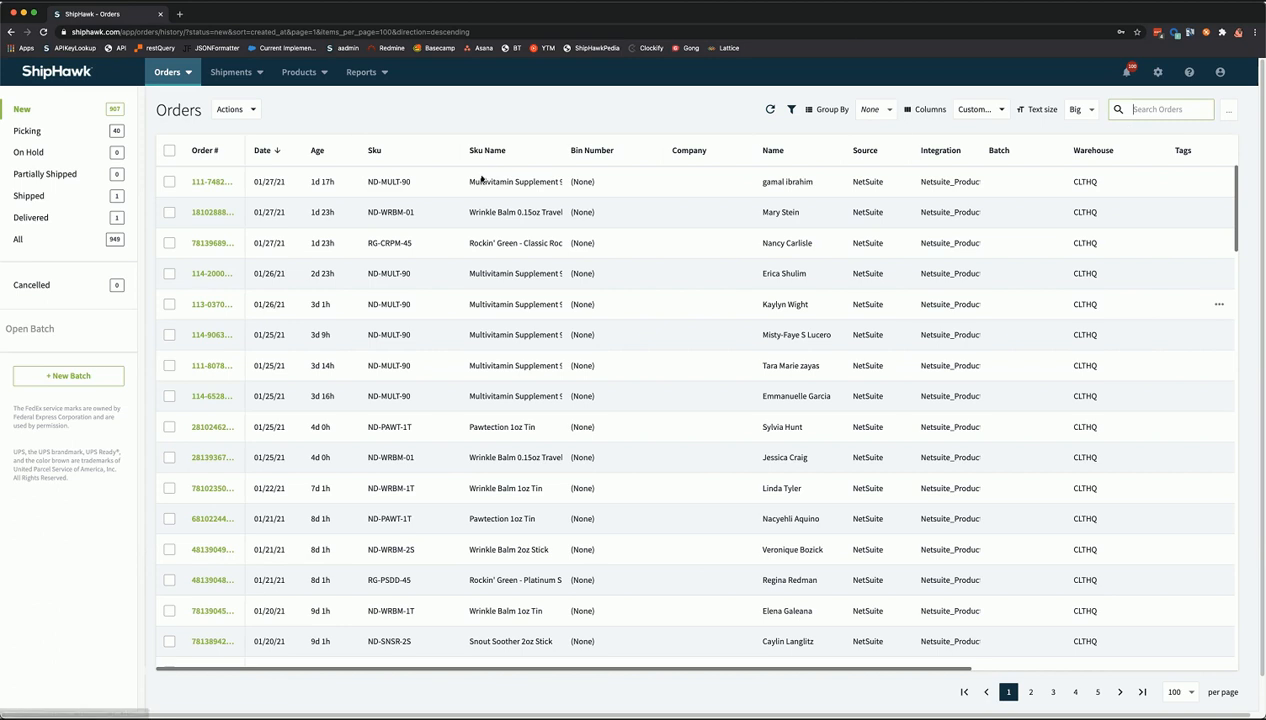
type("ama")
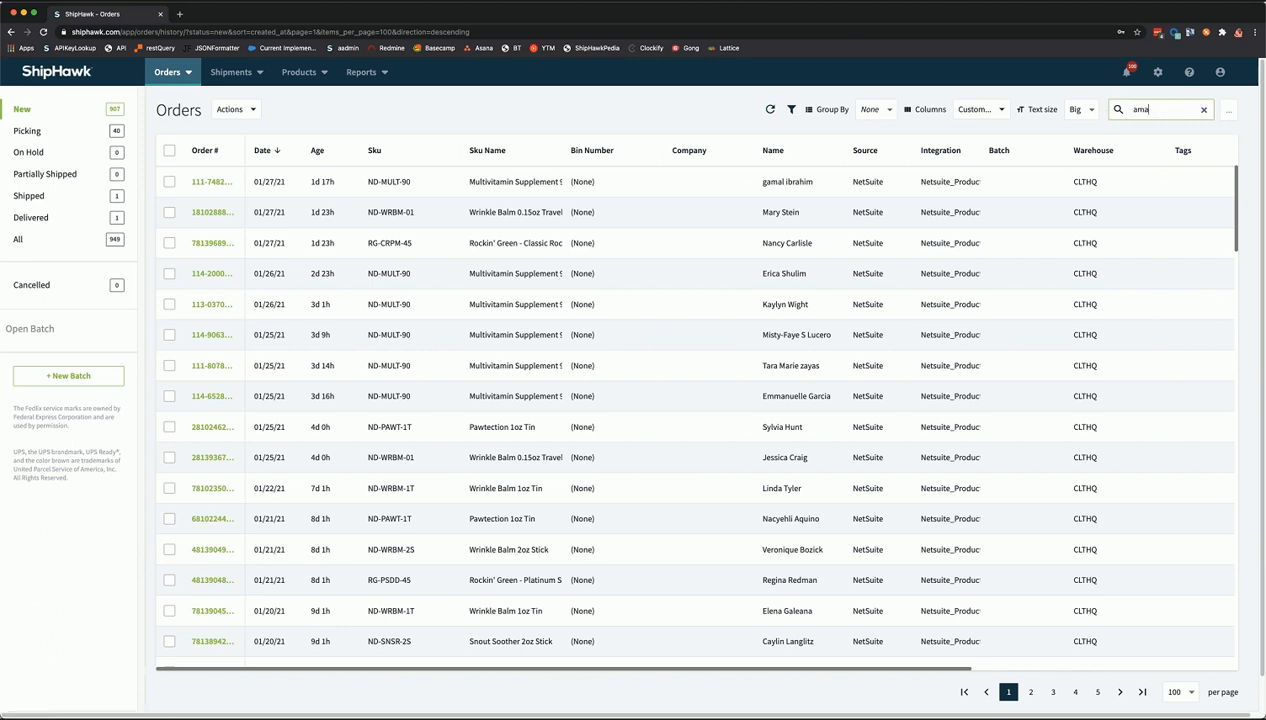
type("zon")
key("Return")
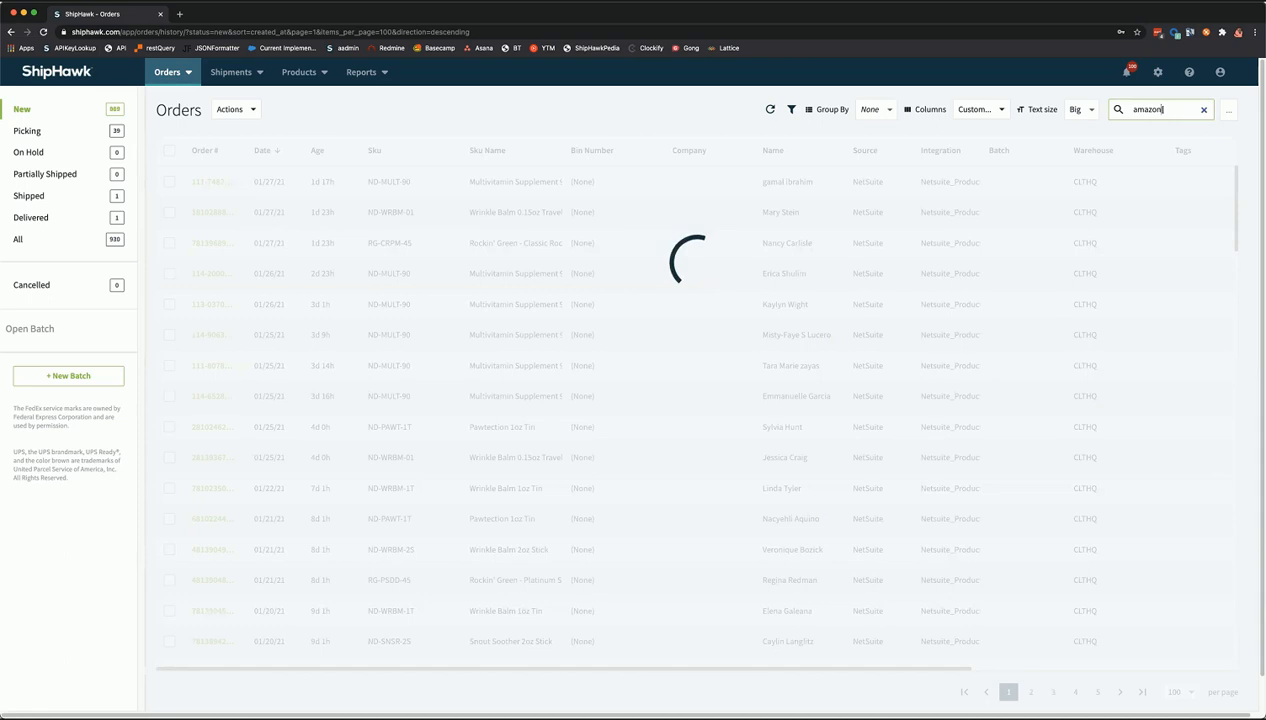
double_click(1169, 109)
key("BackSpace")
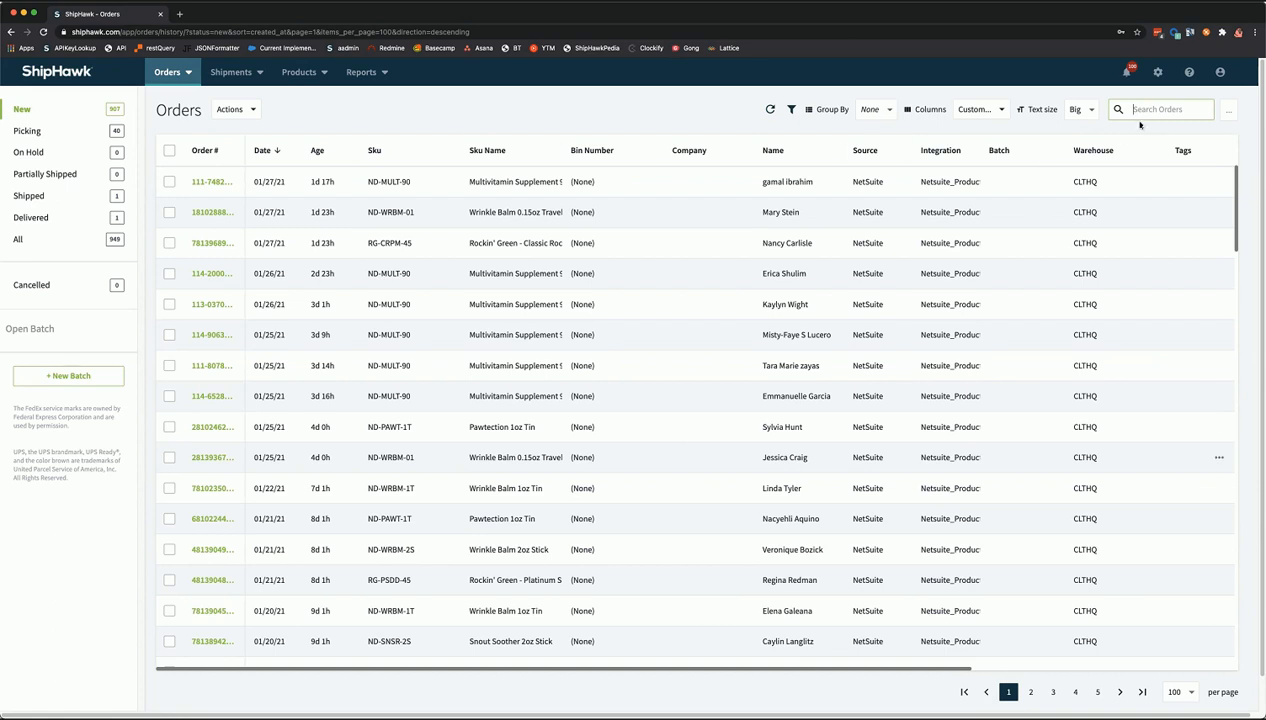
left_click(1224, 112)
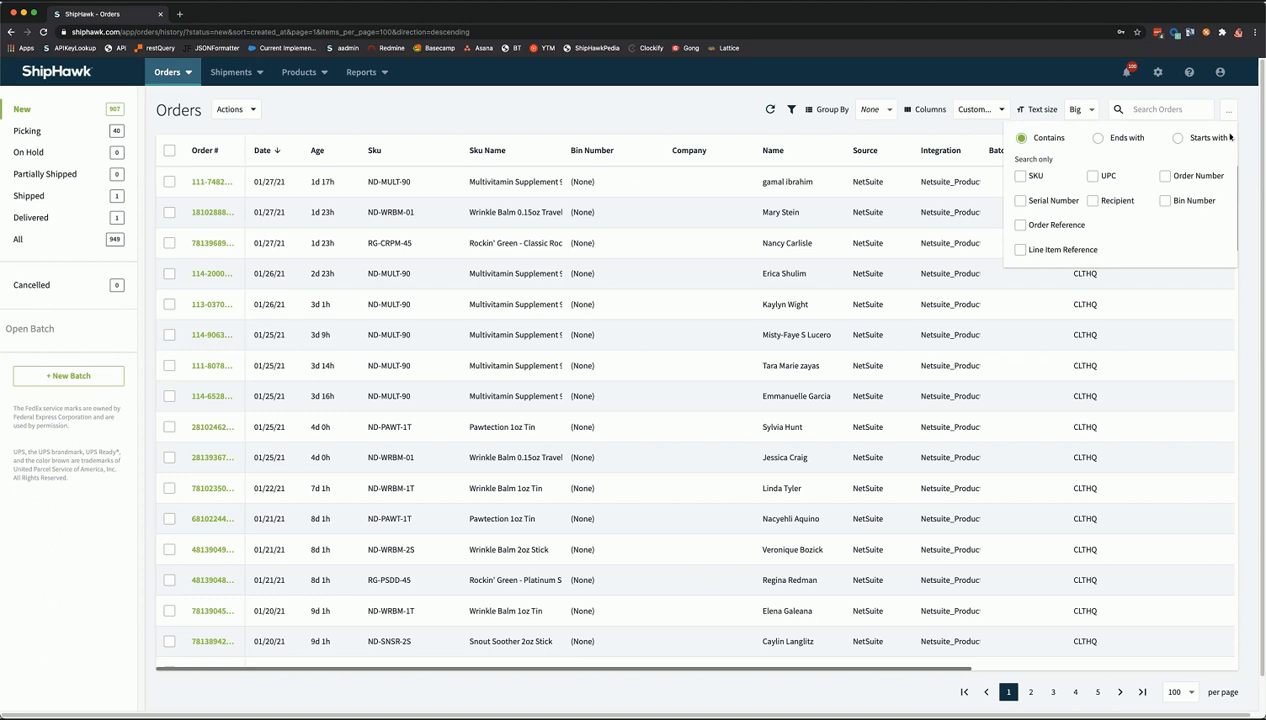
left_click(857, 160)
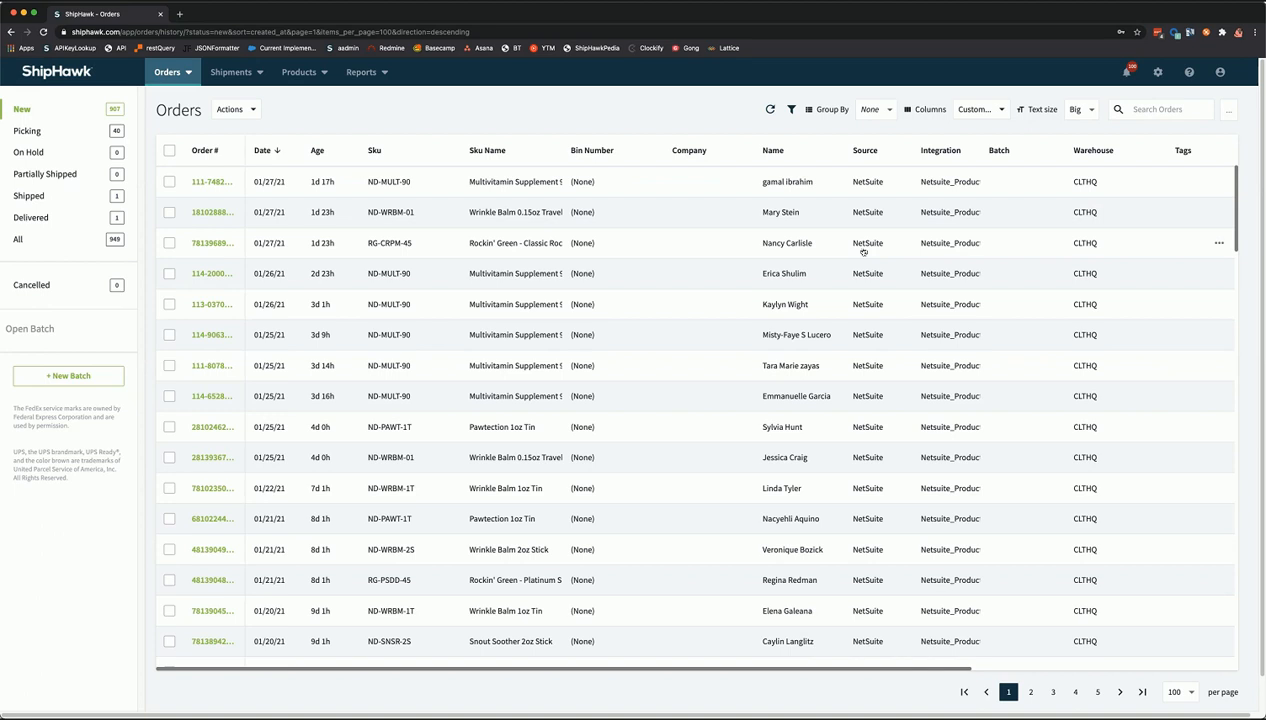
- Regroup orders by Item SKU and toggle the ND-MULT-90 group checkbox on and off
left_click(862, 114)
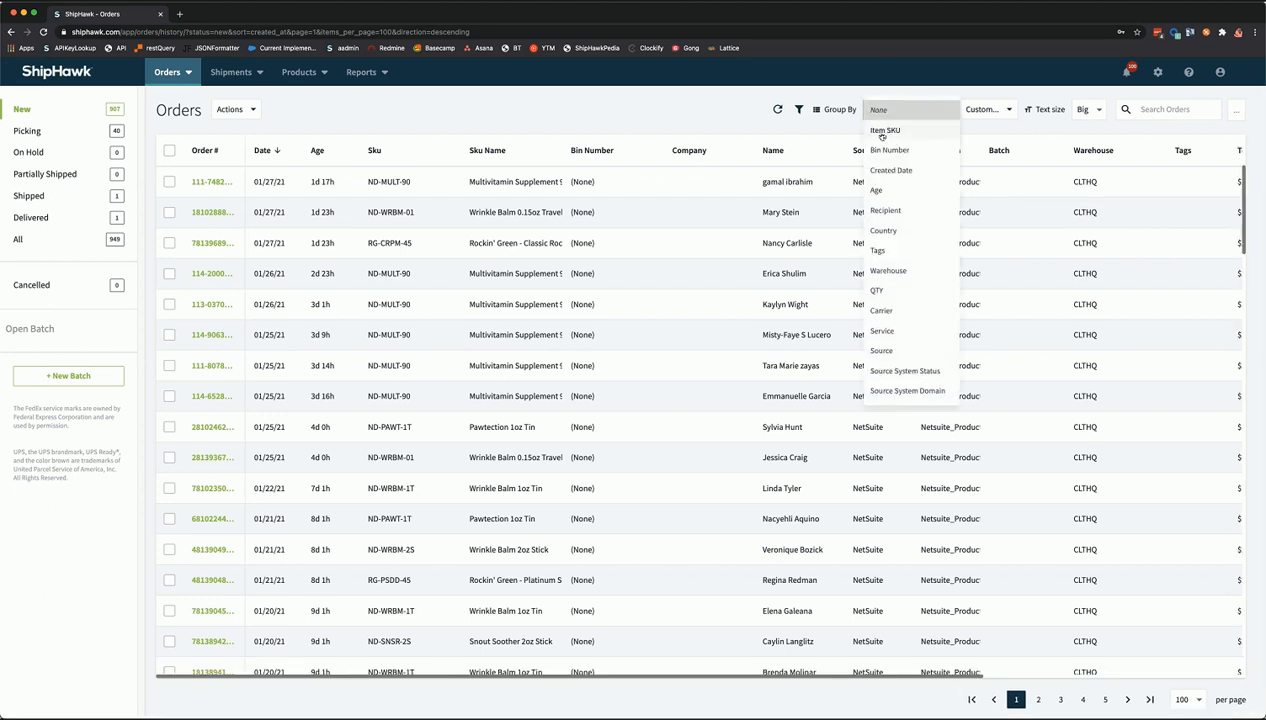
left_click(882, 131)
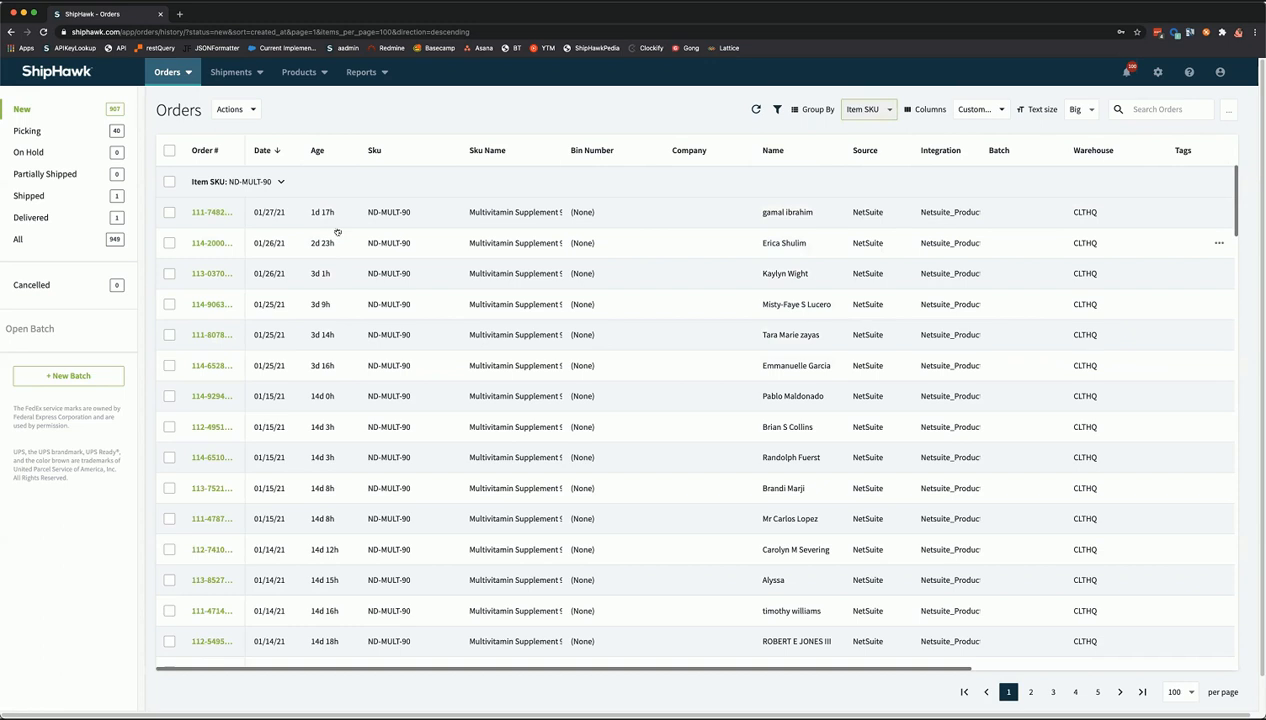
left_click(170, 183)
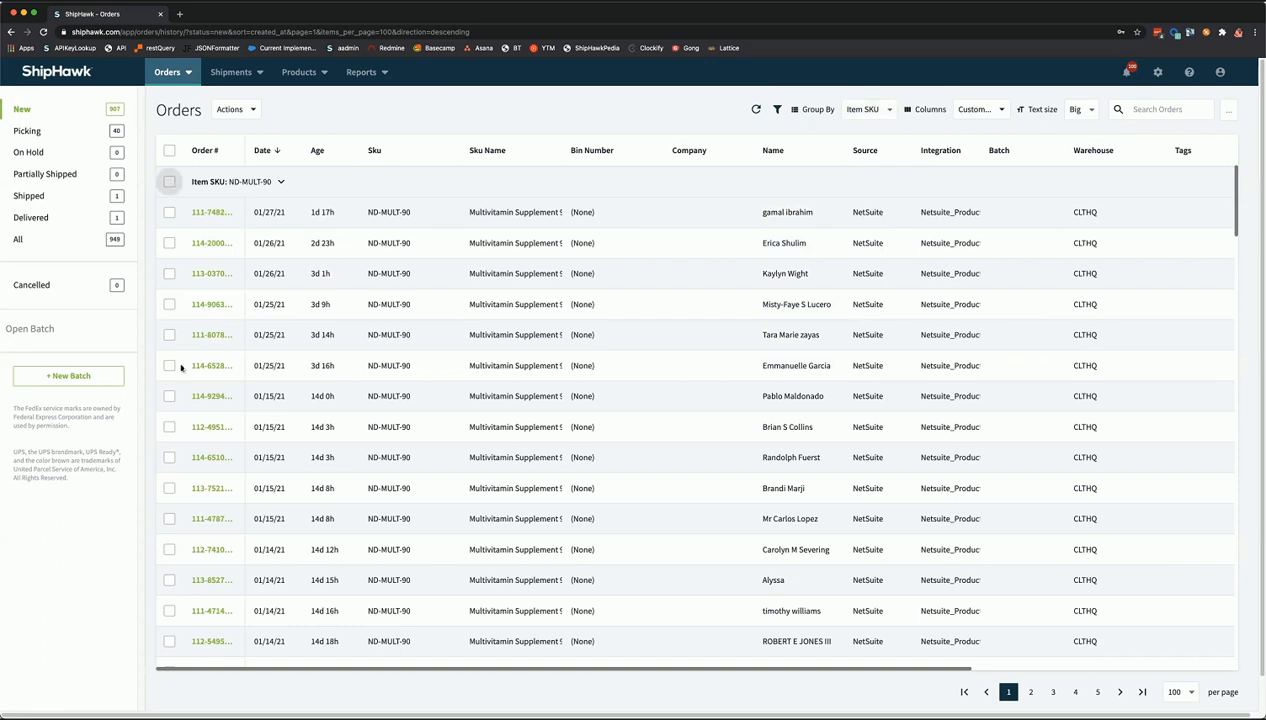
left_click(170, 183)
- Tick the first, second and fourth ND-MULT-90 orders and show the Actions list
left_click(170, 212)
left_click(170, 243)
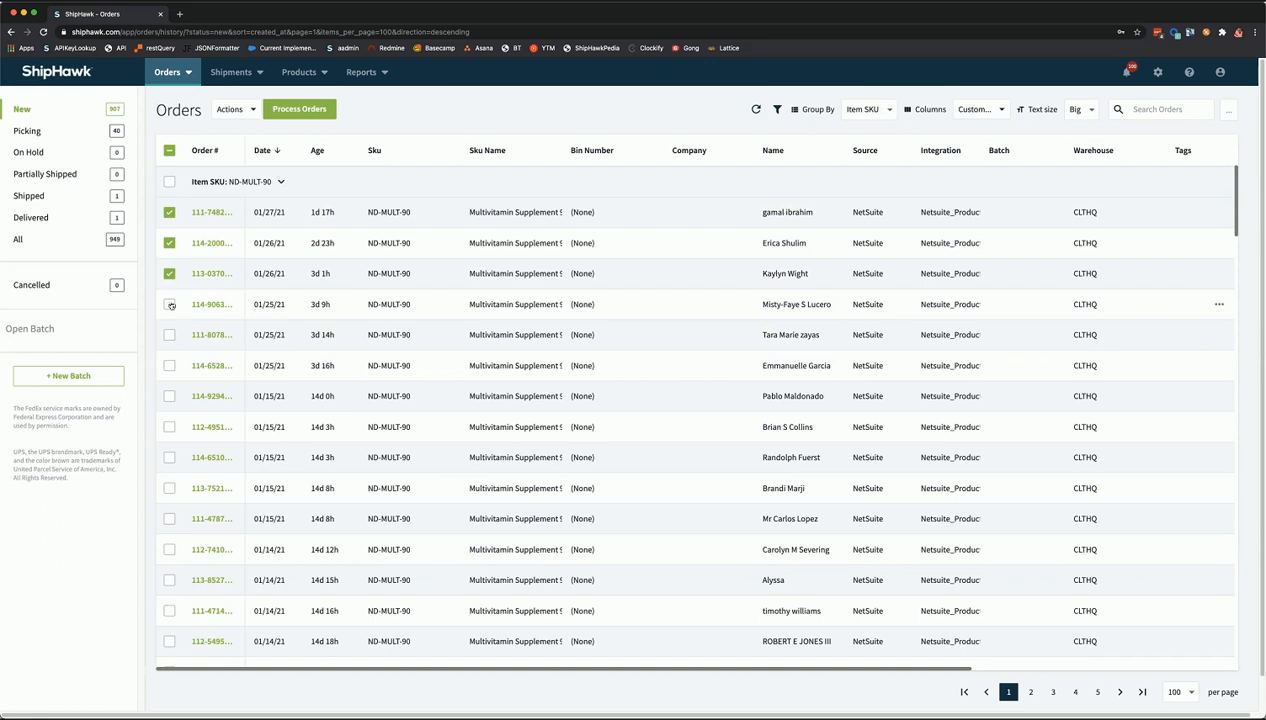
left_click(170, 304)
left_click(238, 109)
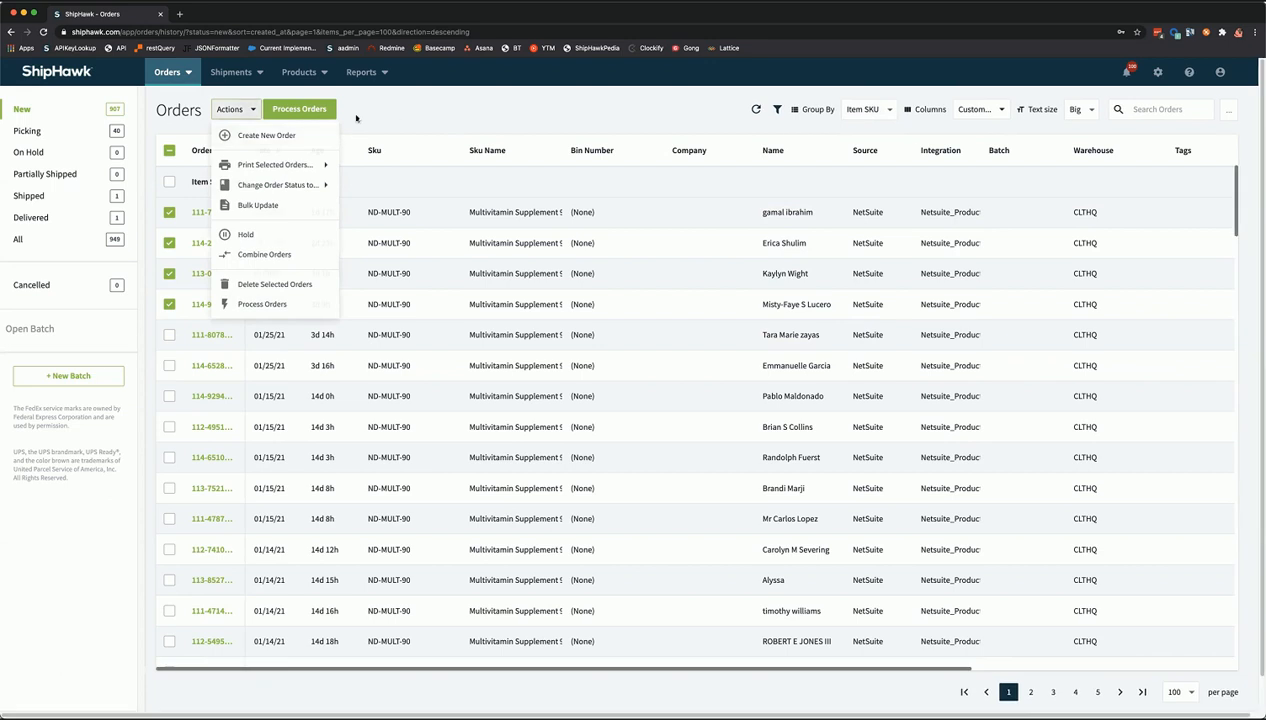
- Close the Actions menu, go to Process Orders and add a new batch, Batch #1
left_click(303, 110)
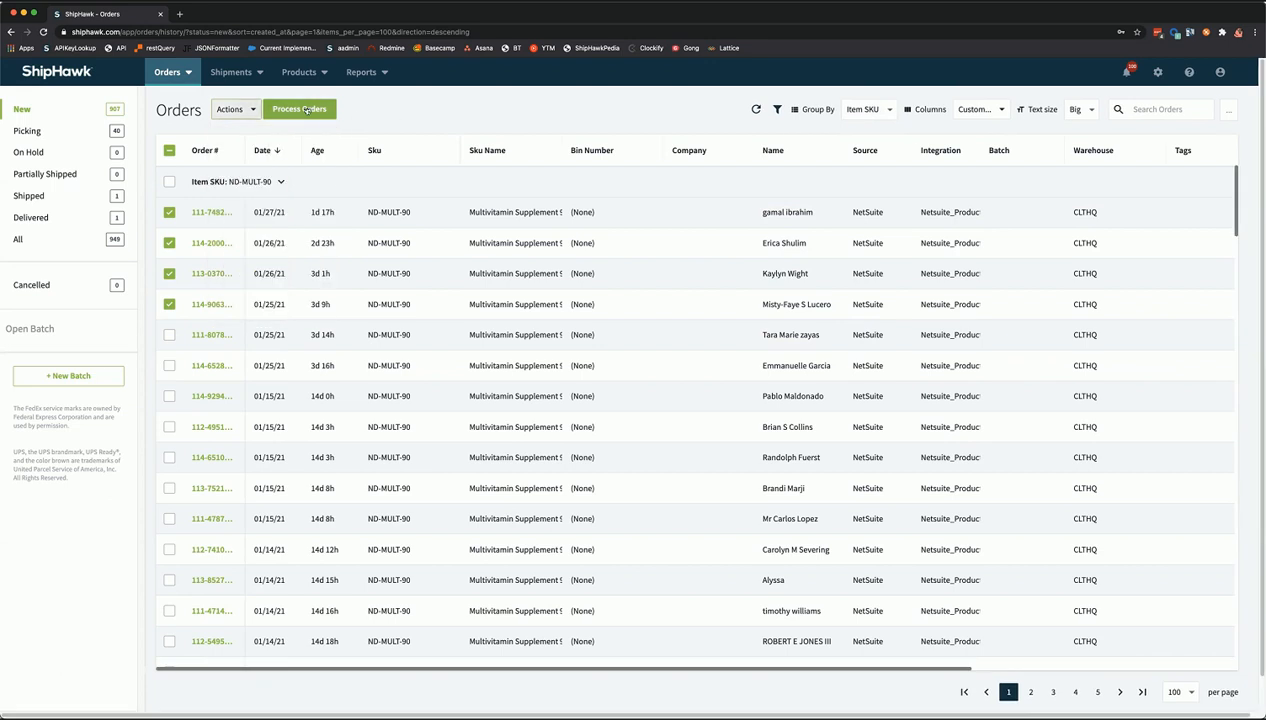
left_click(306, 110)
left_click(63, 378)
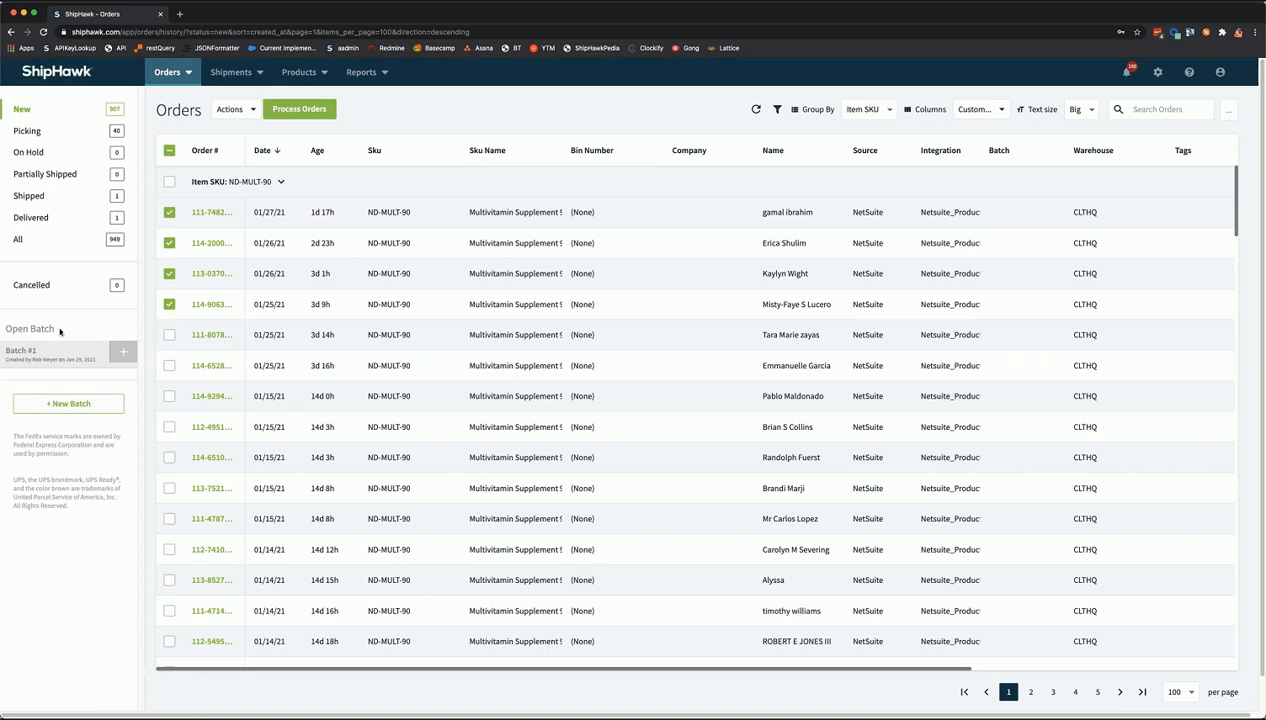
- Add the four selected ND-MULT-90 orders to Batch #1 and view that batch
left_click(124, 353)
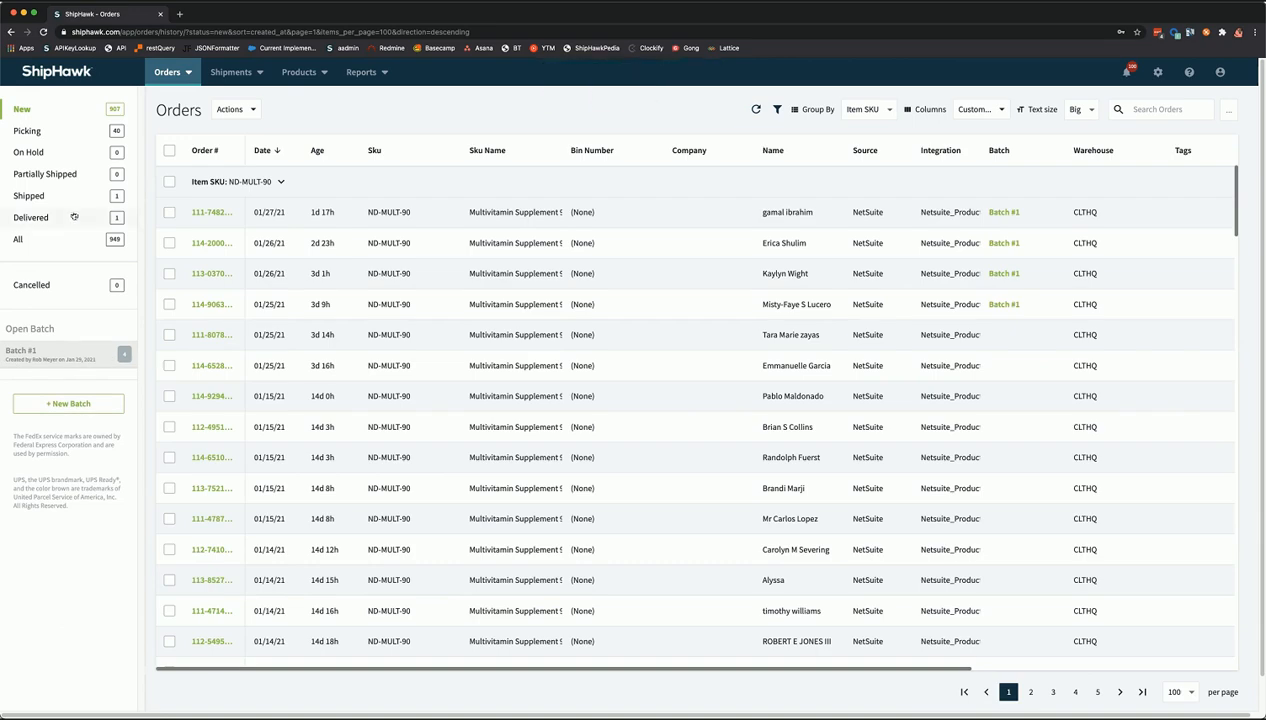
left_click(65, 357)
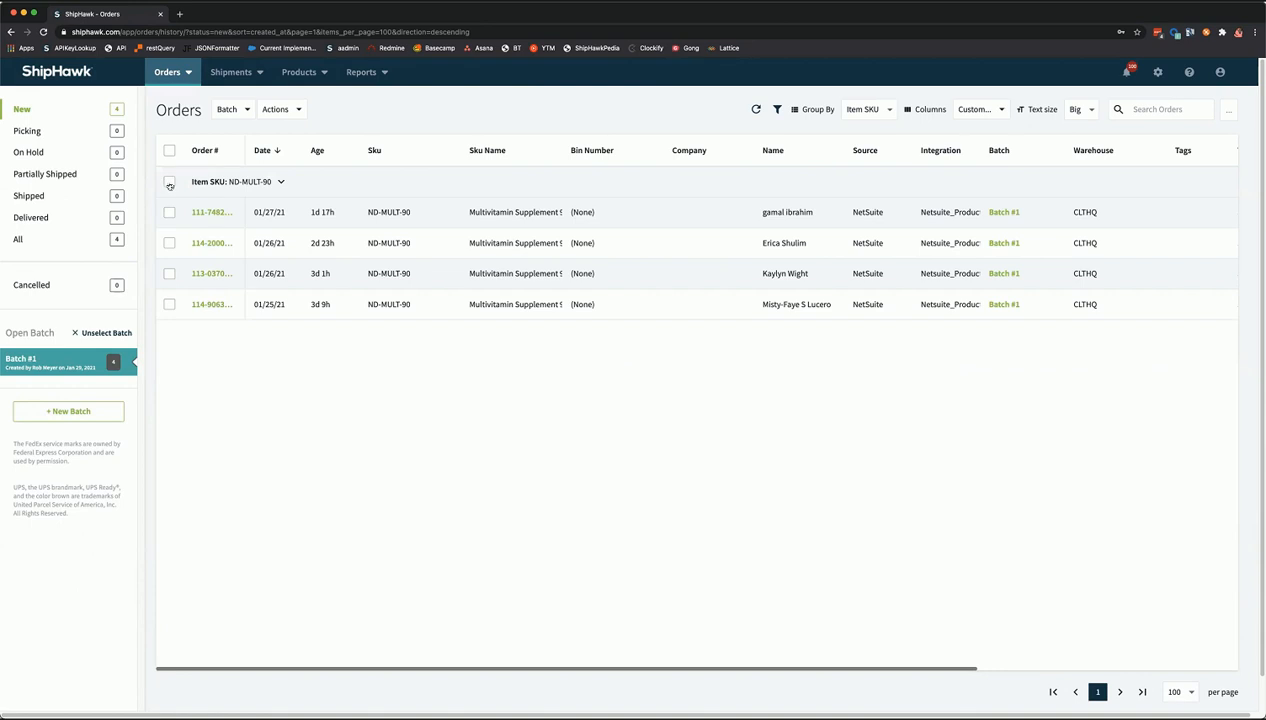
- Select all four Batch #1 orders, choose Process Orders and open the Batch dropdown
left_click(169, 151)
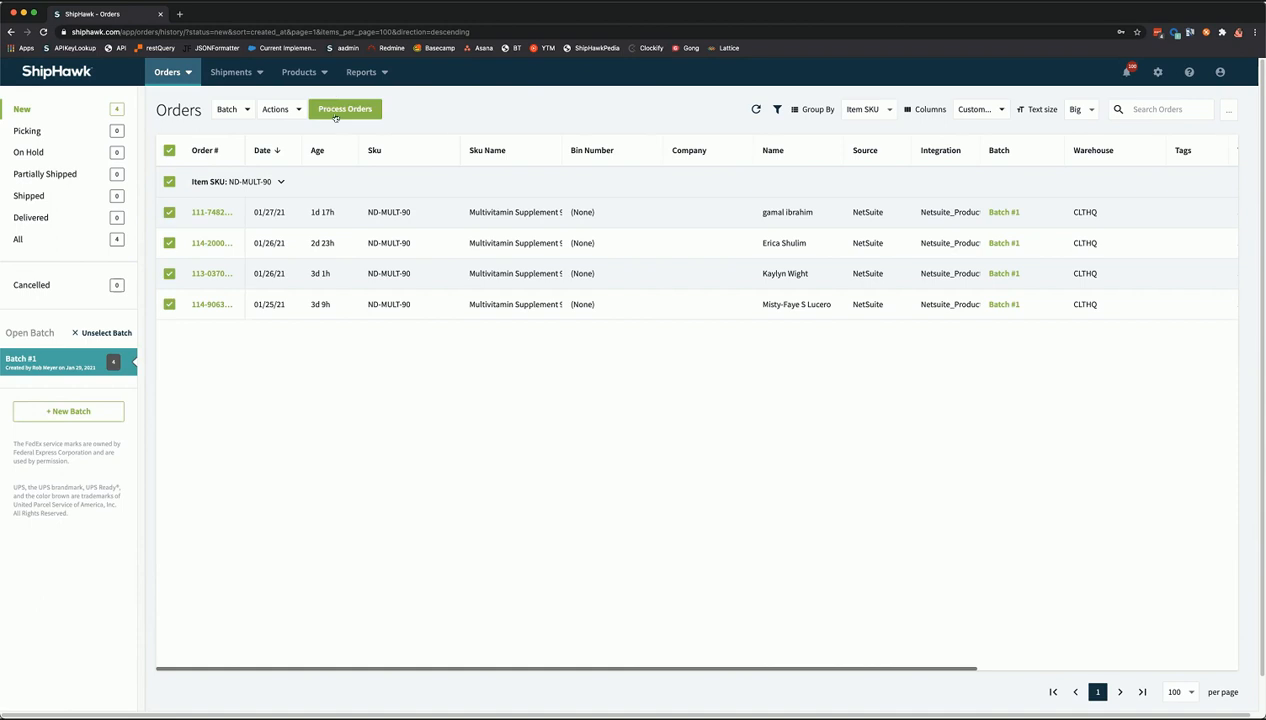
left_click(335, 117)
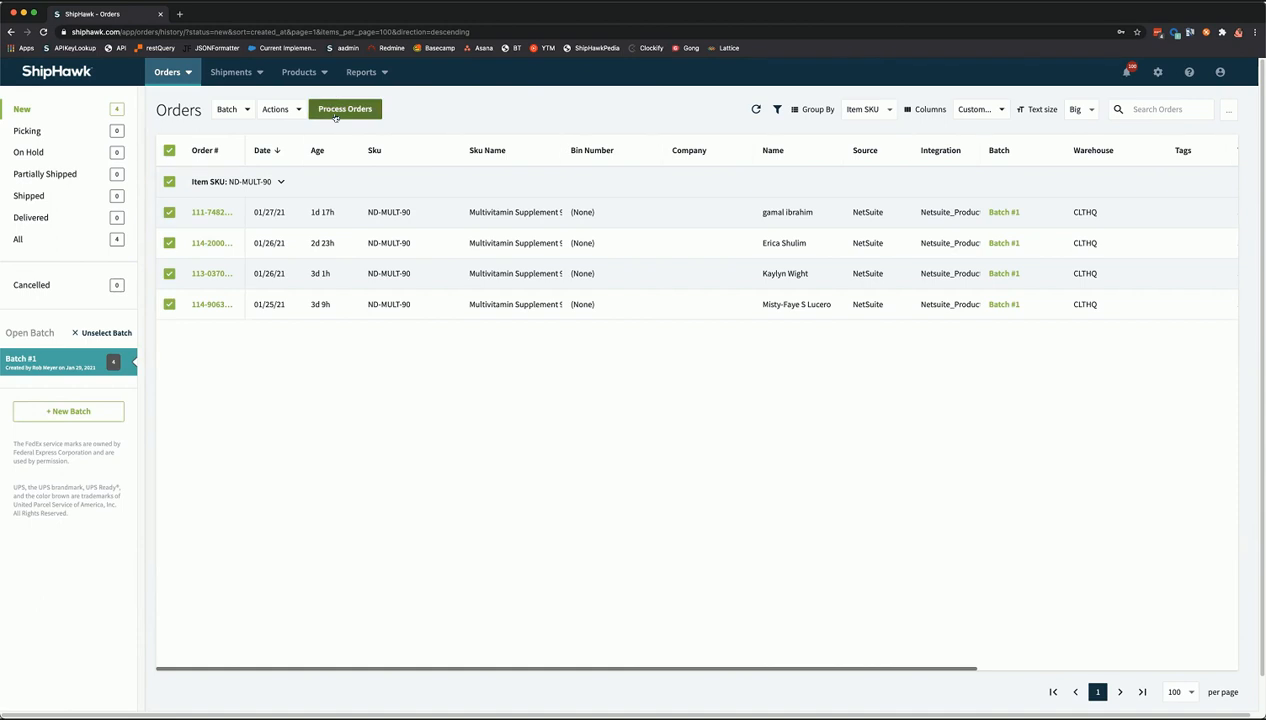
left_click(237, 115)
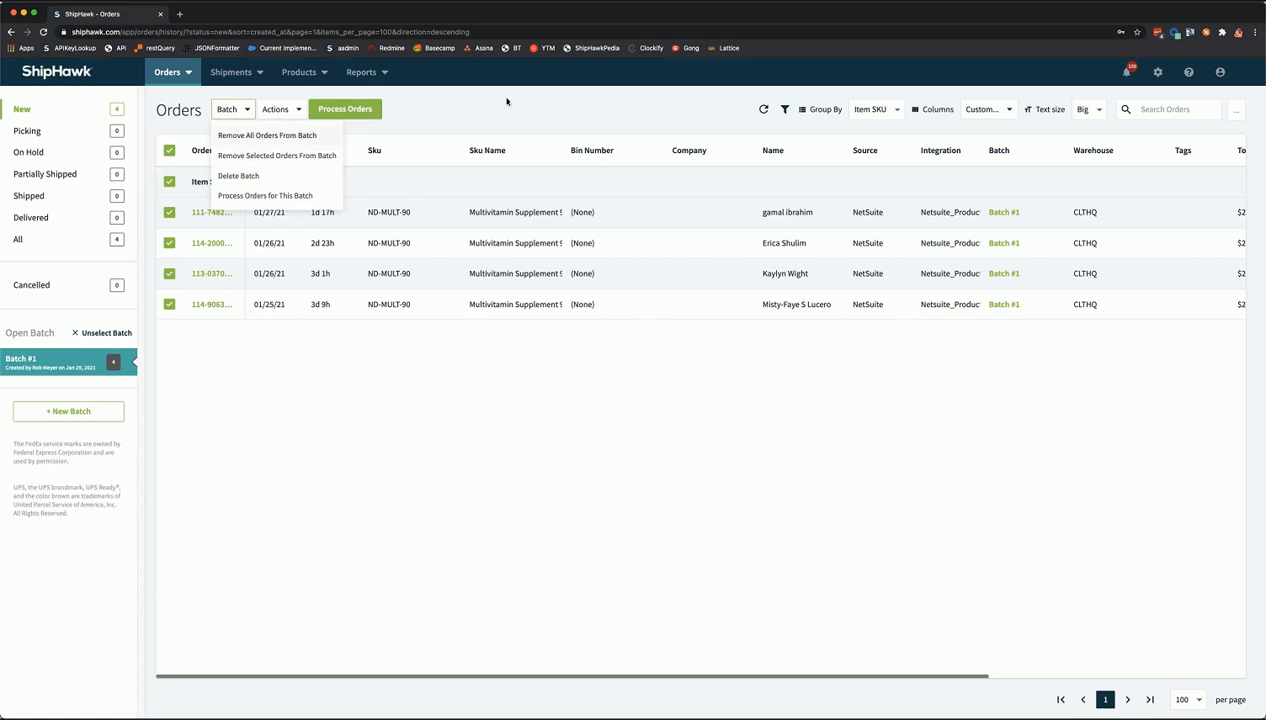
- From the Actions menu, past Print and Change Order Status, choose Bulk Update for Batch #1's orders
left_click(297, 116)
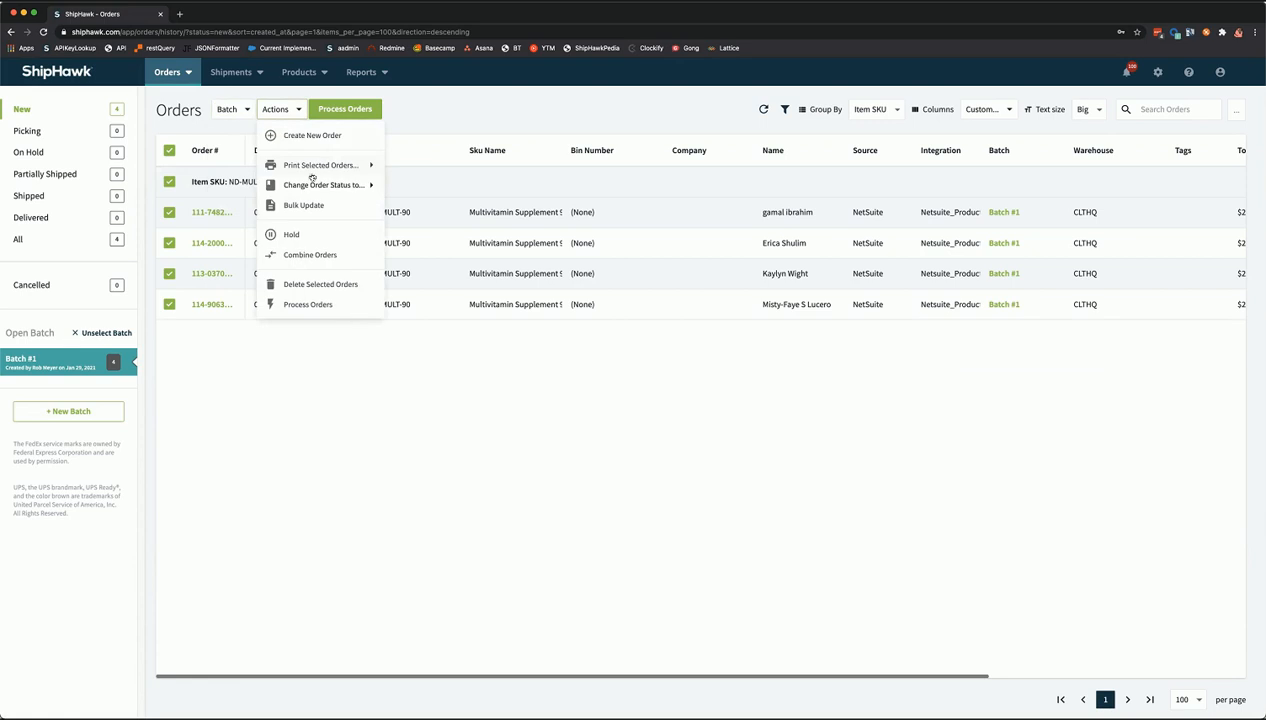
mouse_move(318, 166)
mouse_move(340, 185)
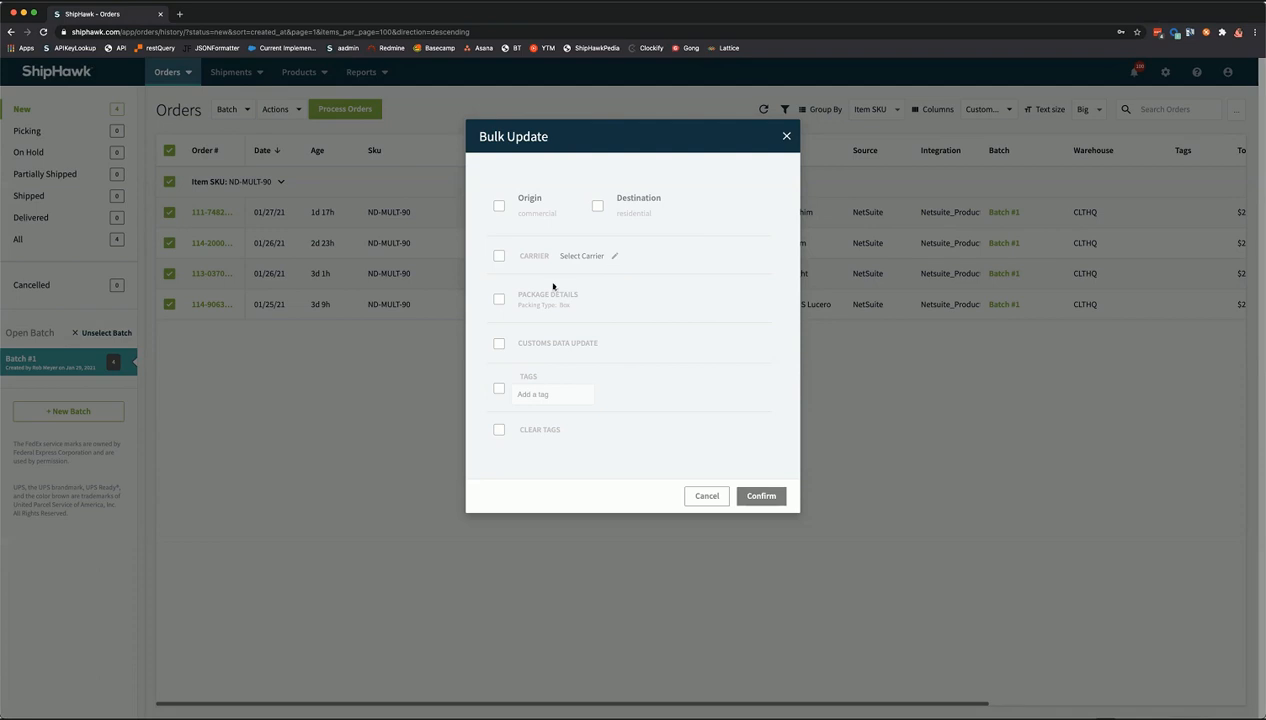
- Toggle Package Details, Tags and Clear Tags, then dismiss Bulk Update without applying anything
left_click(500, 300)
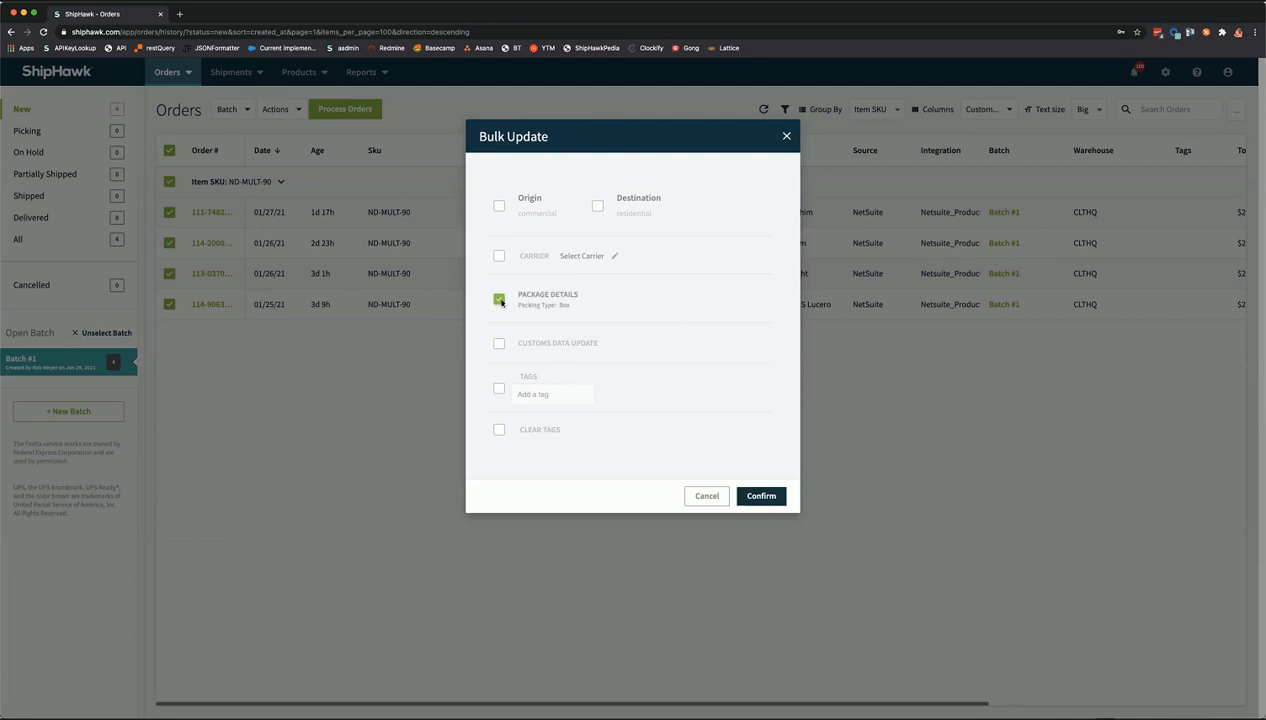
left_click(500, 300)
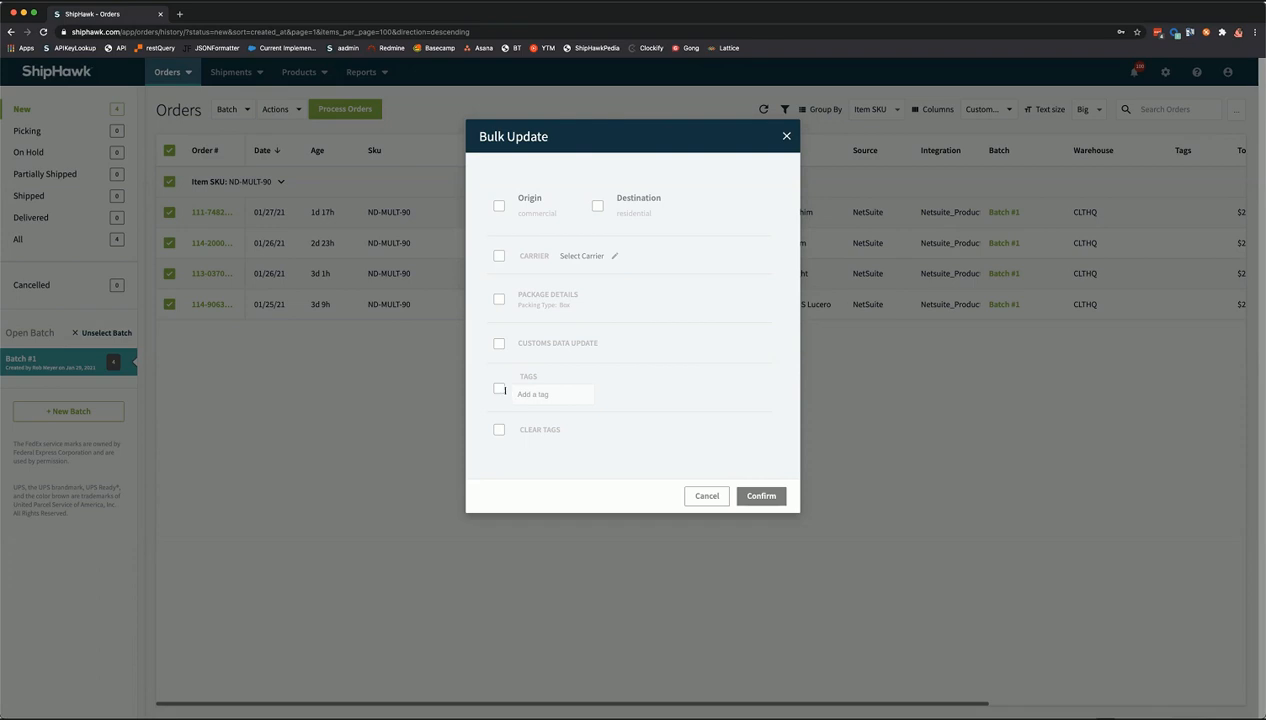
left_click(500, 390)
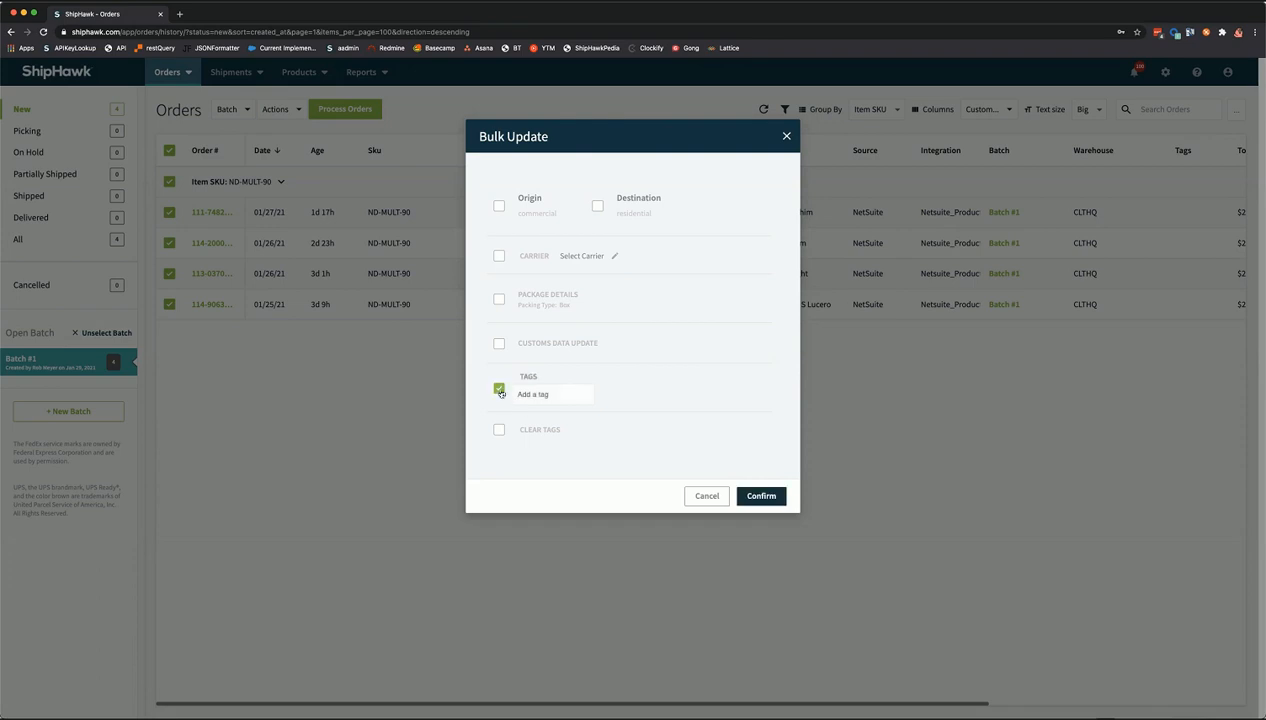
left_click(499, 430)
left_click(786, 136)
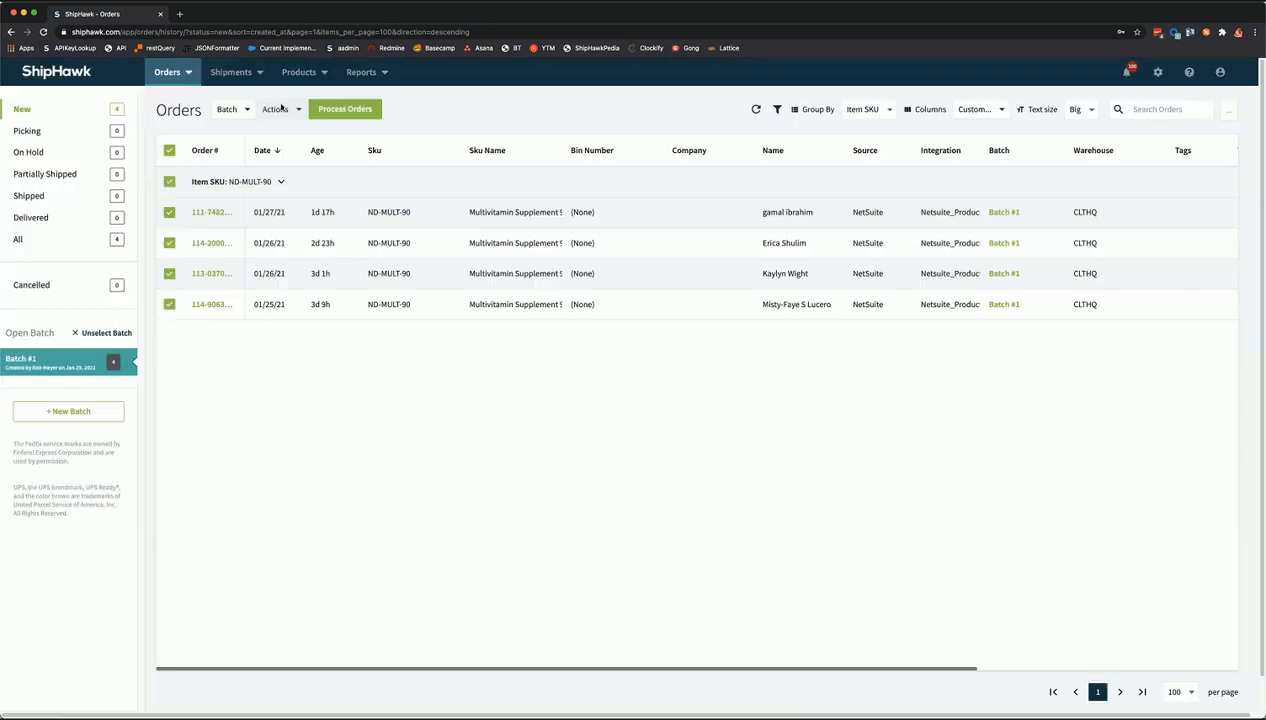
- Process Batch #1's four ND-MULT-90 orders as 4 orders and 4 shipments
left_click(280, 109)
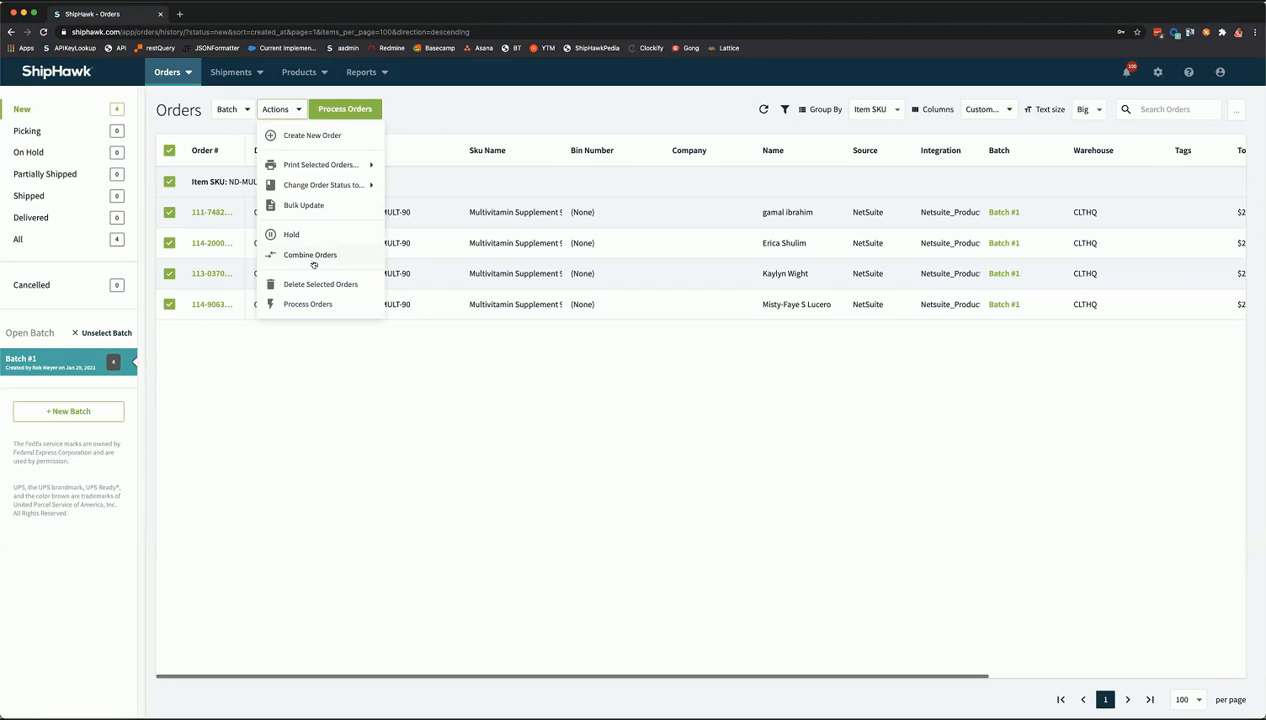
left_click(475, 119)
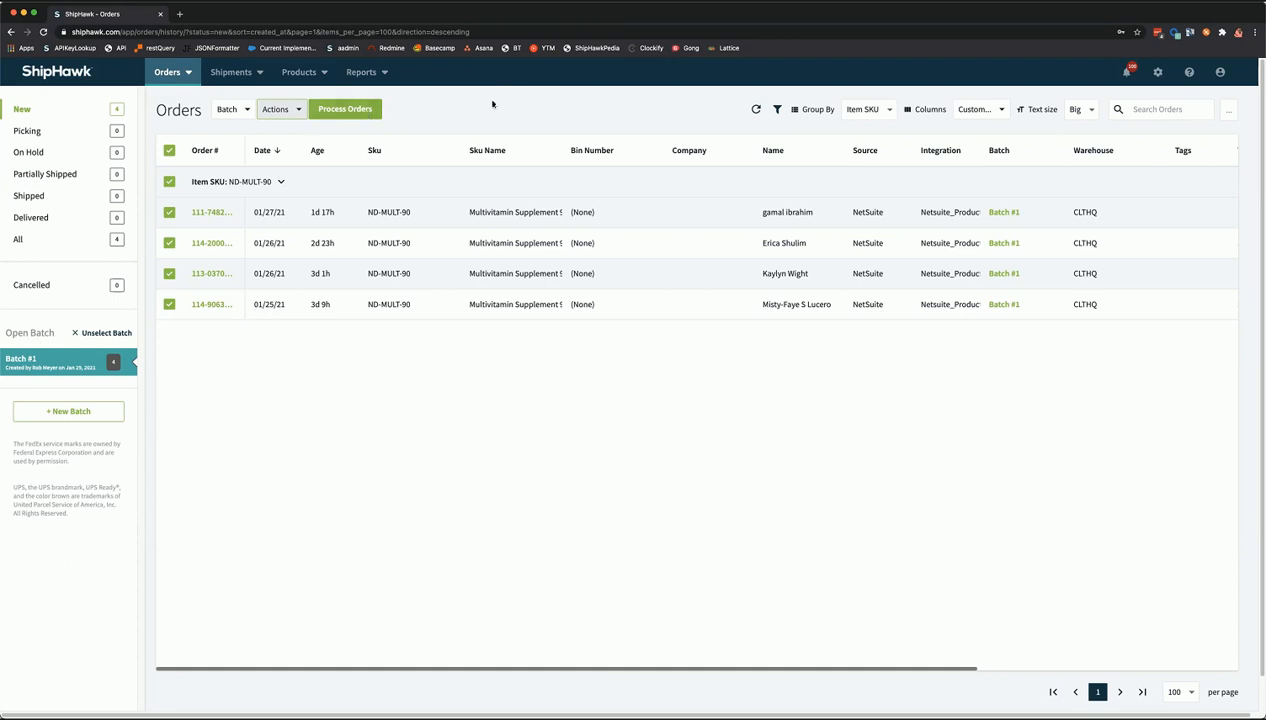
left_click(366, 114)
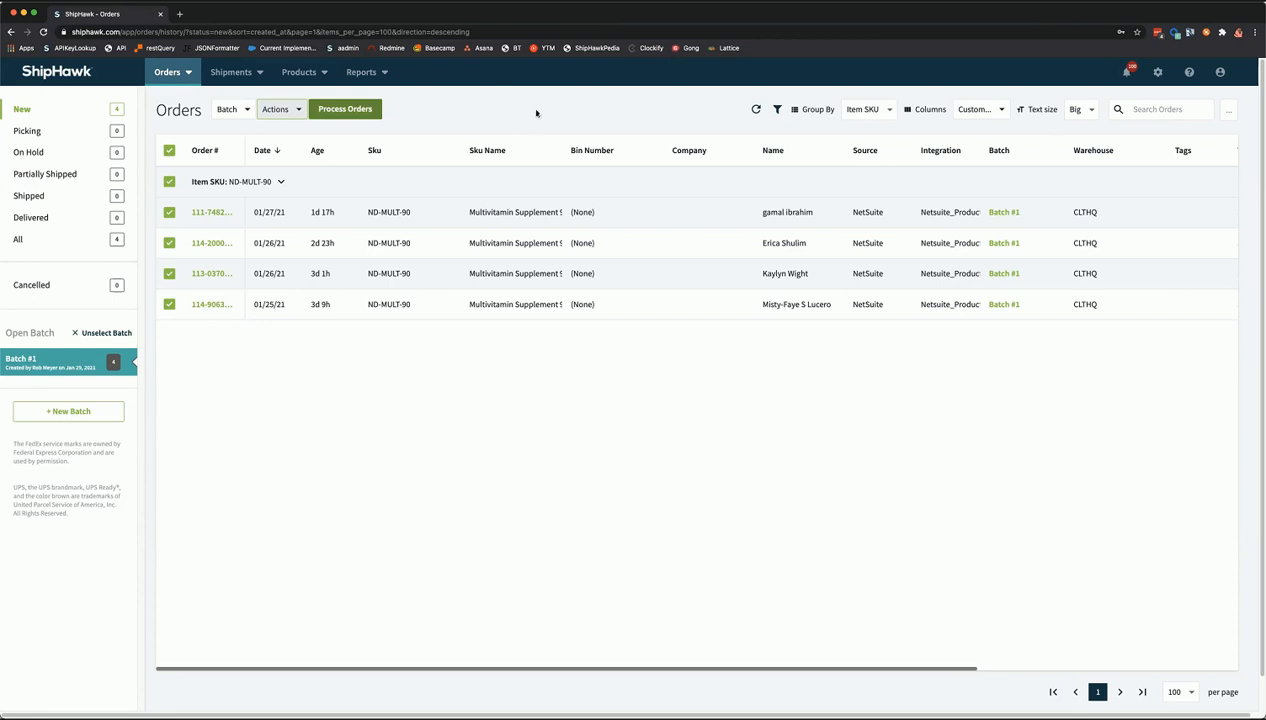
left_click(283, 109)
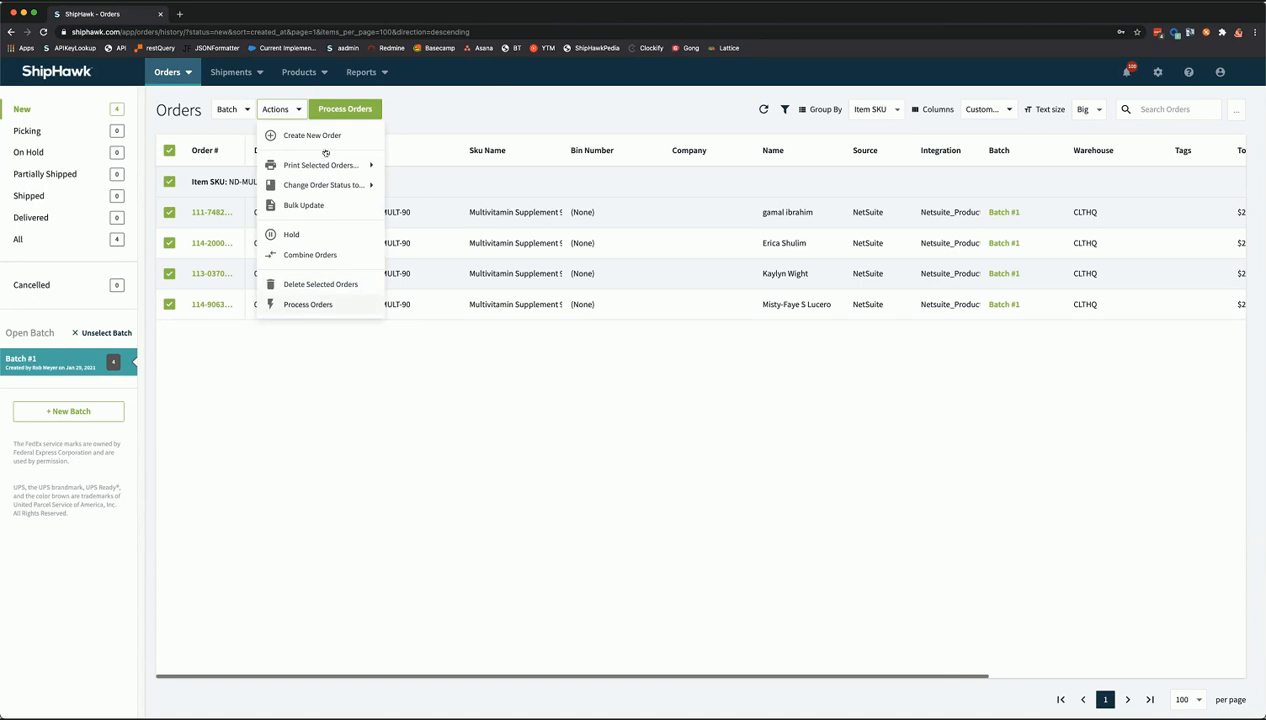
left_click(424, 113)
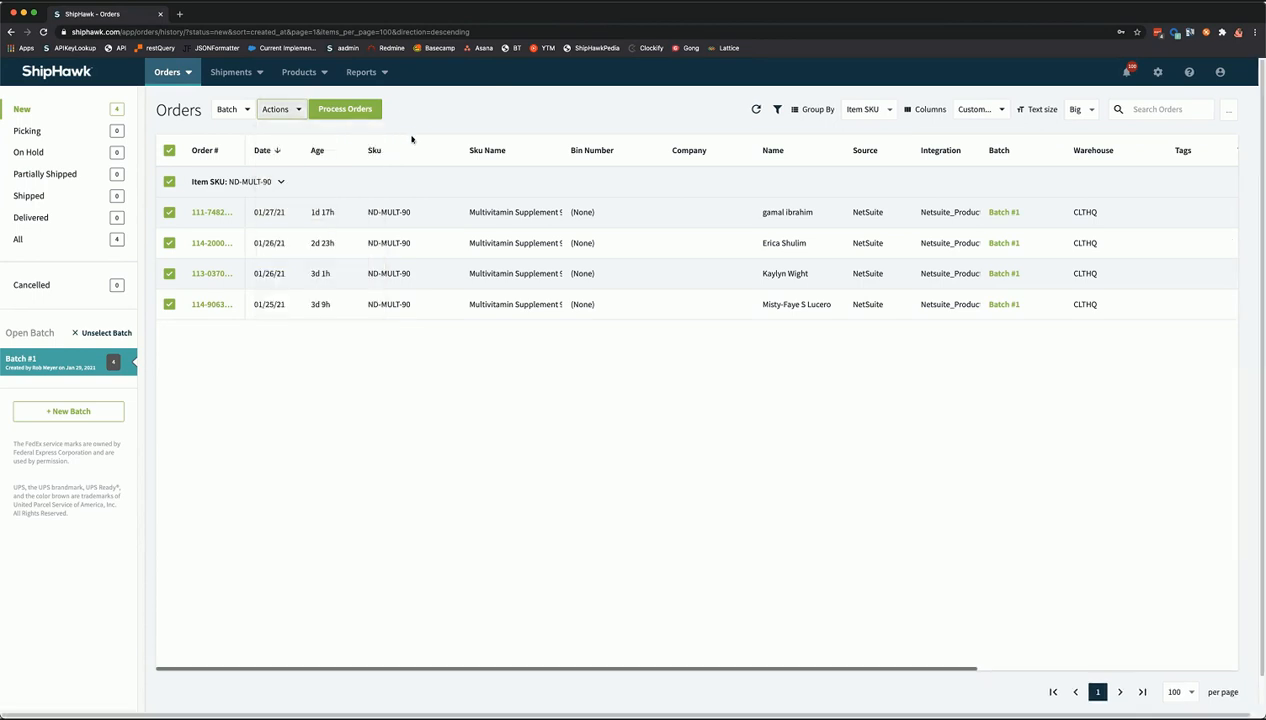
left_click(353, 110)
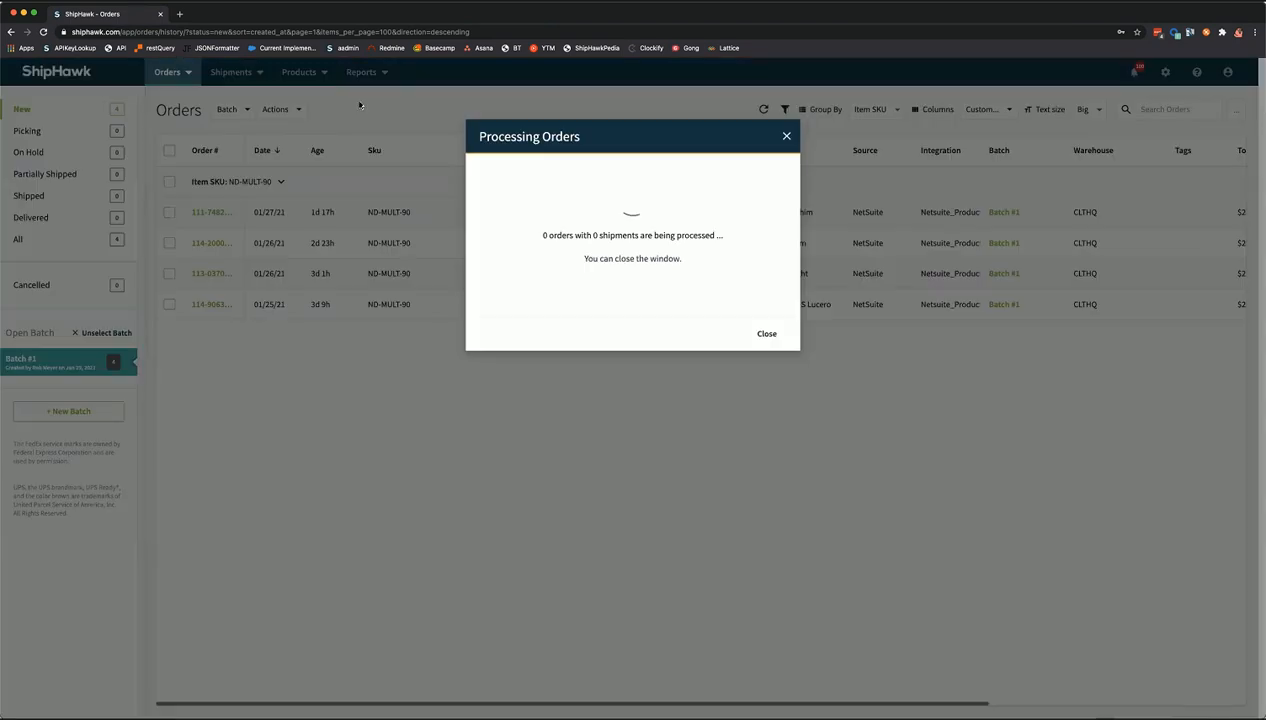
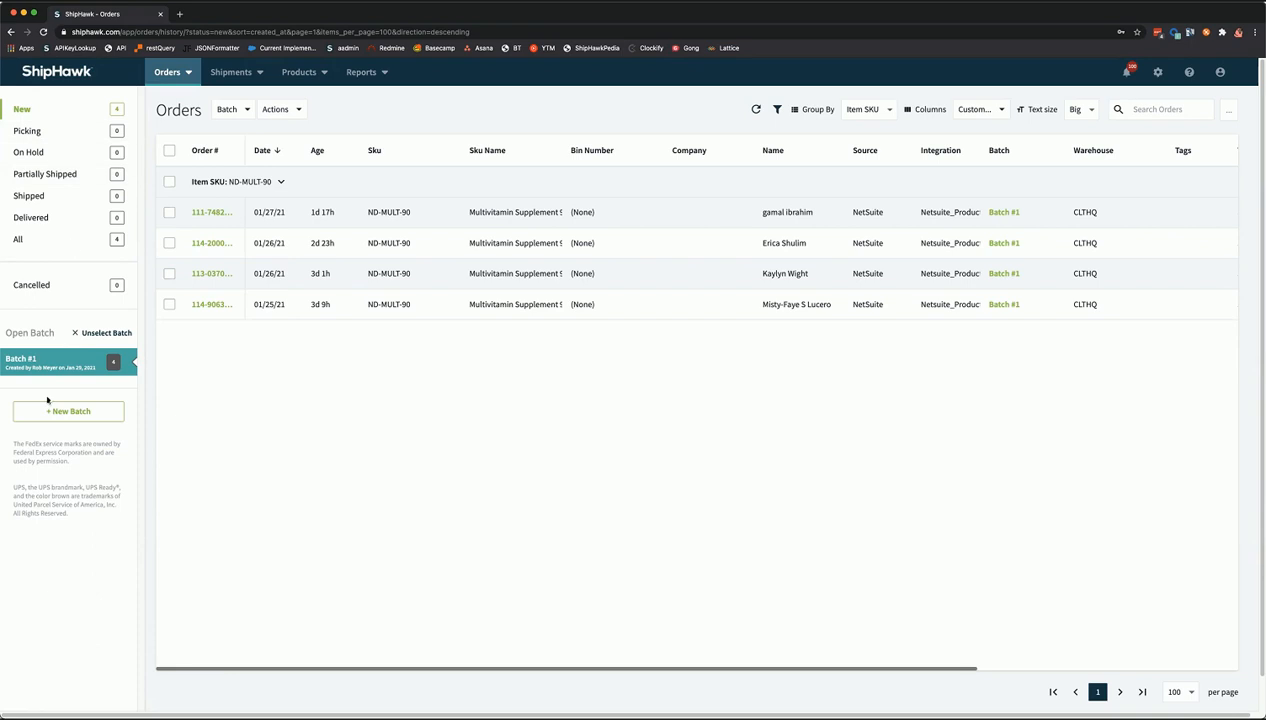
- Load Batch #1's orders and preview the first order in a separate tab, then return to the list
left_click(54, 366)
left_click(212, 211, "super")
left_click(228, 16)
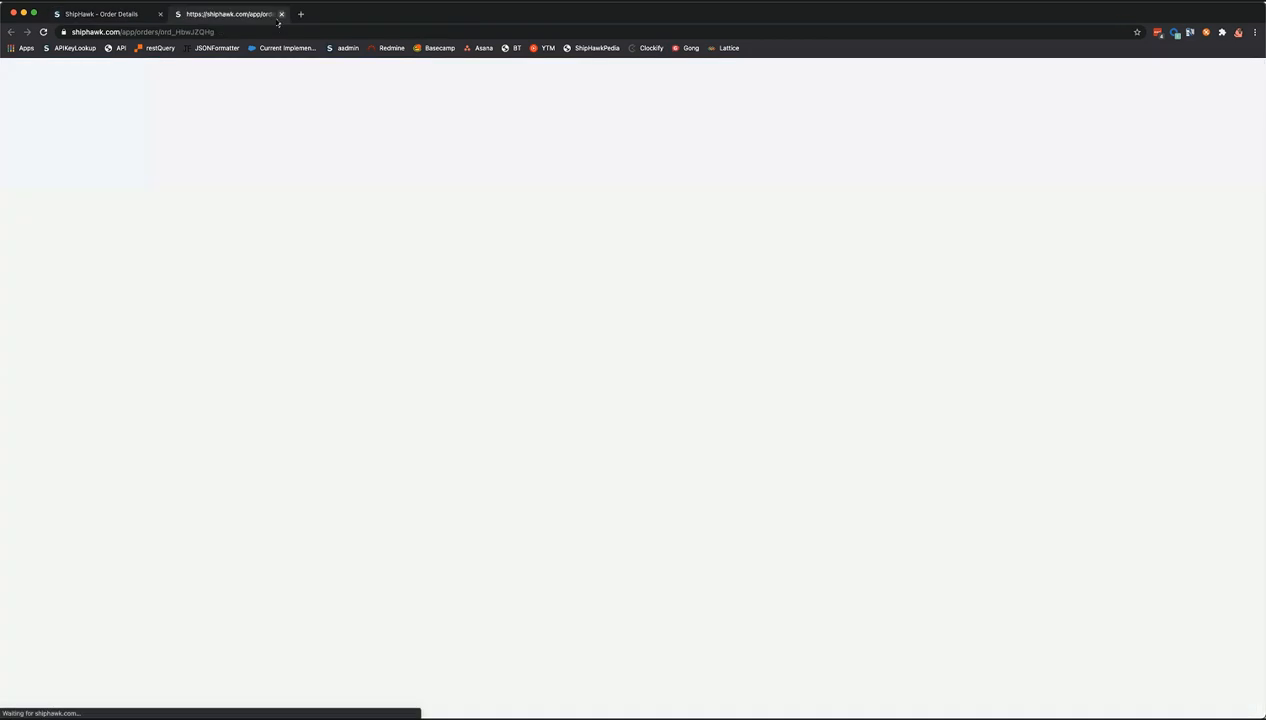
left_click(282, 15)
left_click(9, 32)
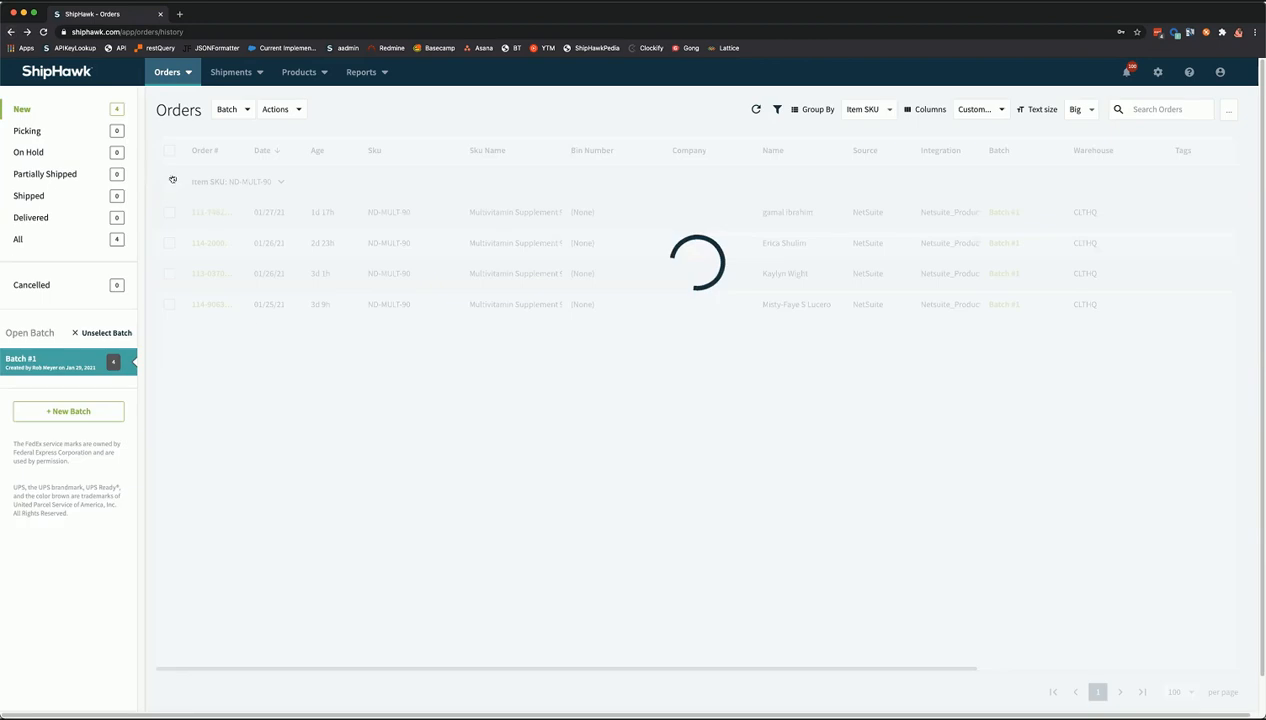
- Process all four Batch #1 orders, dismiss the progress message, and open the first order
left_click(169, 150)
left_click(345, 110)
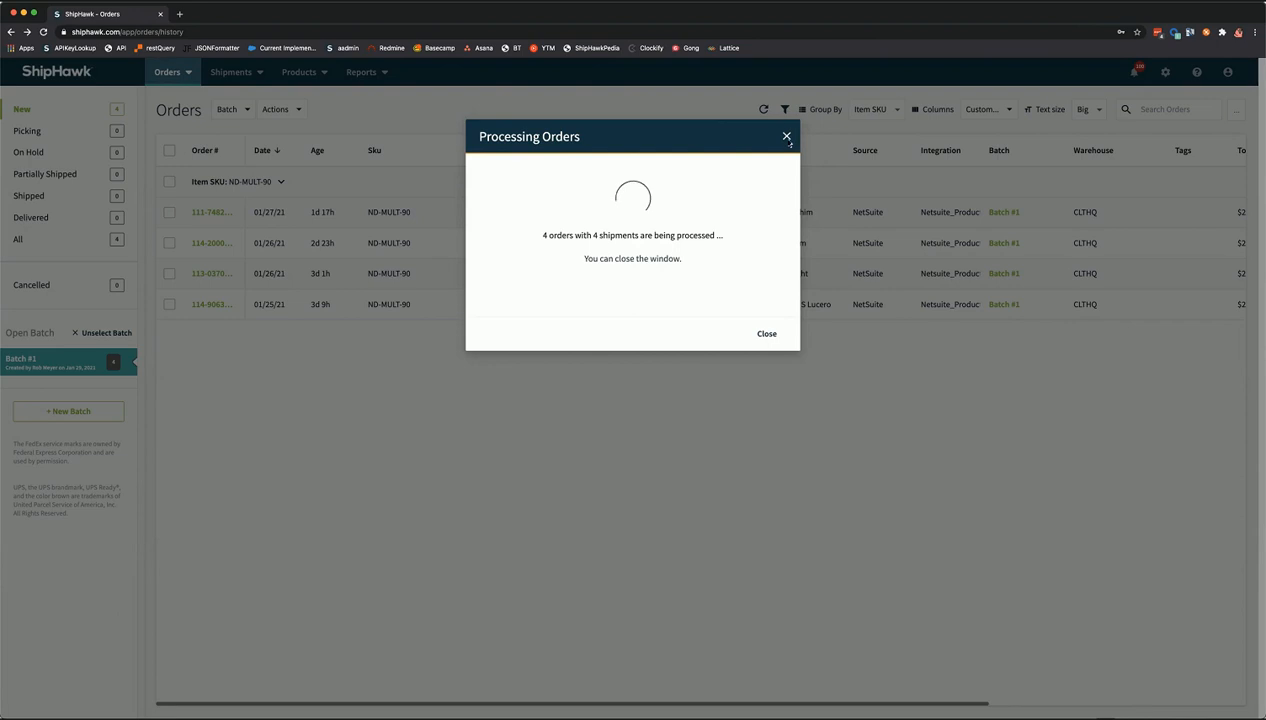
left_click(786, 137)
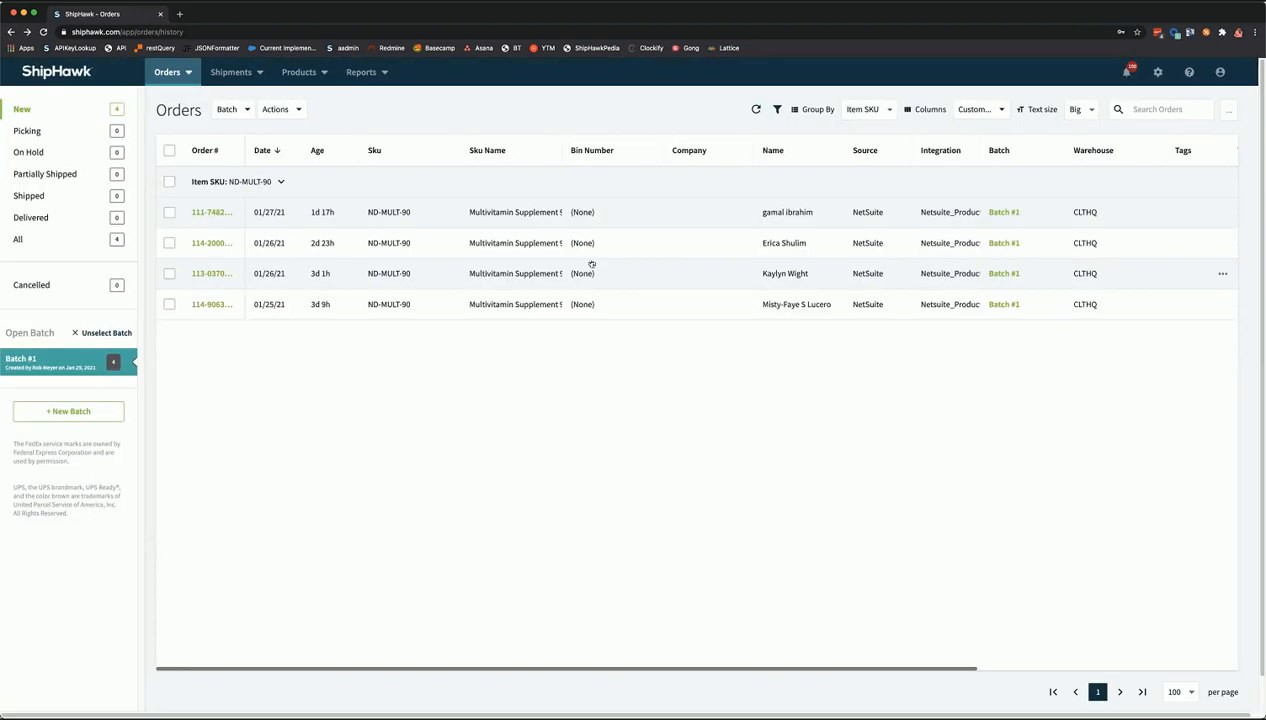
left_click_drag(853, 671, 1115, 657)
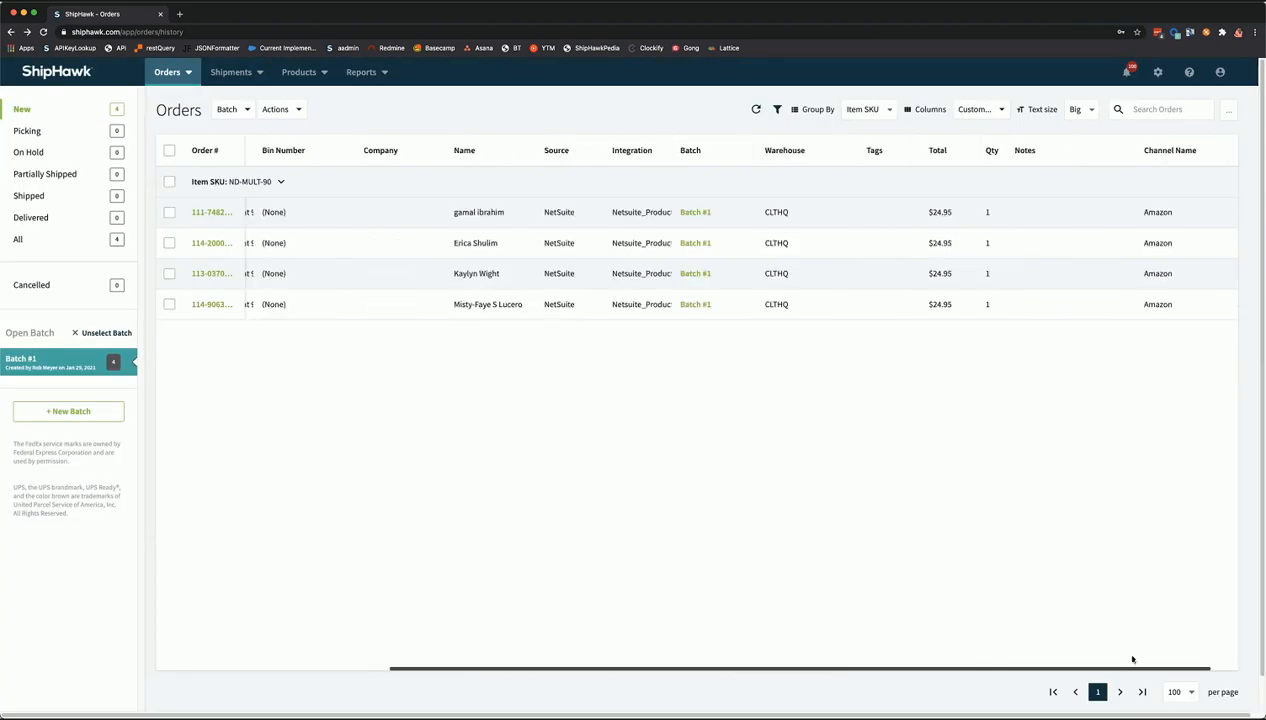
left_click_drag(1020, 664, 704, 665)
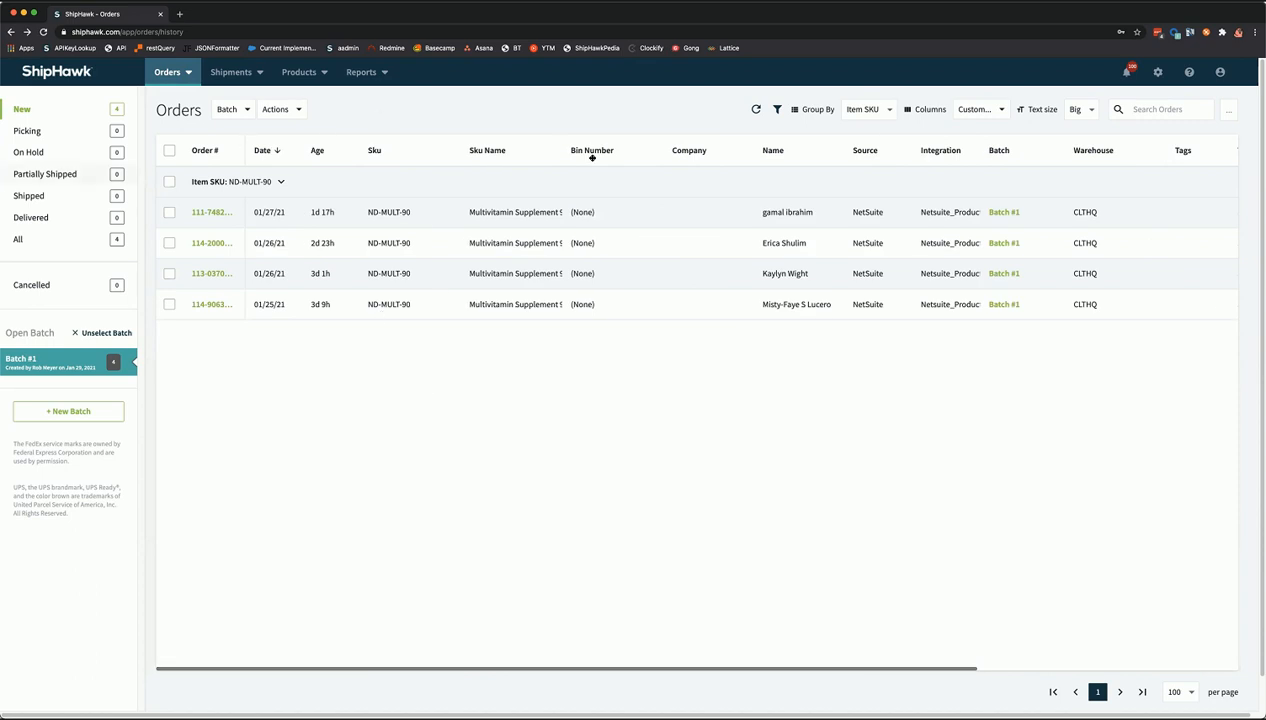
left_click(212, 213)
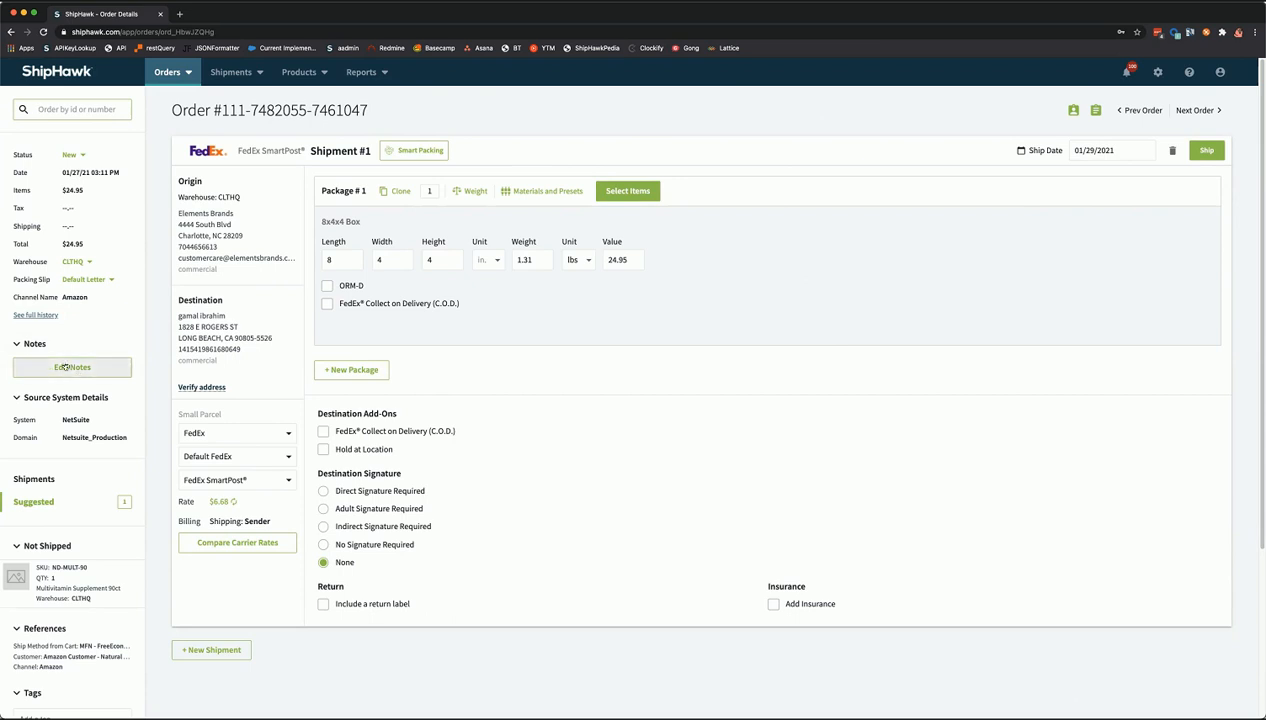
left_click(61, 377)
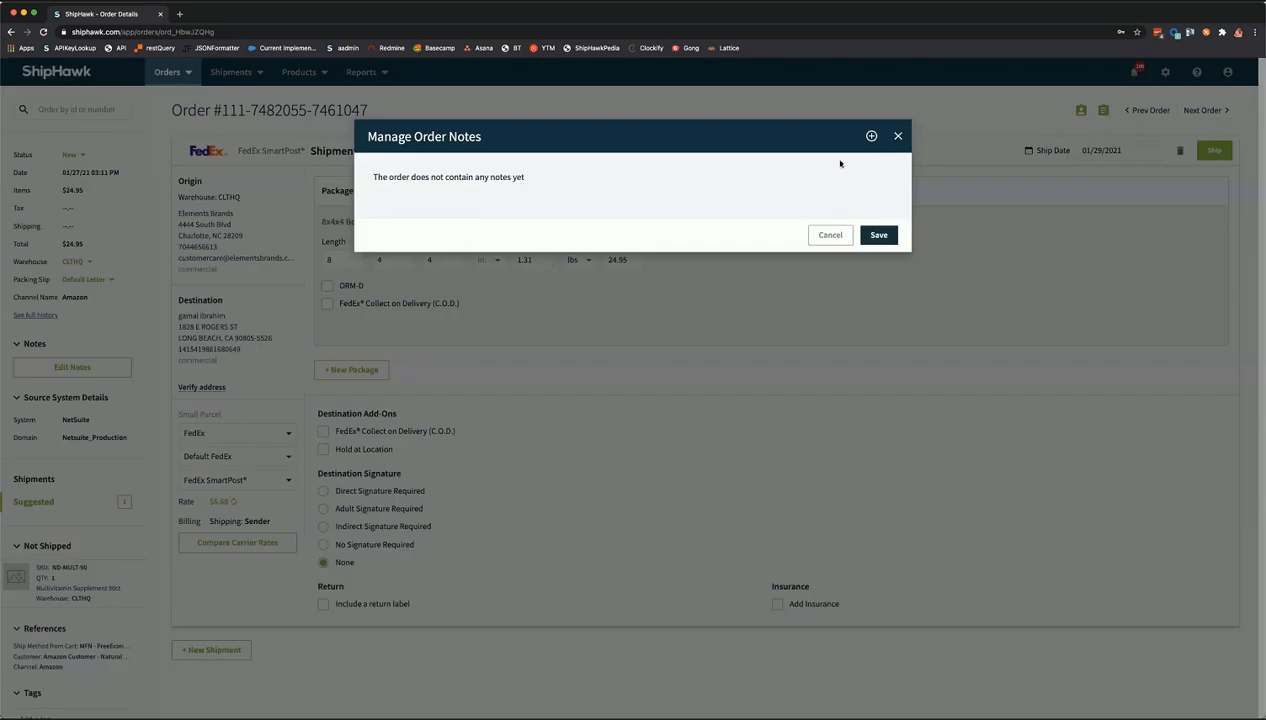
- Add the note 'Important orders notes go here' to the order and save it
left_click(870, 135)
left_click(521, 202)
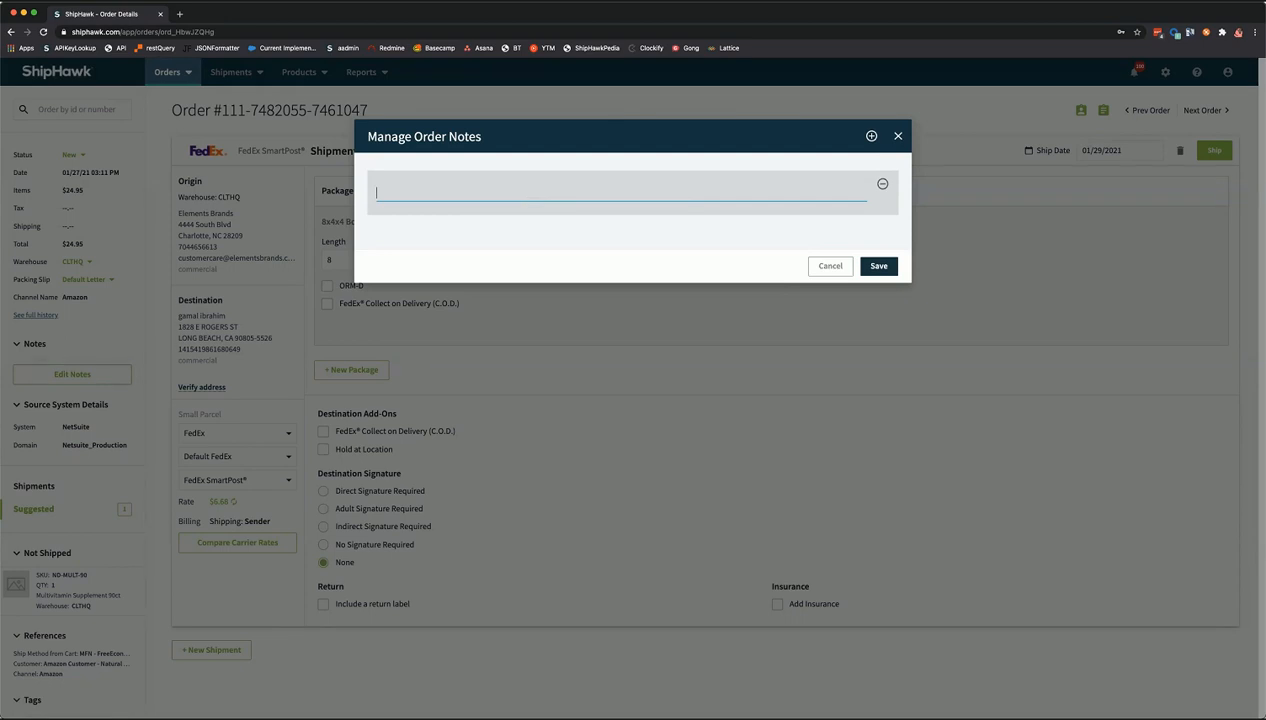
type("Important orders notes go here")
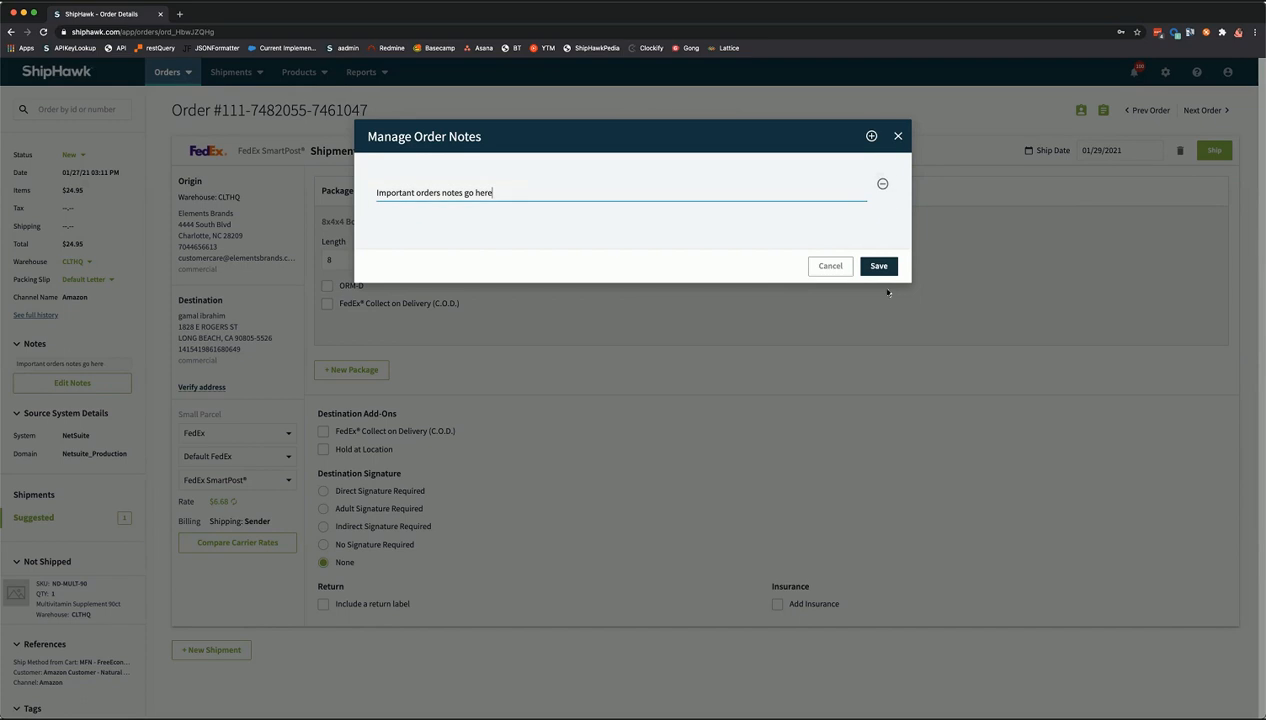
left_click(873, 267)
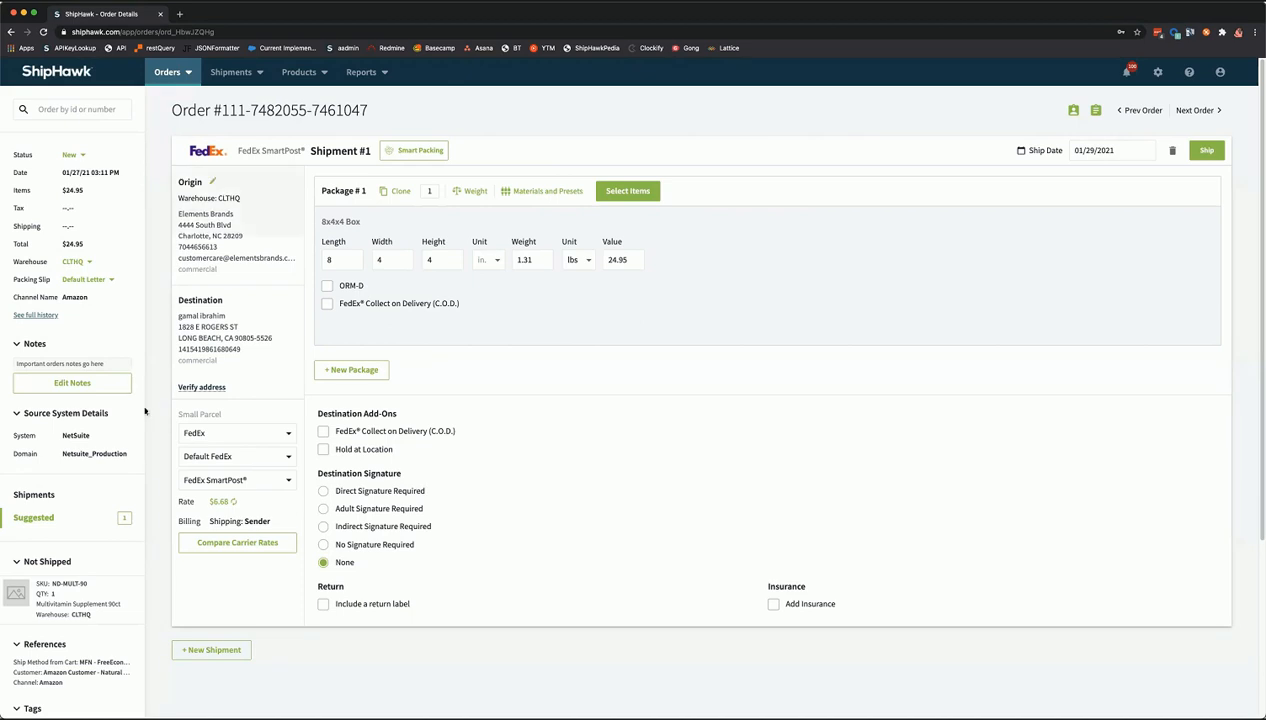
- Add a second note 'more notes', then delete both notes so none remain
left_click(73, 390)
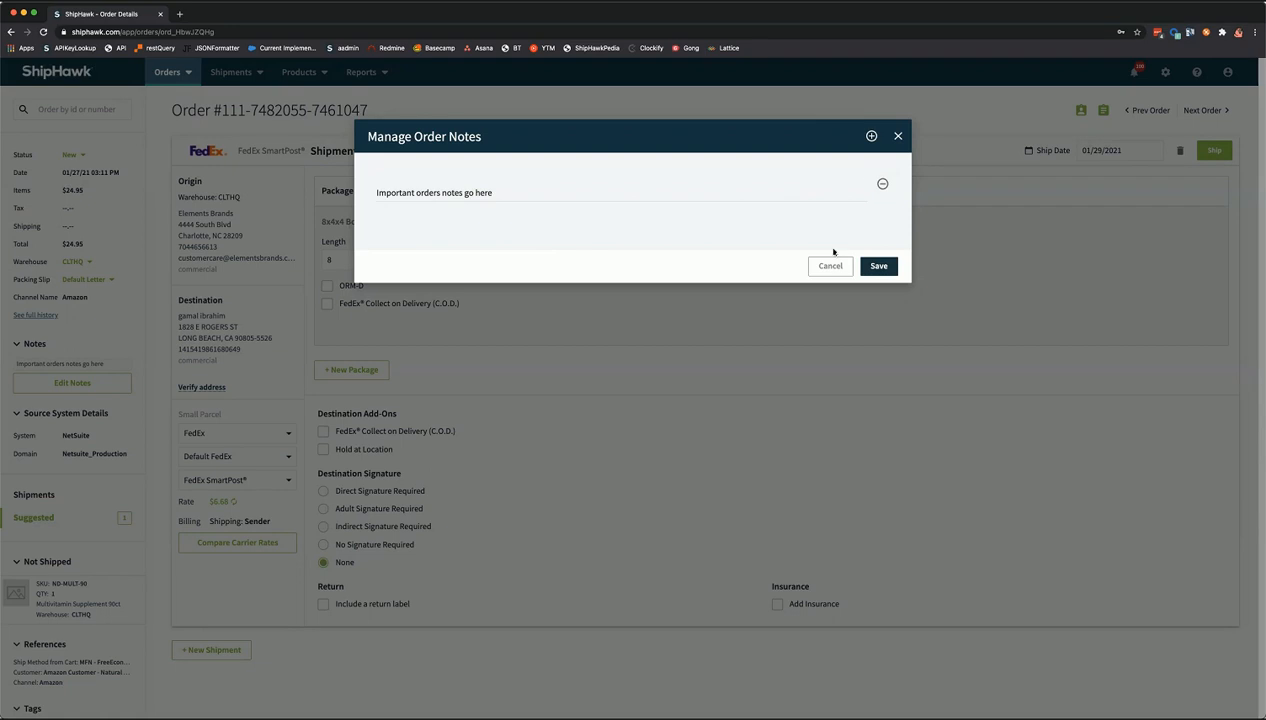
left_click(871, 135)
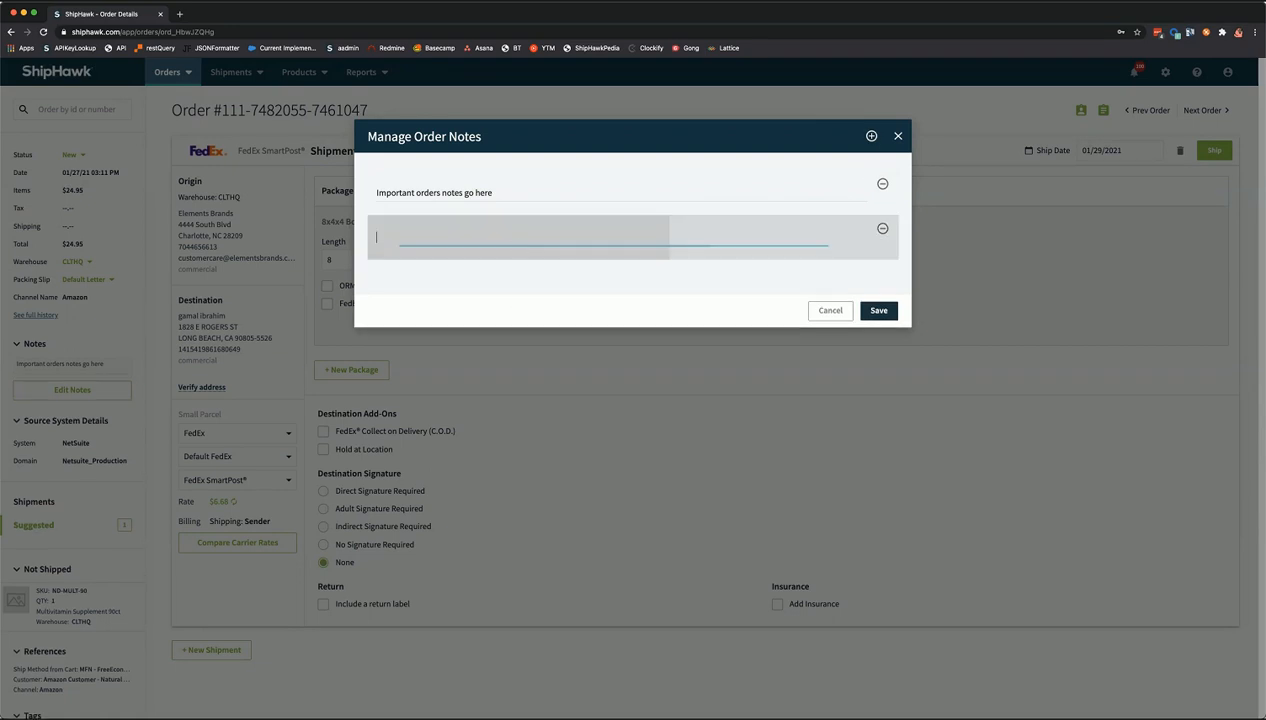
type("more notes")
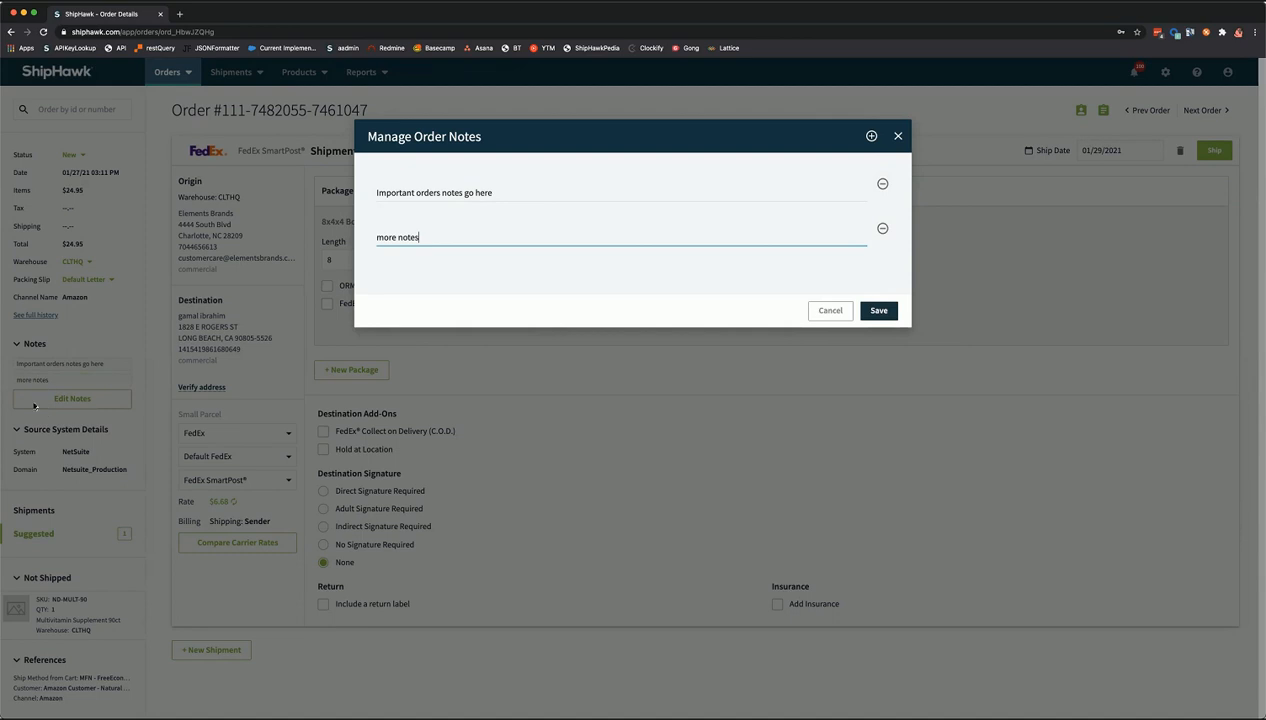
left_click(882, 228)
left_click(882, 184)
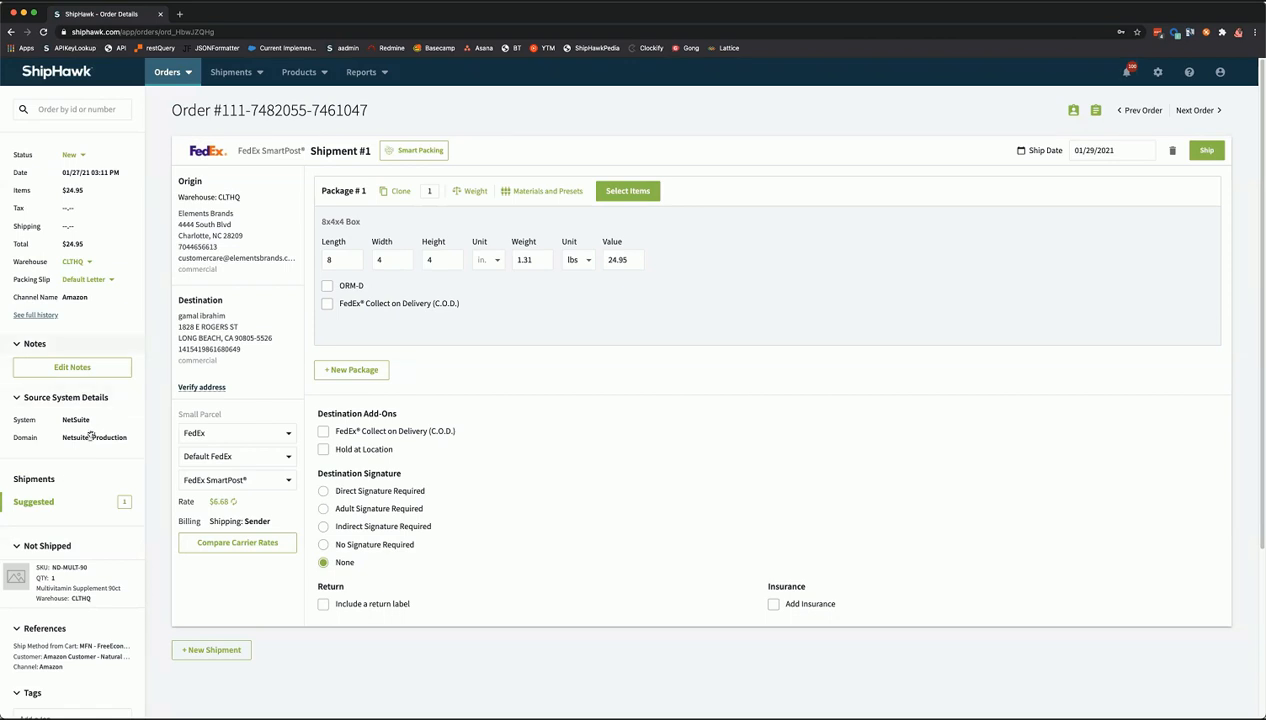
left_click_drag(63, 438, 131, 439)
- Give the order two tags, Amazon and More Tags, then return to the top of the page
left_click(133, 439)
scroll(70, 545, "down", 2)
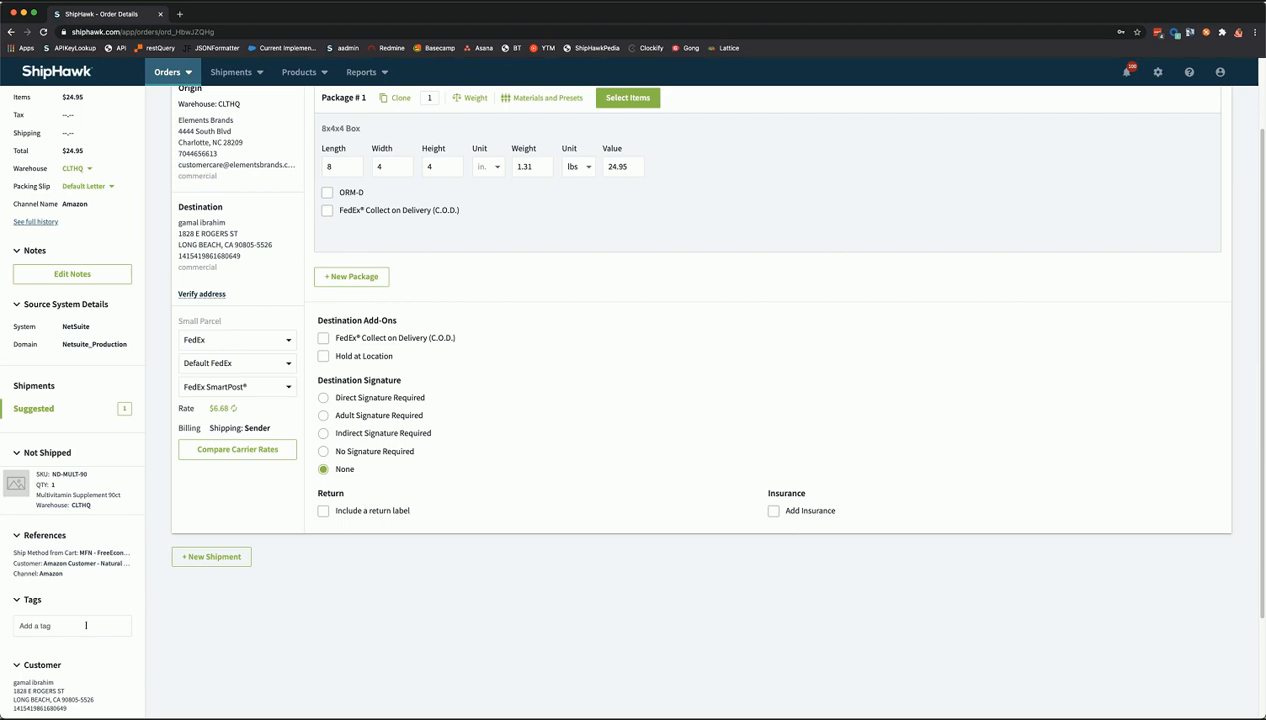
type("Amazon")
key("Return")
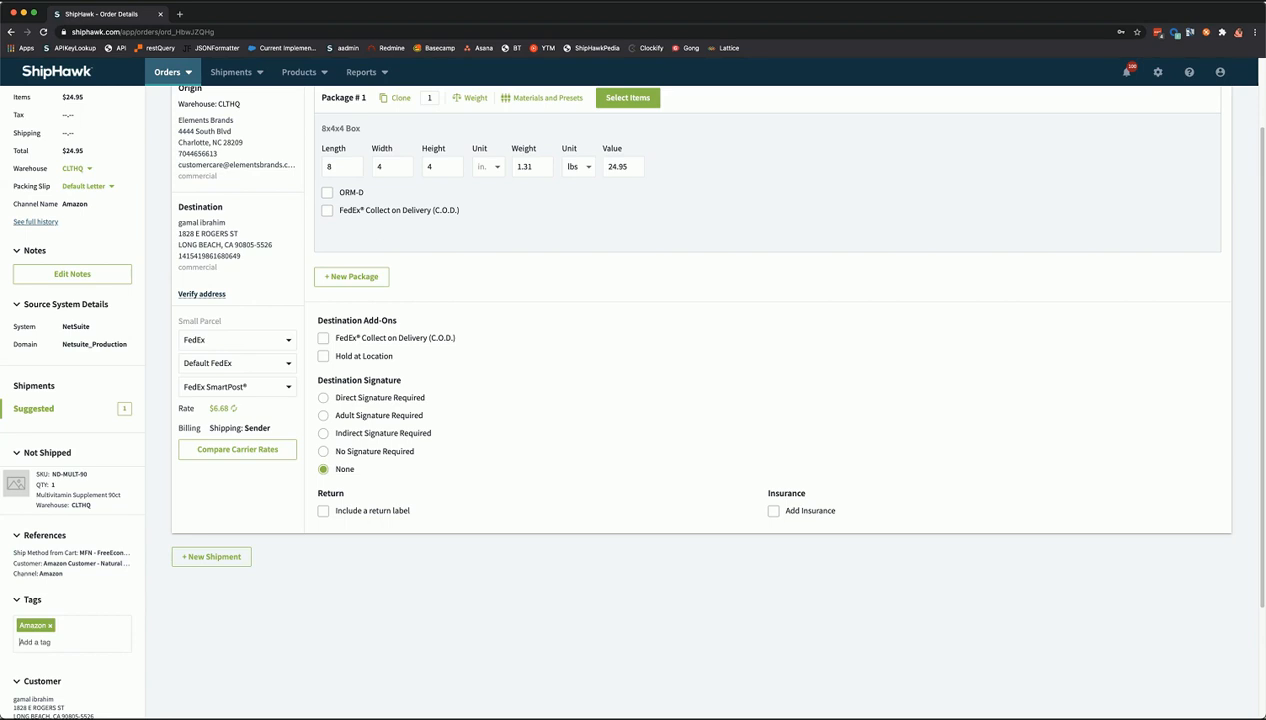
type("More Tags")
key("Return")
scroll(105, 483, "down", 2)
scroll(61, 520, "down", 1)
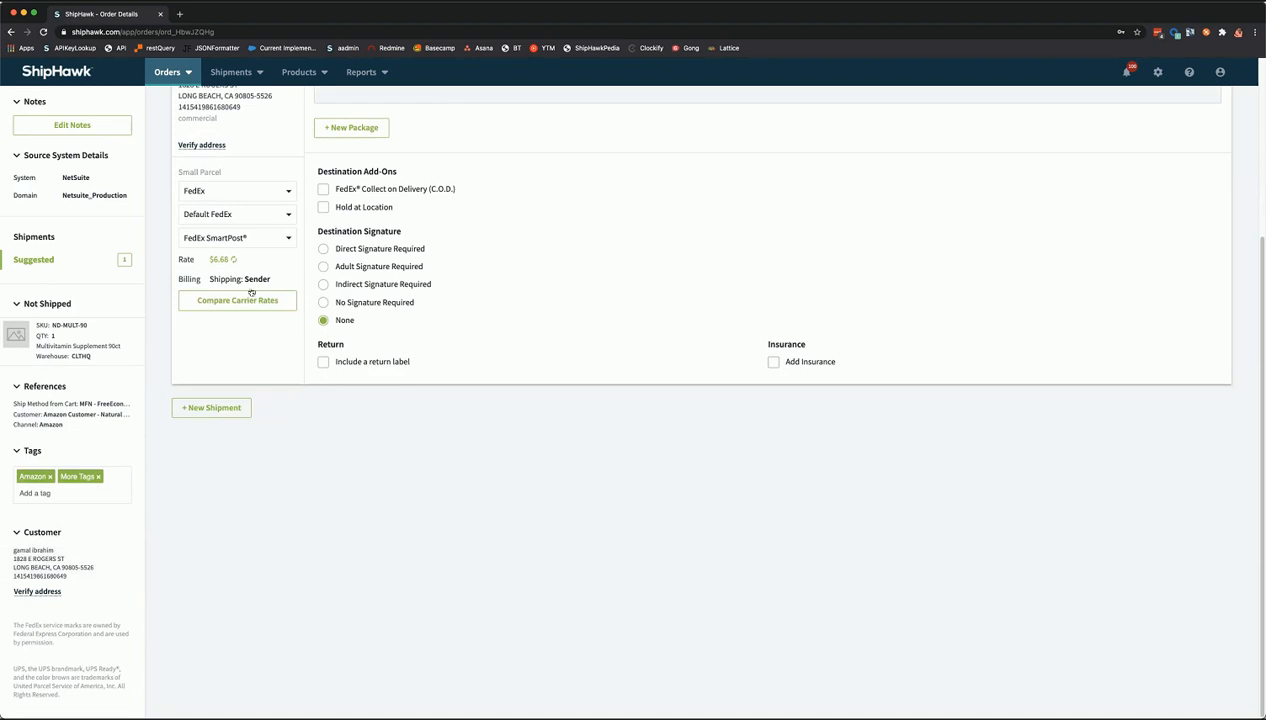
scroll(254, 220, "up", 3)
scroll(143, 265, "up", 2)
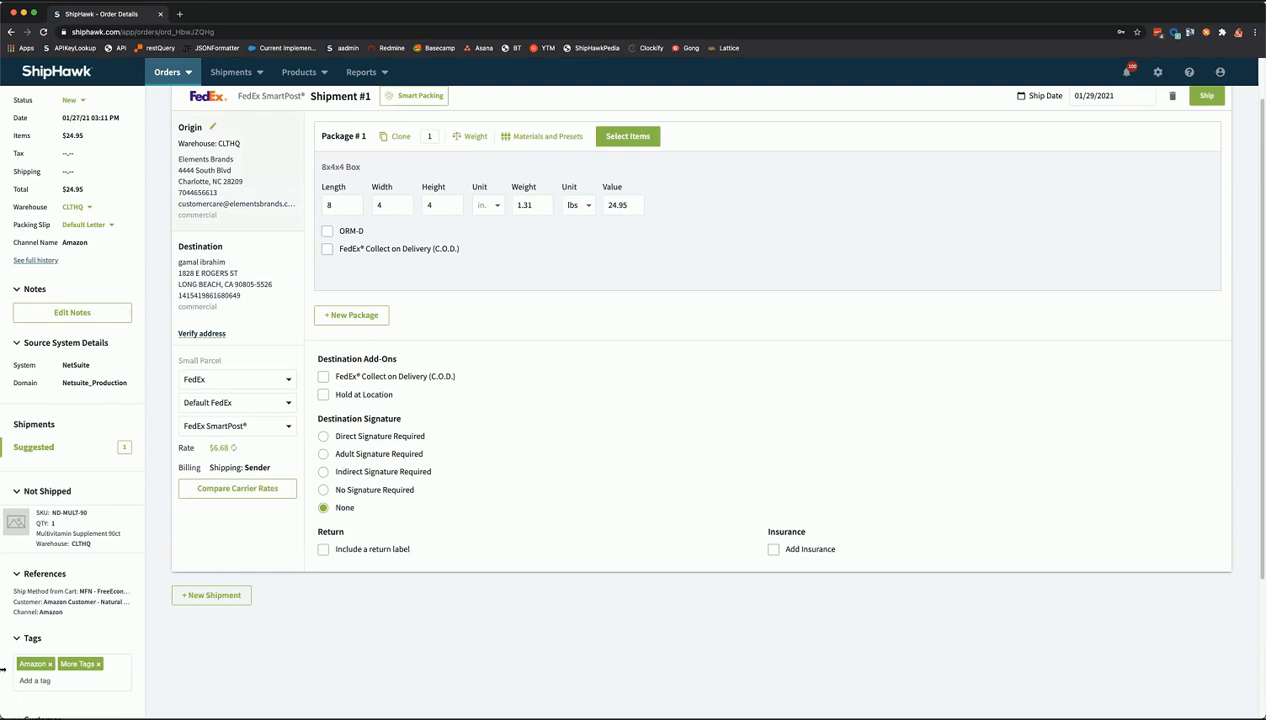
scroll(12, 653, "down", 3)
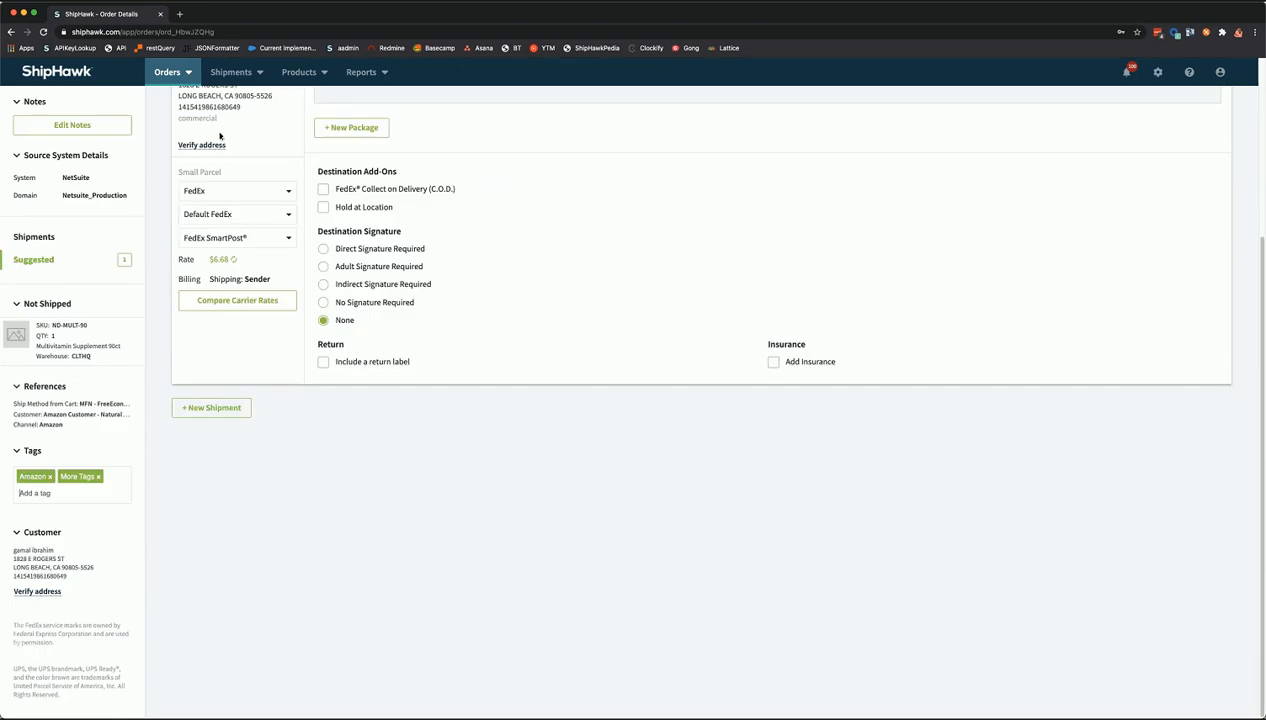
scroll(220, 136, "up", 4)
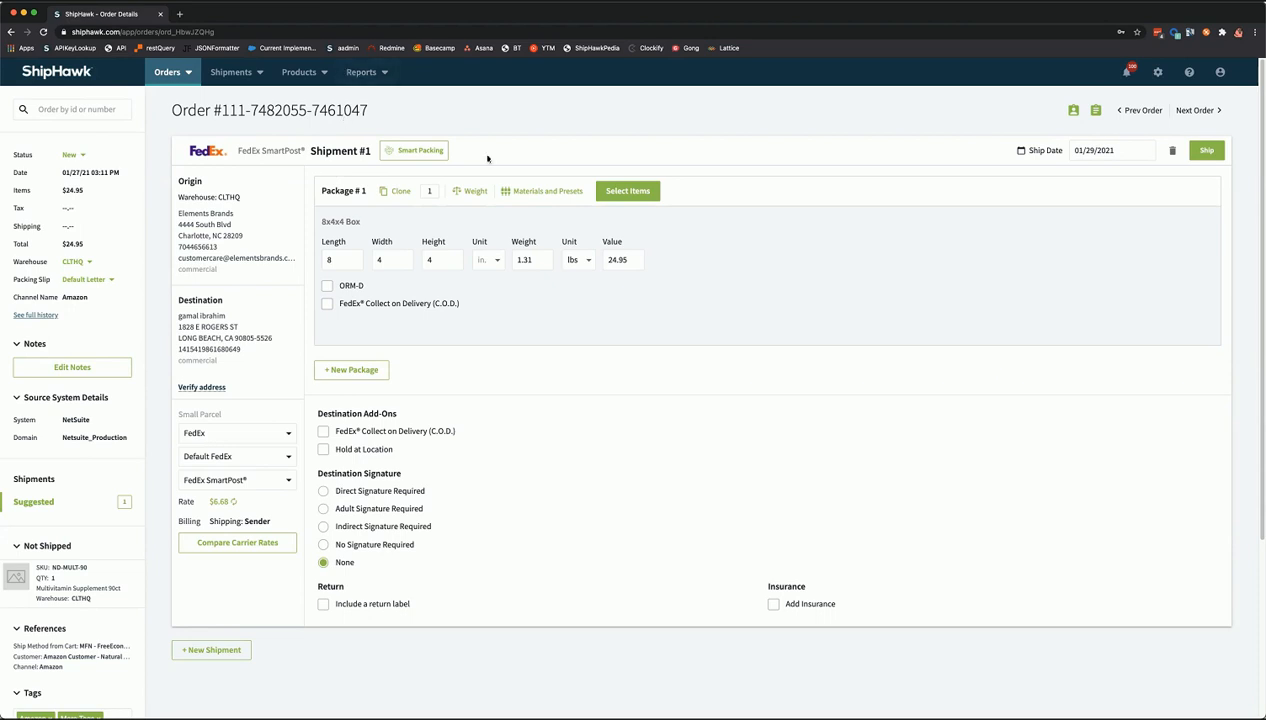
left_click(423, 151)
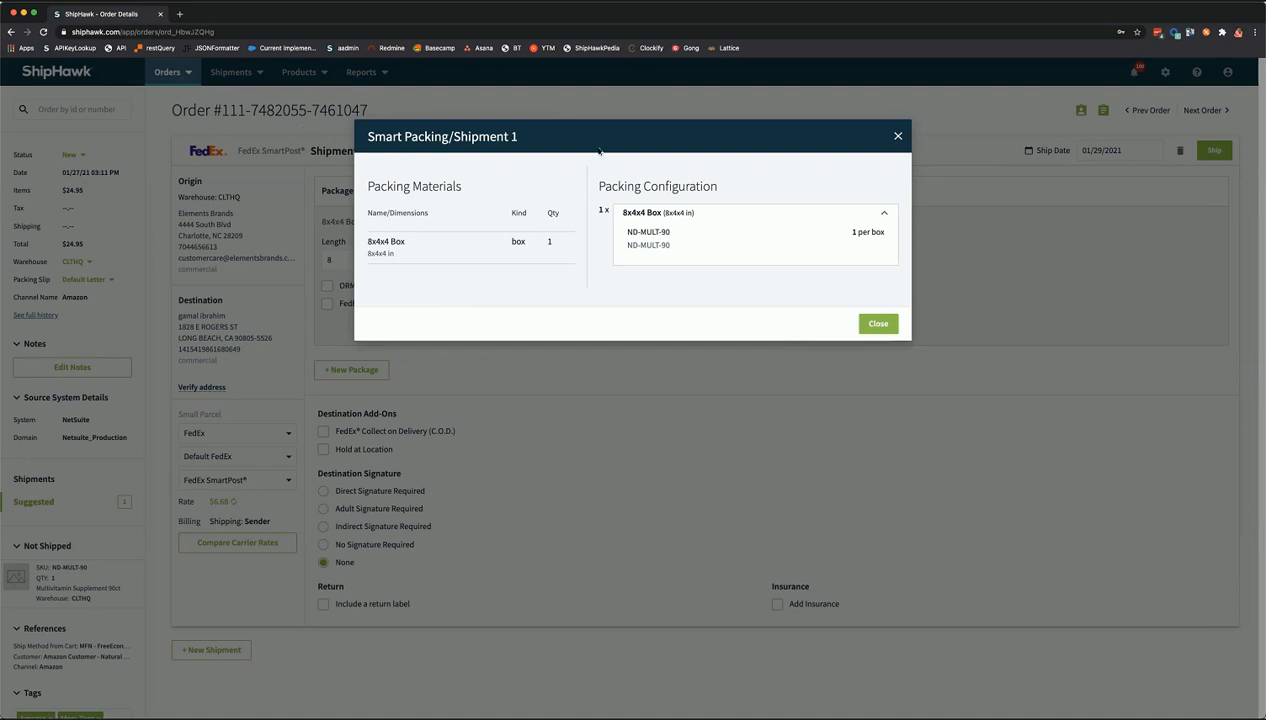
left_click(211, 246)
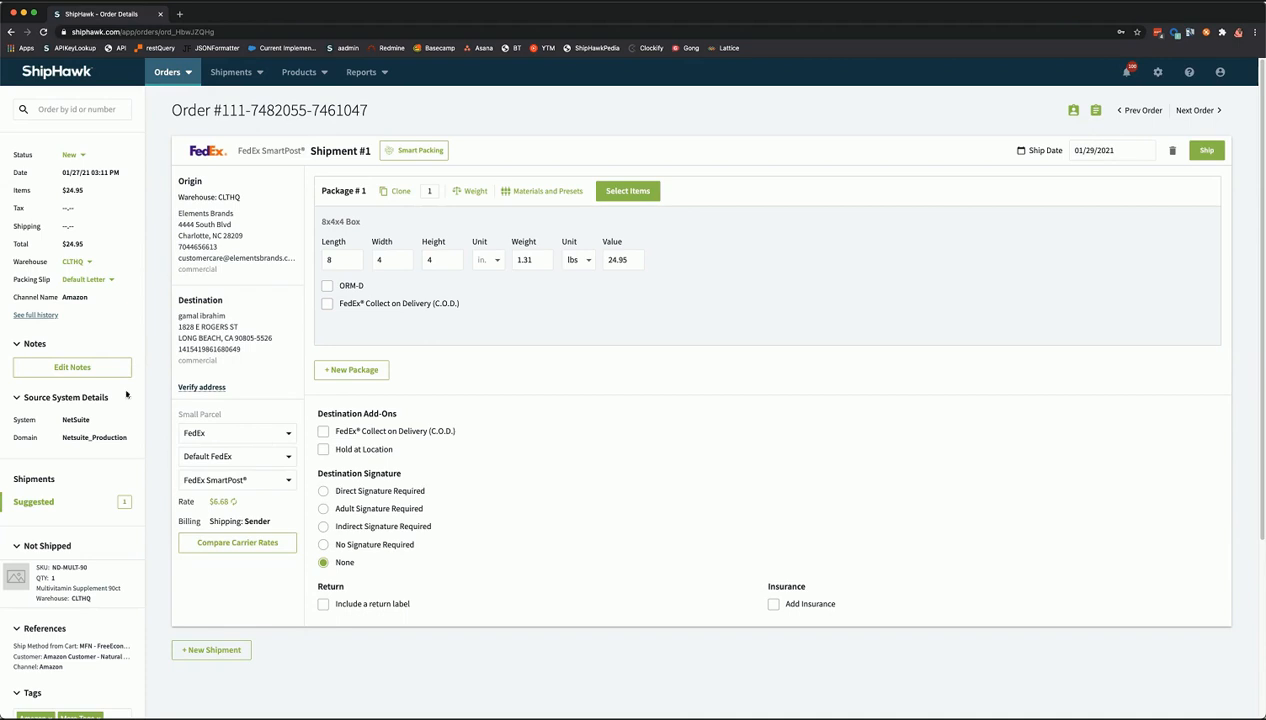
- Verify the destination and replace it with the suggested residential address
left_click(210, 388)
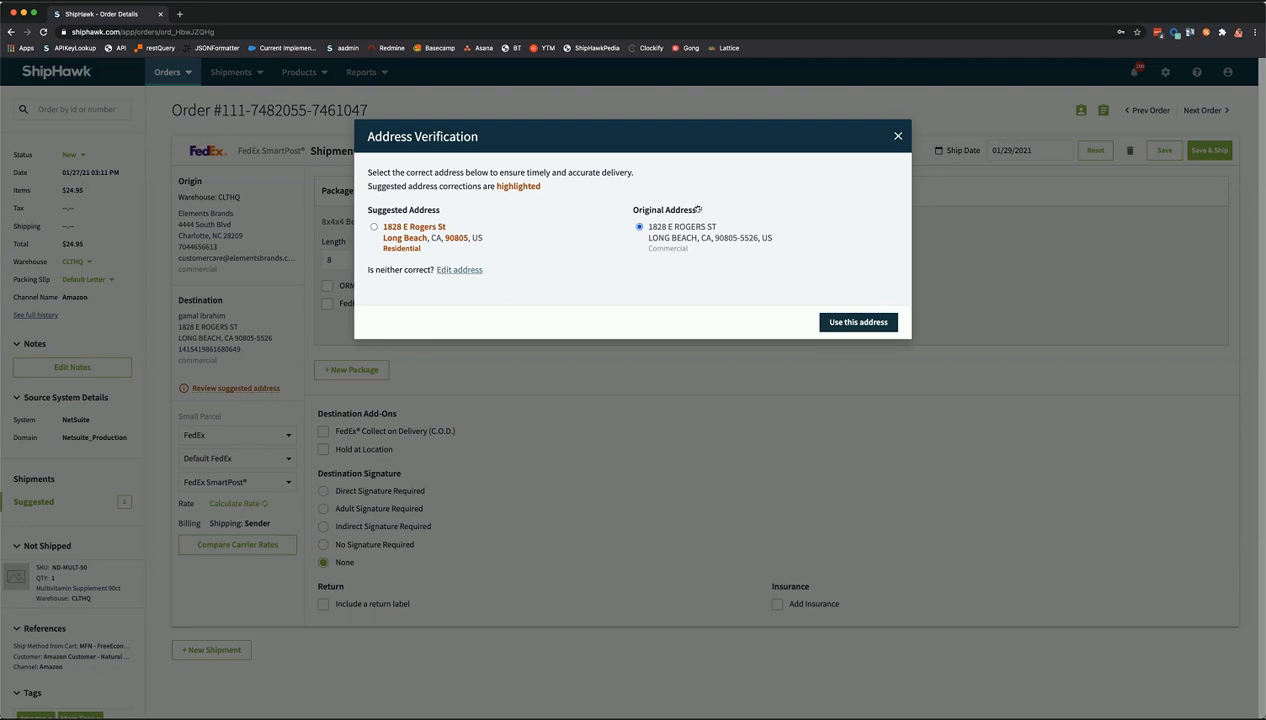
left_click(373, 227)
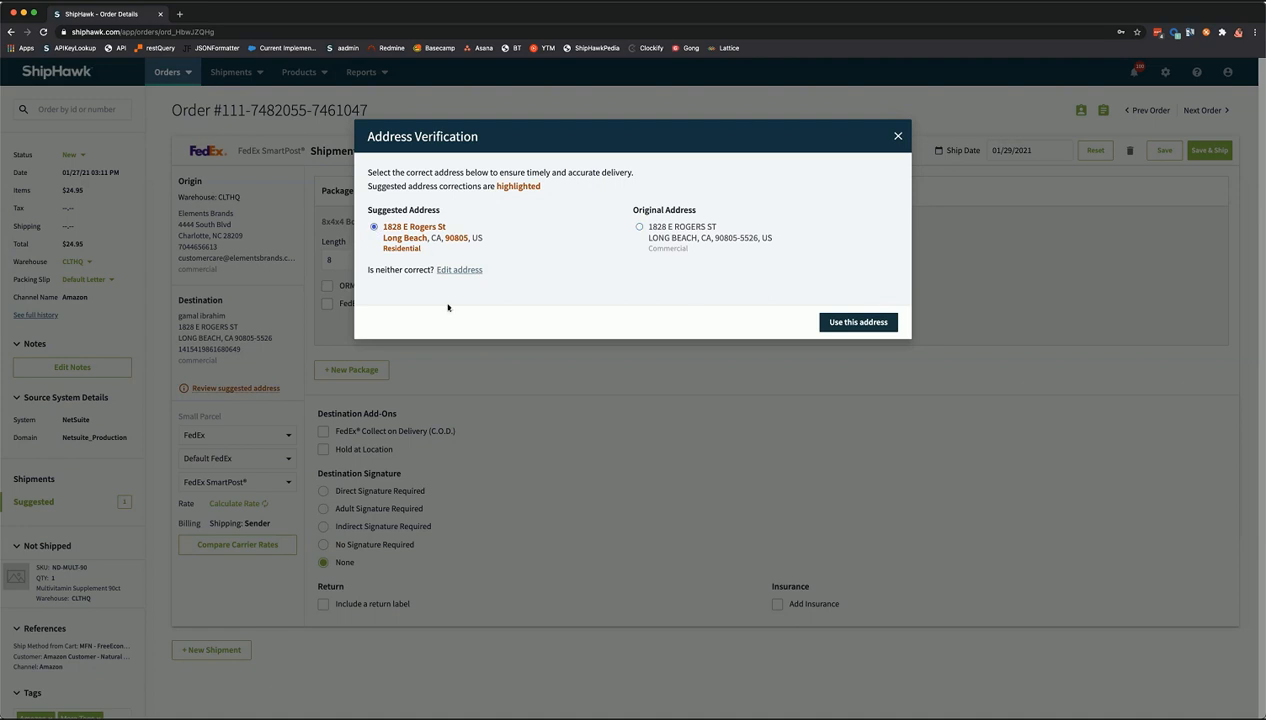
left_click(852, 322)
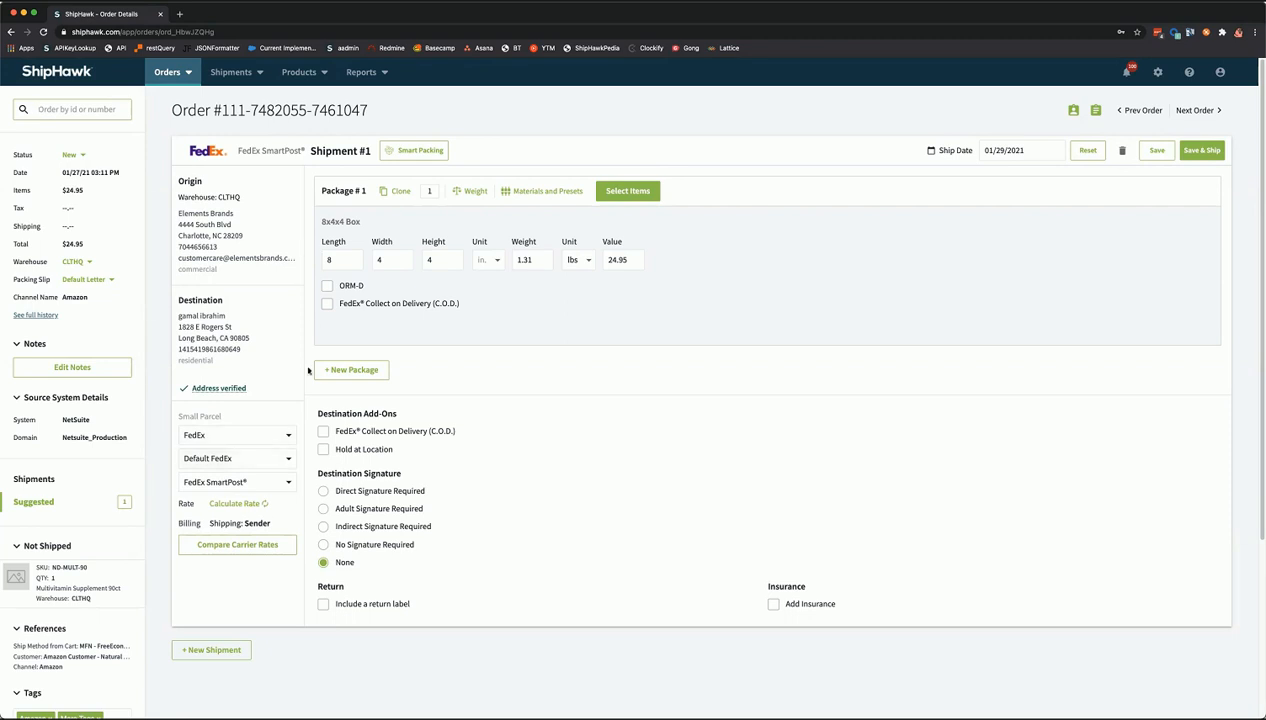
- Compare all carrier rates for the shipment and keep FedEx SmartPost at $6.68
left_click(235, 547)
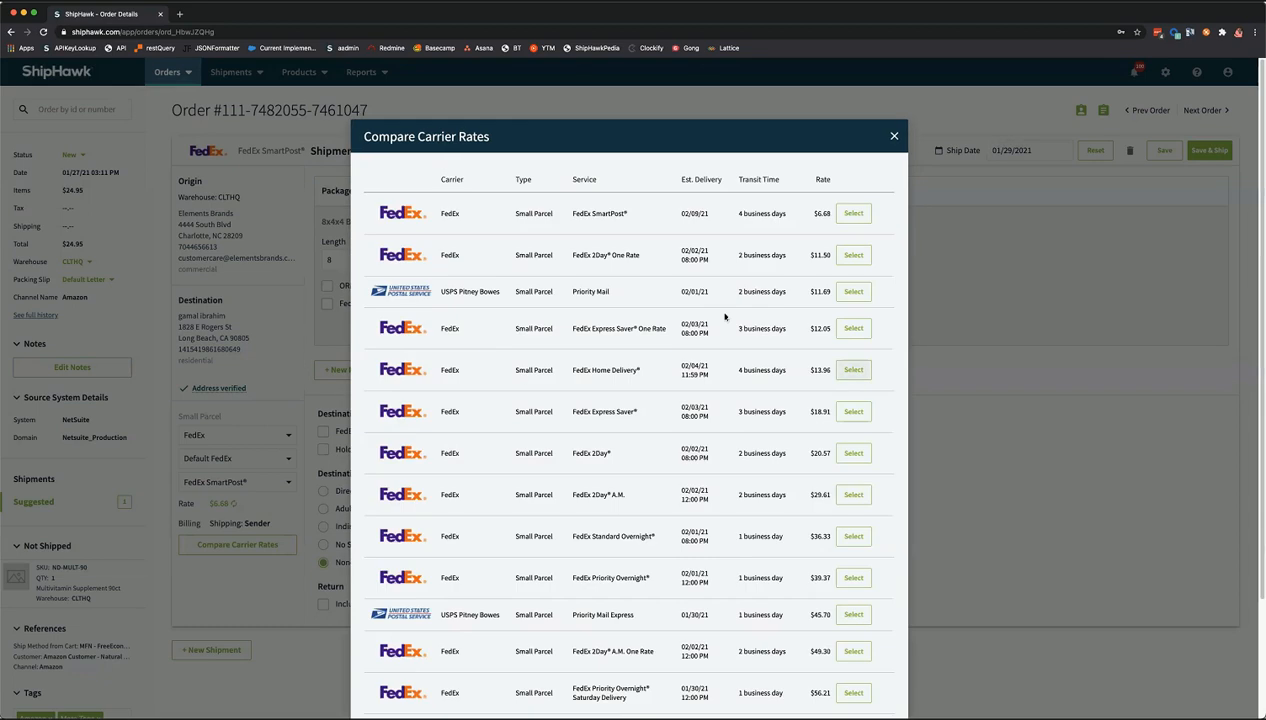
scroll(780, 328, "down", 5)
scroll(828, 340, "up", 5)
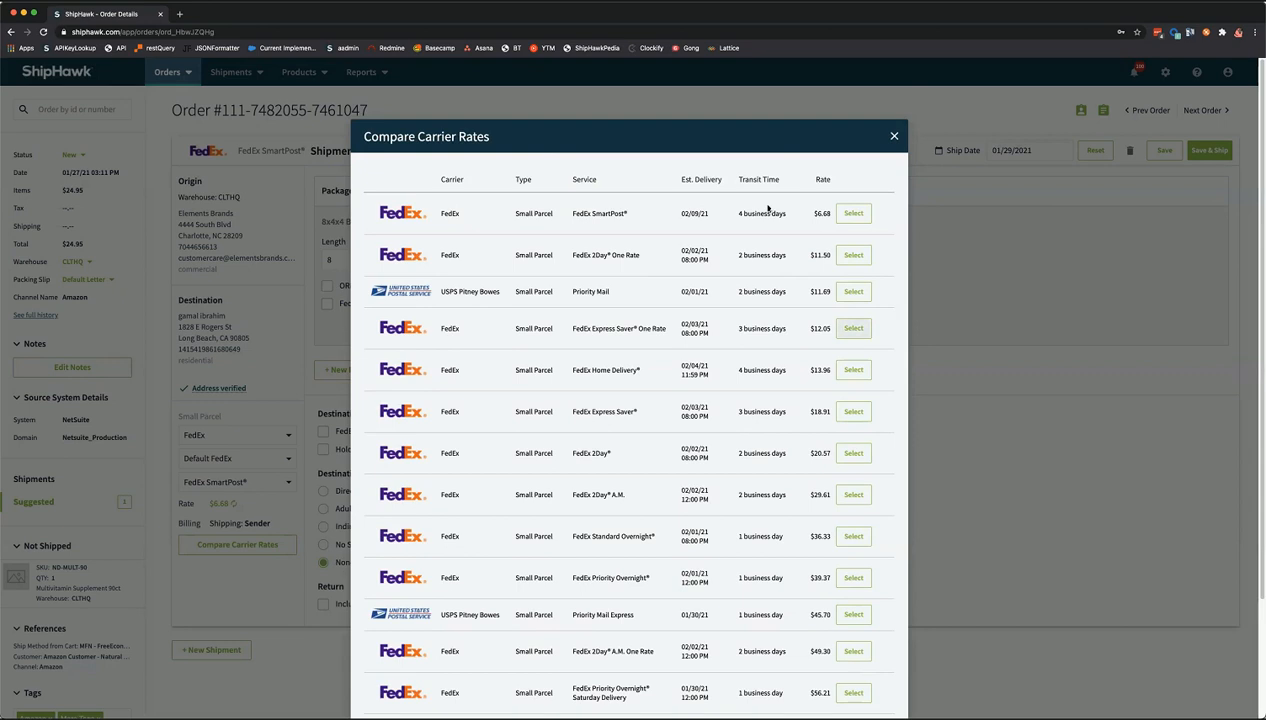
scroll(769, 310, "down", 5)
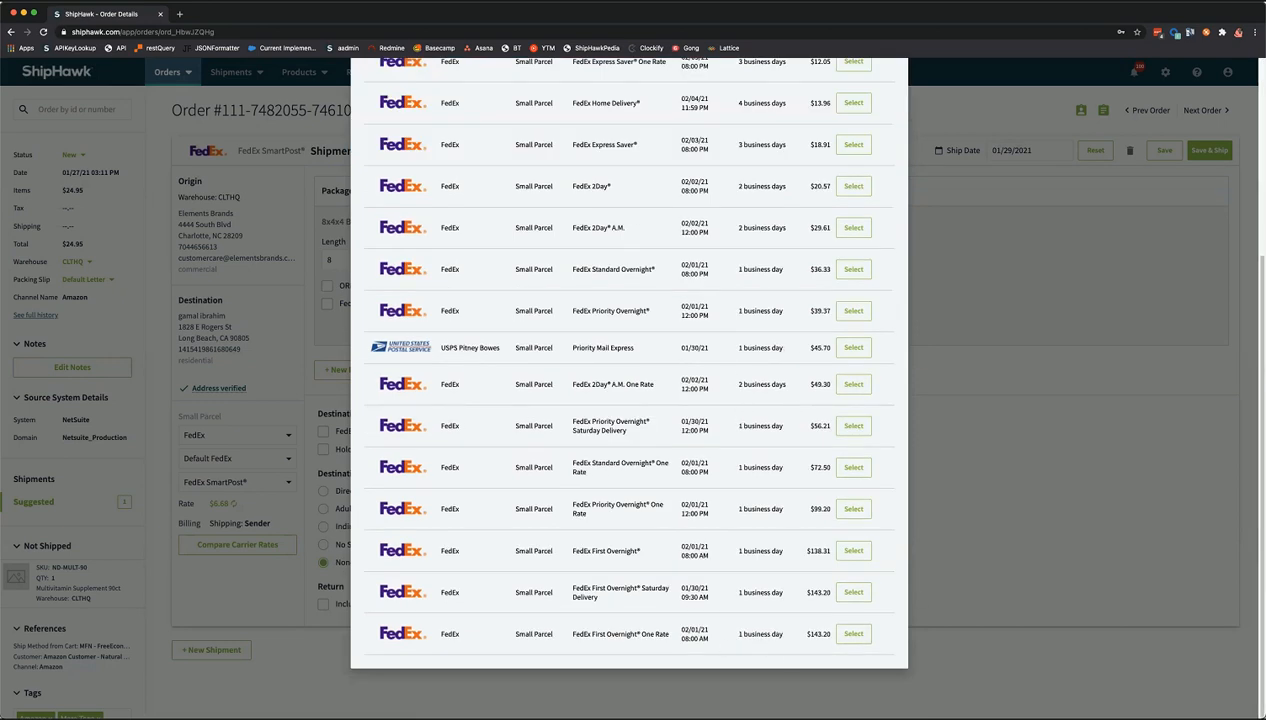
scroll(790, 400, "up", 5)
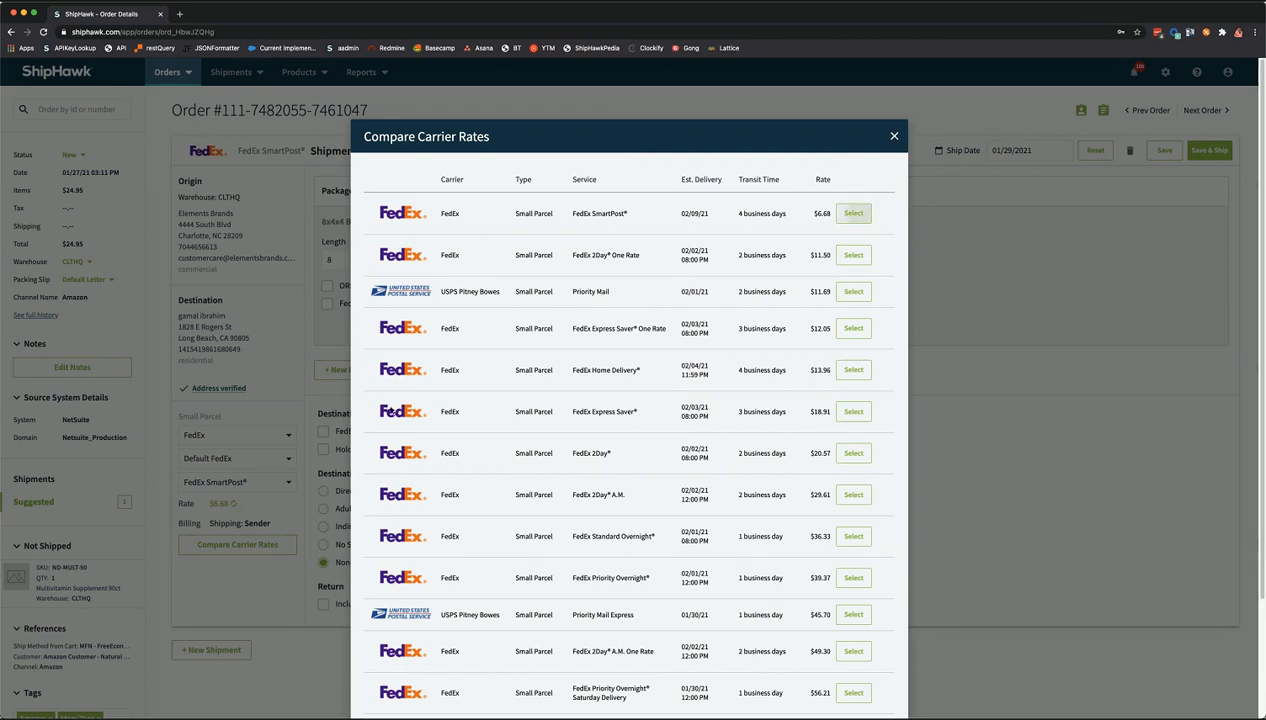
left_click(853, 215)
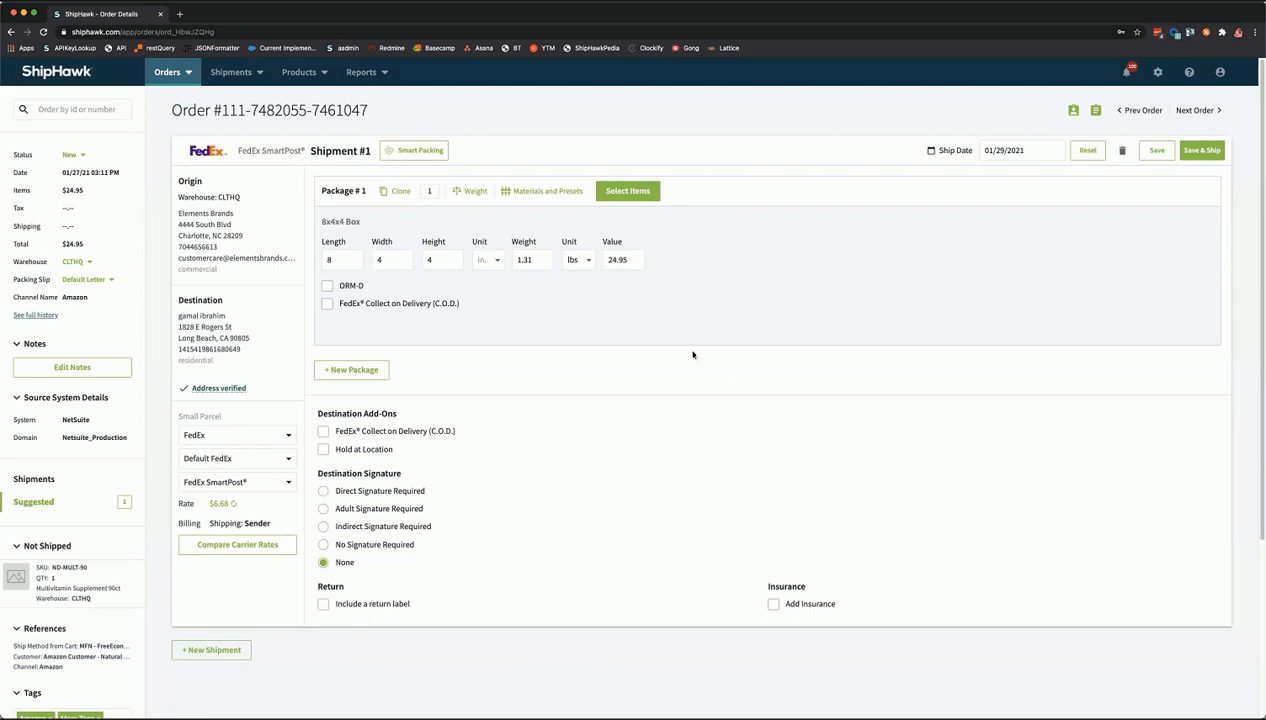
left_click(543, 191)
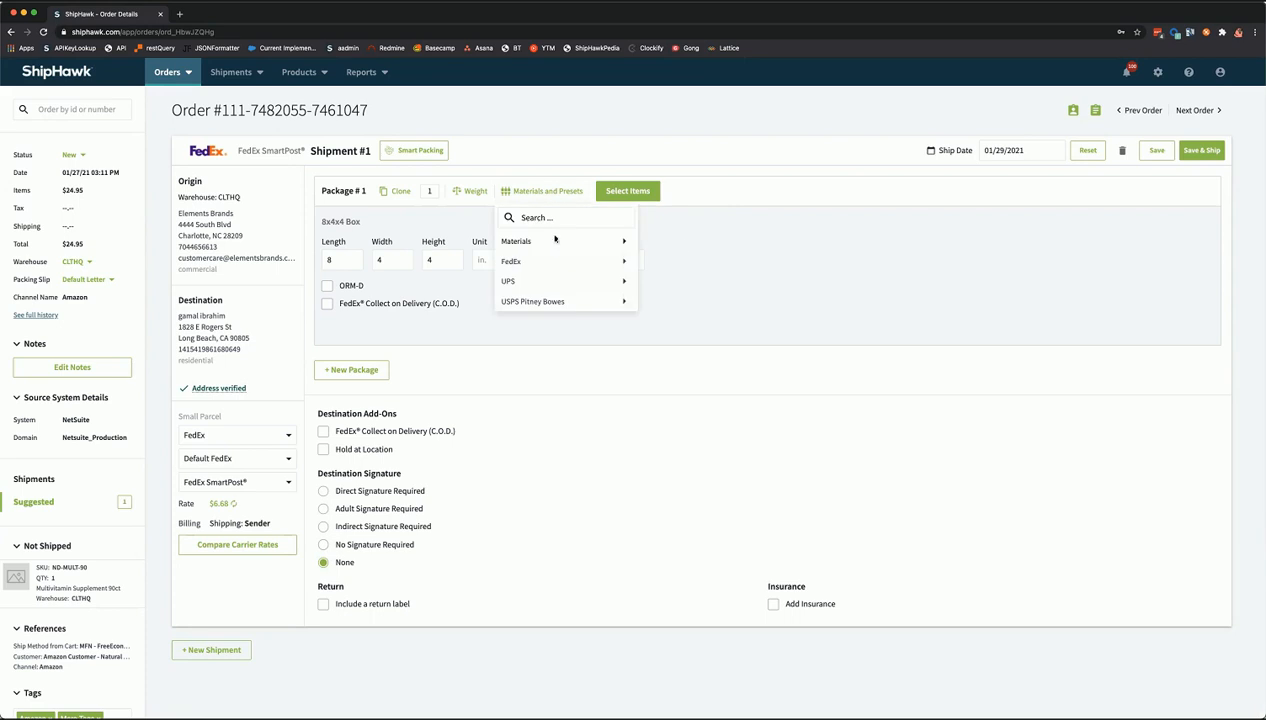
mouse_move(550, 241)
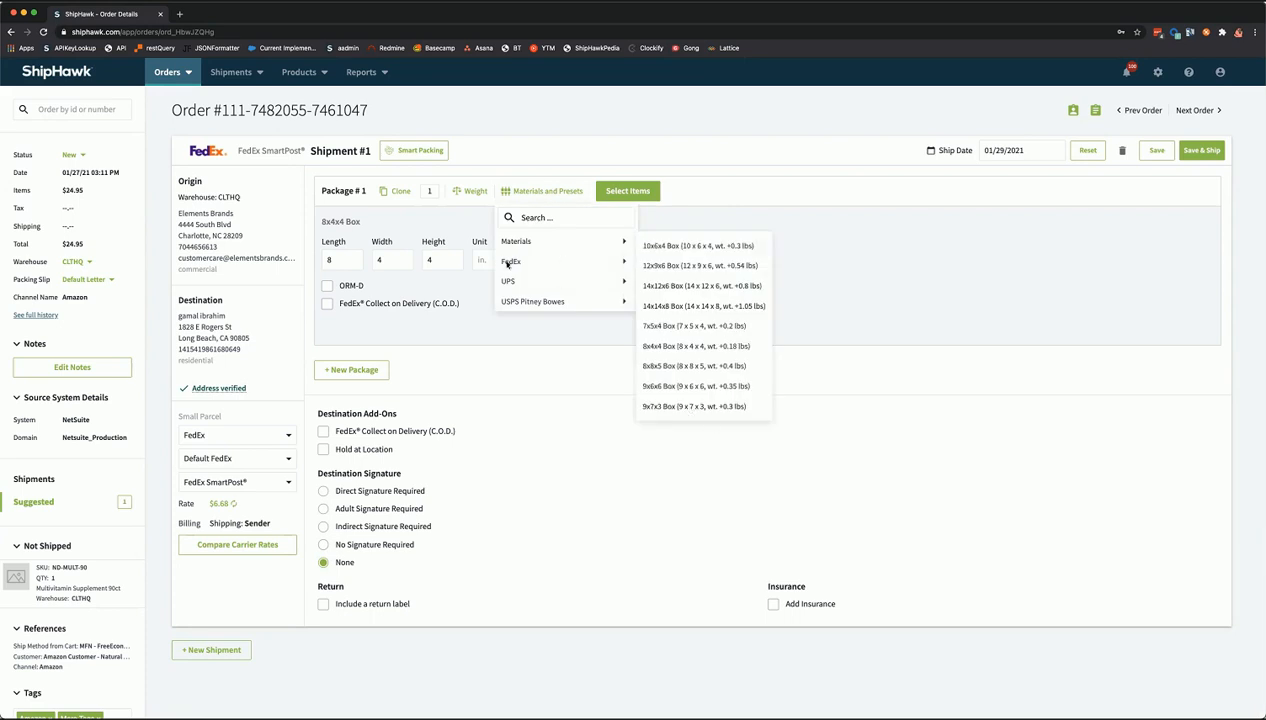
mouse_move(512, 262)
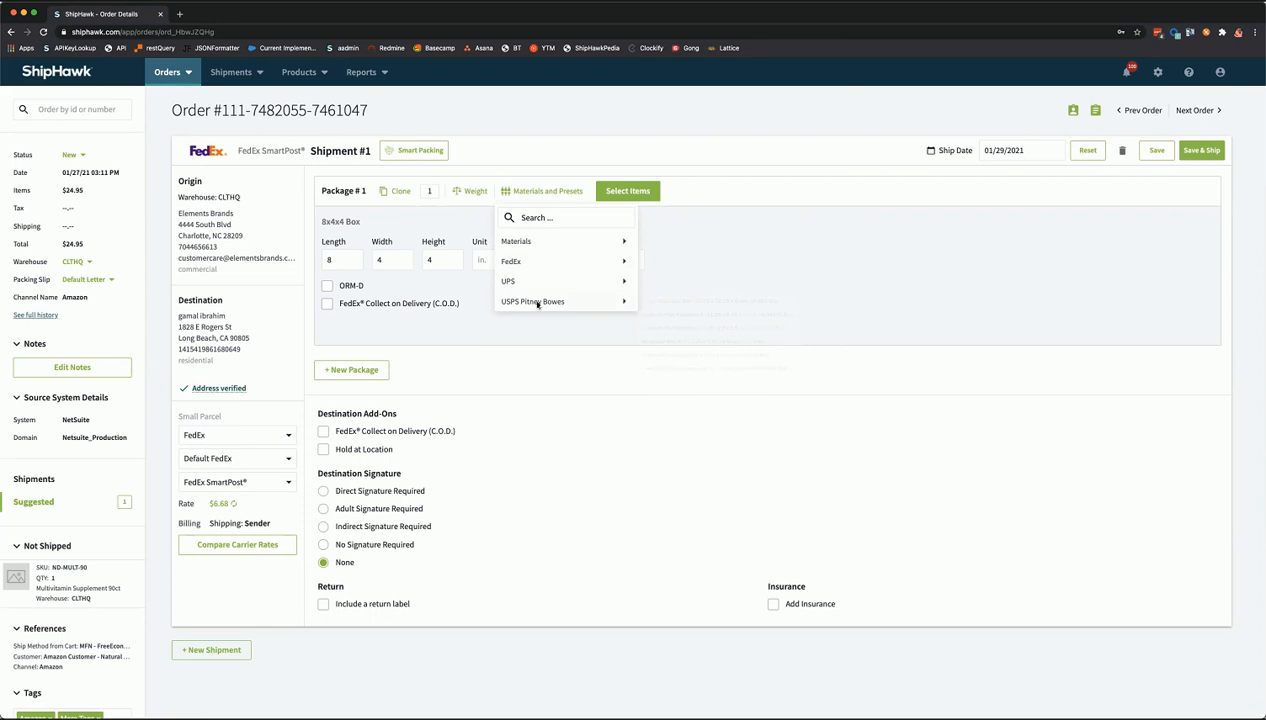
mouse_move(537, 304)
mouse_move(622, 244)
left_click(677, 287)
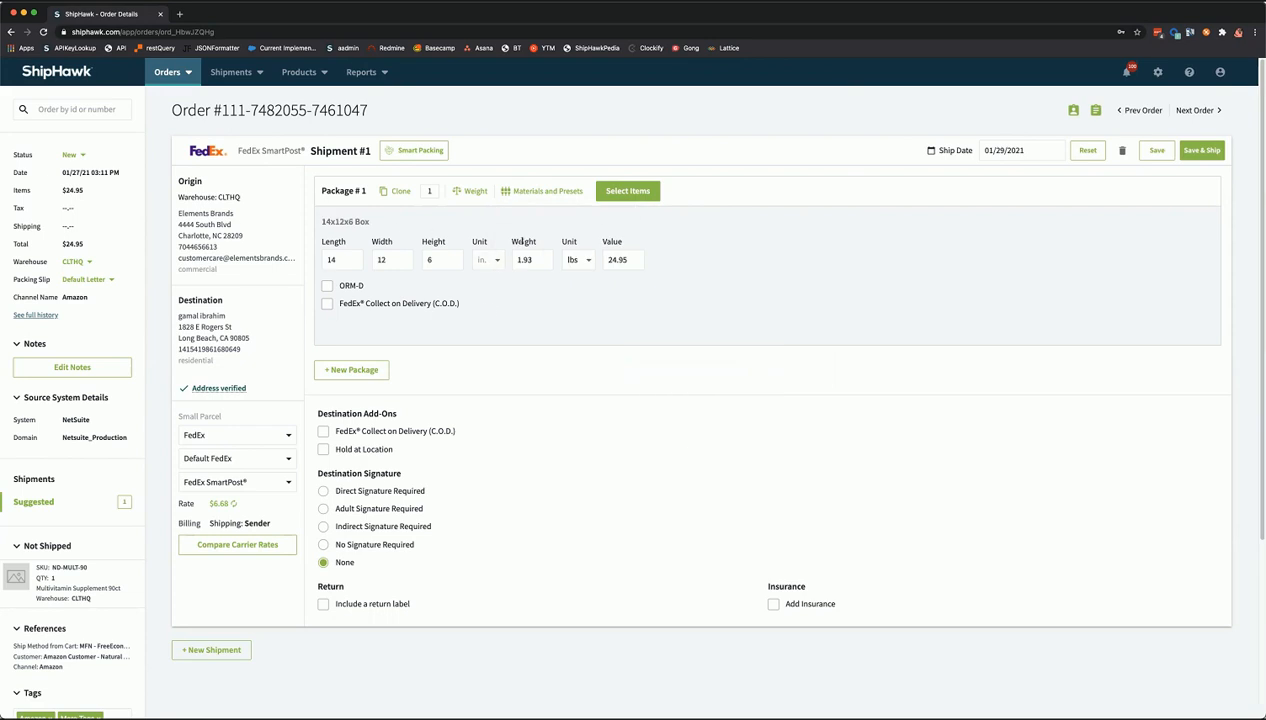
left_click(333, 260)
left_click(541, 190)
mouse_move(516, 241)
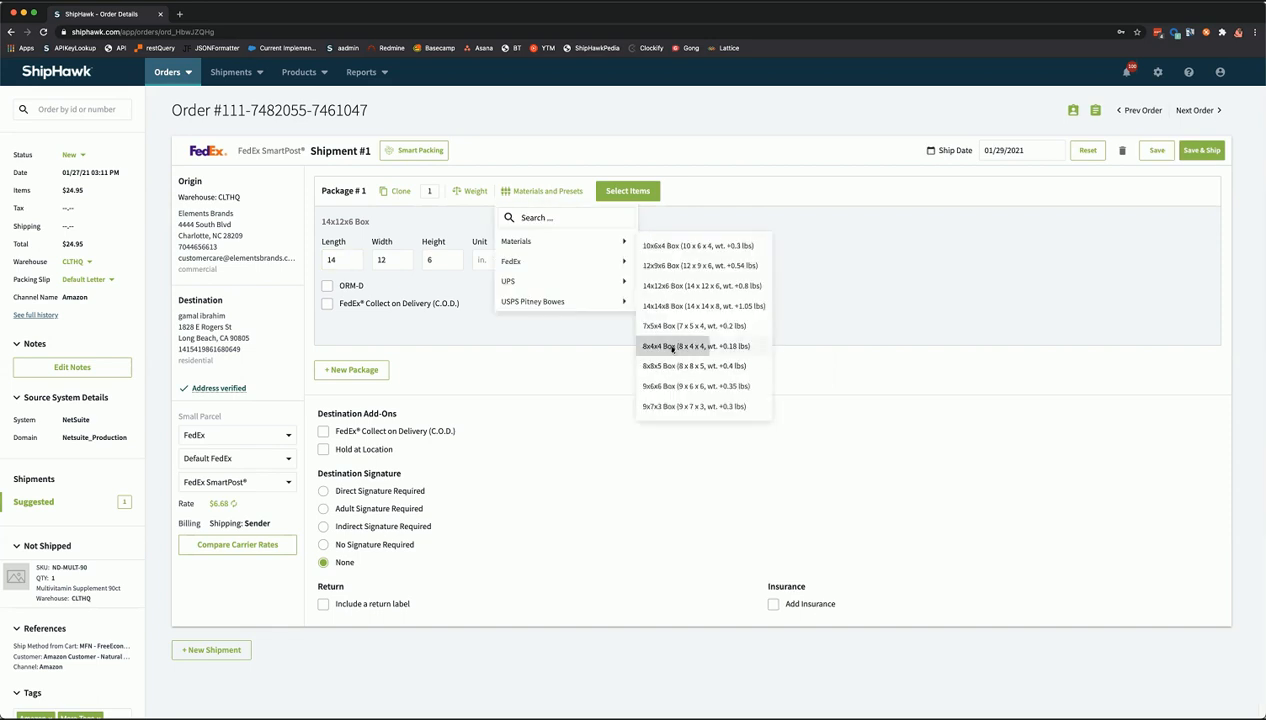
left_click(692, 346)
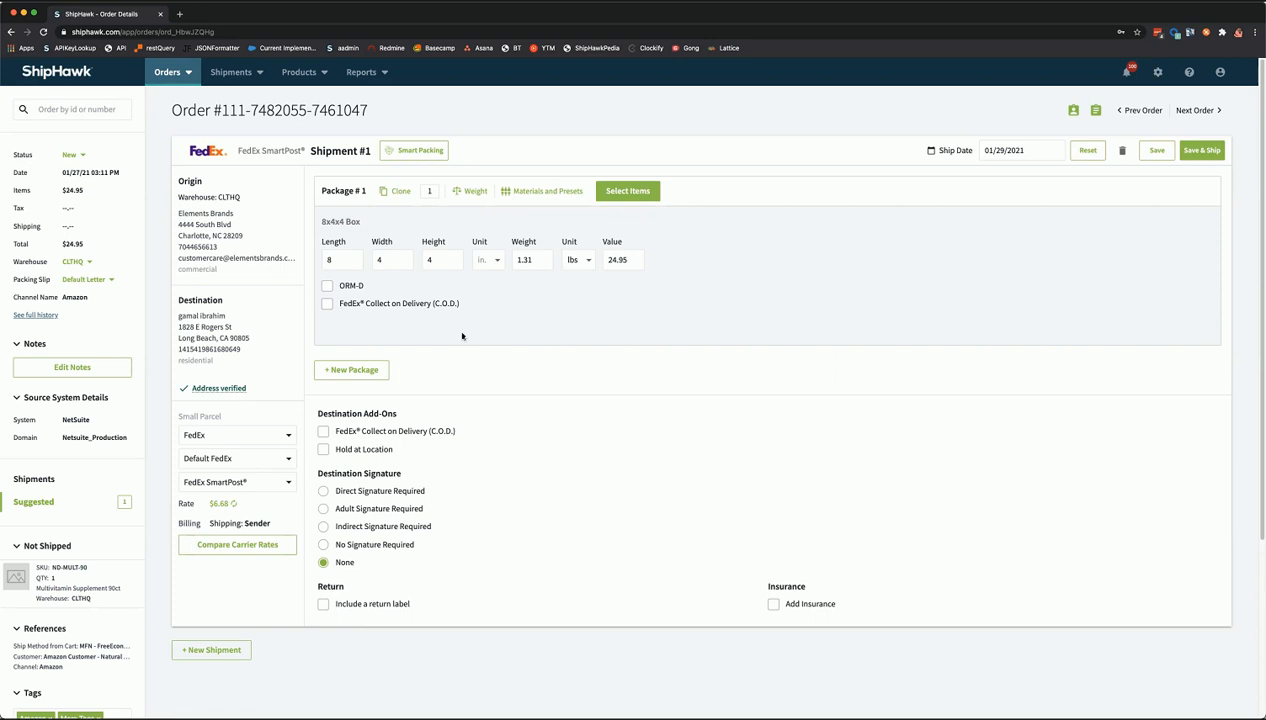
- Add and then remove a second package, and reset the shipment to its original state
left_click(332, 374)
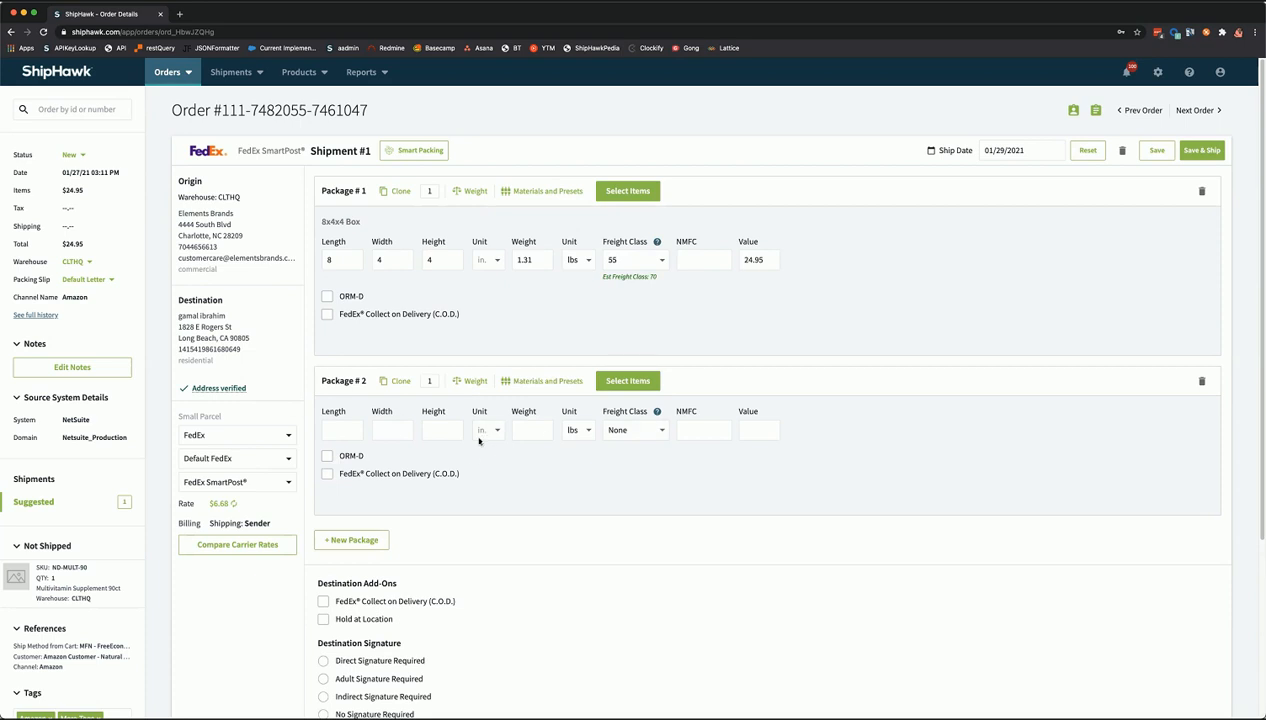
left_click(1202, 384)
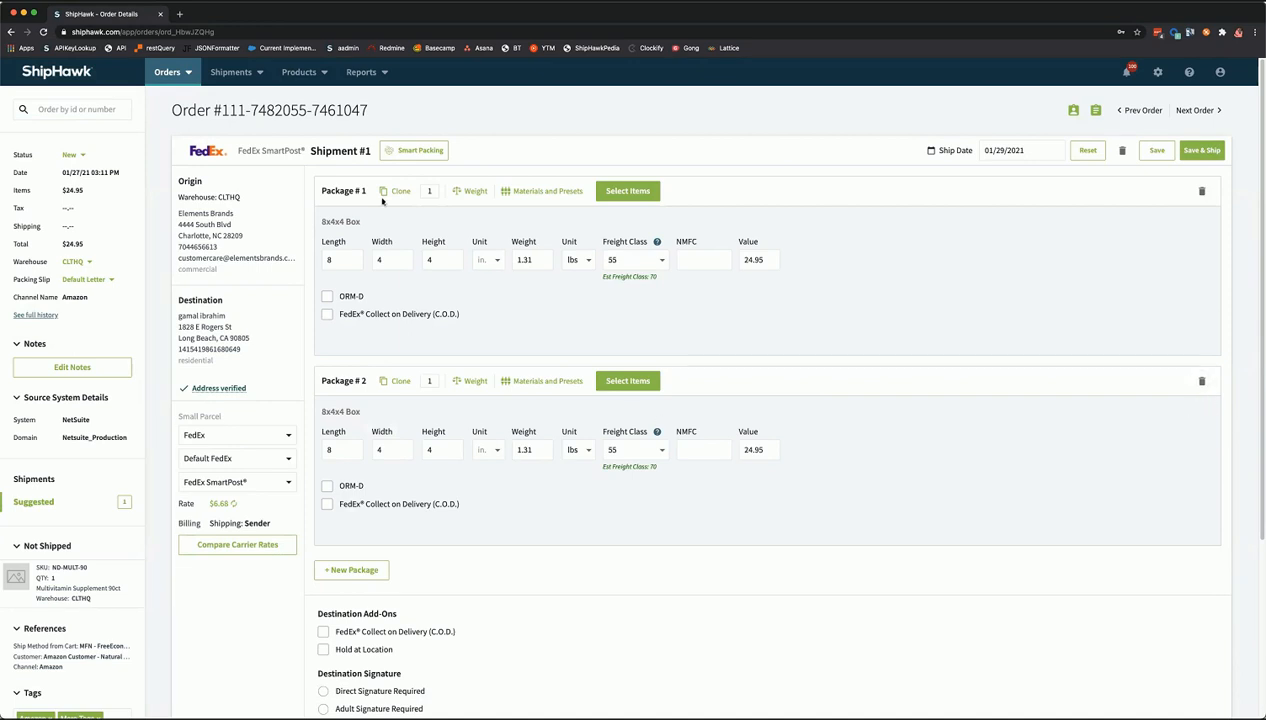
left_click(1202, 381)
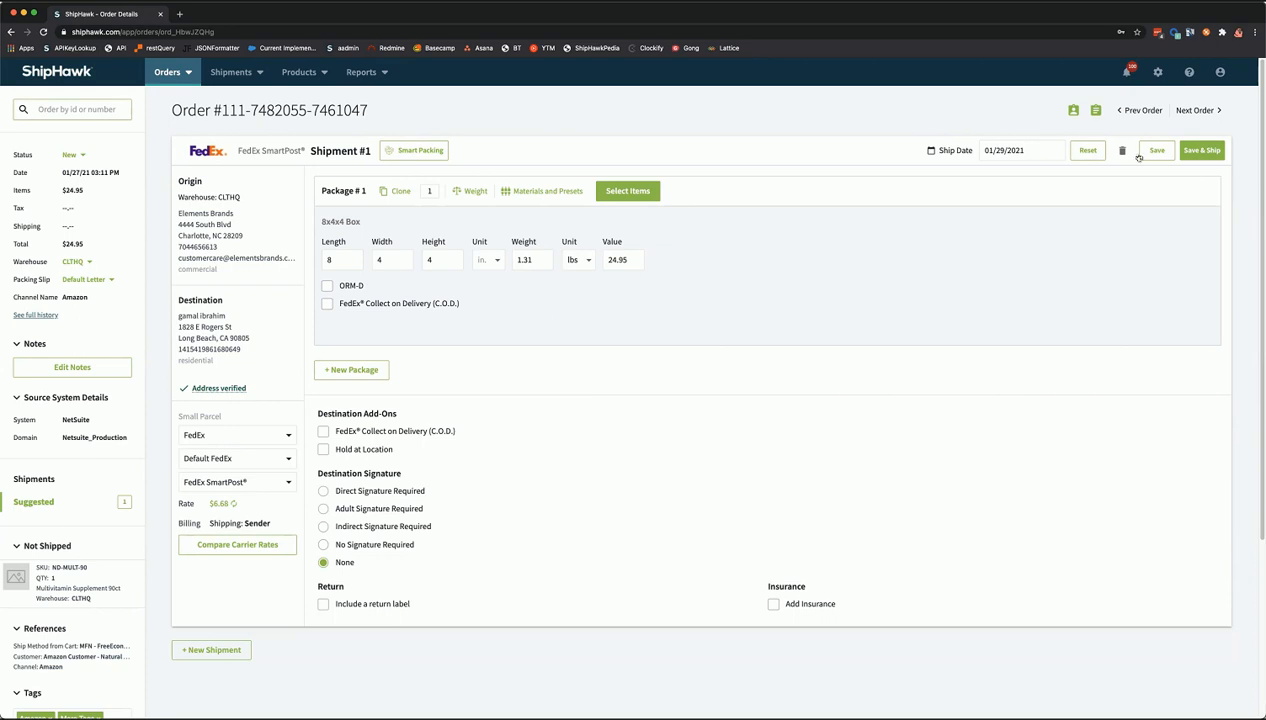
left_click(1082, 148)
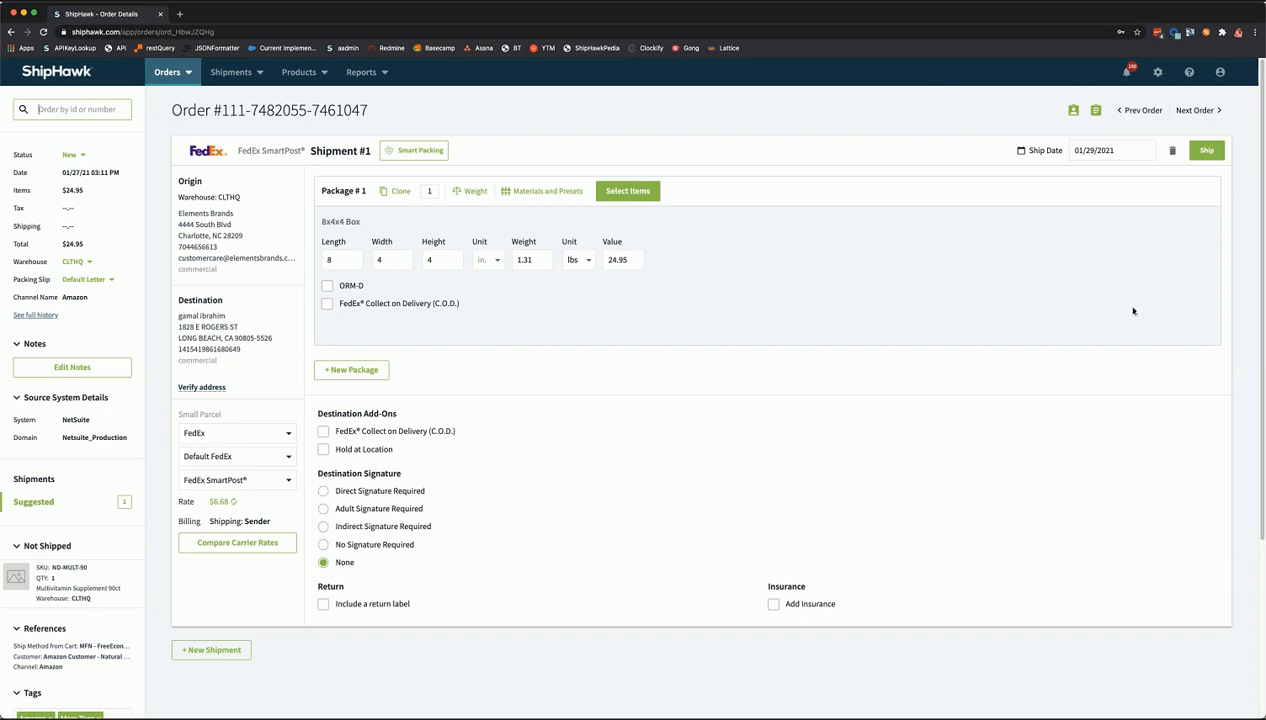
- Try to book the shipment, then reopen carrier rates after the No Rates Available error
left_click(1205, 150)
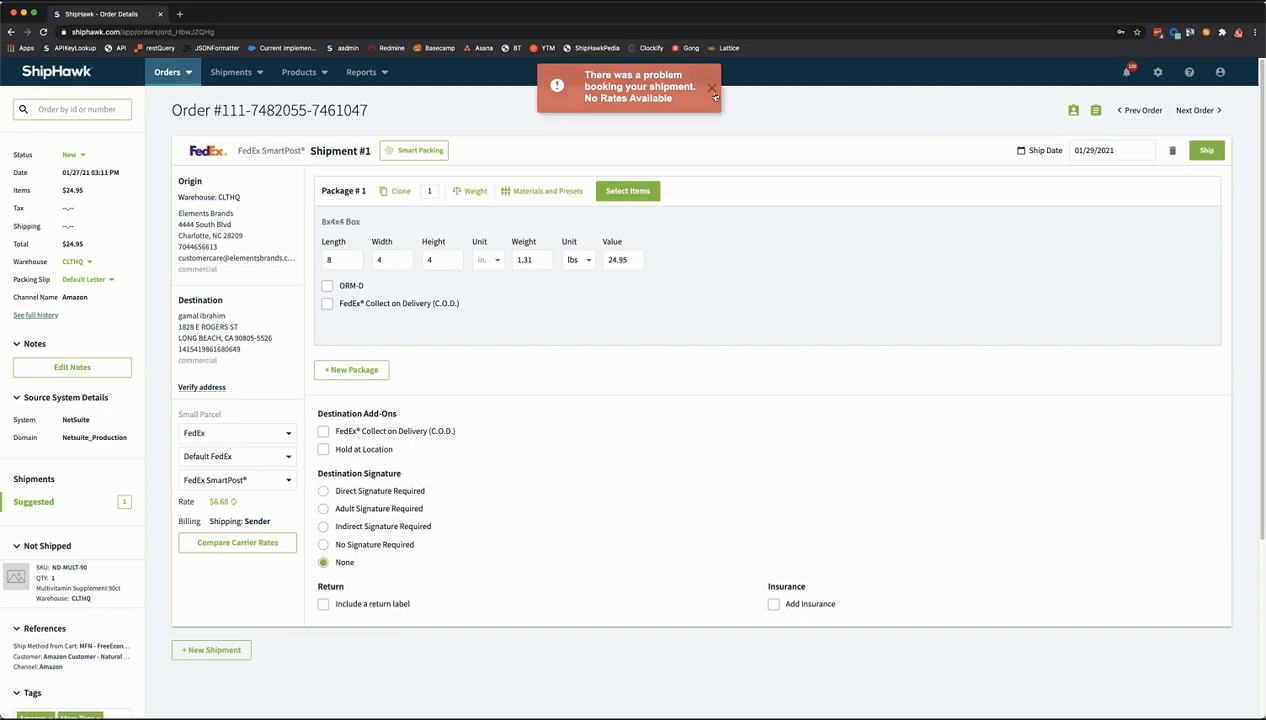
left_click(278, 540)
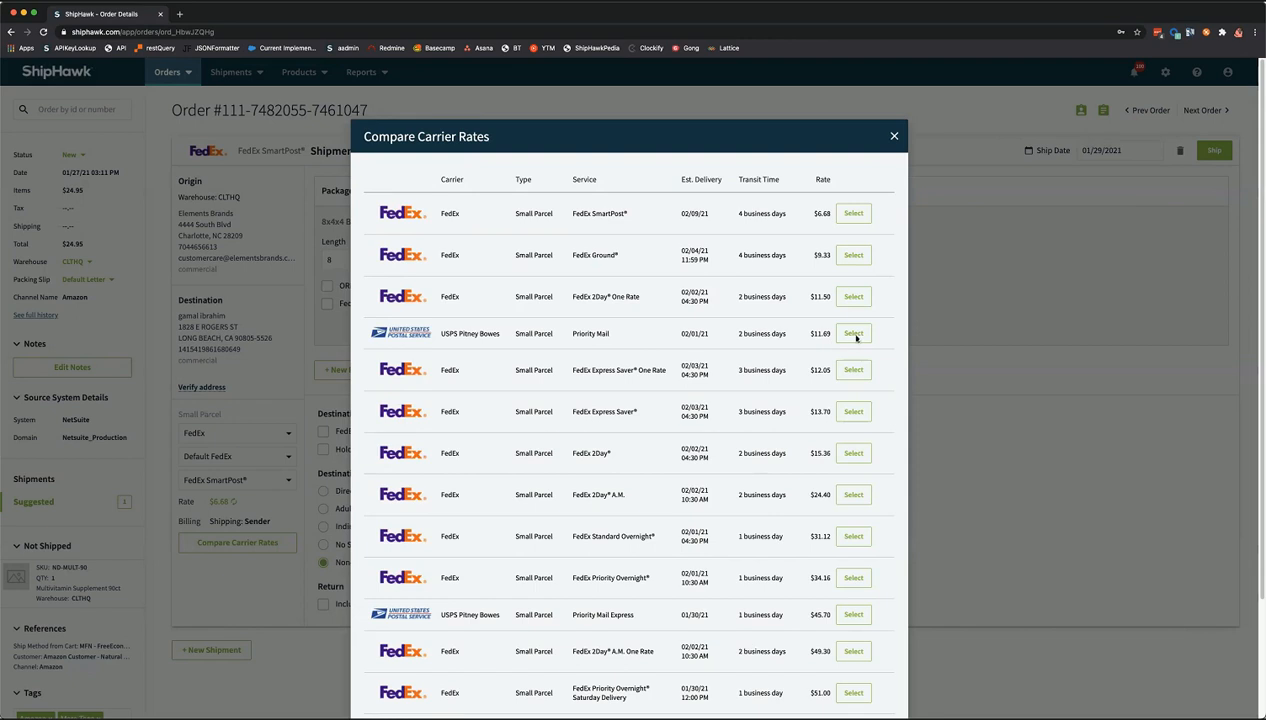
- Switch to USPS Priority Mail at $11.69, dismiss the insufficient funds error, and reopen carrier rates
left_click(853, 334)
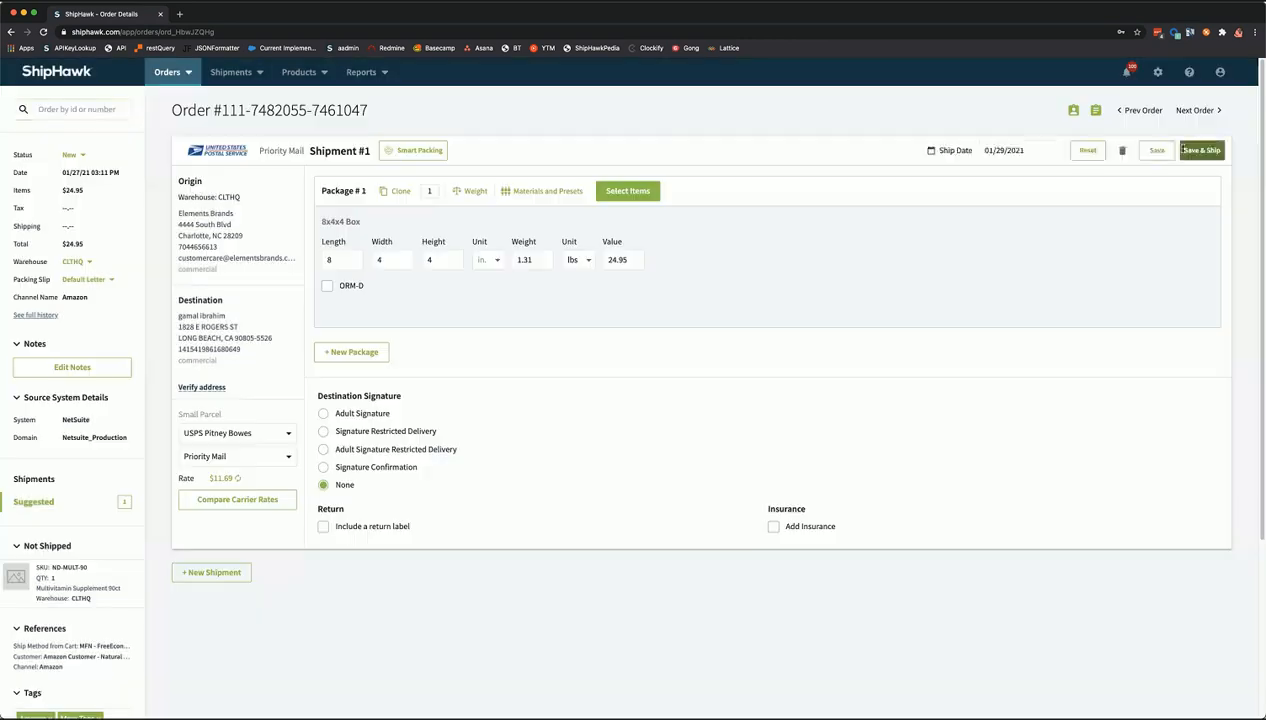
left_click(1183, 150)
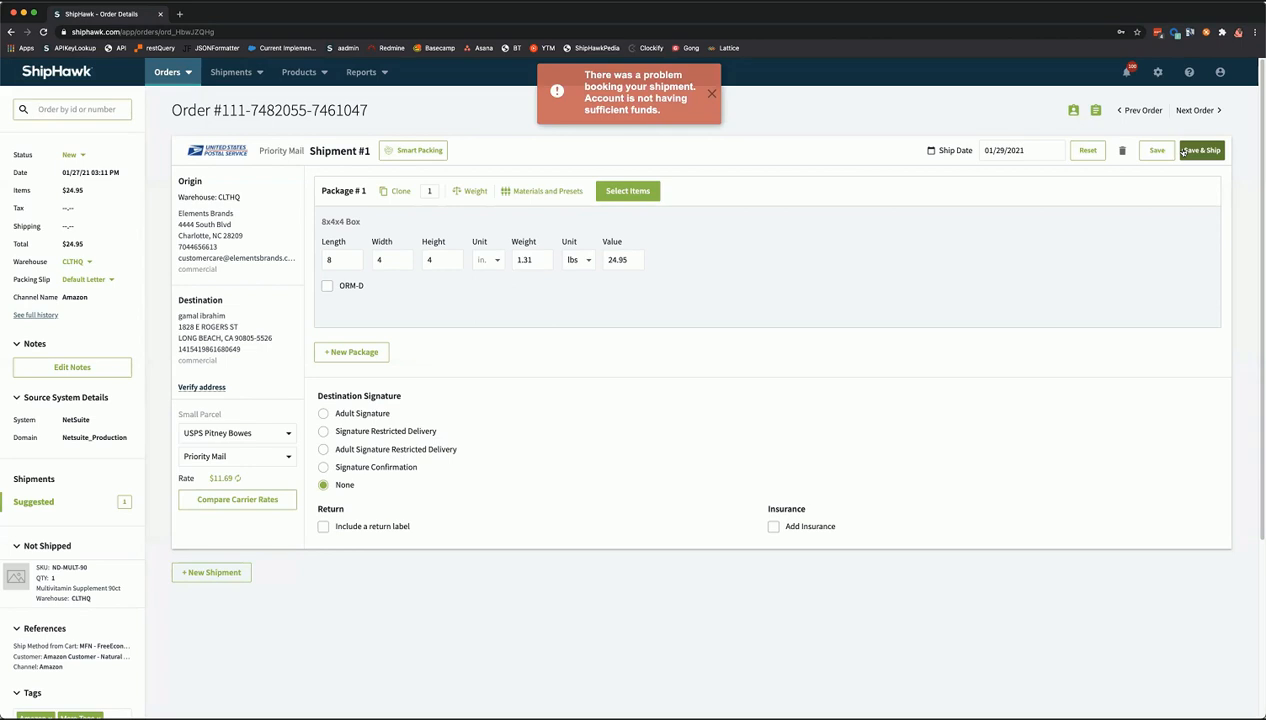
left_click(709, 94)
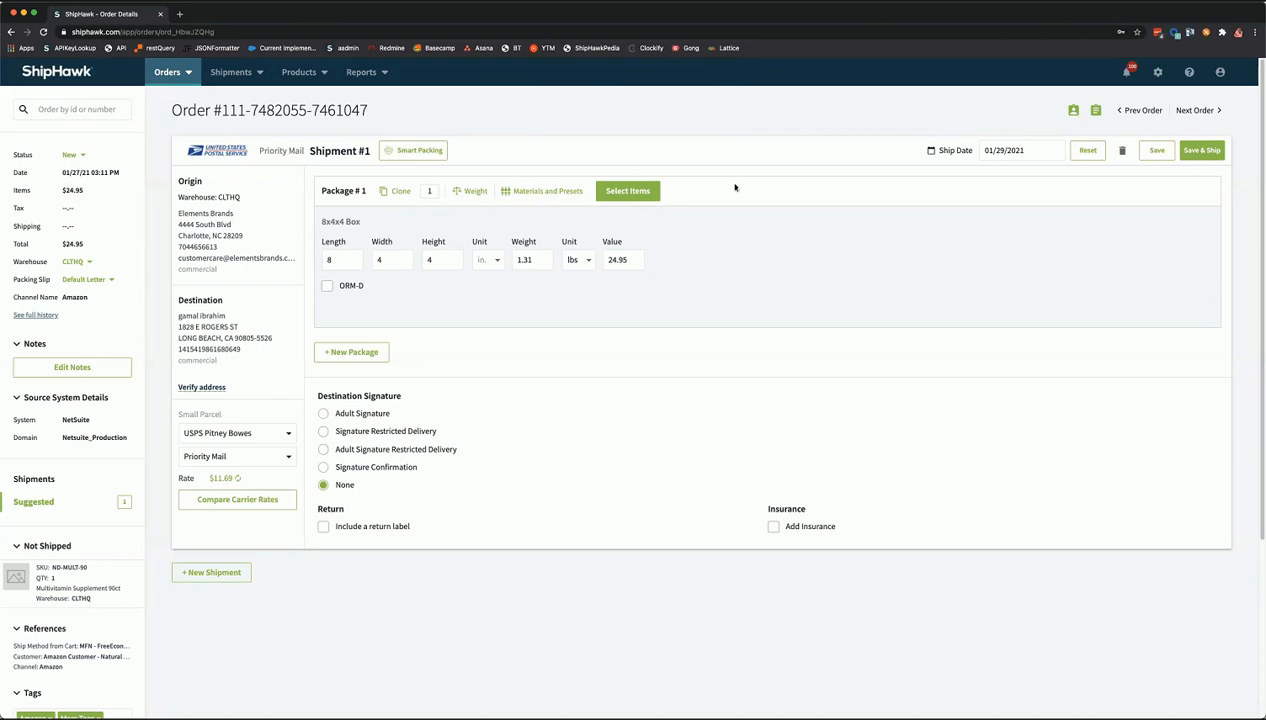
left_click(265, 500)
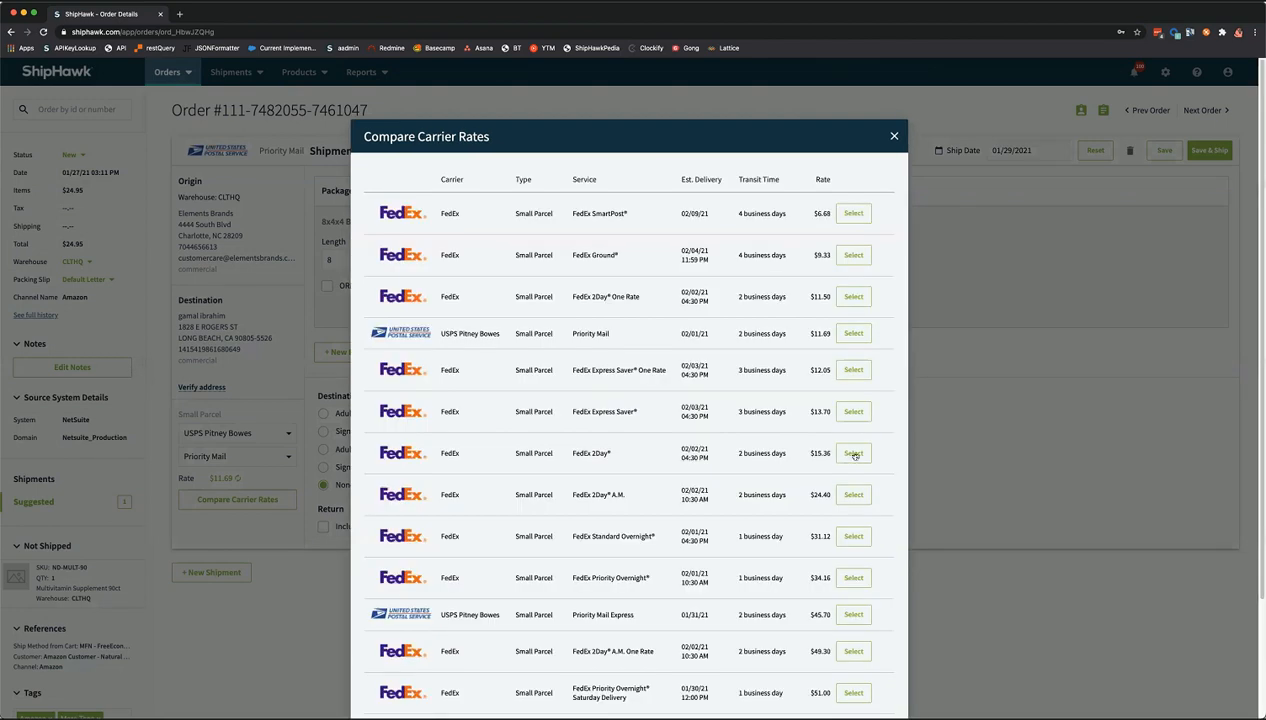
- Select the FedEx 2Day rate and book the shipment to generate its label
left_click(1208, 152)
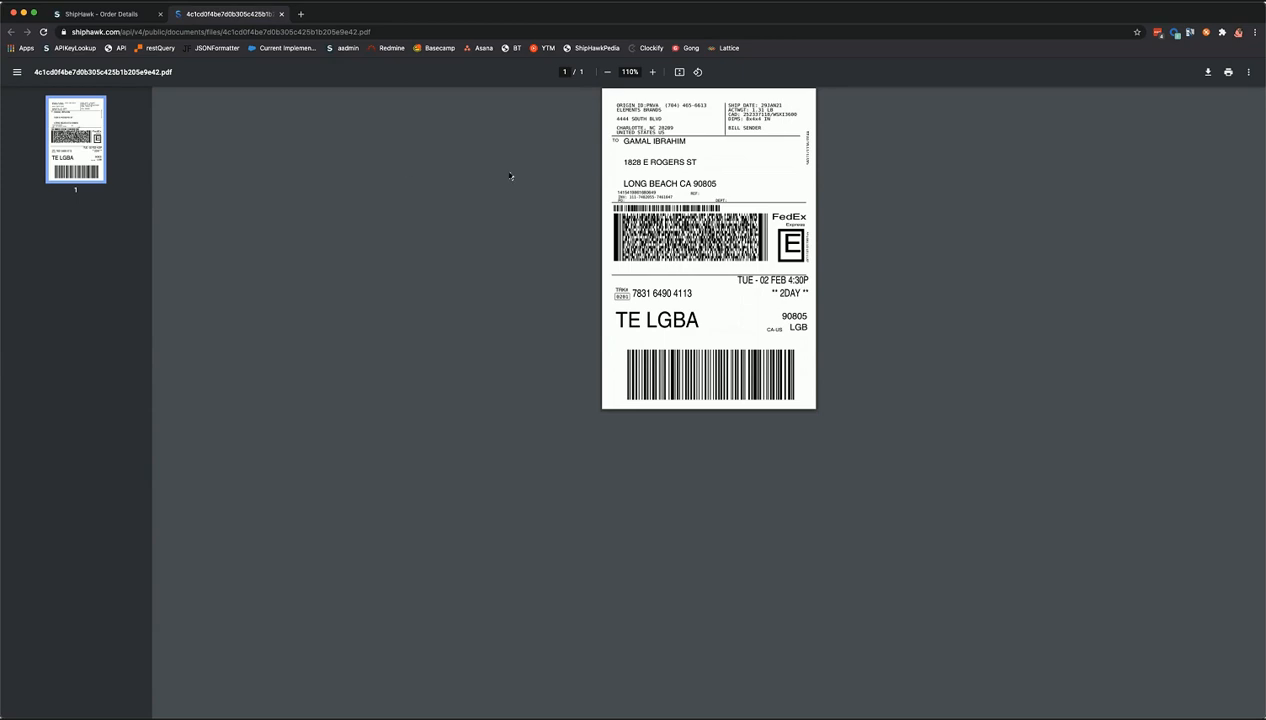
- Close the shipping label PDF to return to the shipped order's details
key("super+w")
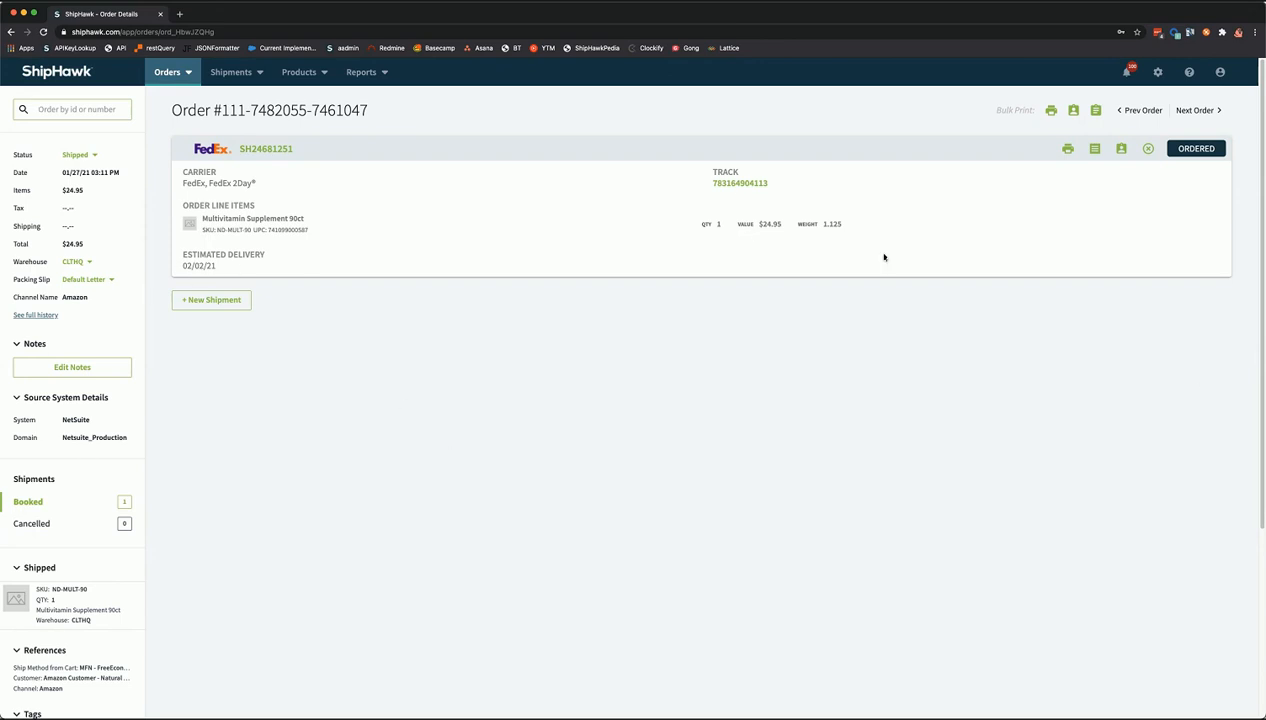
- Open the public tracking page for the FedEx 2Day shipment due February 2nd
left_click(724, 209)
left_click(731, 184)
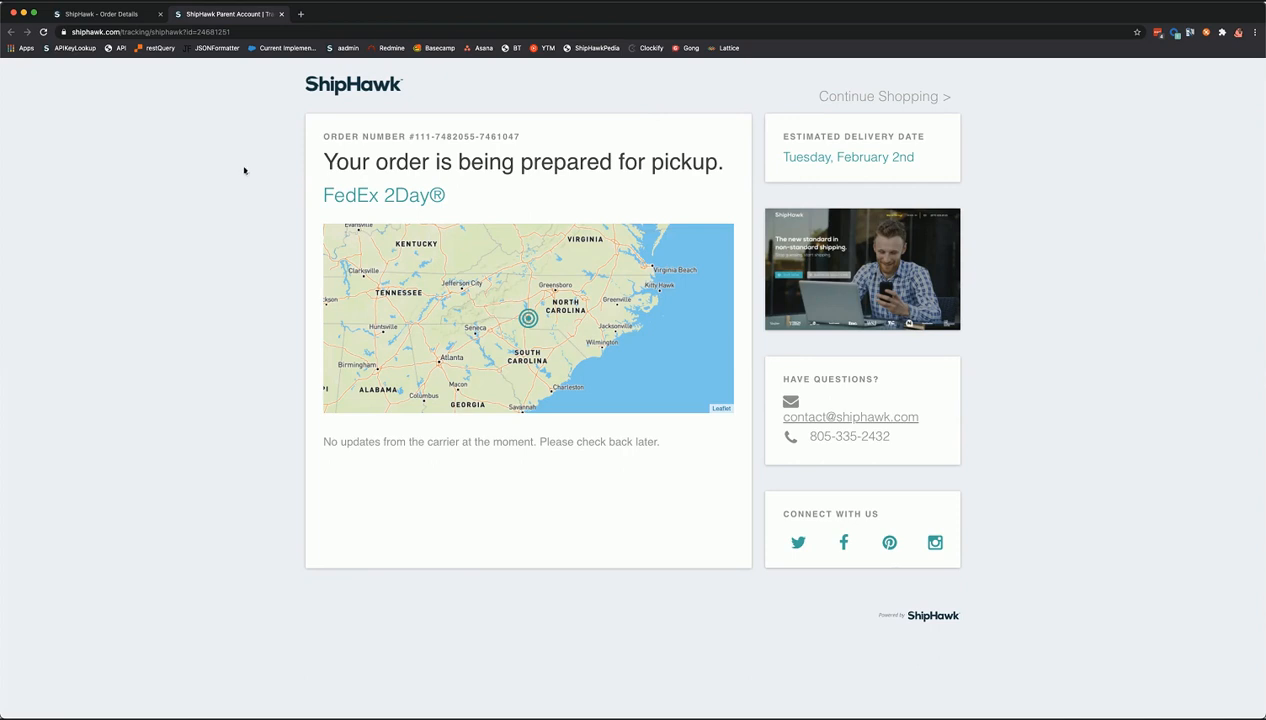
- Close the tracking tab, open shipment SH24681251's details, and begin a new note's description
left_click(283, 15)
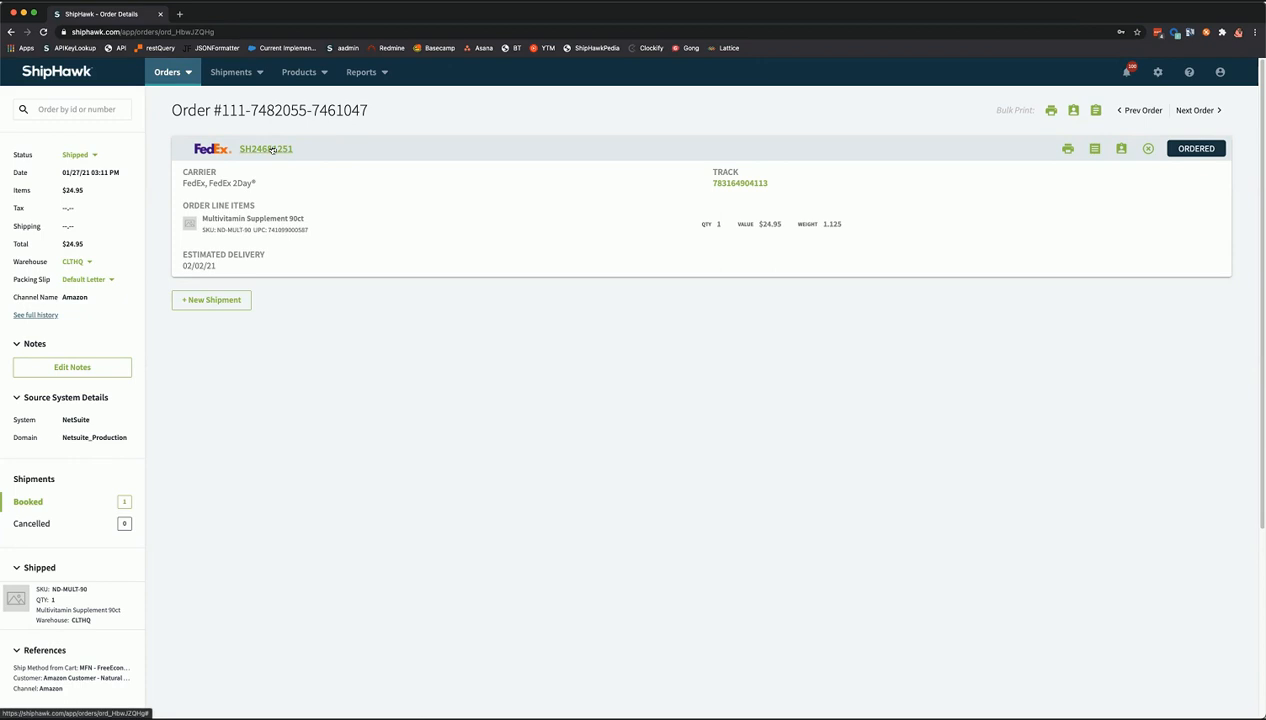
left_click(270, 150)
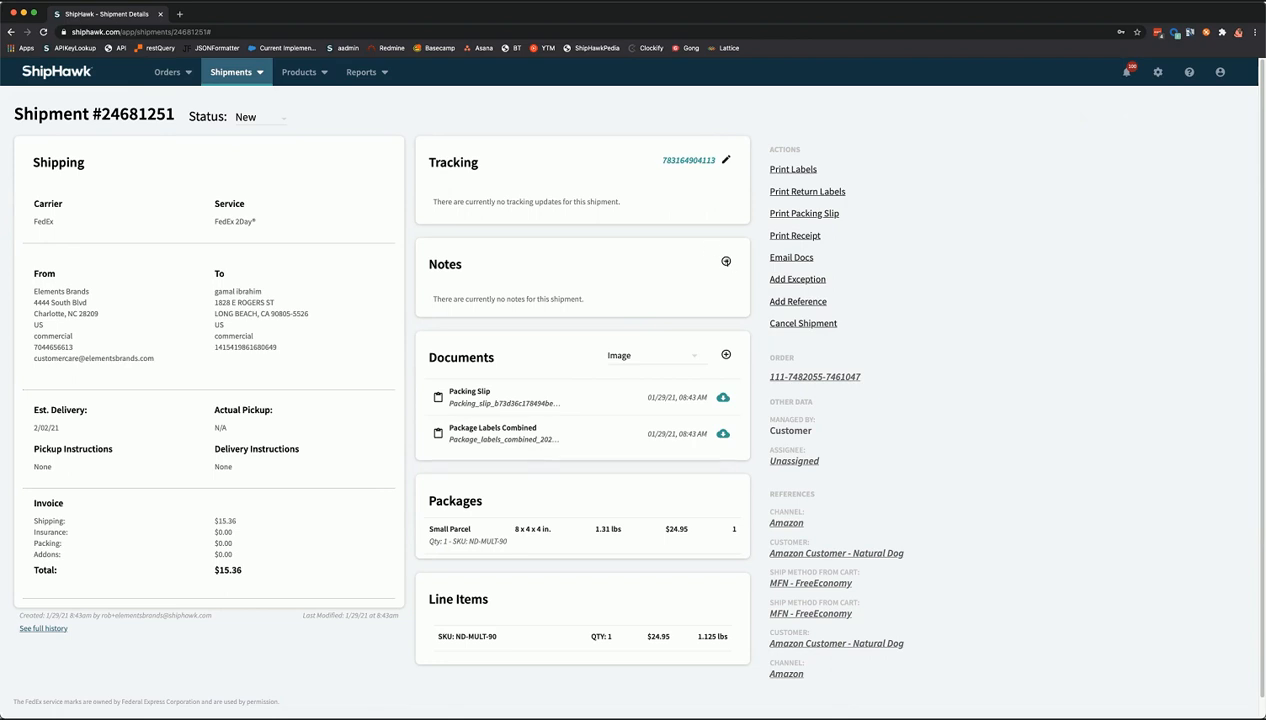
left_click(726, 261)
left_click(414, 199)
left_click(408, 234)
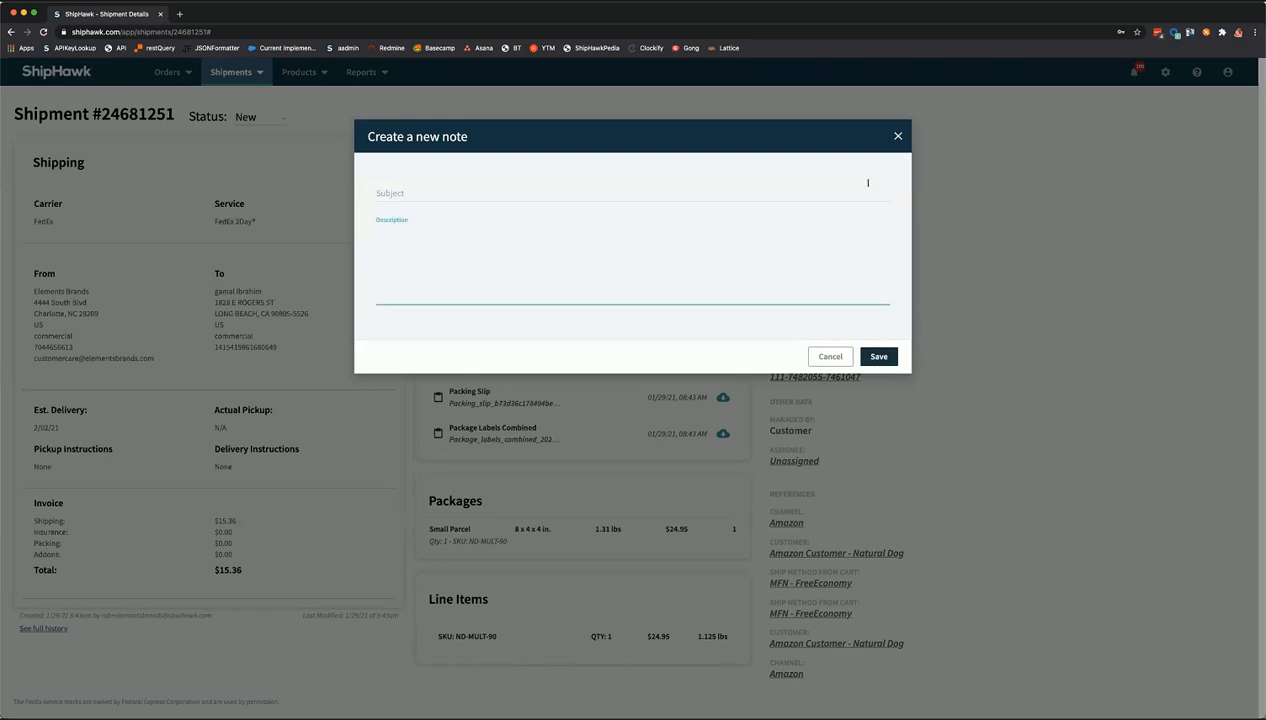
- Dismiss the Create a new note dialog unsaved, leaving shipment #24681251 with no notes
left_click(897, 138)
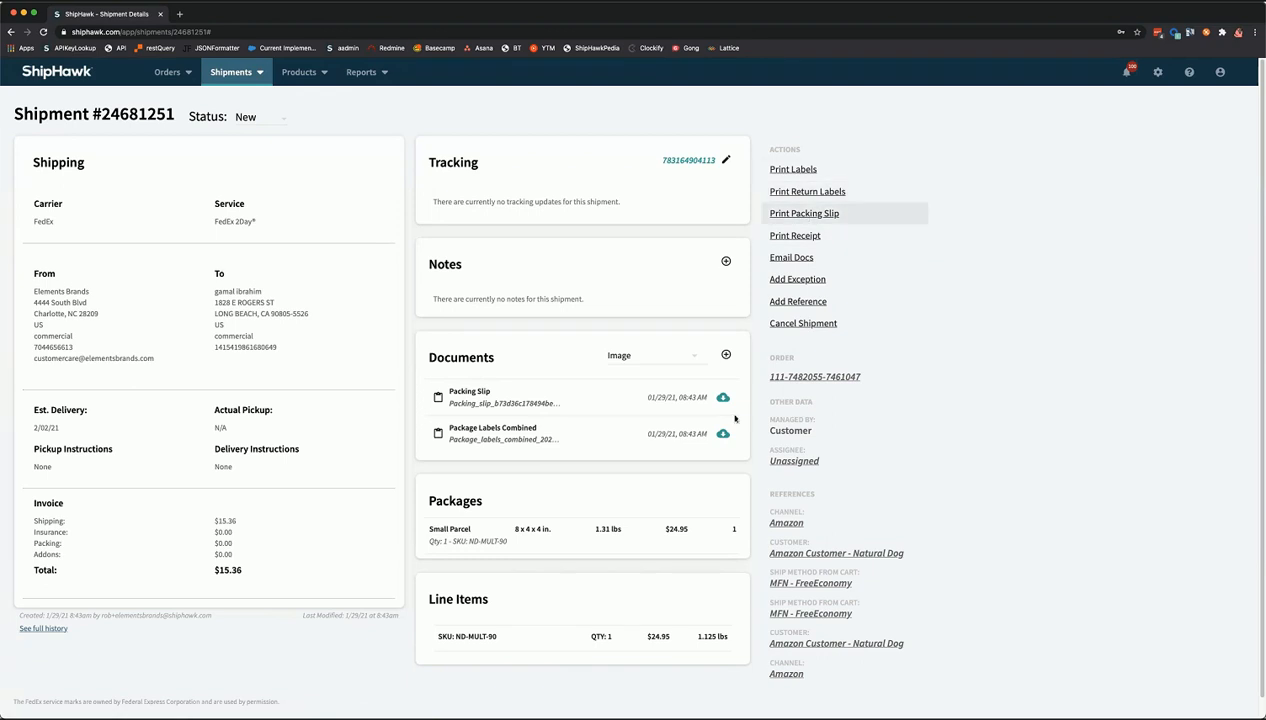
- Keep Image as the document type to reach Print Return Labels for shipment #24681251
left_click(667, 358)
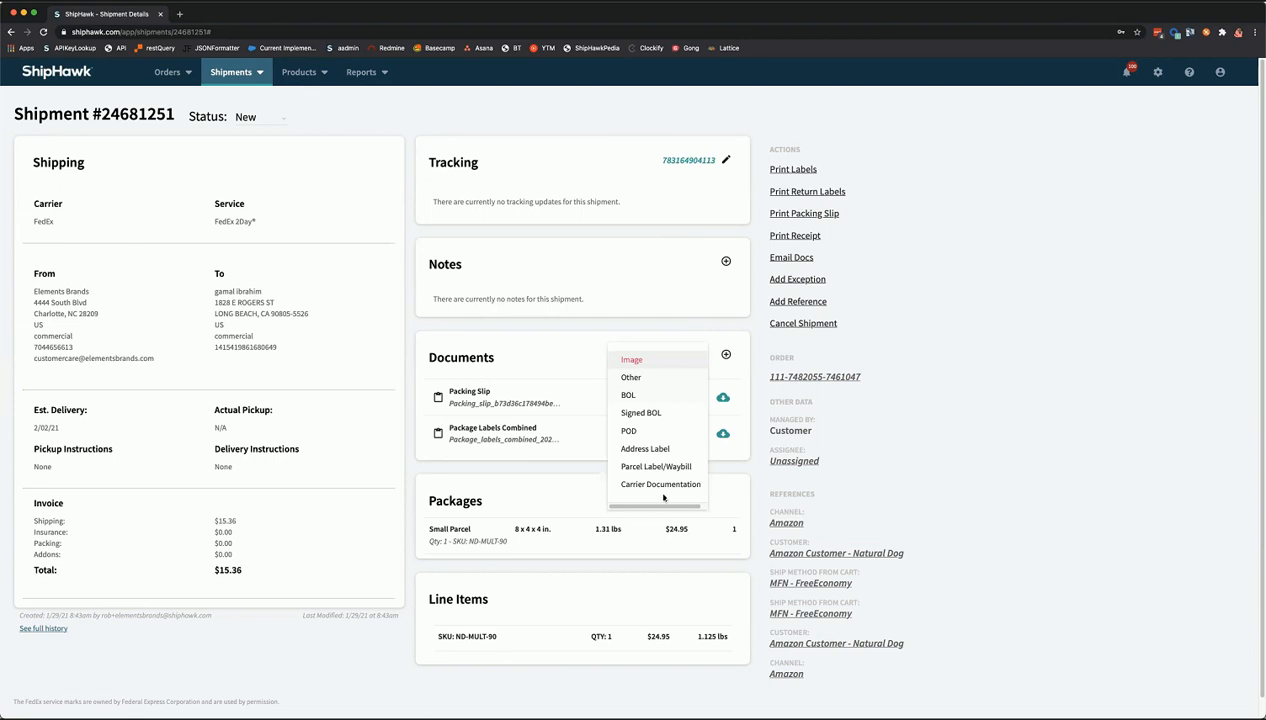
scroll(655, 475, "down", 1)
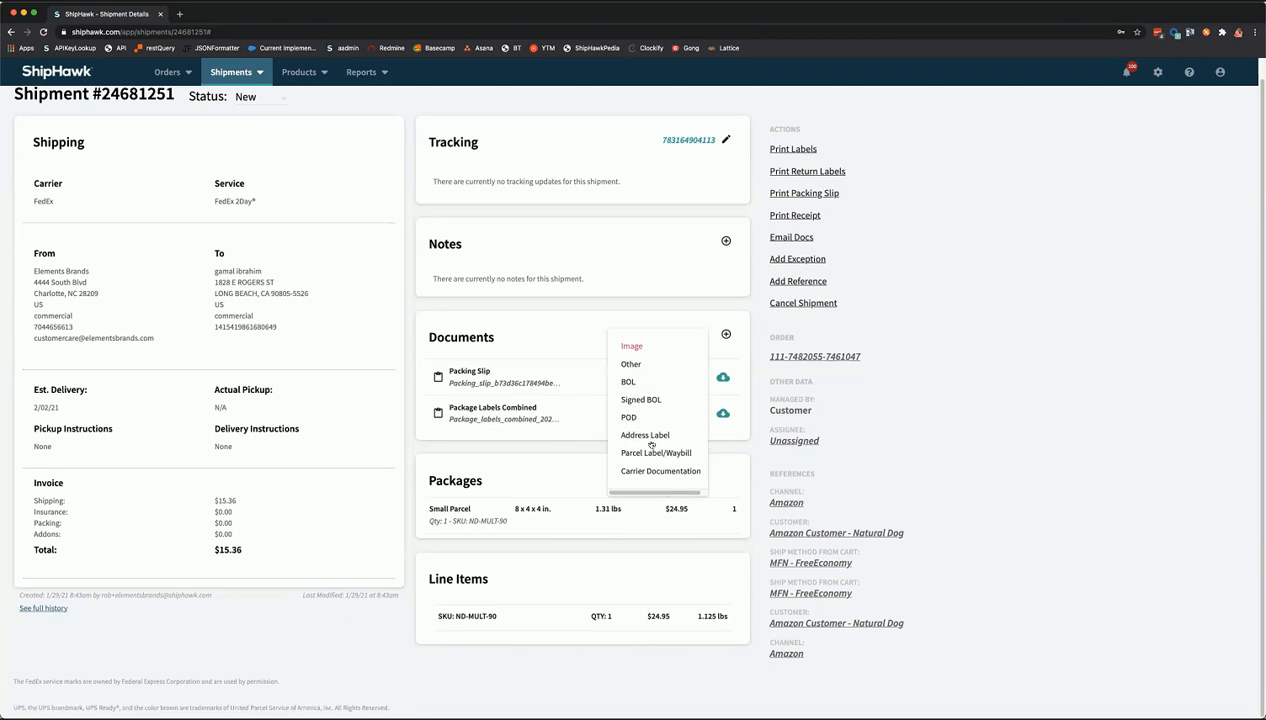
left_click(641, 338)
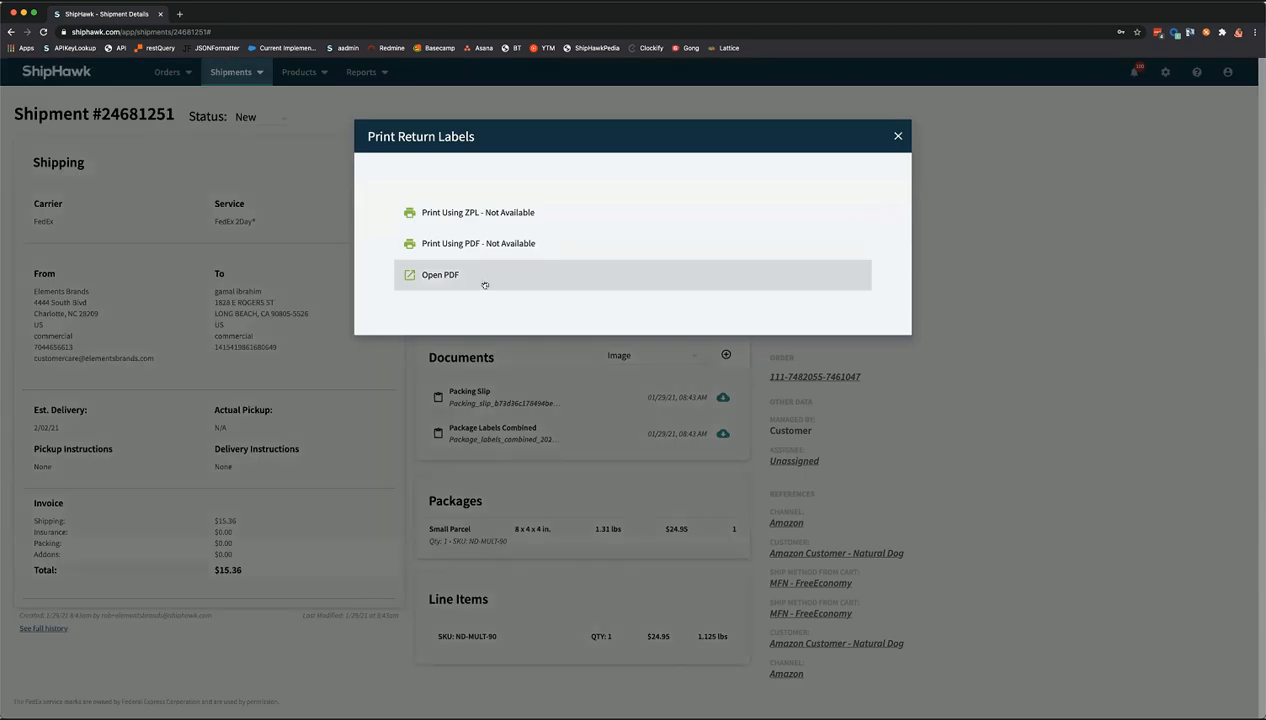
- Generate the return label PDF, close it, and bring up the Email Shipping Docs form
left_click(483, 284)
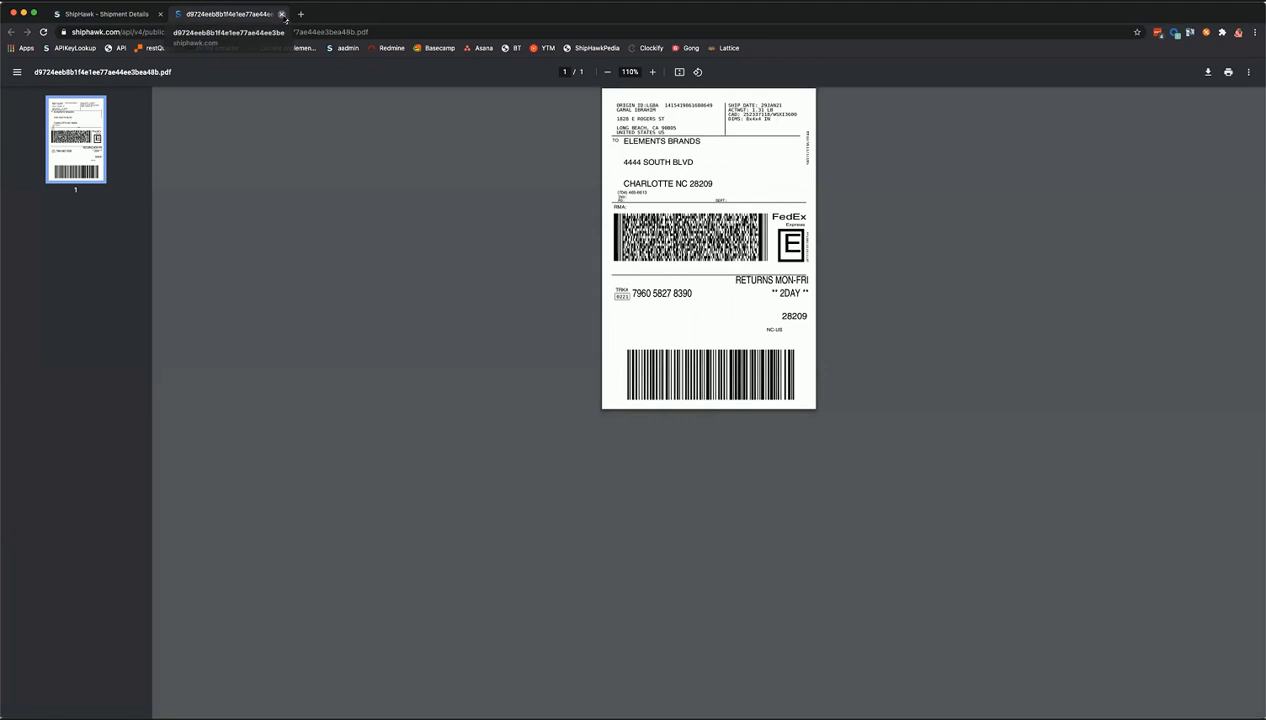
left_click(281, 14)
left_click(898, 136)
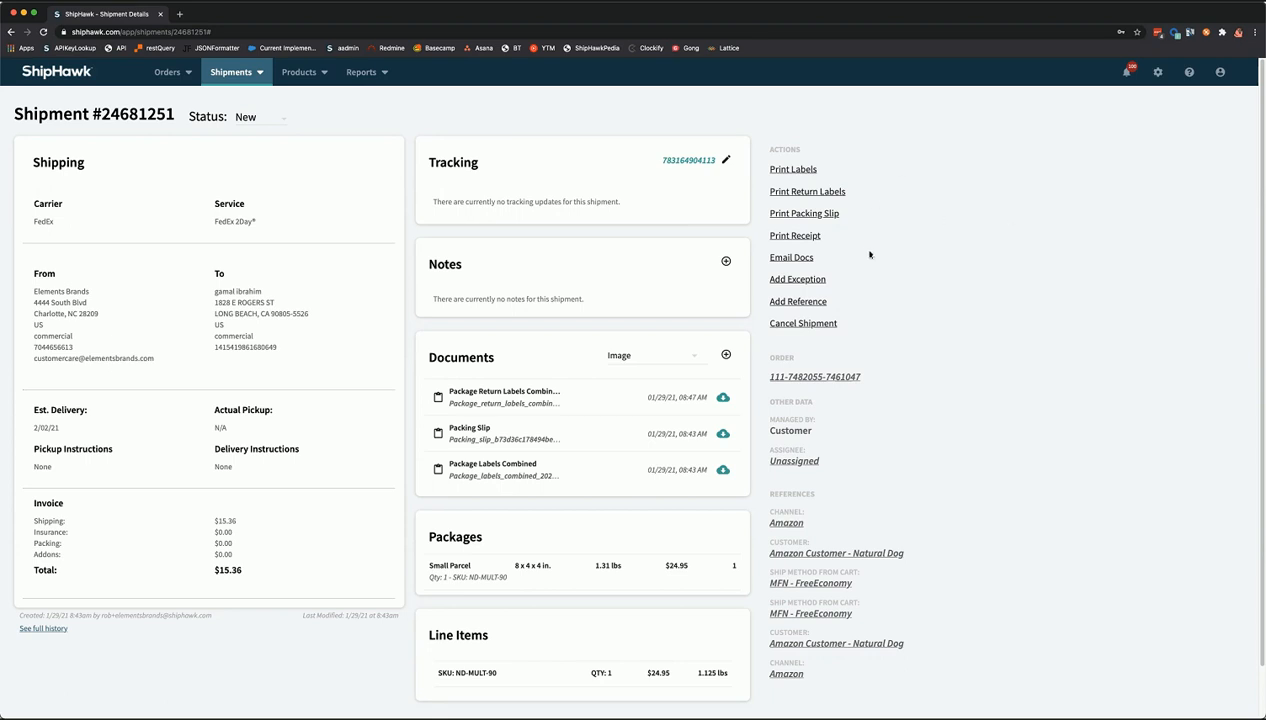
left_click(795, 257)
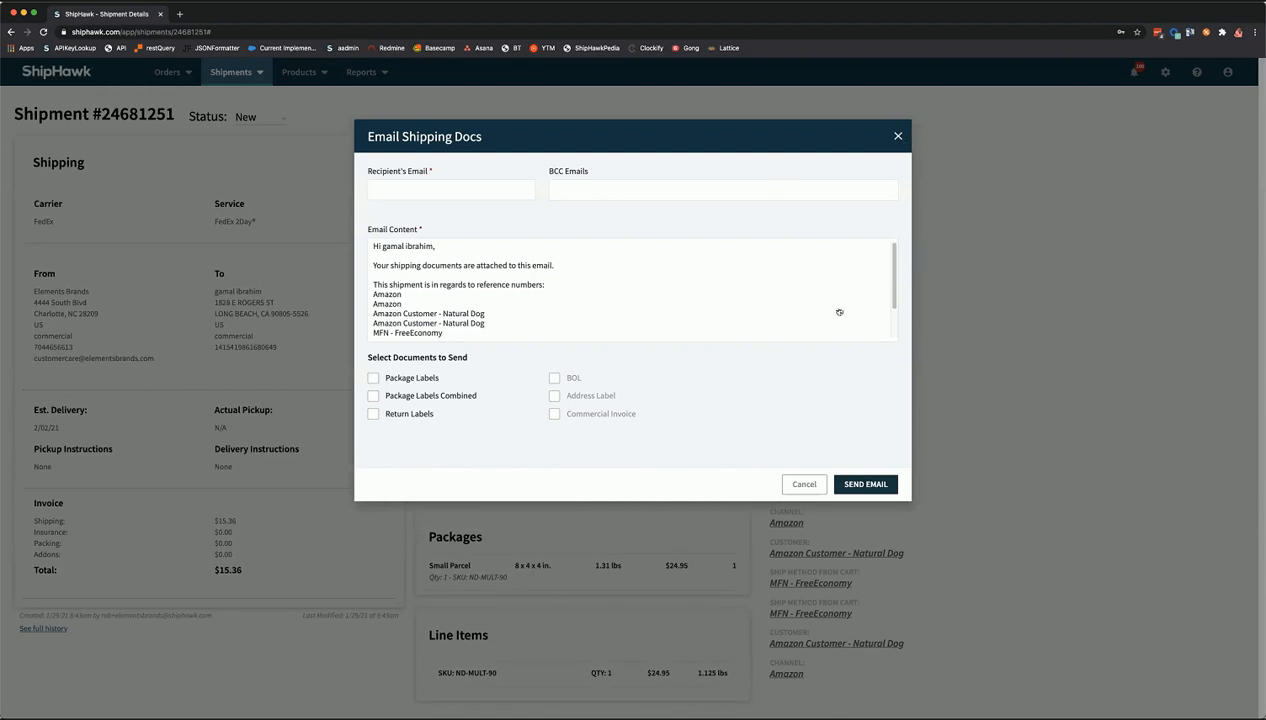
- Dismiss Email Docs and save exception E05 - Missing or Invalid Origin Phone Number on the shipment
key("Escape")
left_click(800, 282)
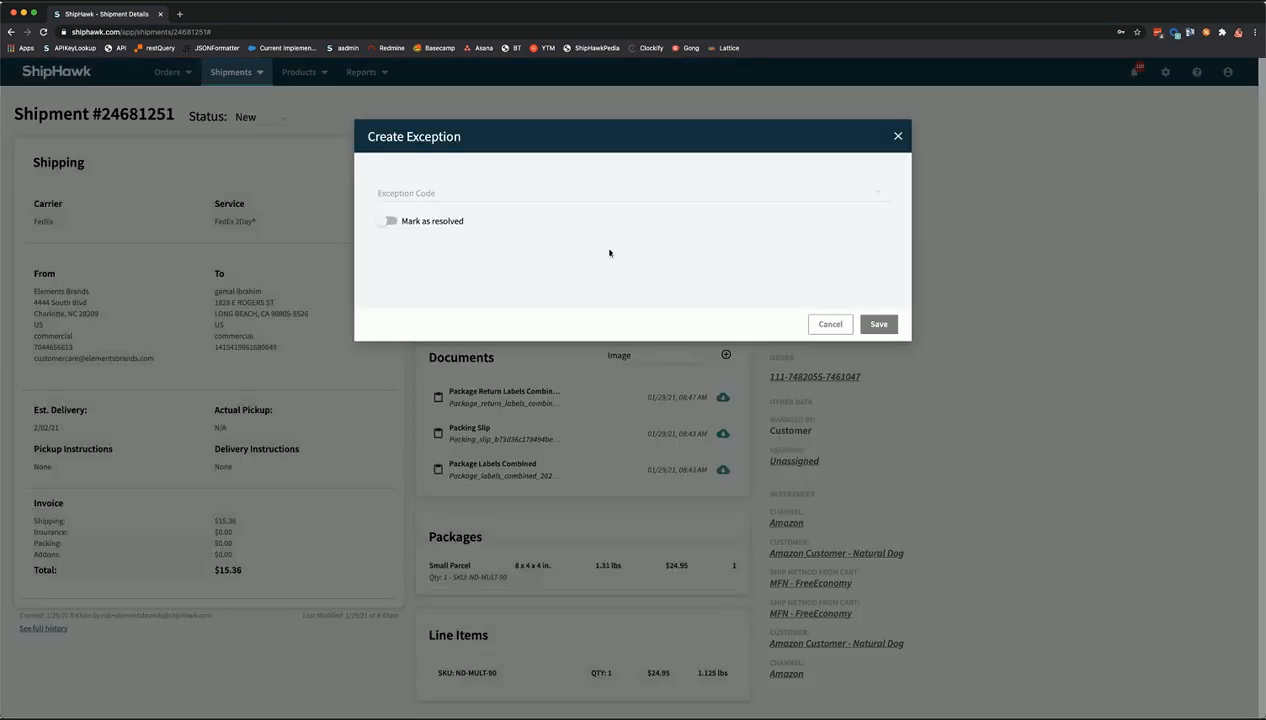
left_click(469, 198)
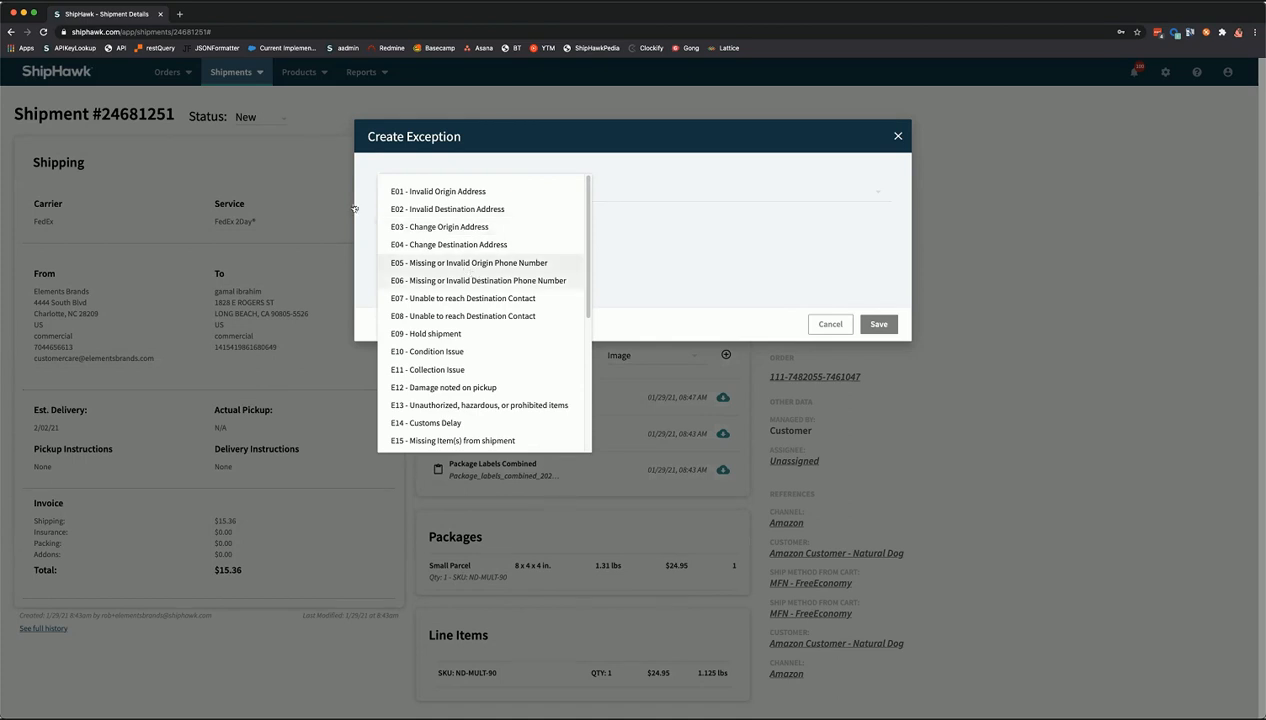
left_click(459, 263)
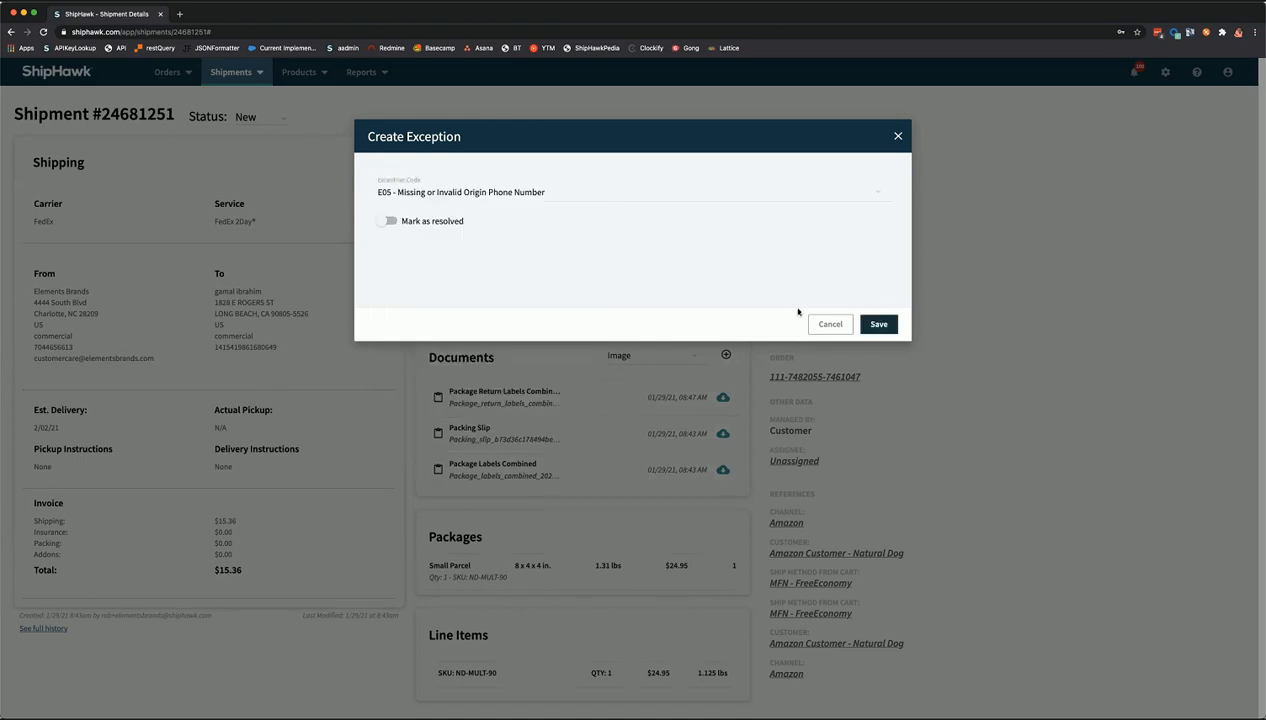
left_click(868, 326)
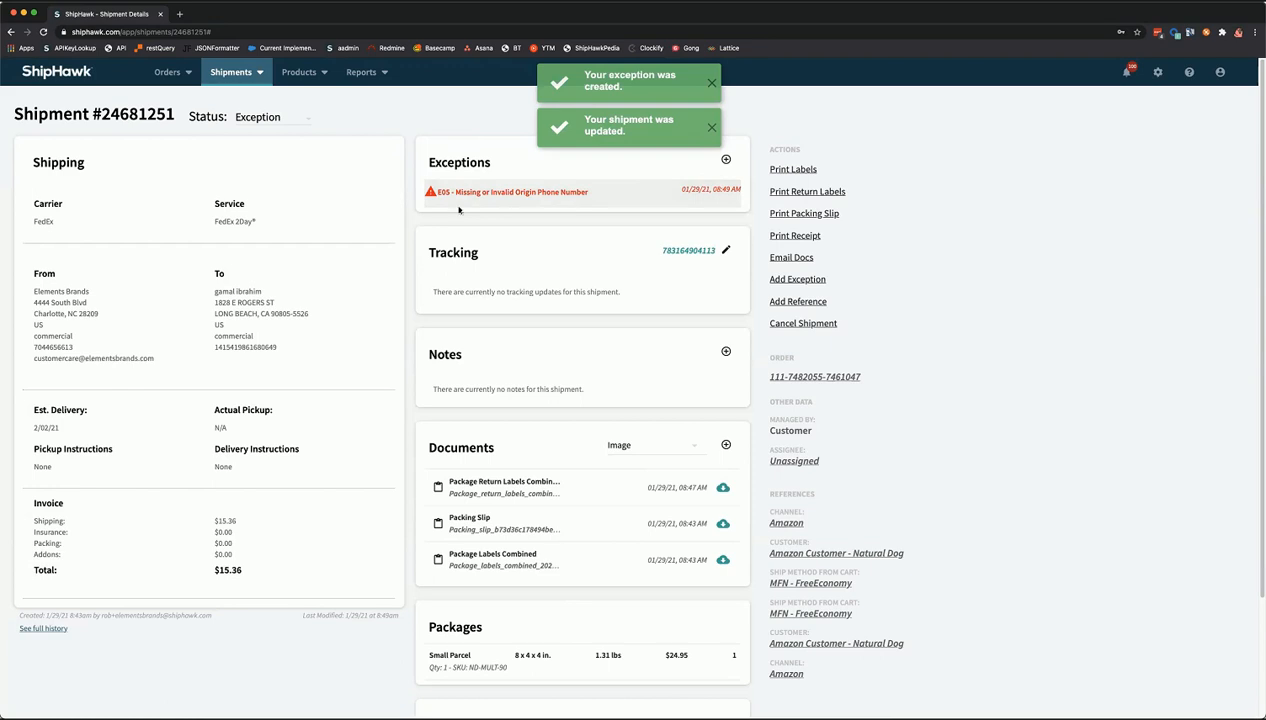
- Mark the E05 exception resolved and save, then reopen it and delete it
left_click(505, 197)
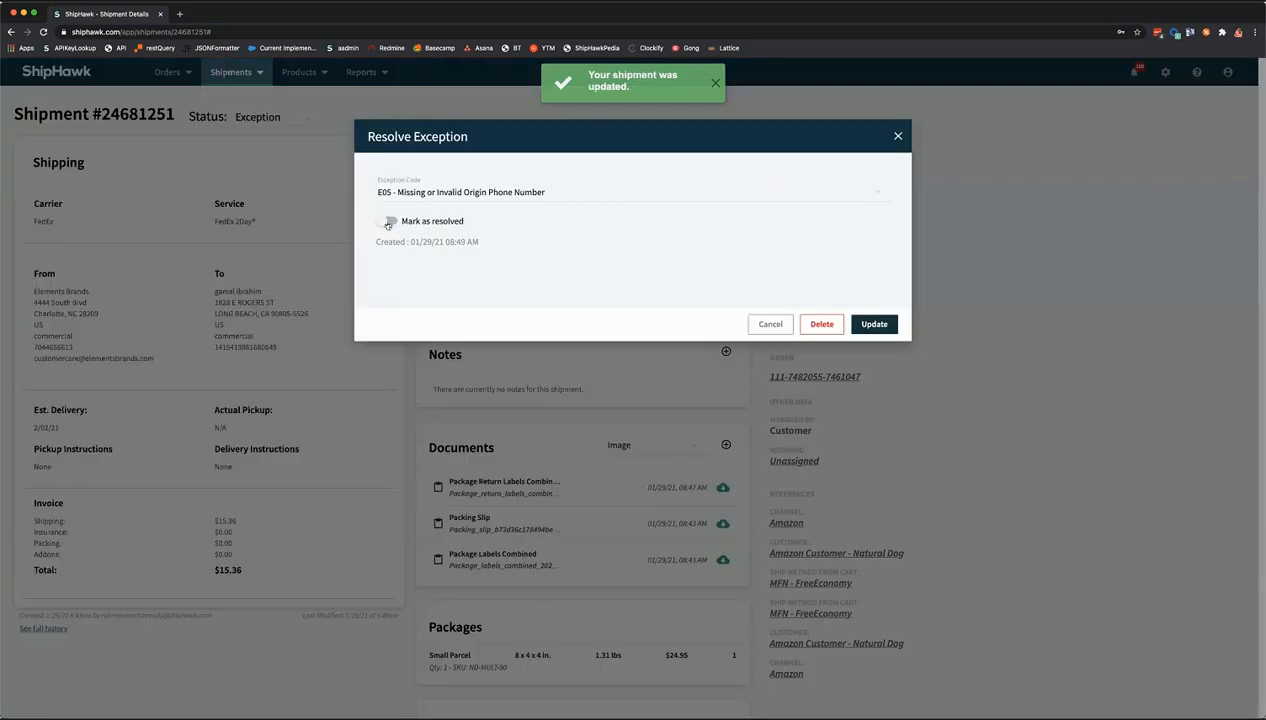
left_click(386, 222)
left_click(872, 324)
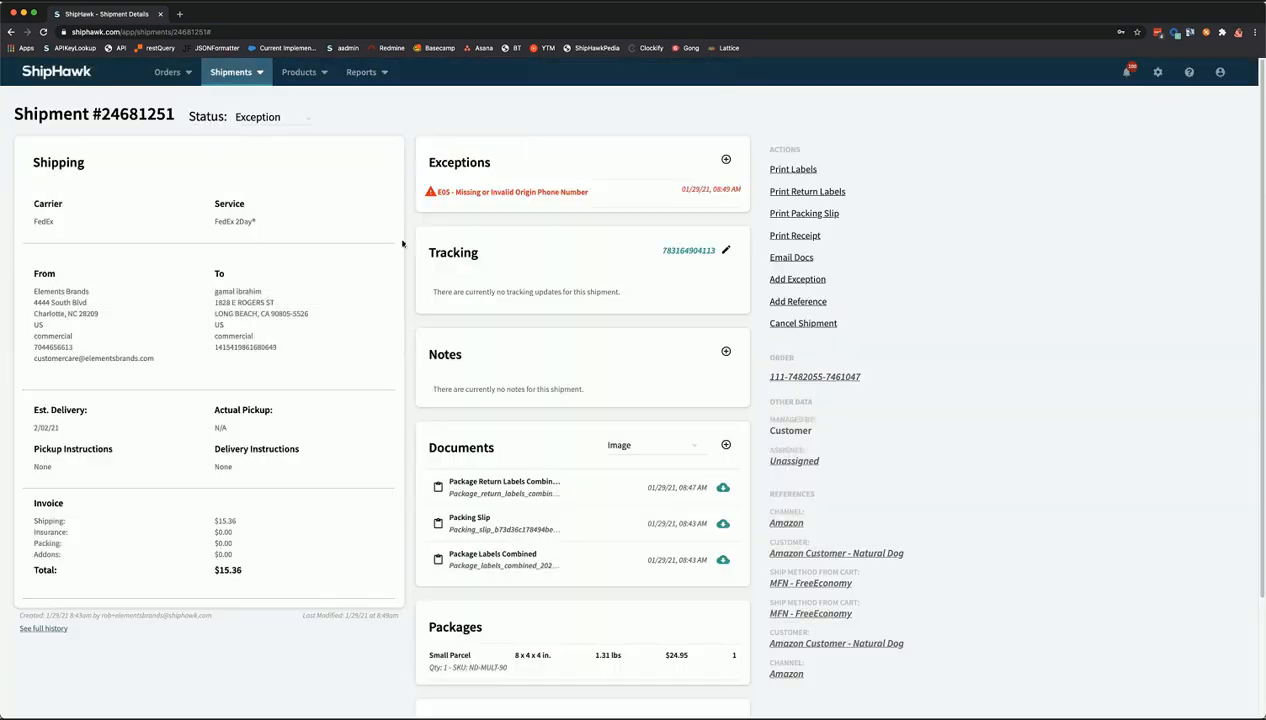
left_click(538, 203)
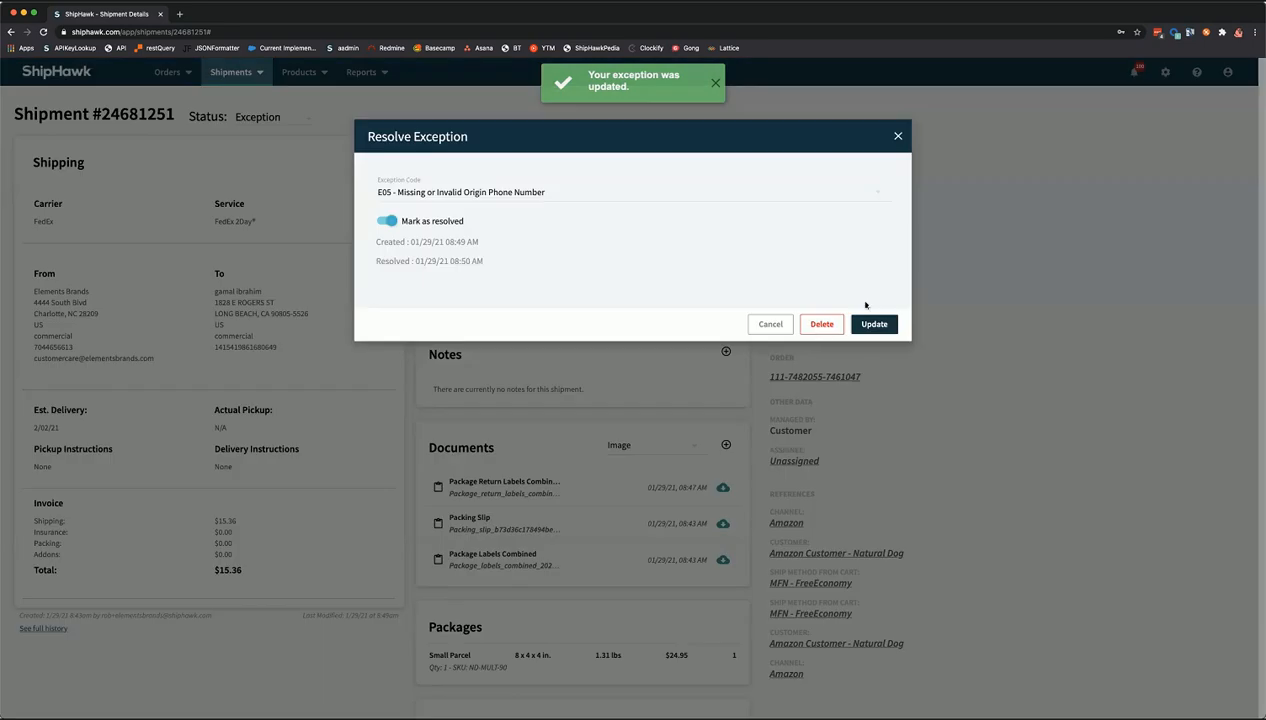
left_click(821, 325)
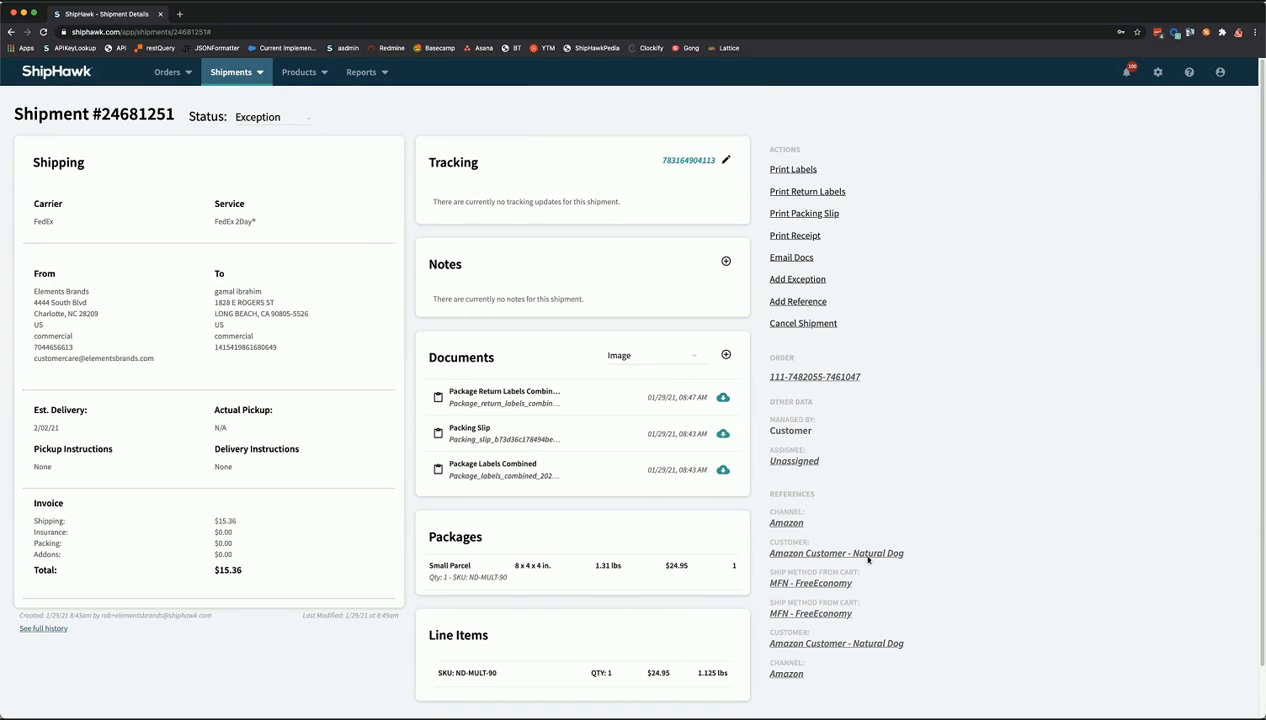
- View the shipment's Amazon order, then return to the three ND-MULT-90 orders in Batch #1
left_click(827, 380)
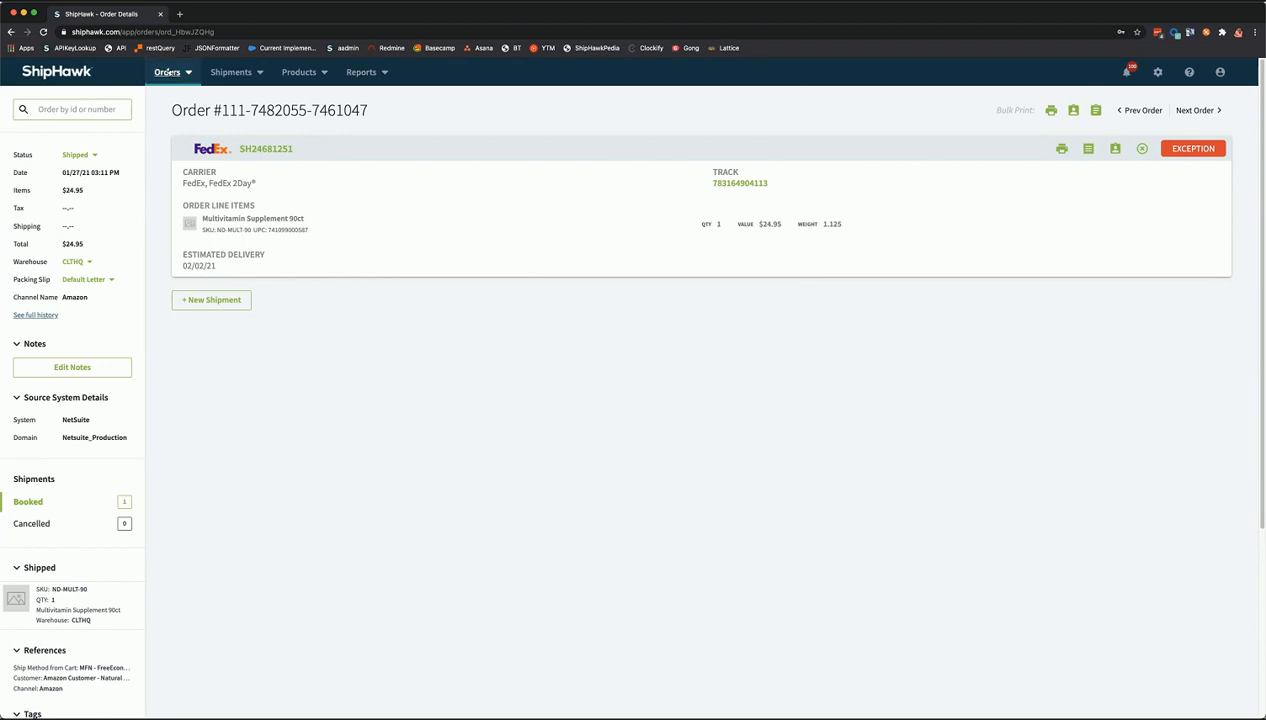
left_click(167, 72)
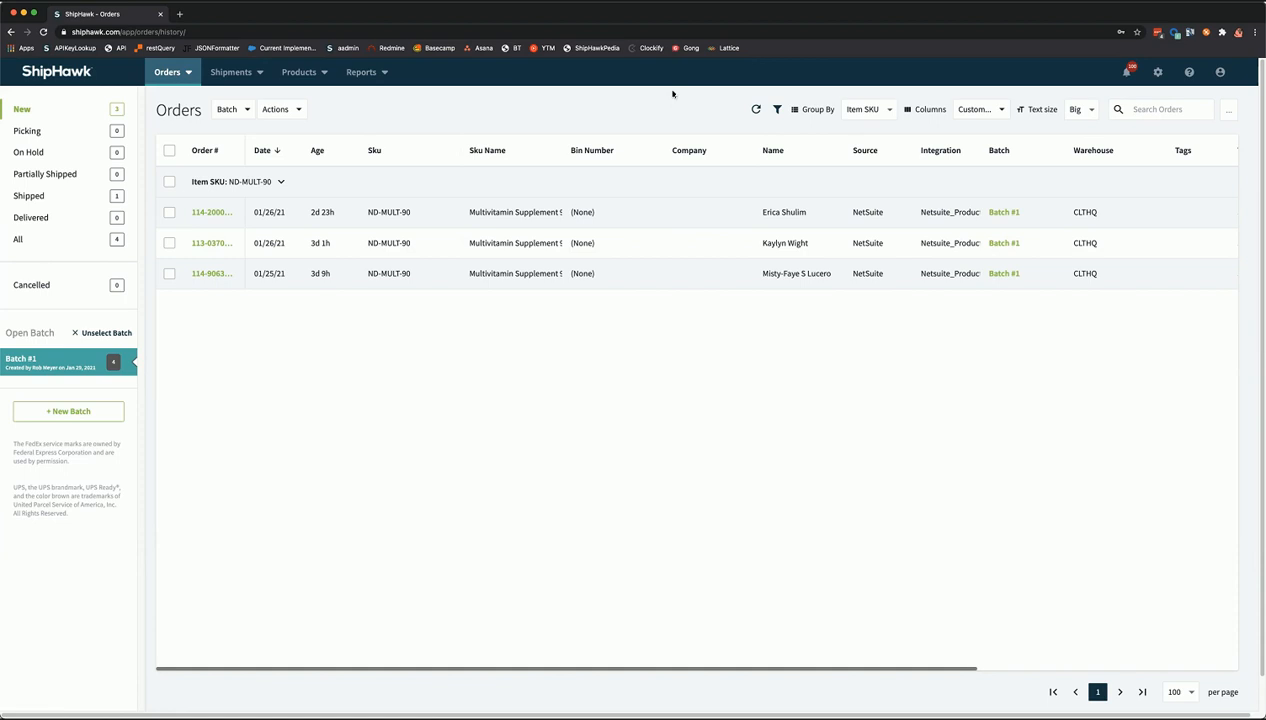
left_click(169, 182)
left_click(280, 112)
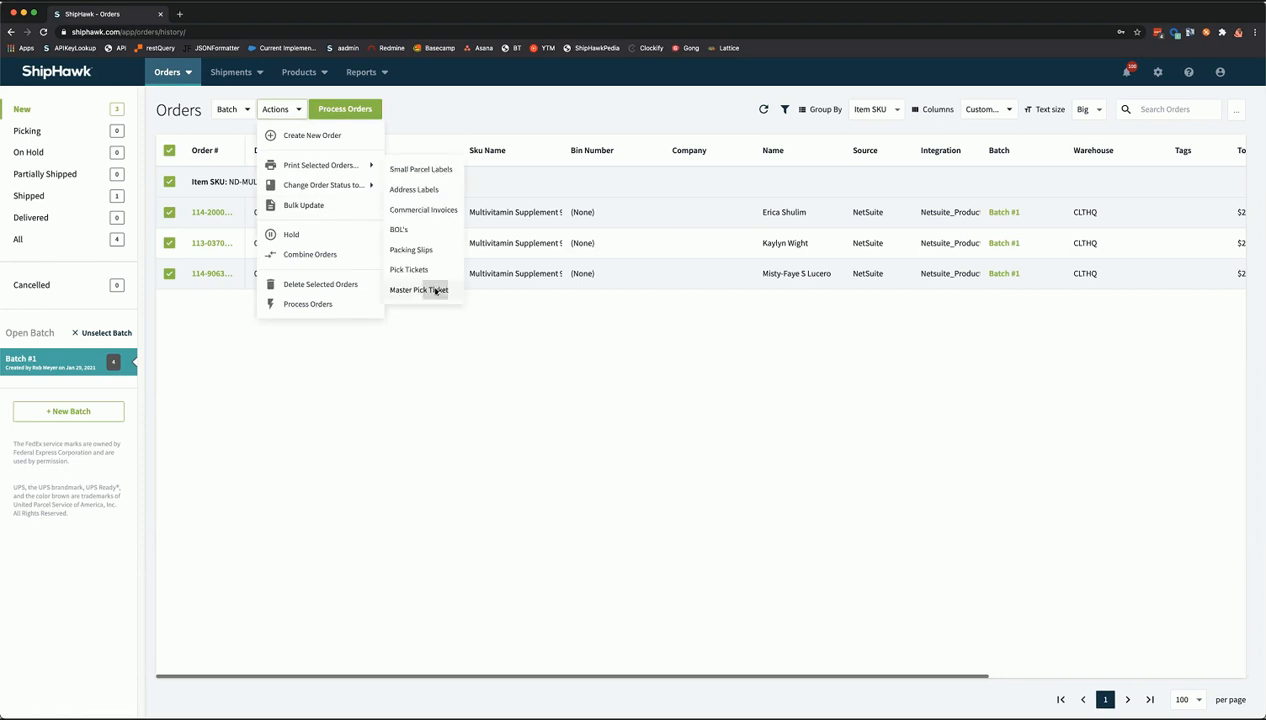
left_click(436, 290)
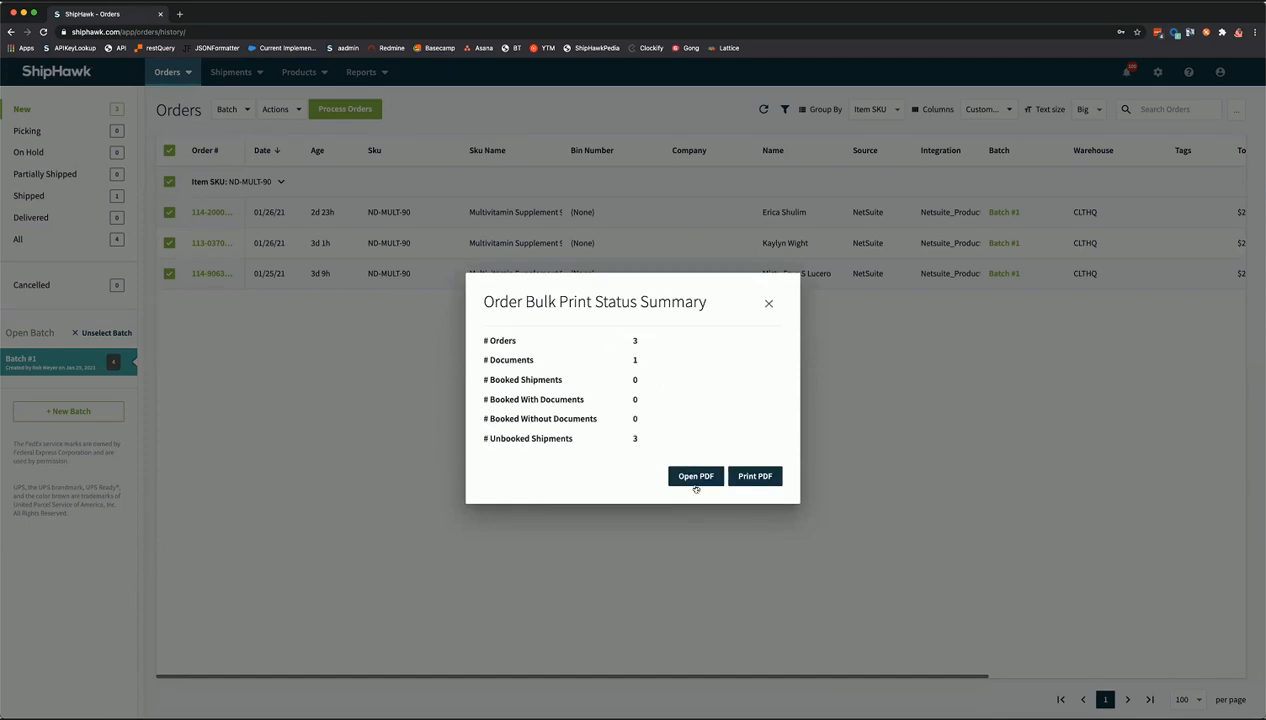
left_click(696, 477)
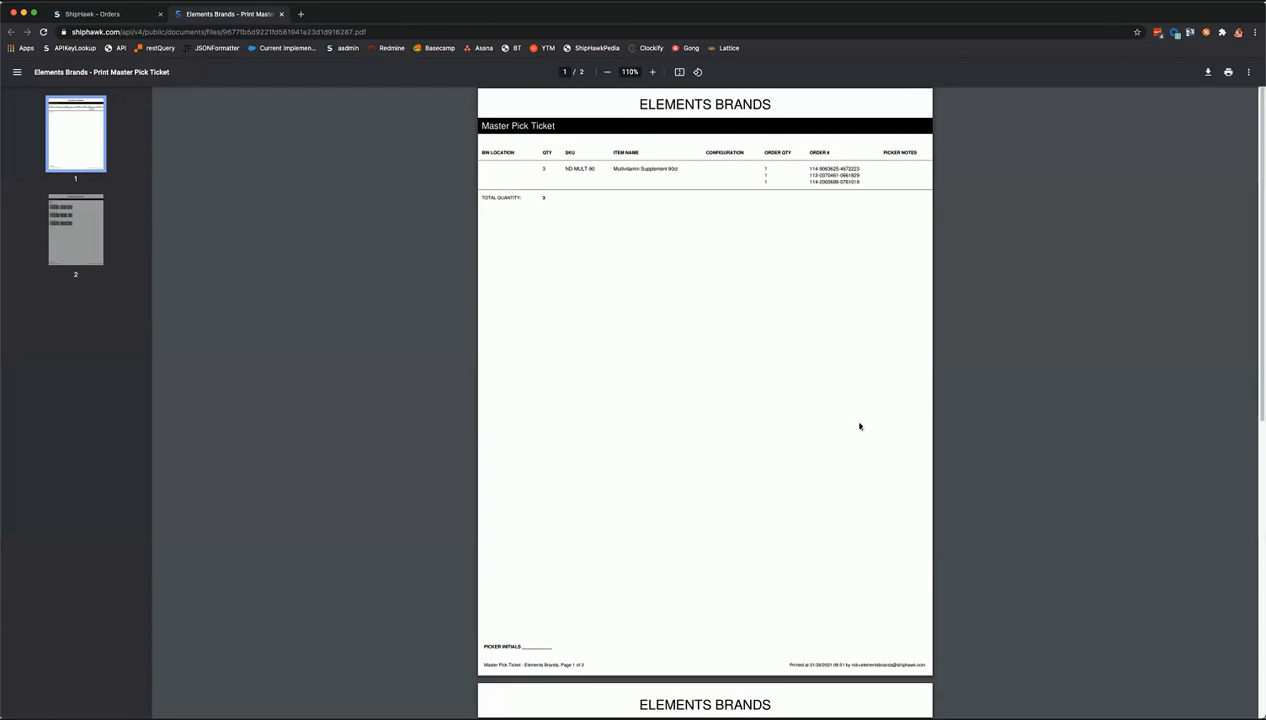
scroll(829, 432, "up", 10, "ctrl")
scroll(829, 432, "up", 3)
scroll(829, 431, "up", 5)
scroll(831, 430, "down", 1, "ctrl")
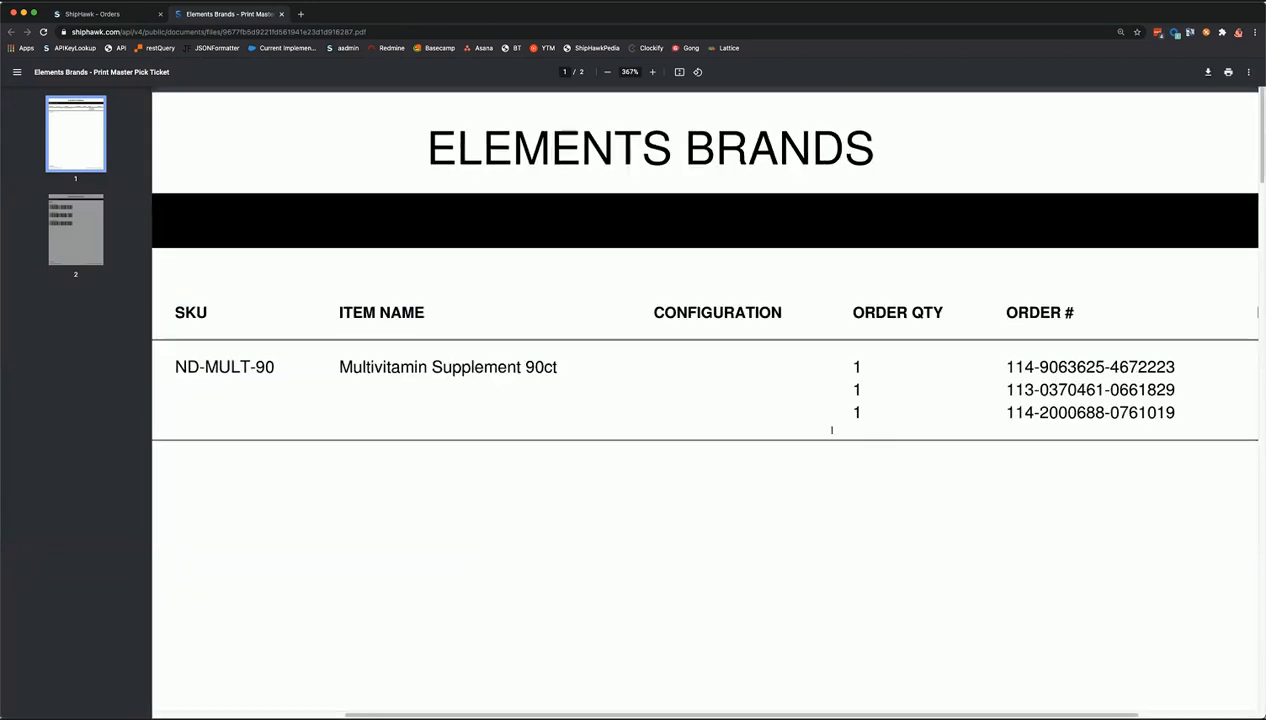
scroll(831, 430, "down", 5, "ctrl")
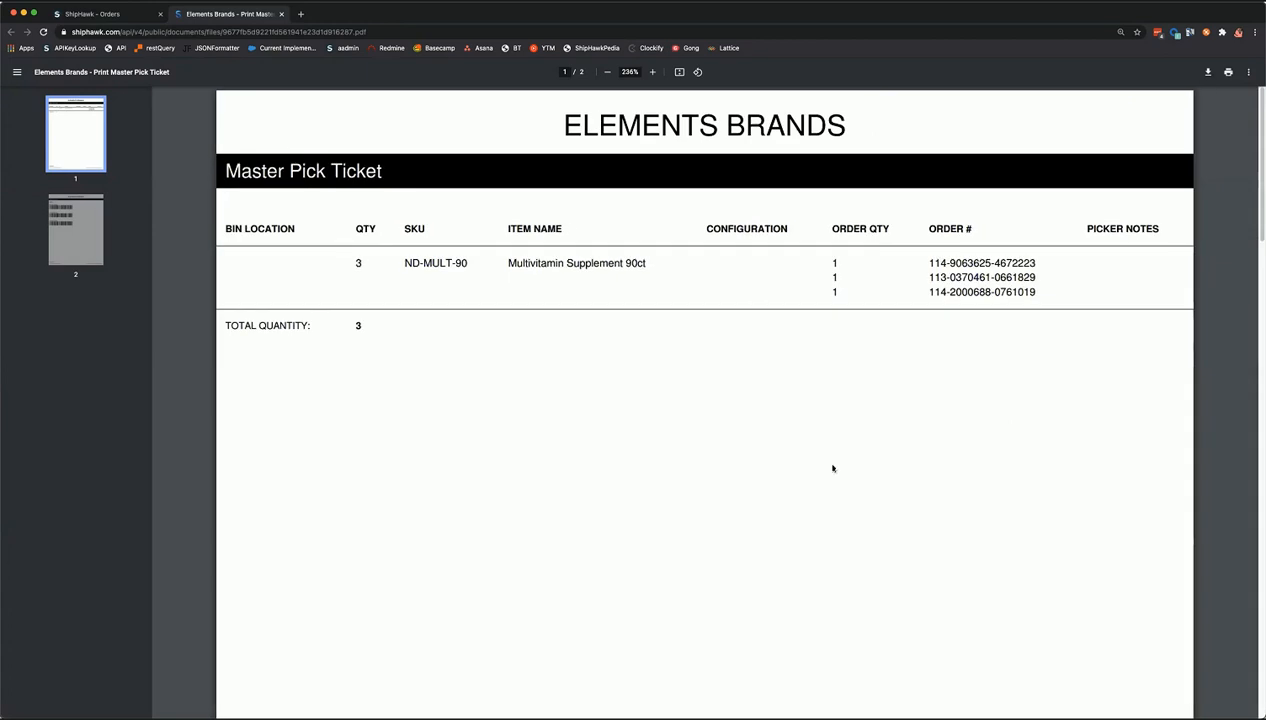
scroll(832, 467, "down", 2)
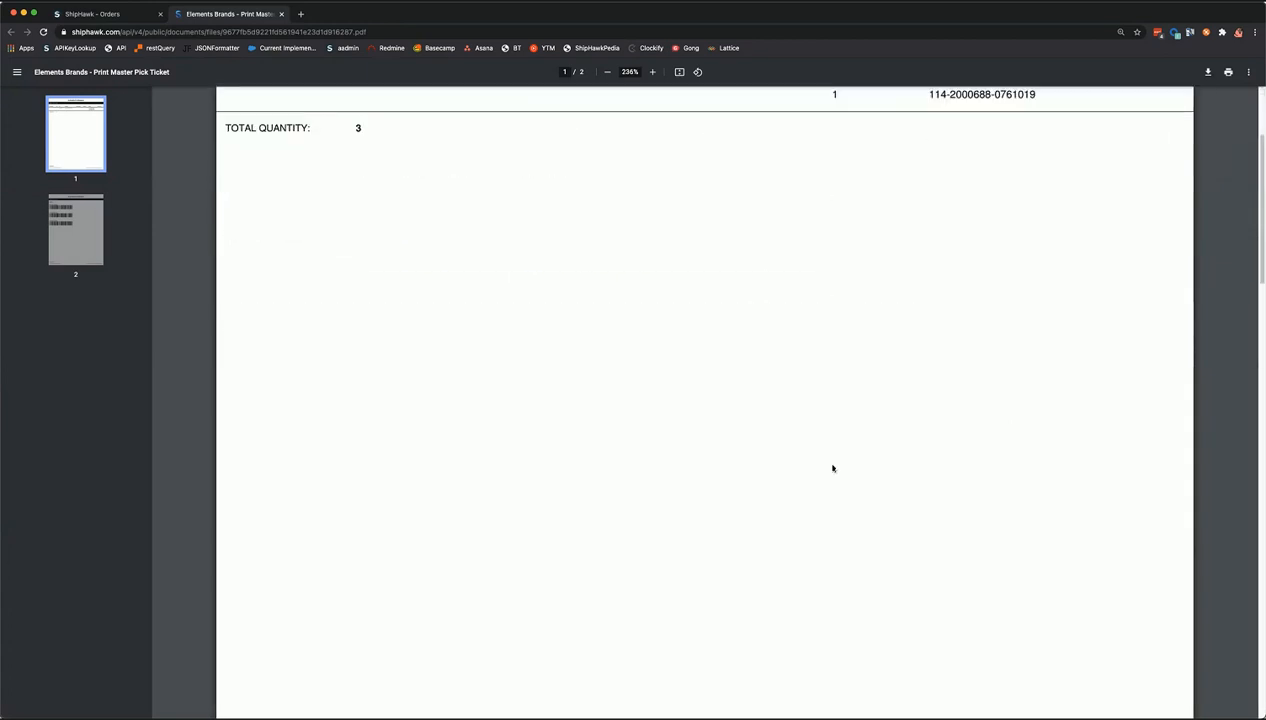
scroll(833, 468, "up", 2)
scroll(833, 468, "down", 1, "ctrl")
scroll(833, 468, "down", 5)
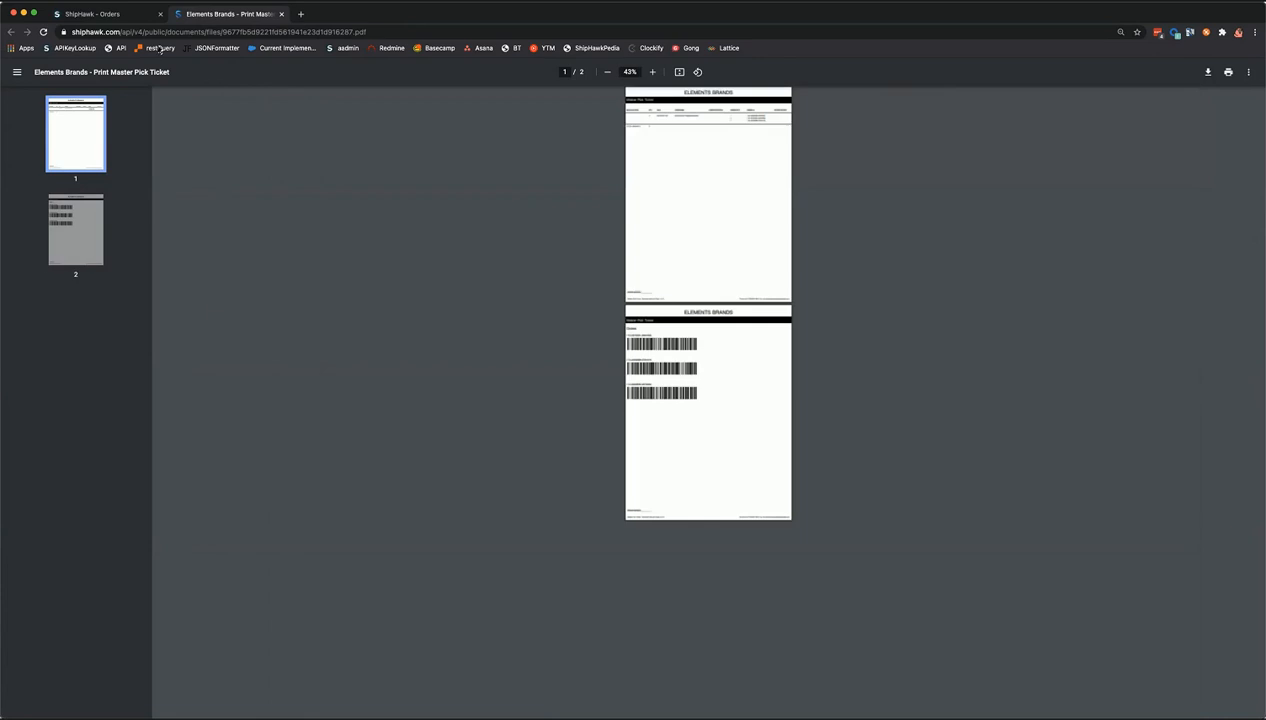
scroll(256, 65, "up", 3)
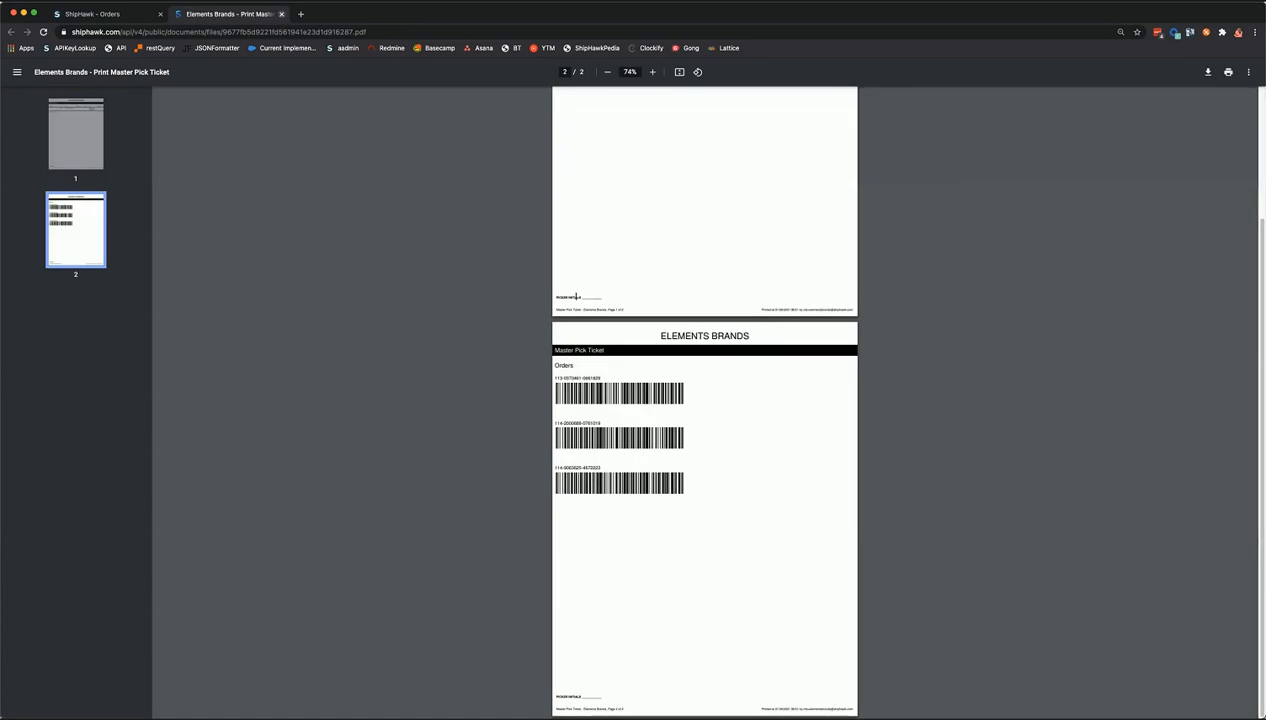
left_click(281, 14)
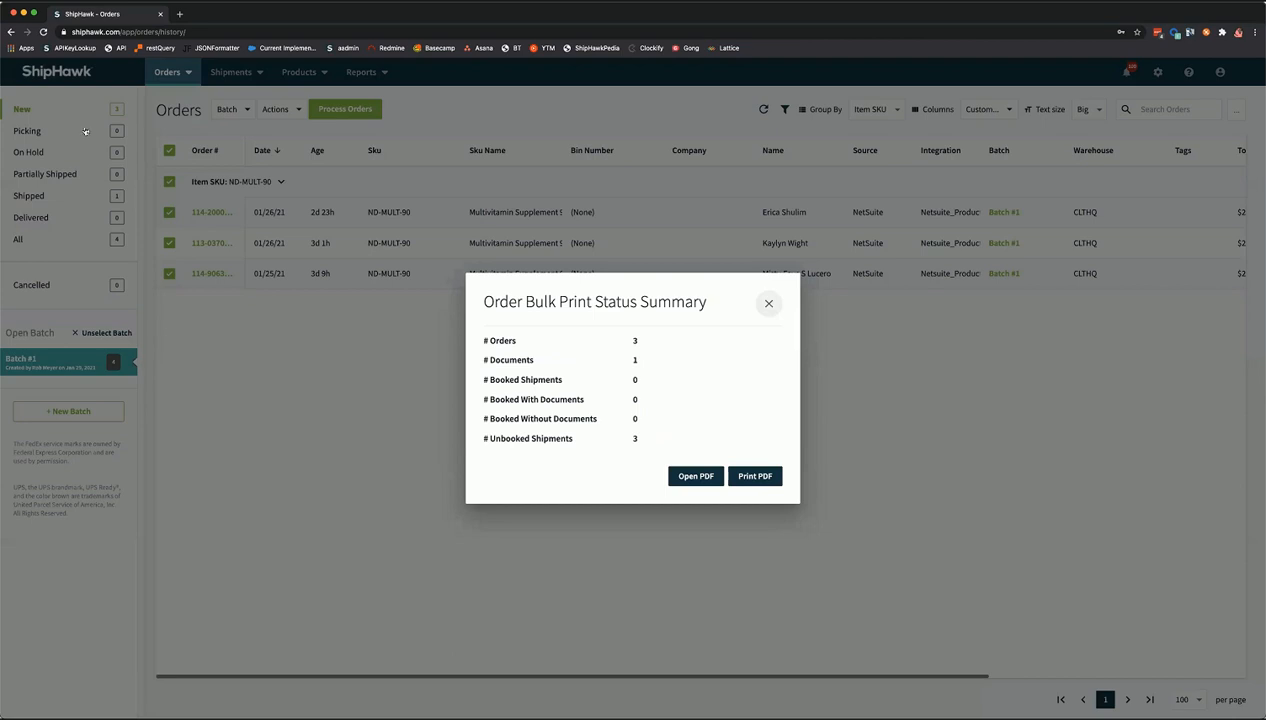
- Close the print summary, unselect Batch #1, and set Group By to None for all 903 orders
left_click(114, 220)
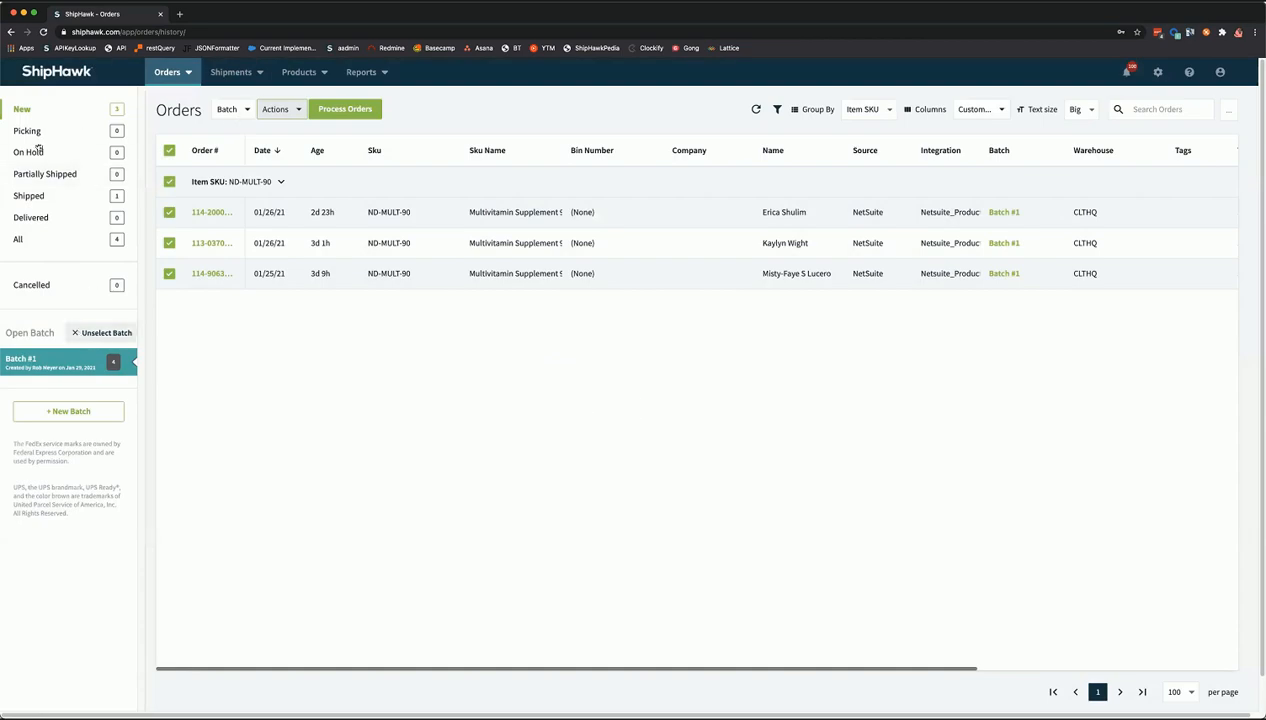
left_click(76, 333)
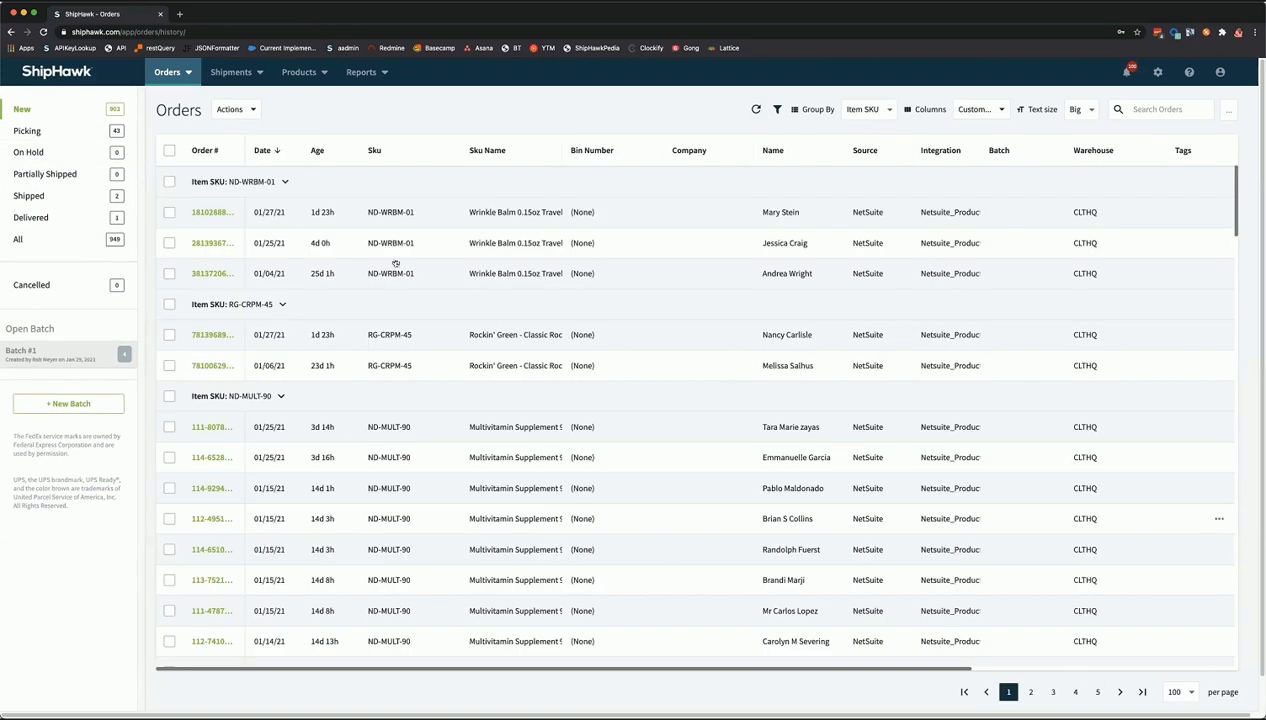
left_click(868, 108)
left_click(890, 229)
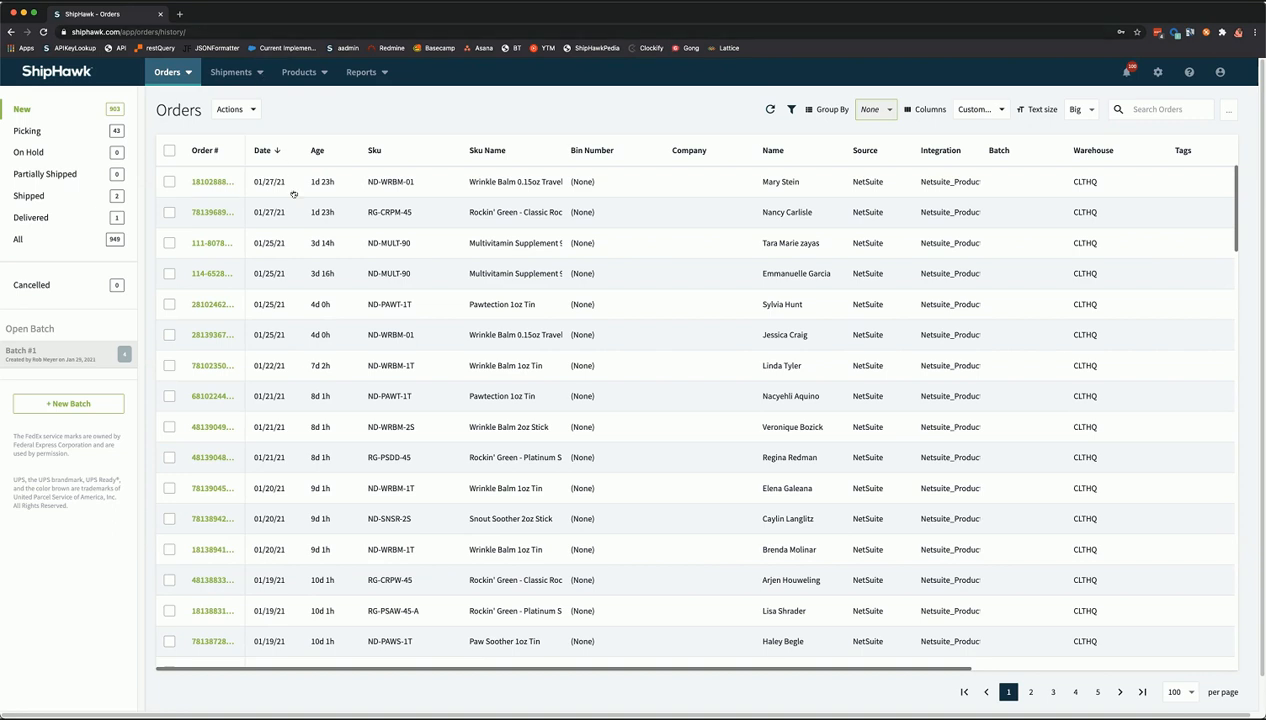
left_click(245, 73)
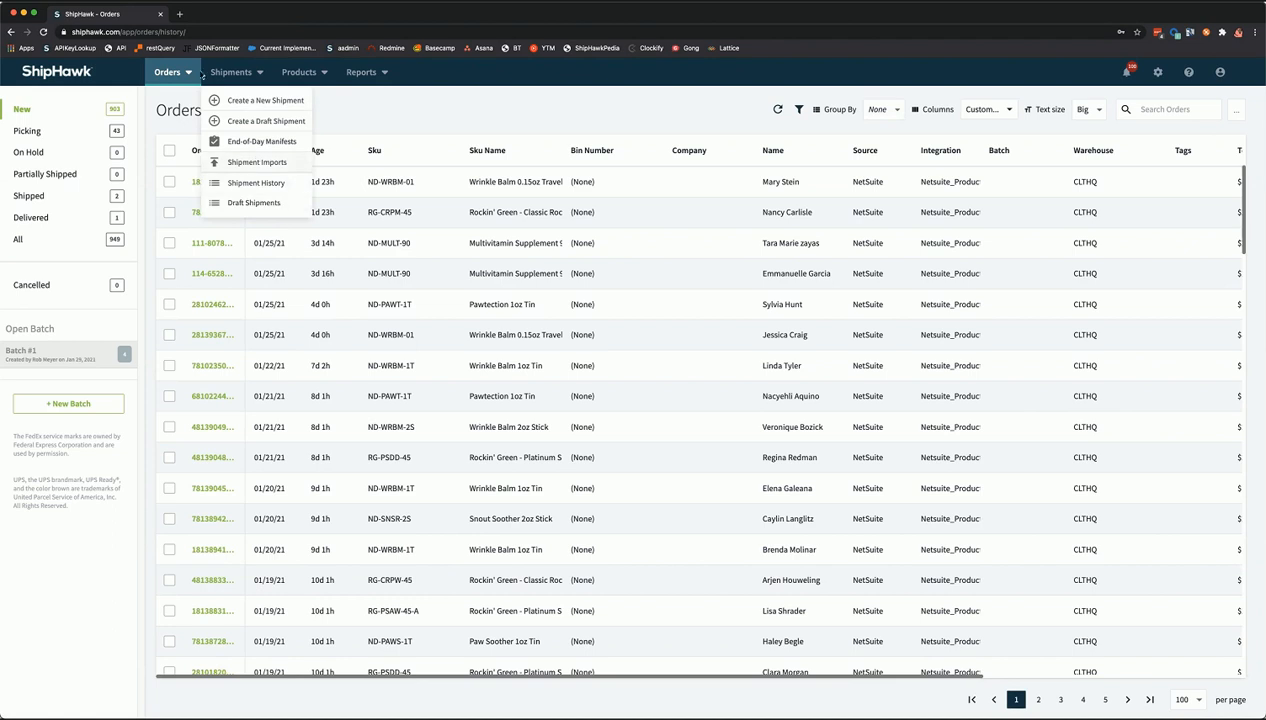
- Go to the End-of-Day Manifests page under Shipments
left_click(261, 78)
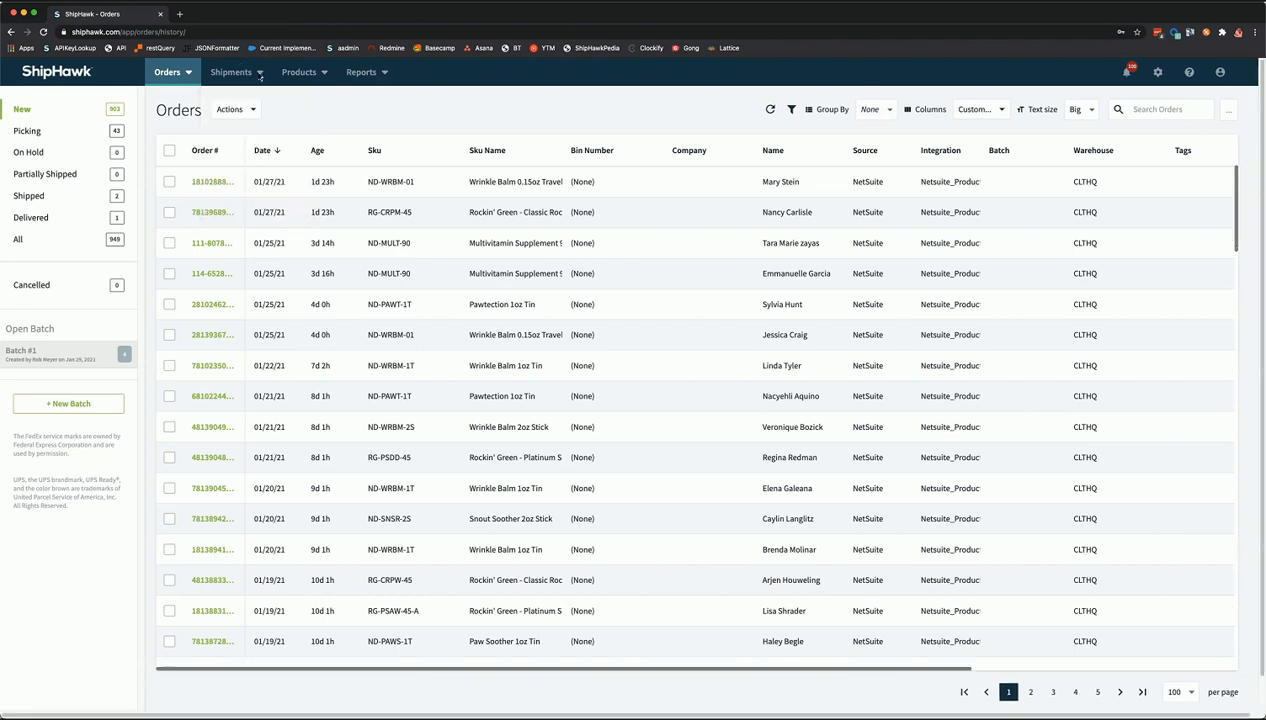
left_click(260, 77)
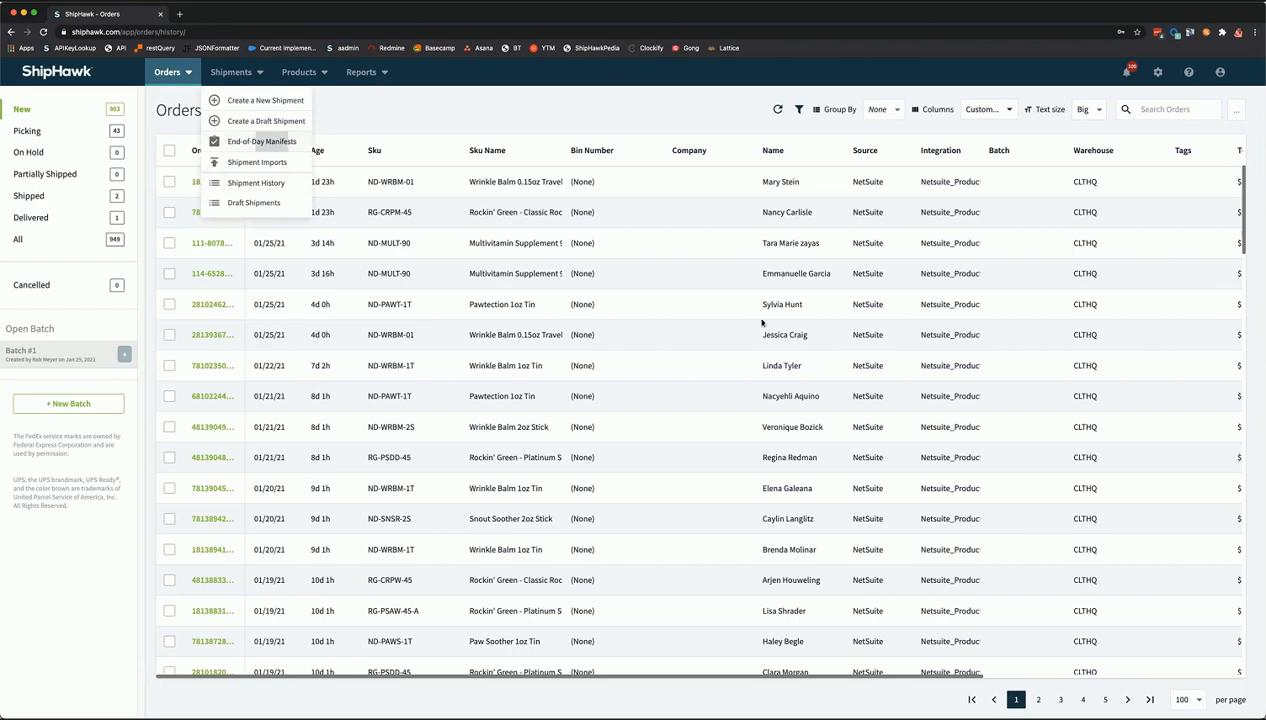
left_click(270, 143)
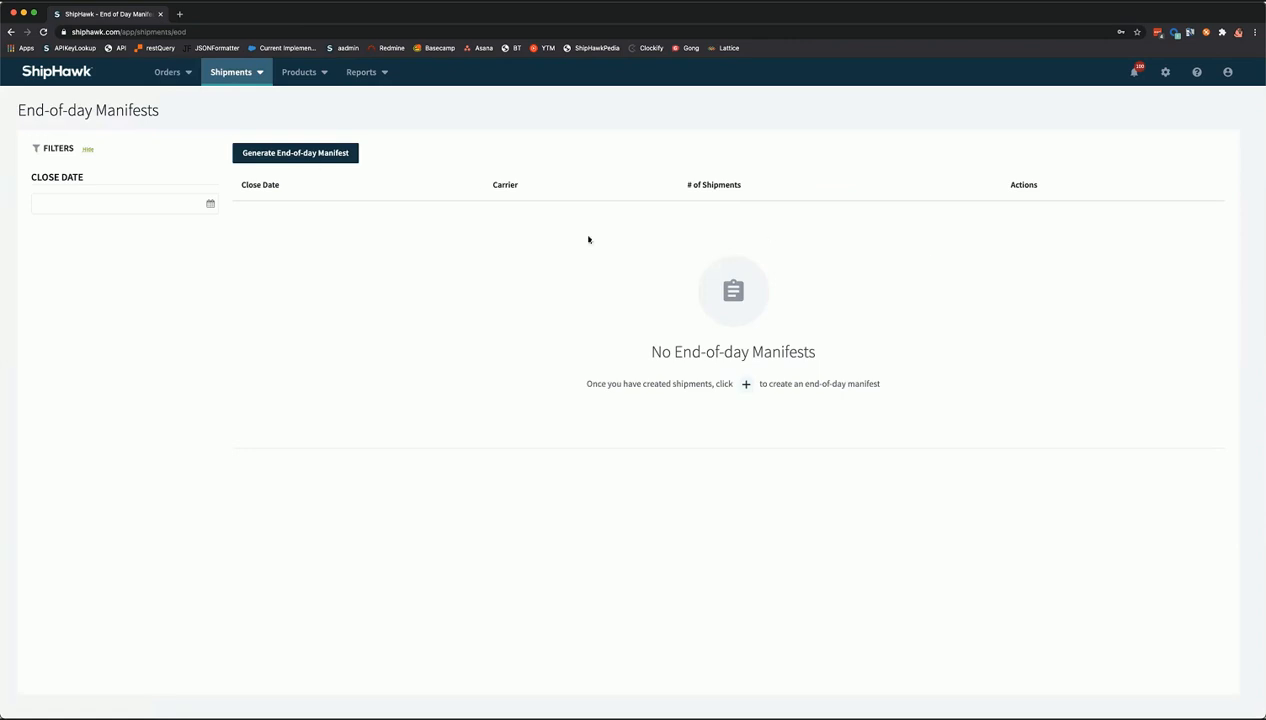
- Start a new end-of-day manifest for warehouse CLTHQ, trying carrier UPS and then FedEx
left_click(284, 157)
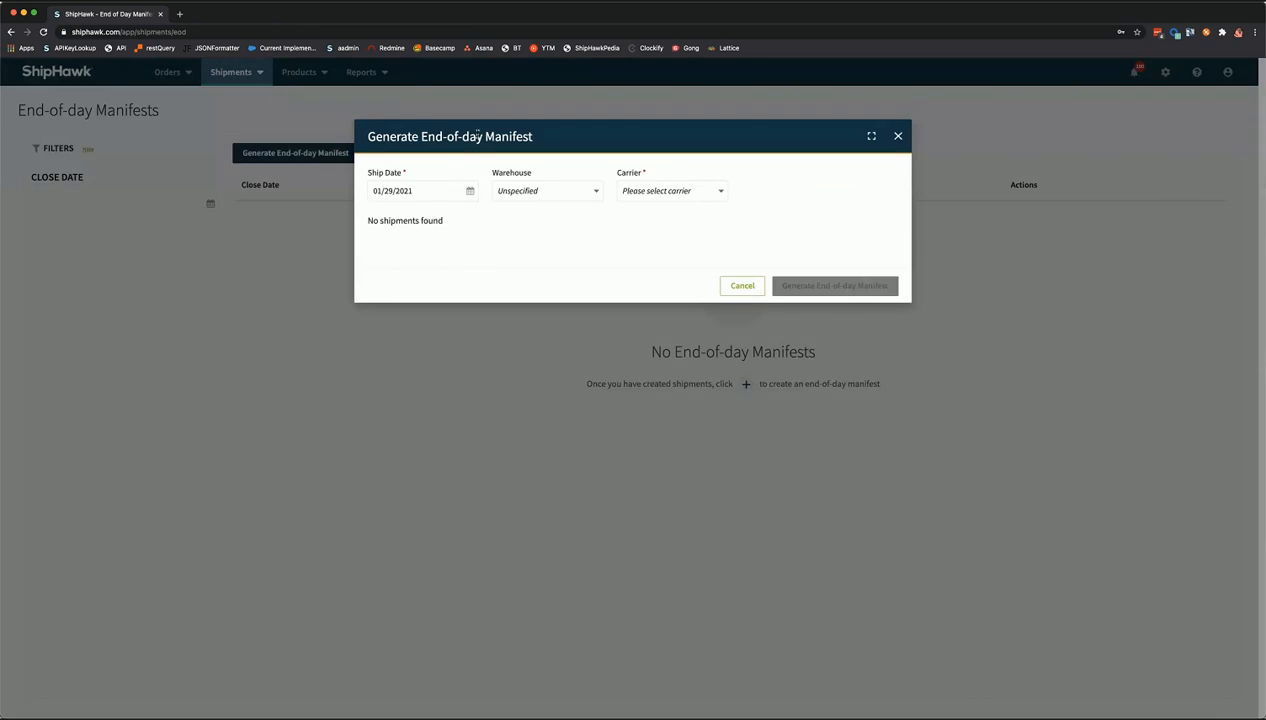
left_click(520, 196)
left_click(523, 212)
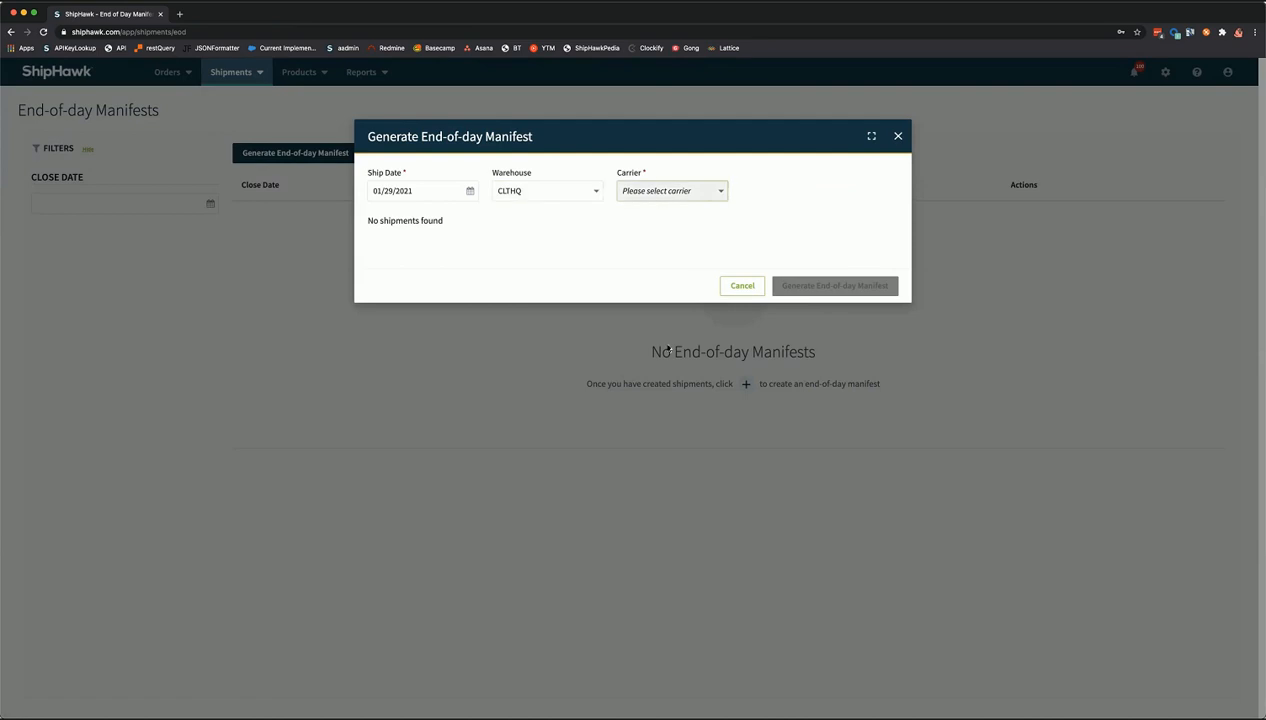
left_click(655, 191)
left_click(637, 230)
left_click(659, 189)
left_click(636, 171)
- Close the manifest dialog without generating, since no shipments were found, and go to Reports
left_click(899, 138)
left_click(577, 113)
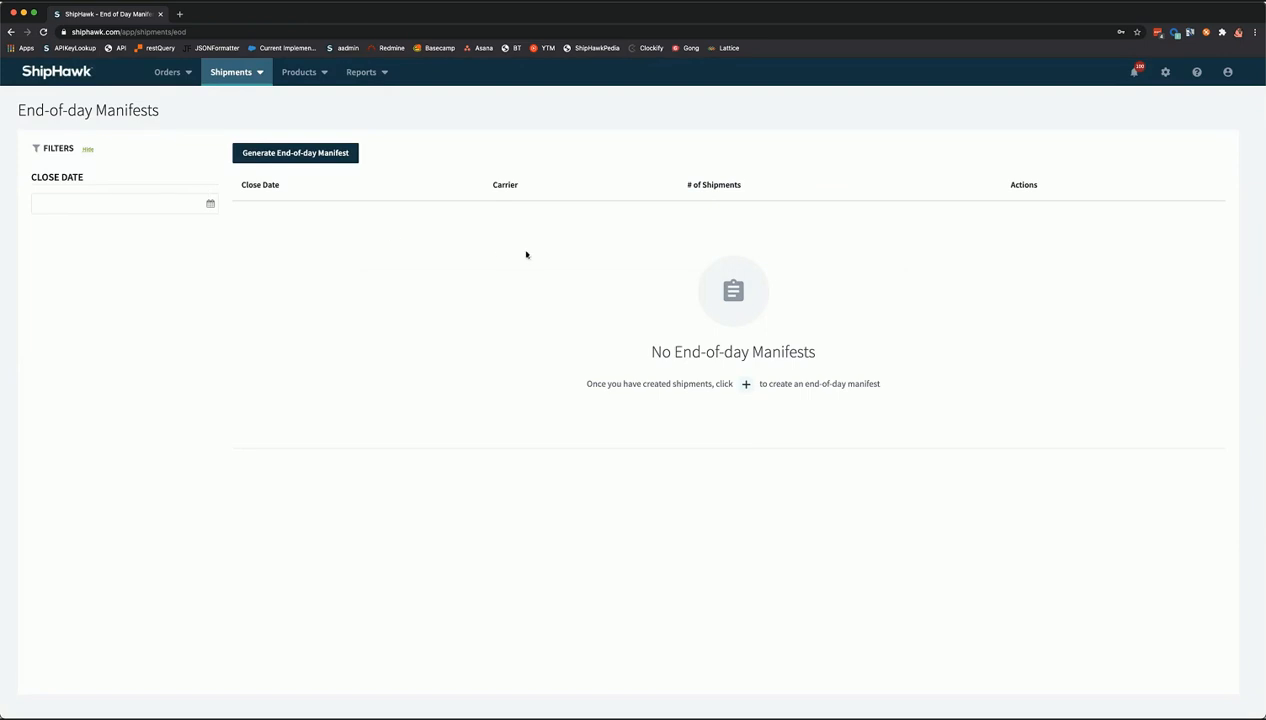
left_click(385, 74)
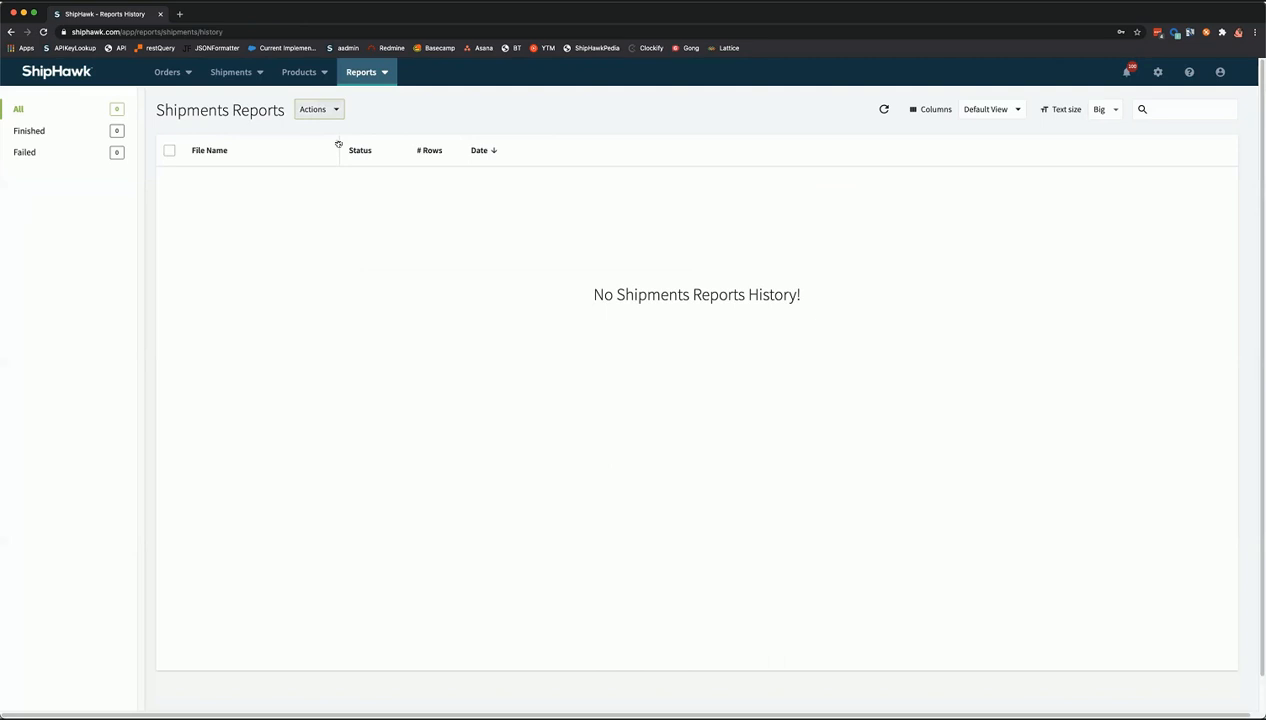
- Start a new shipments report covering the date range 02-07-2020 to 01-29-2021
left_click(320, 109)
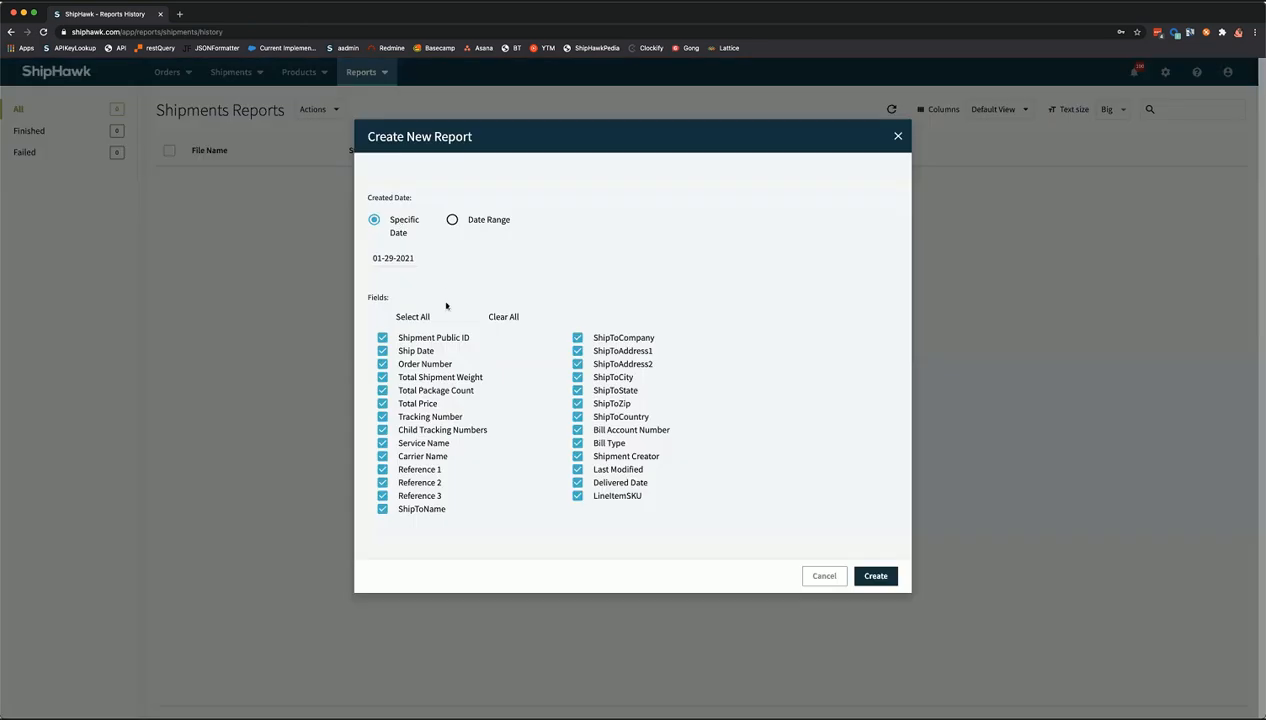
left_click(452, 220)
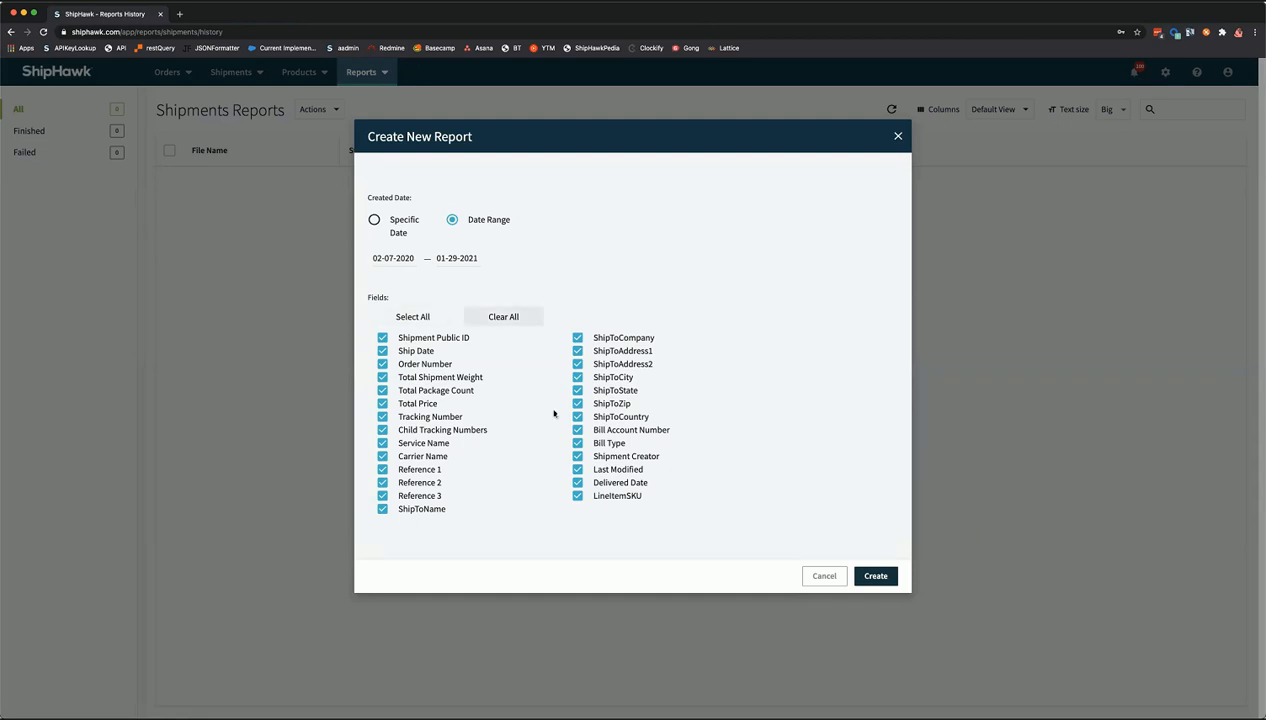
left_click(507, 316)
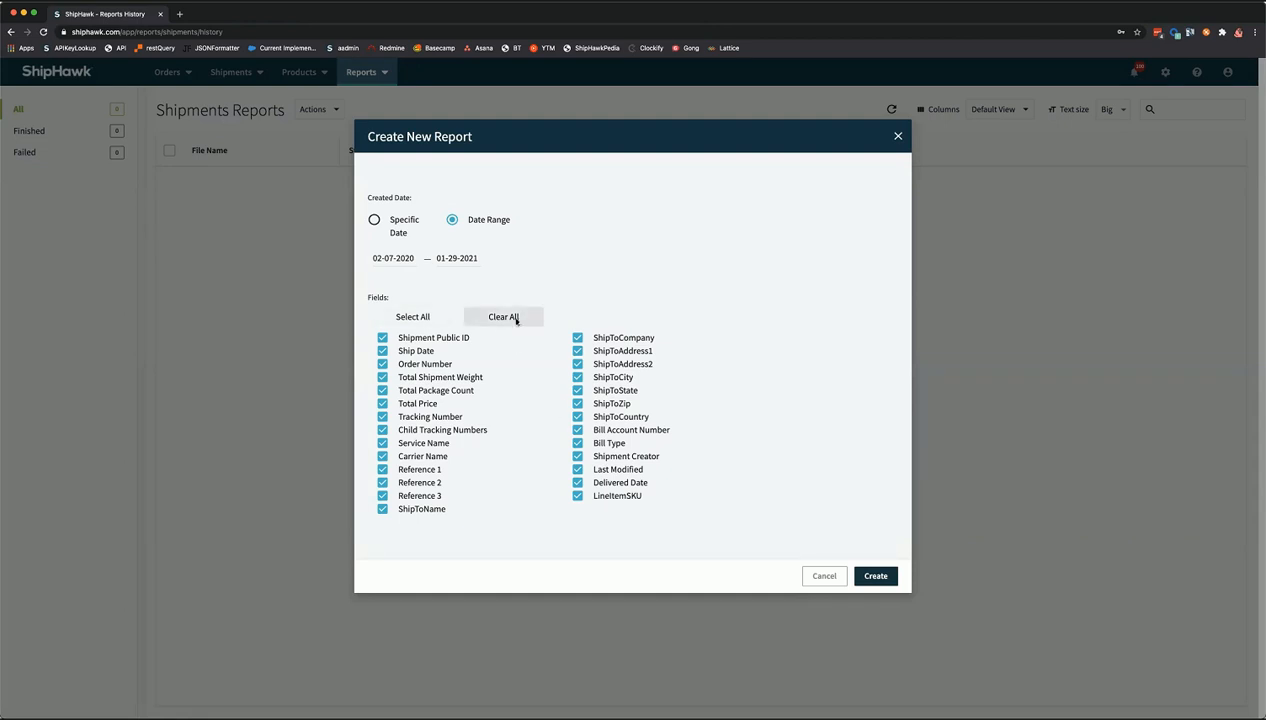
left_click(577, 405)
left_click(577, 428)
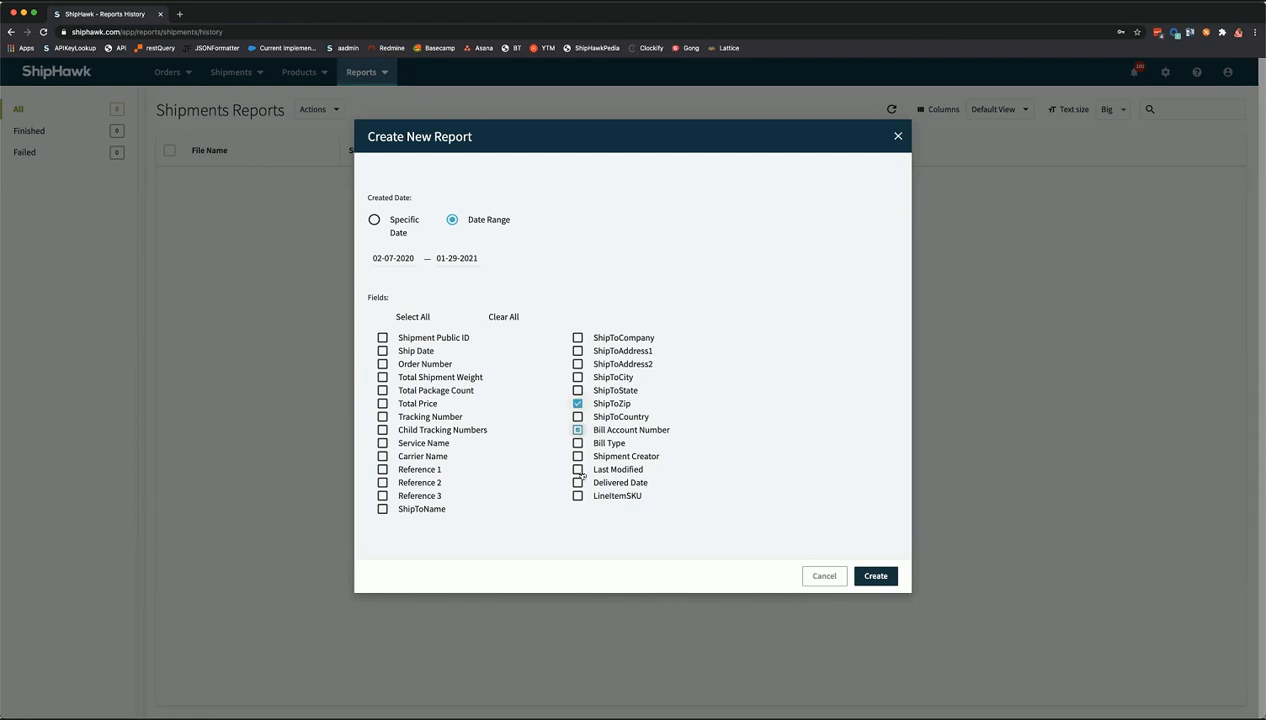
left_click(492, 317)
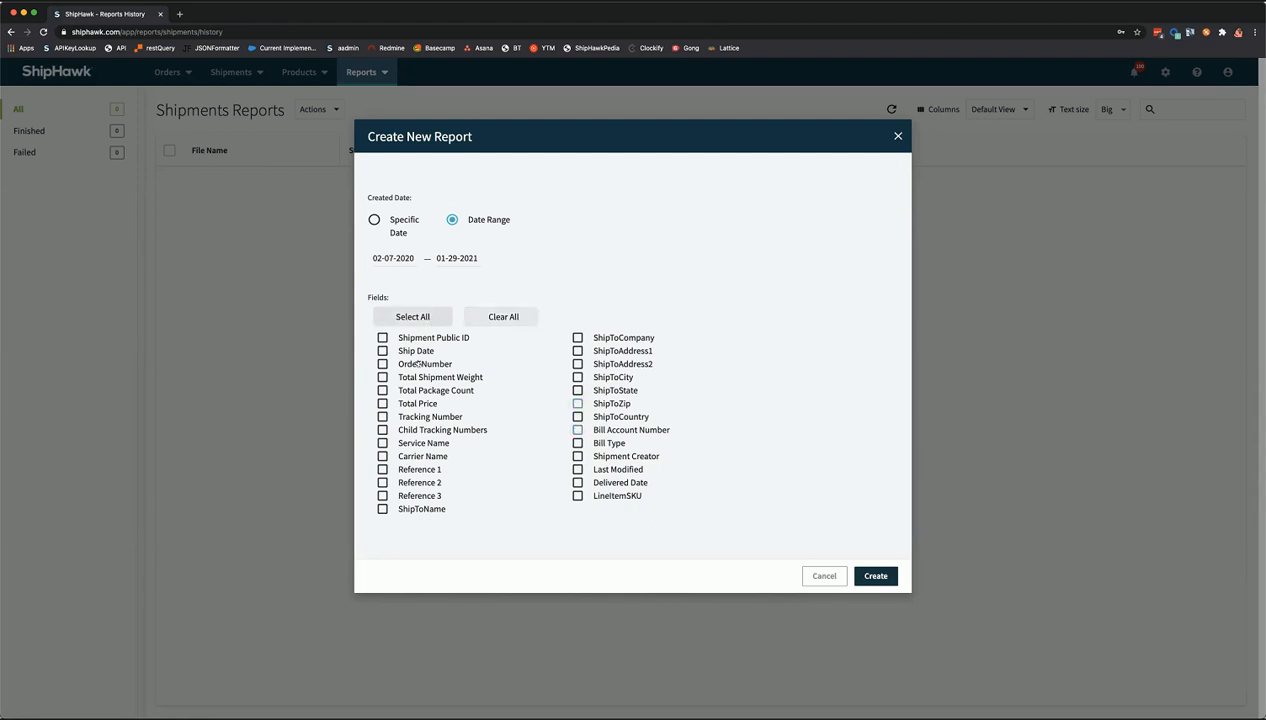
- Include every available field in the report and create it
left_click(412, 316)
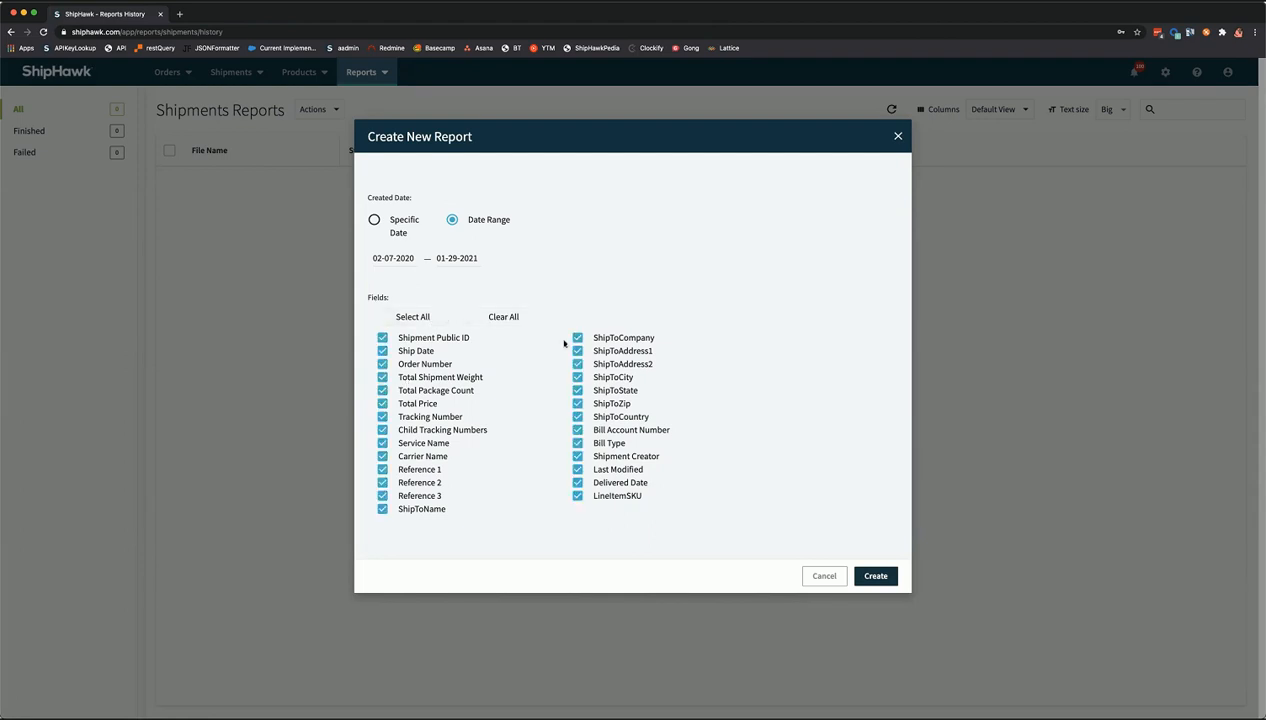
left_click(382, 416)
left_click(382, 481)
left_click(416, 312)
left_click(862, 572)
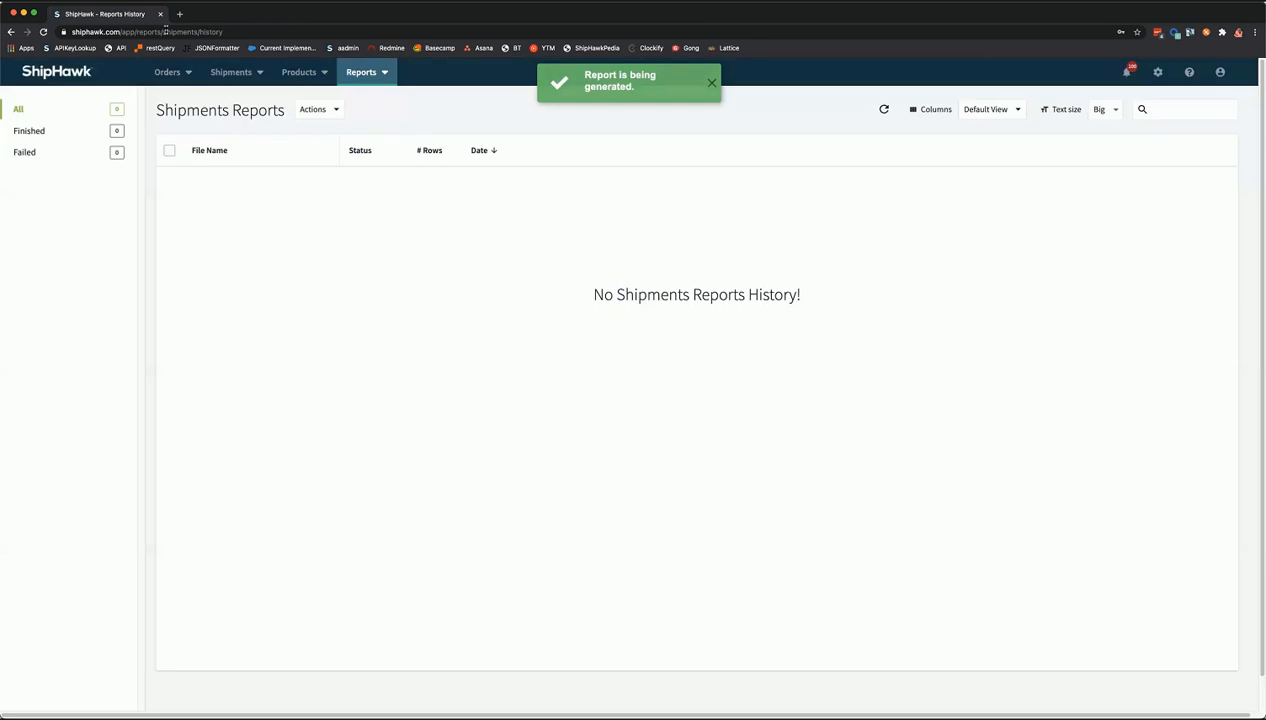
- Refresh to find the finished 5-record report, then download its CSV and open it
key("super+r")
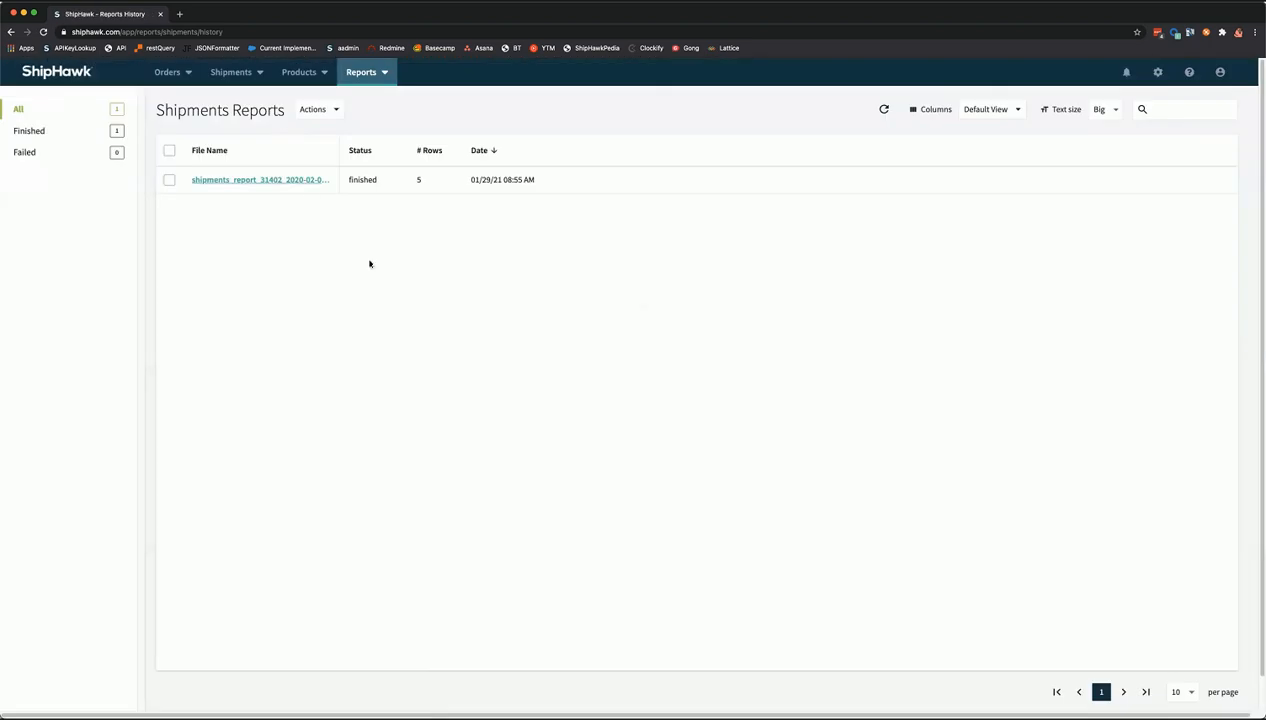
left_click(265, 185)
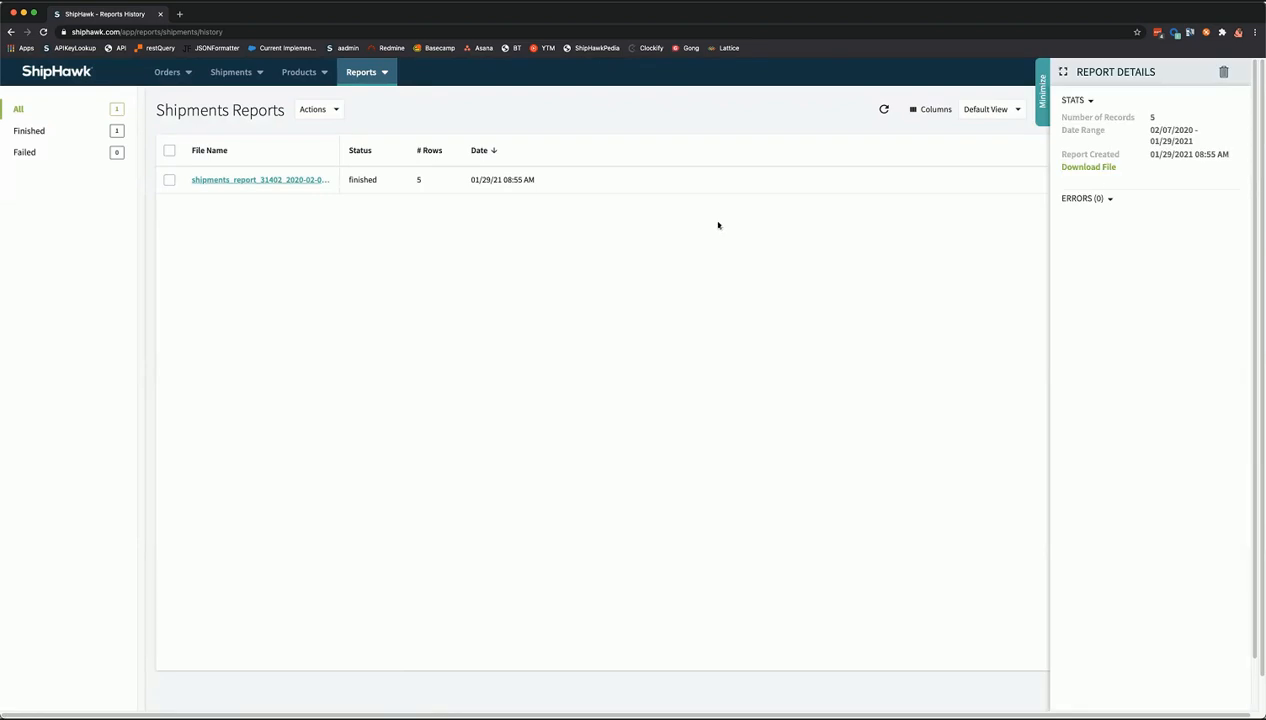
left_click(1088, 168)
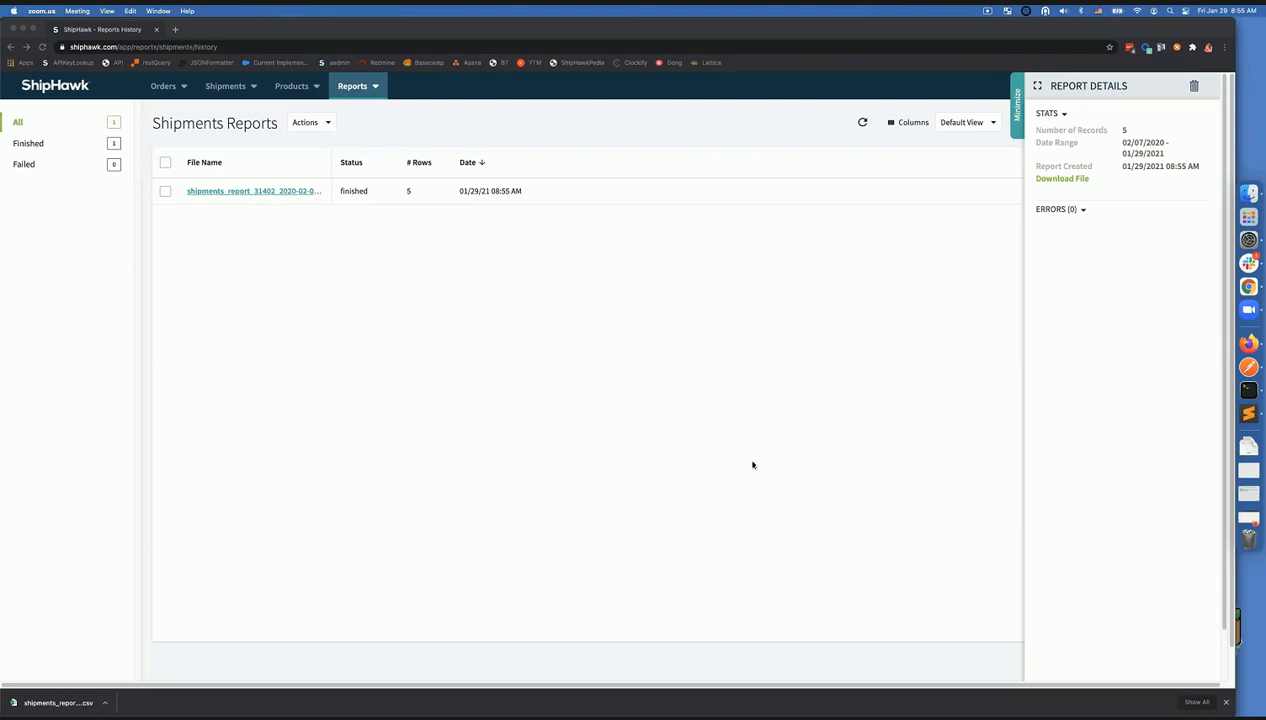
left_click(58, 703)
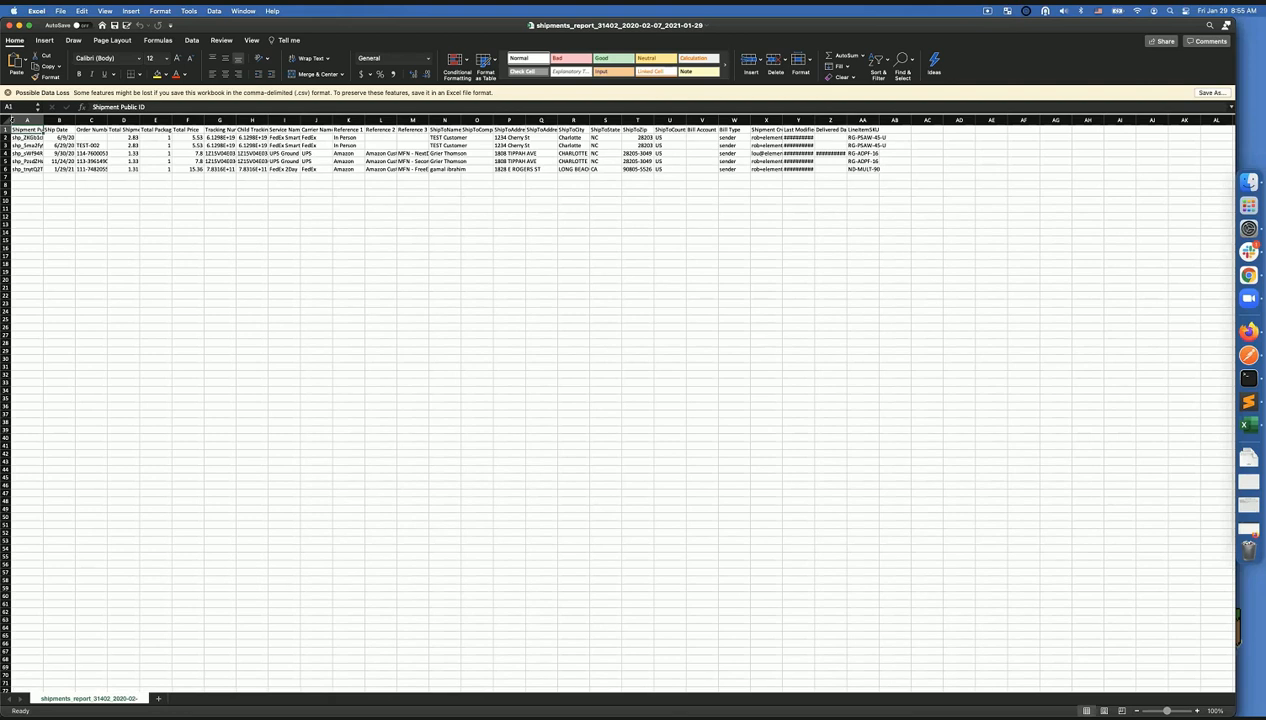
- AutoFit all columns of the report CSV in Excel, then close it without saving
left_click(6, 120)
double_click(847, 120)
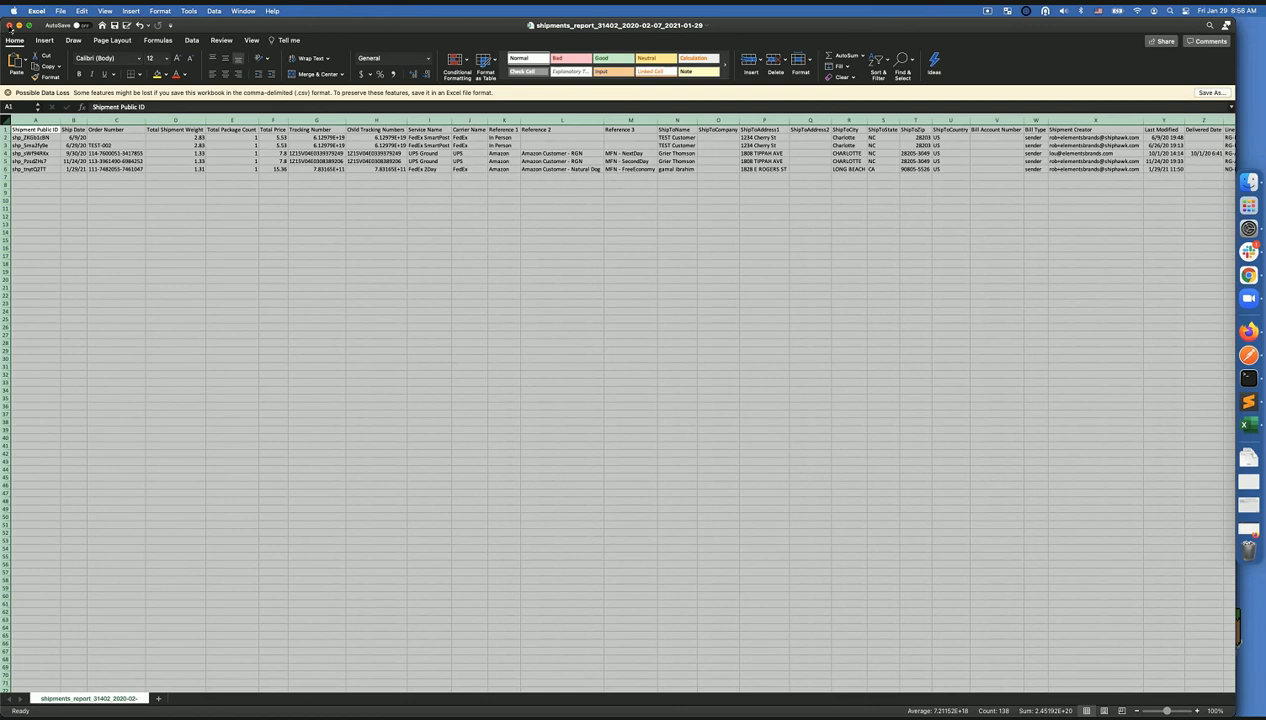
left_click(612, 410)
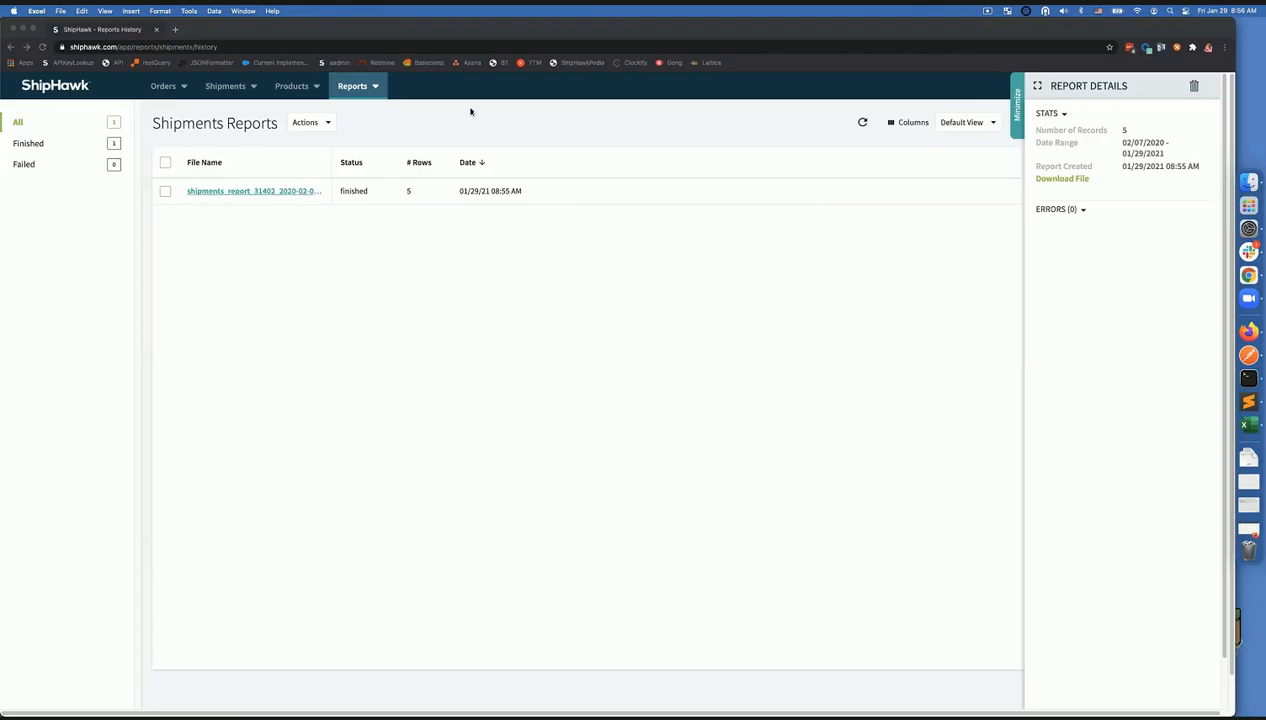
- Open Order reports, review the Create New Report fields, close the form unsaved, then open help
left_click(378, 88)
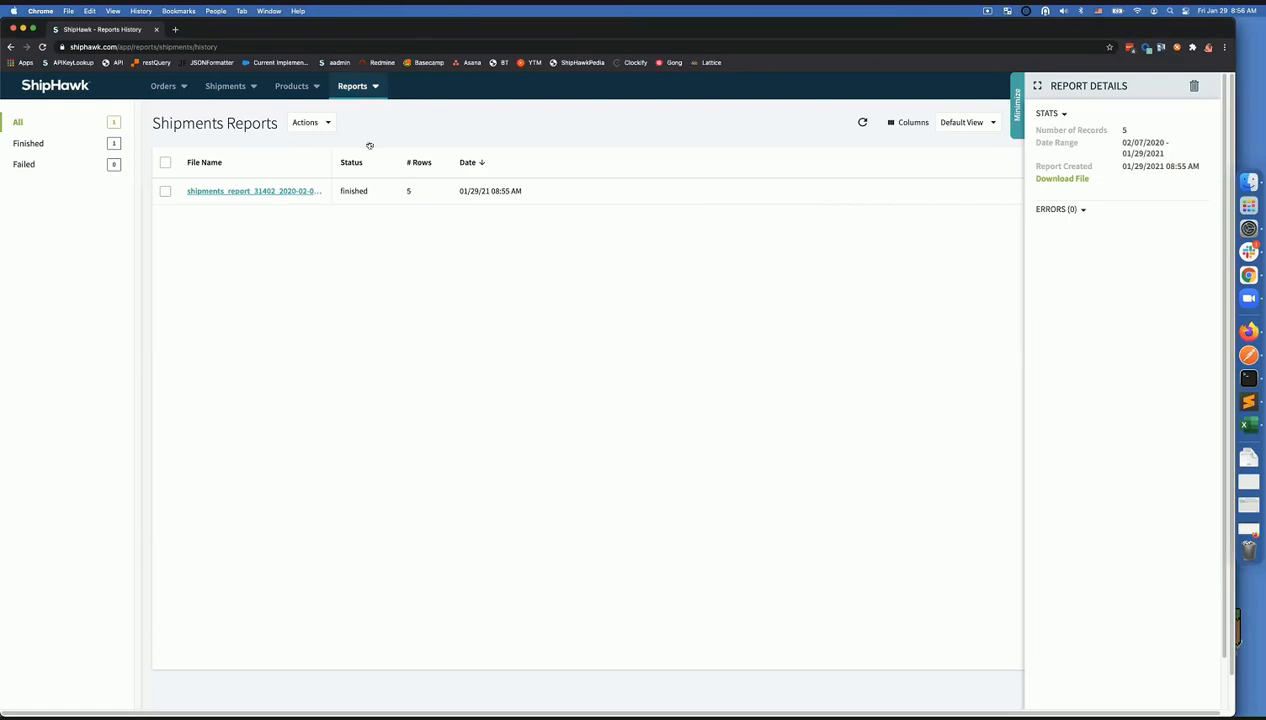
left_click(372, 134)
left_click(302, 124)
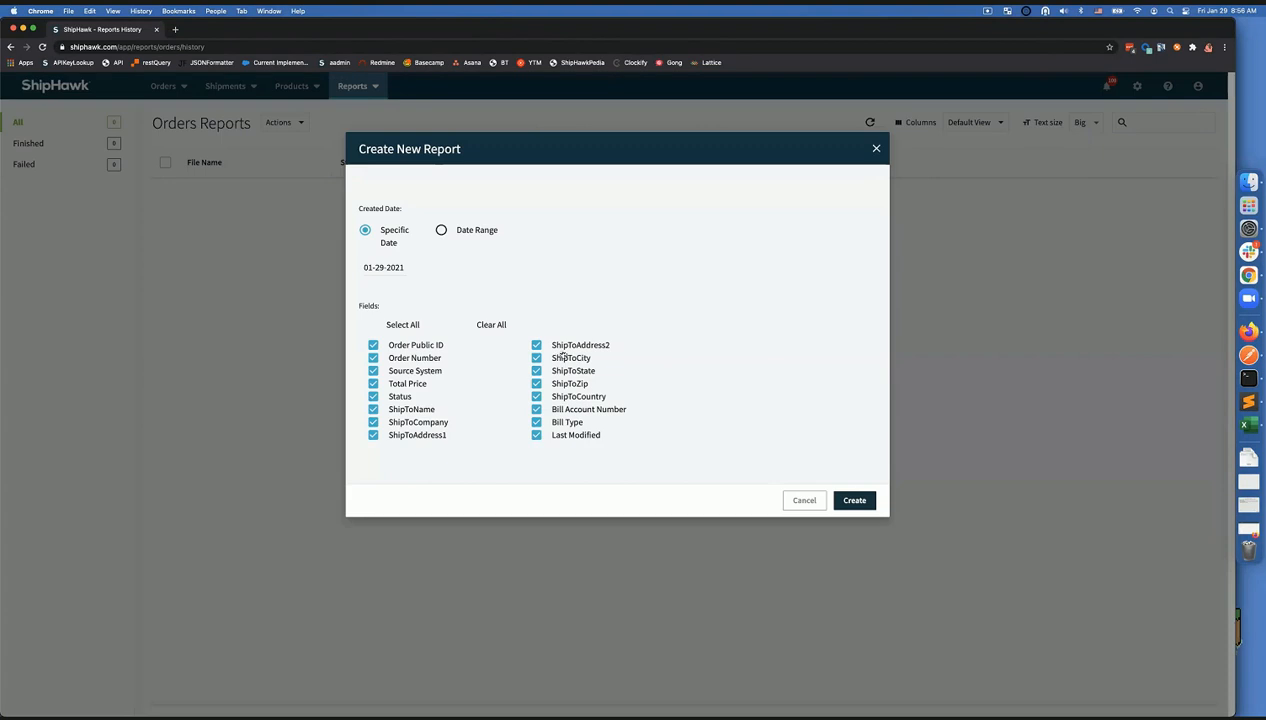
left_click(866, 152)
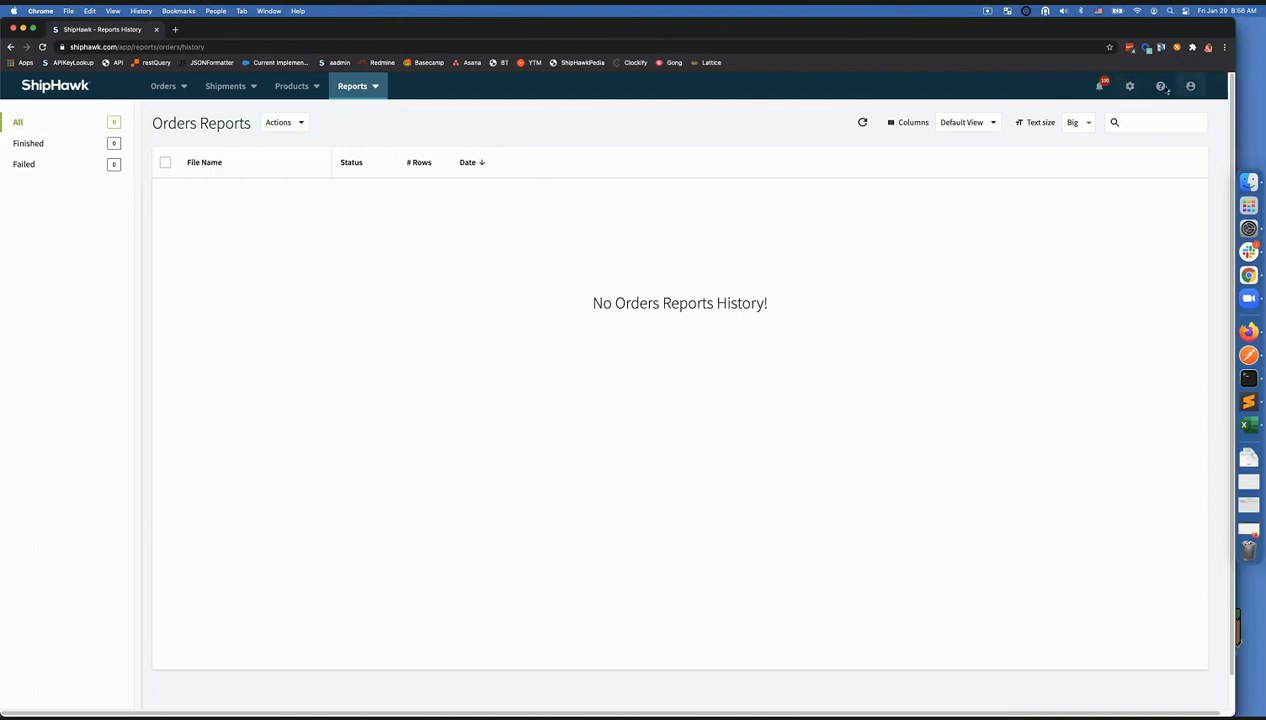
left_click(1163, 88)
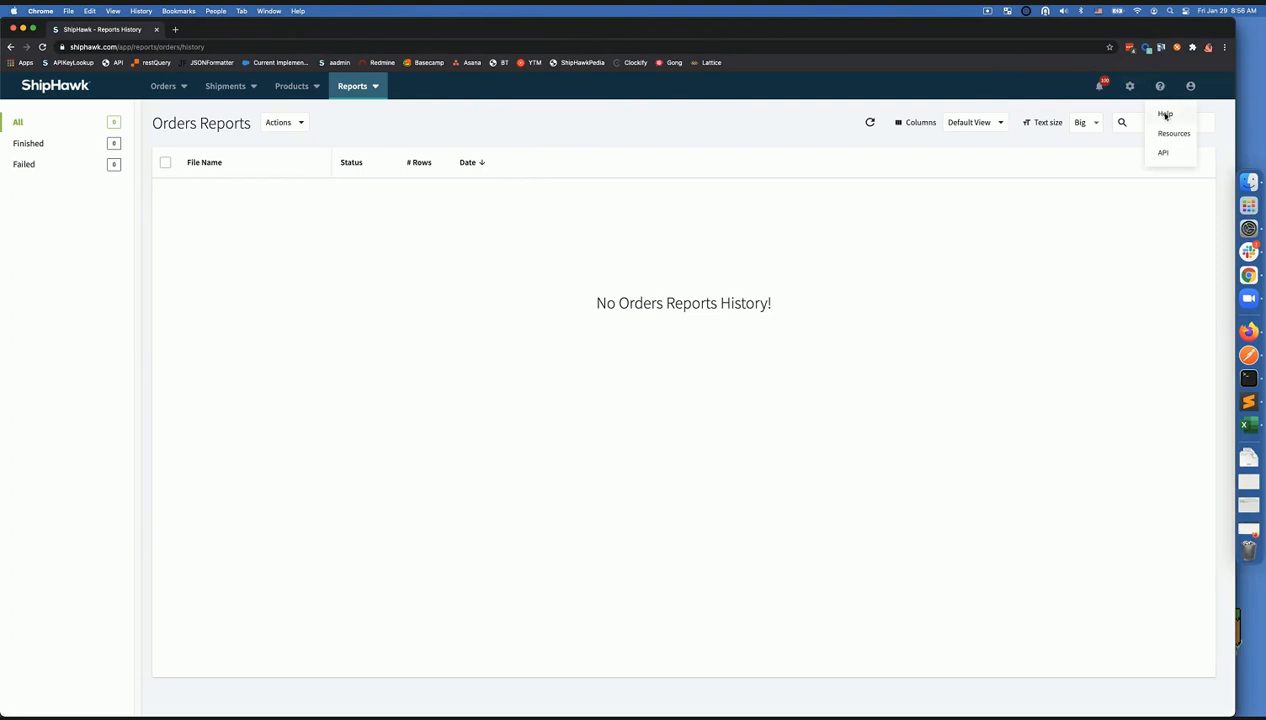
left_click(1165, 115)
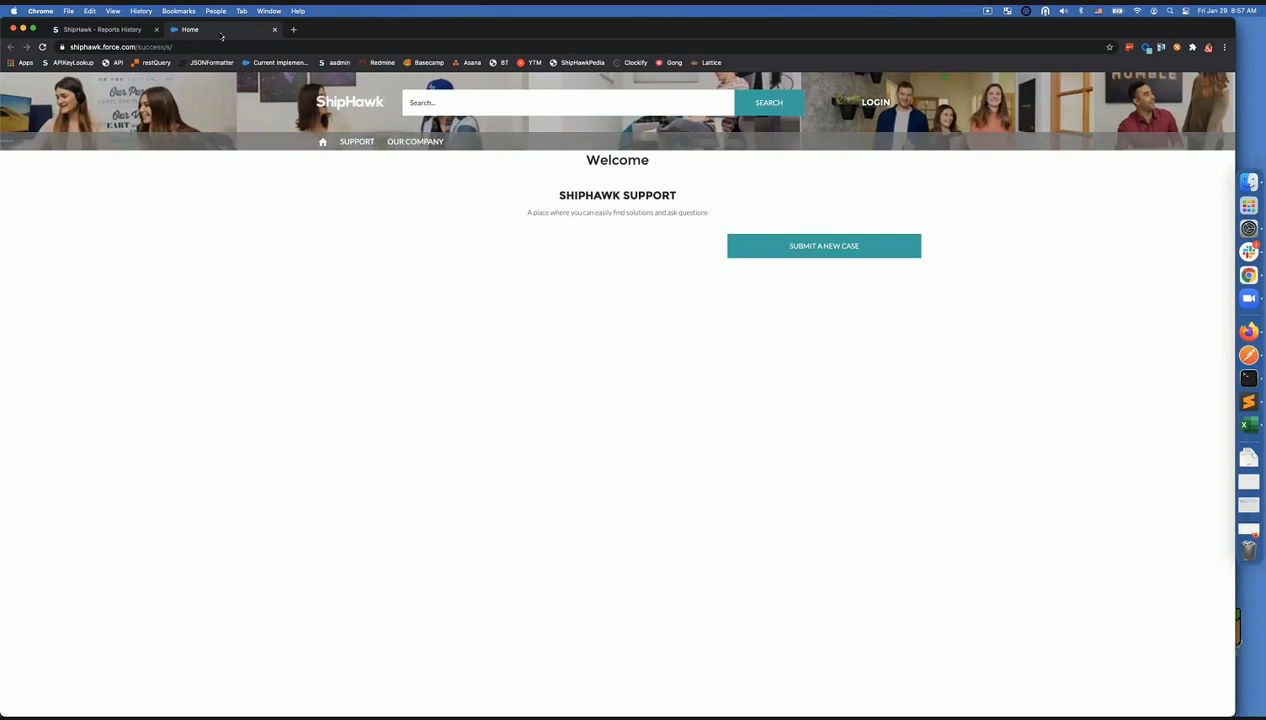
left_click(275, 30)
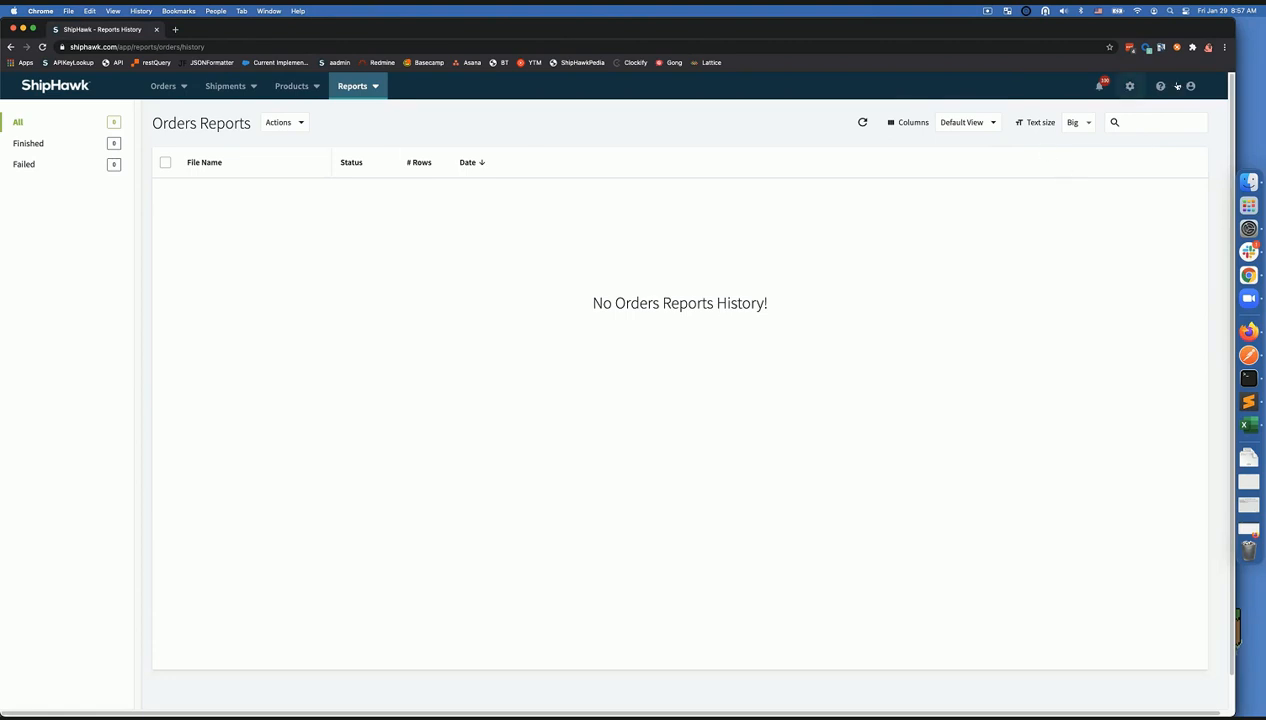
left_click(1158, 86)
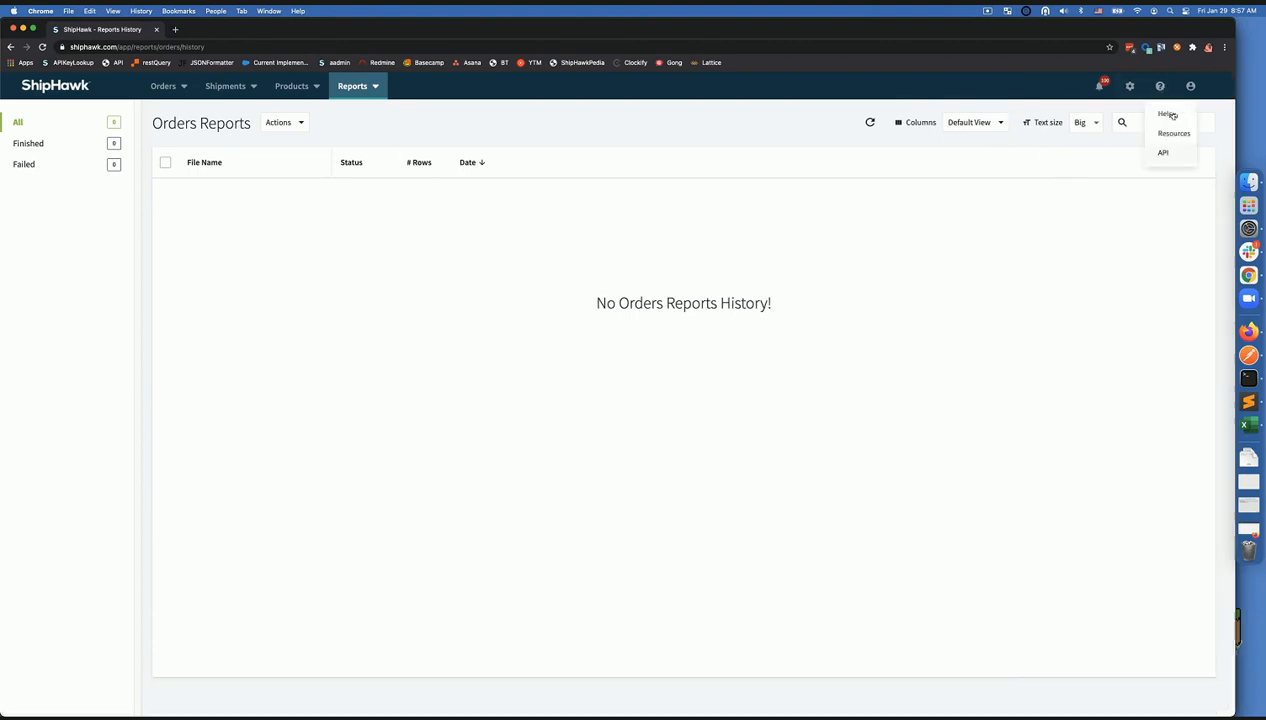
left_click(1163, 114)
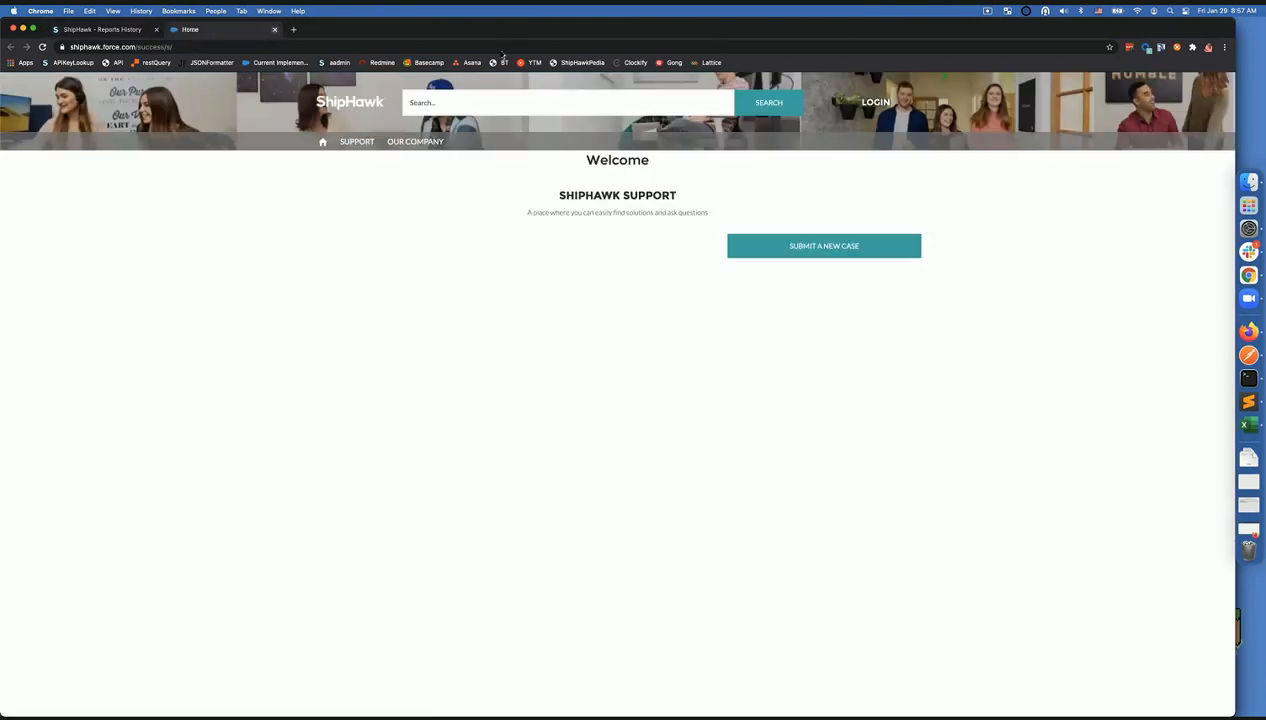
key("super+w")
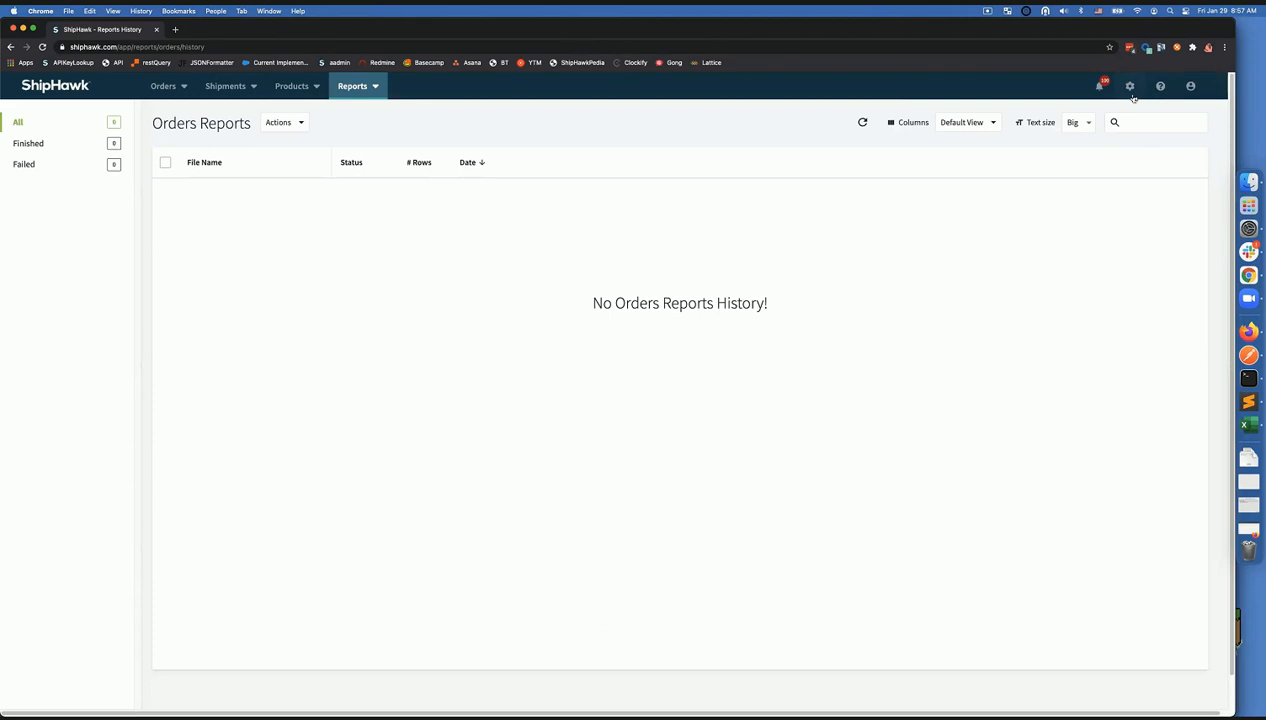
left_click(1193, 87)
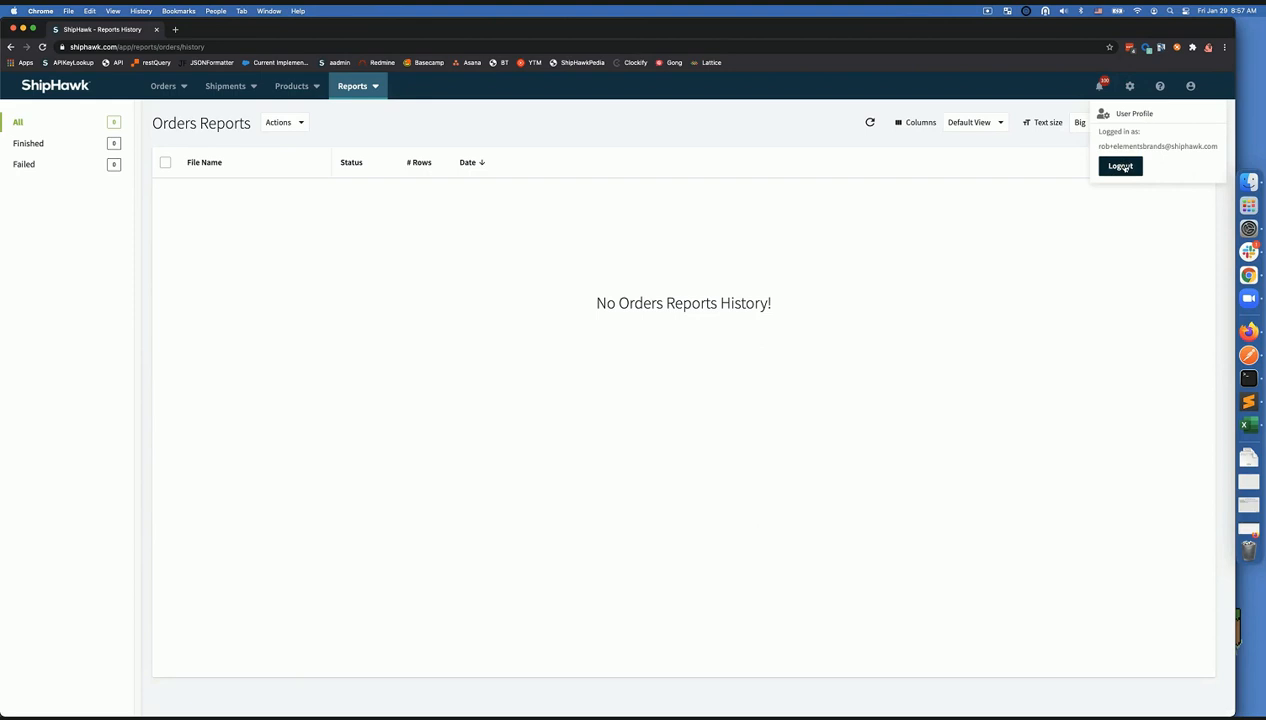
- Visit My Preferences from the user menu, then choose Logout from the user icon
left_click(1130, 114)
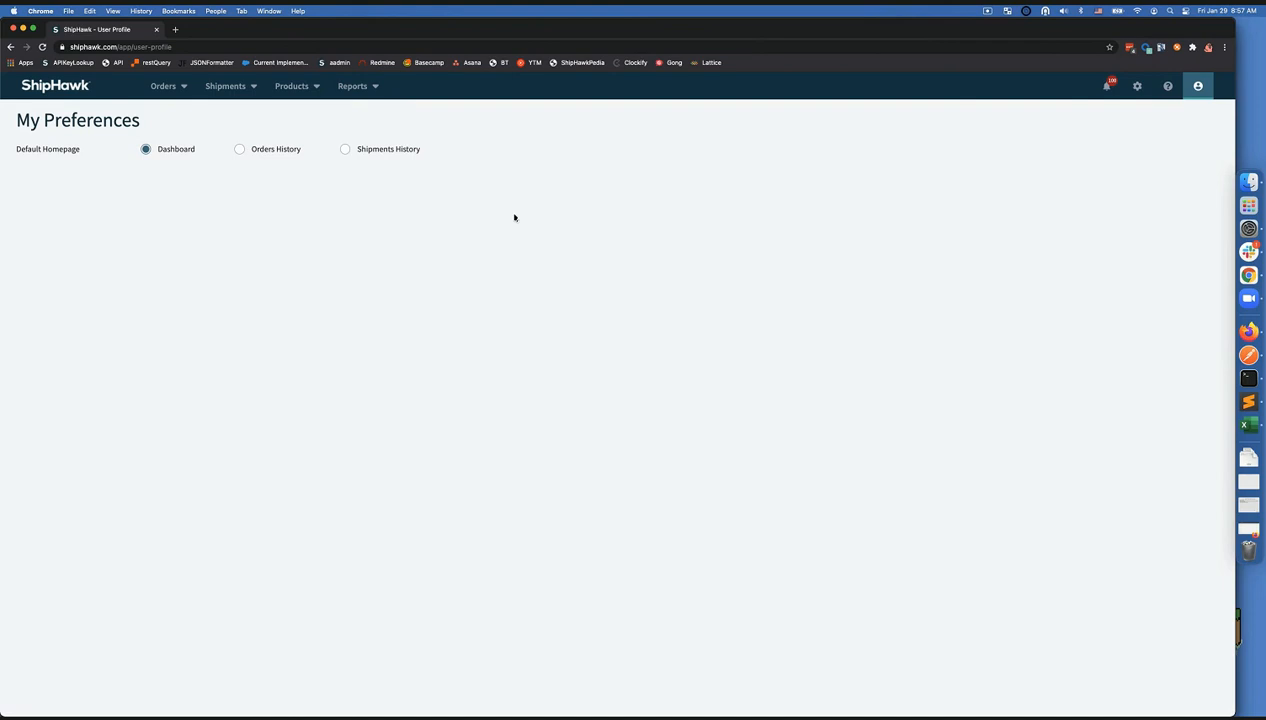
left_click(1198, 86)
left_click(1121, 174)
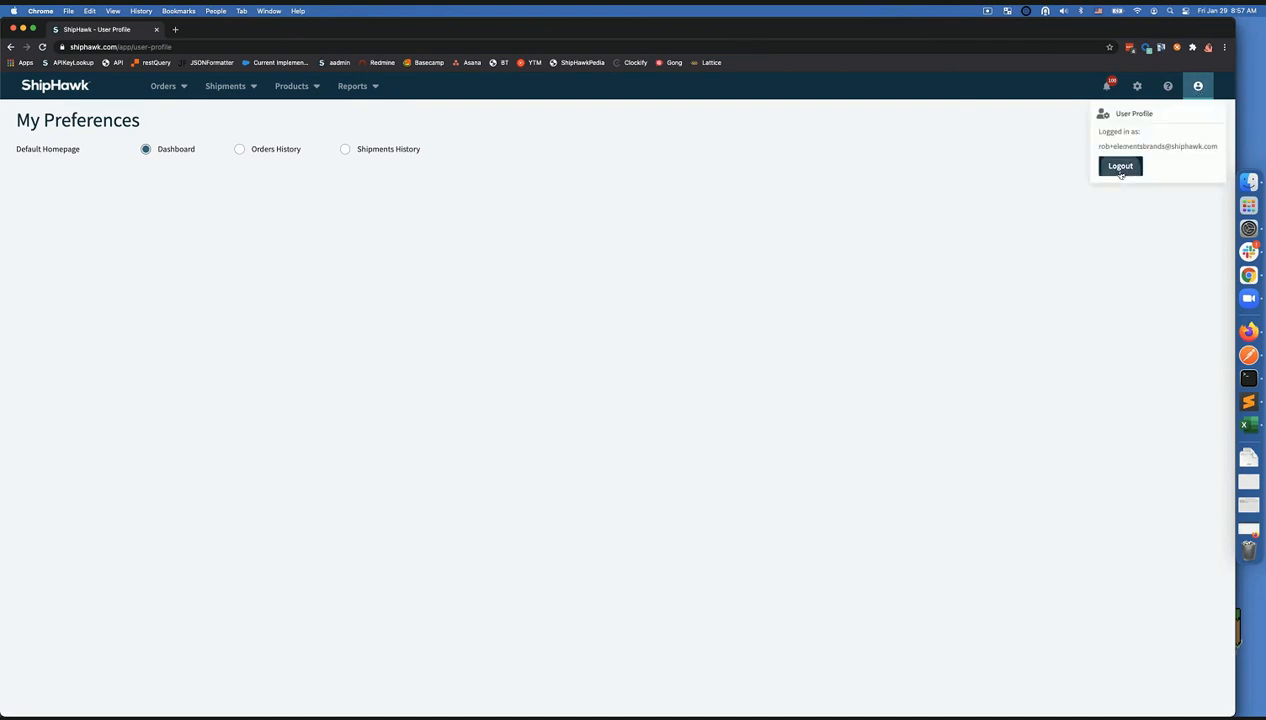